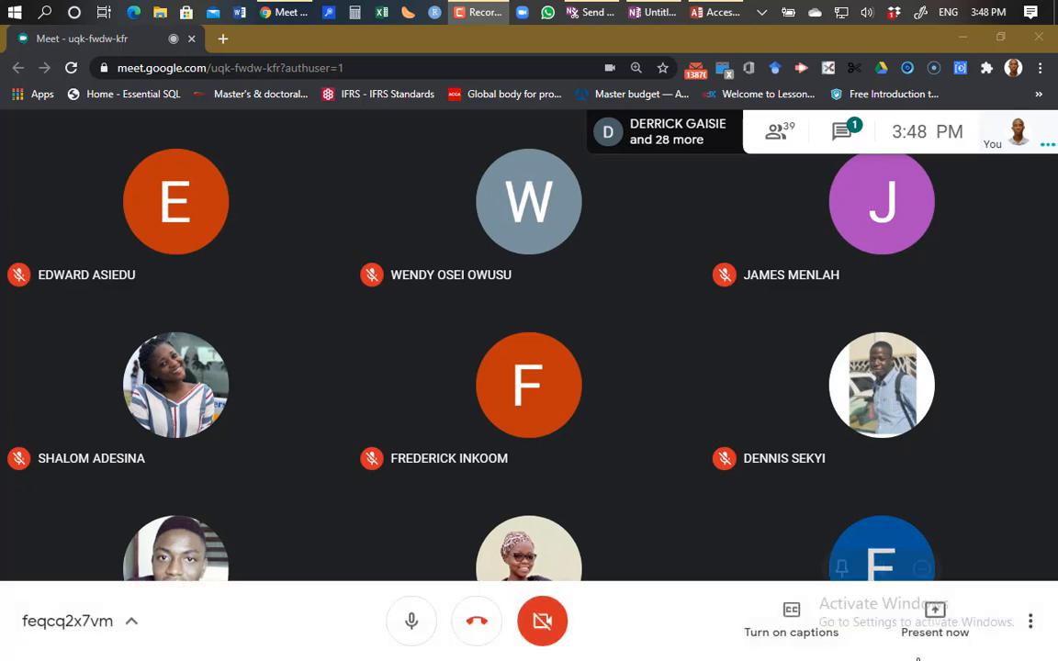
Step: Share your entire screen with everyone in the Google Meet call
click(938, 626)
click(939, 626)
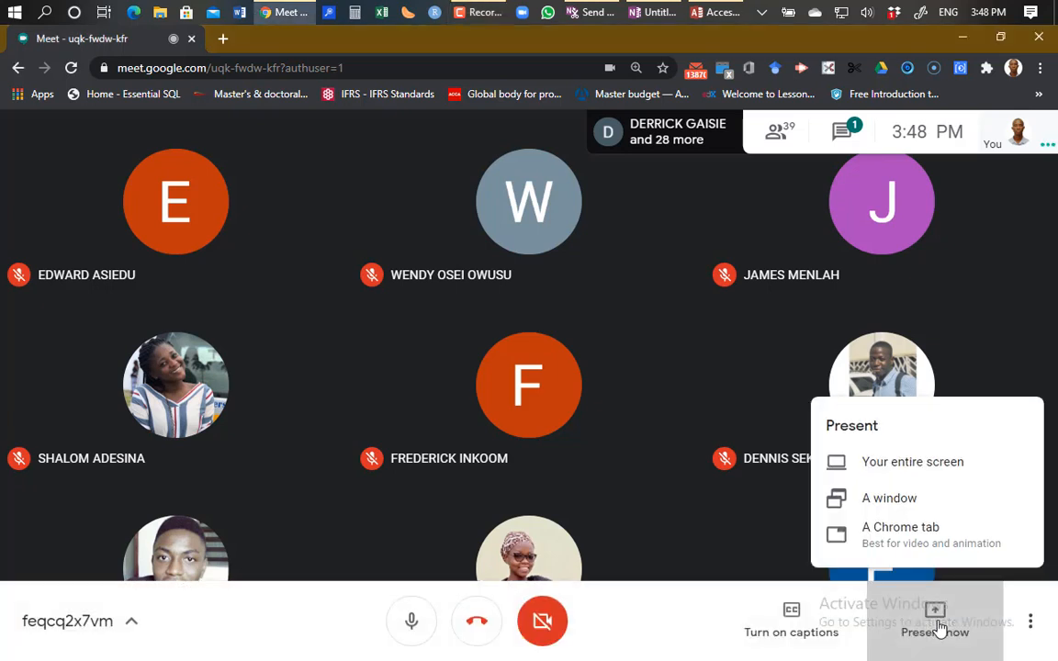
click(911, 465)
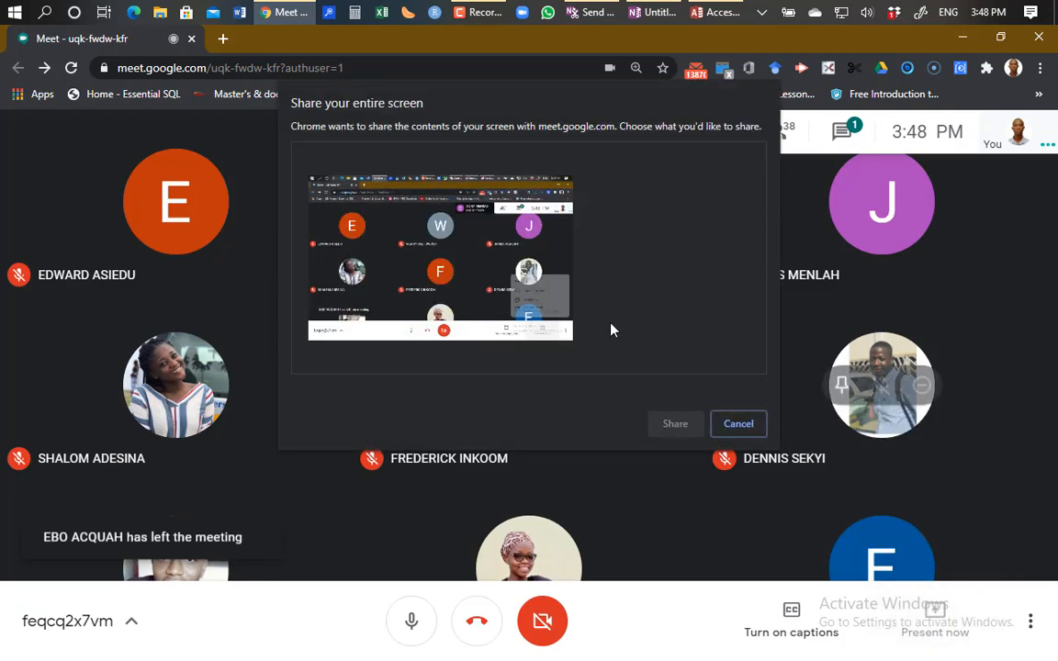
click(428, 235)
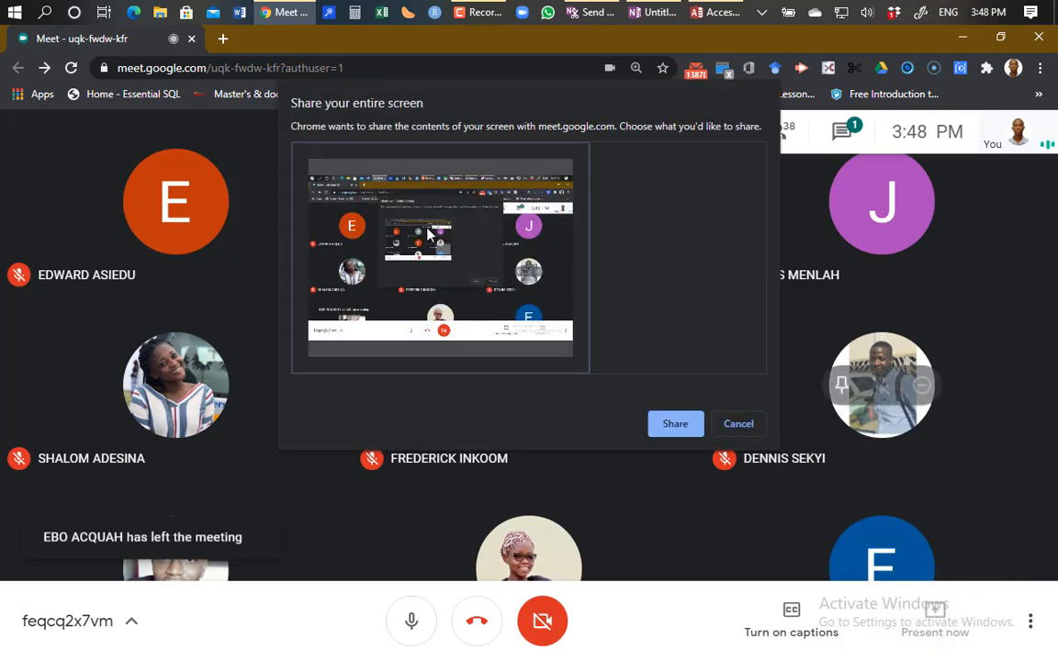
click(674, 425)
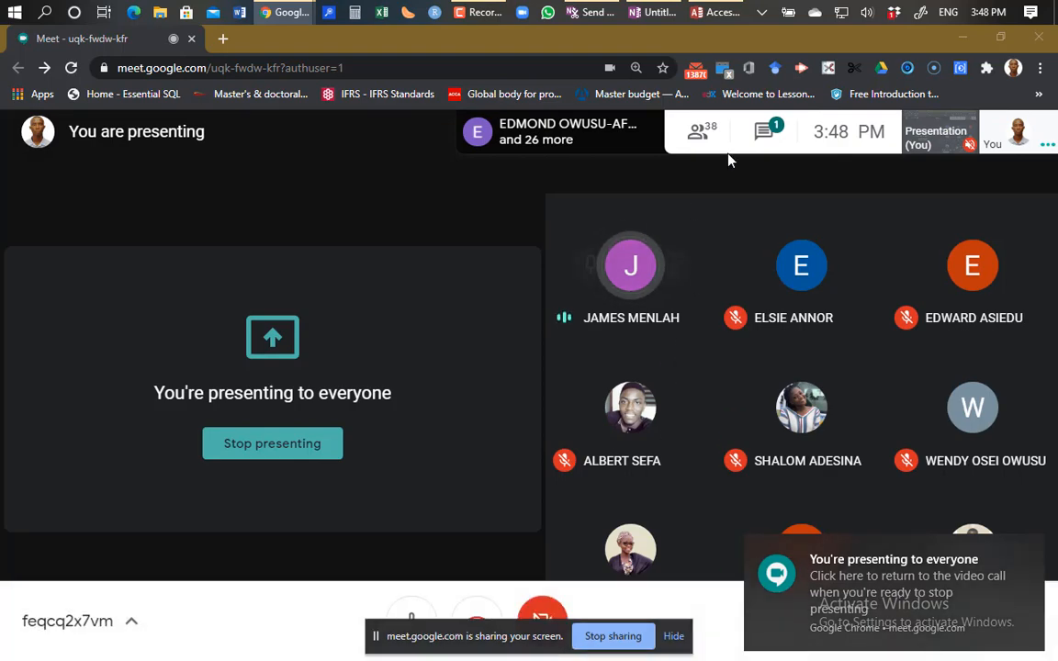
Step: Switch to the ACC204-SCHOOL database window in Access from the taskbar
click(721, 13)
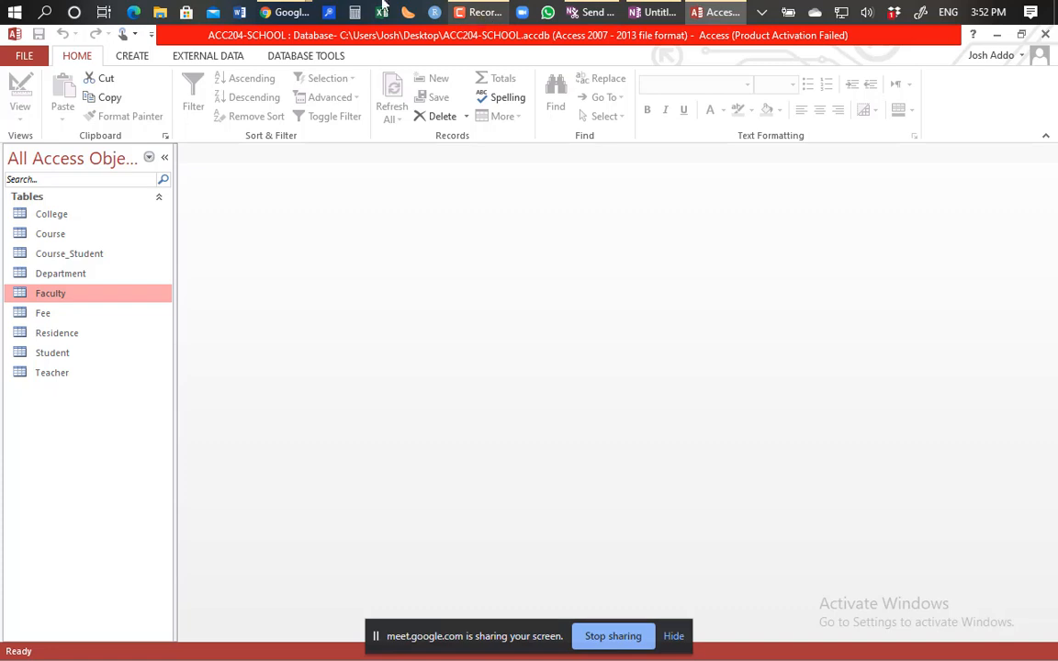
Step: Bring the Google Meet call window back to the front from Chrome's taskbar preview
mouse_move(282, 17)
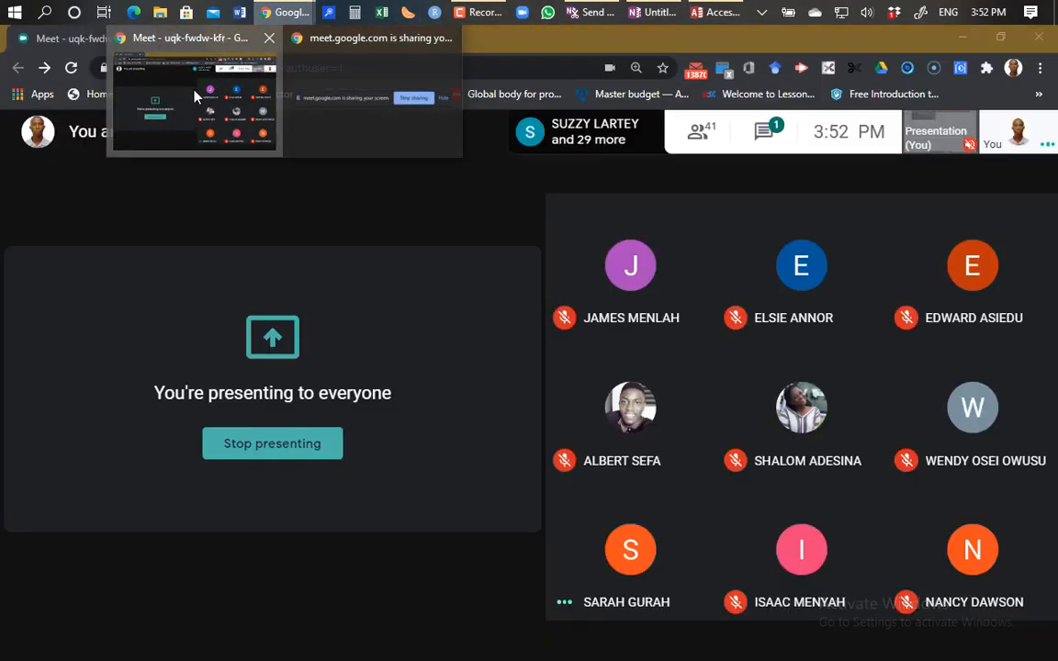
click(194, 96)
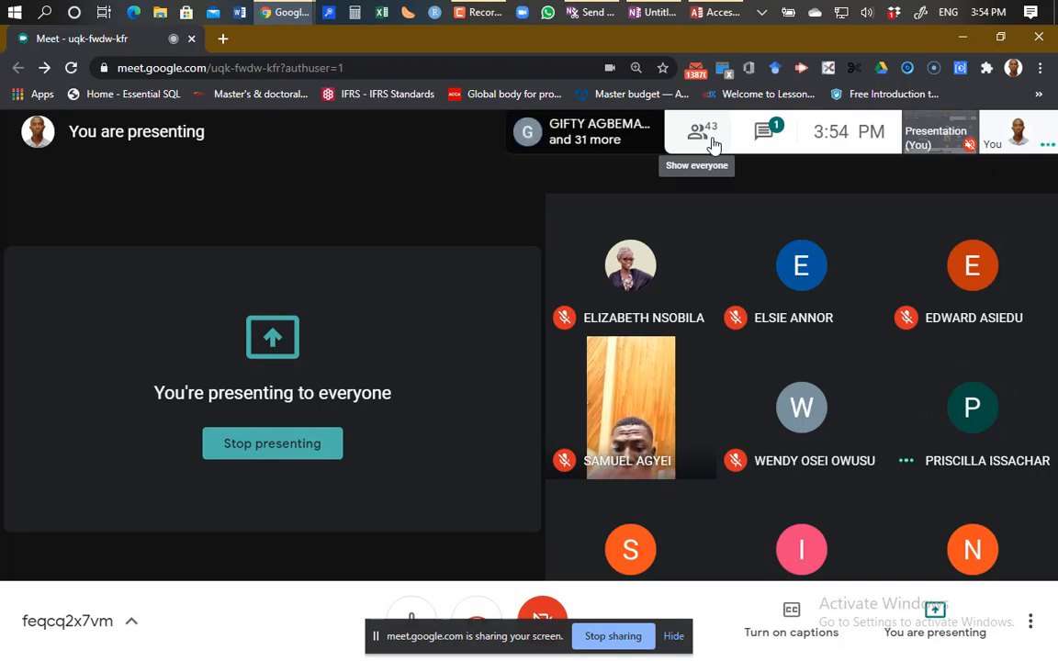
Step: Bring the ACC204-SCHOOL Access window back to the foreground from the taskbar
click(713, 14)
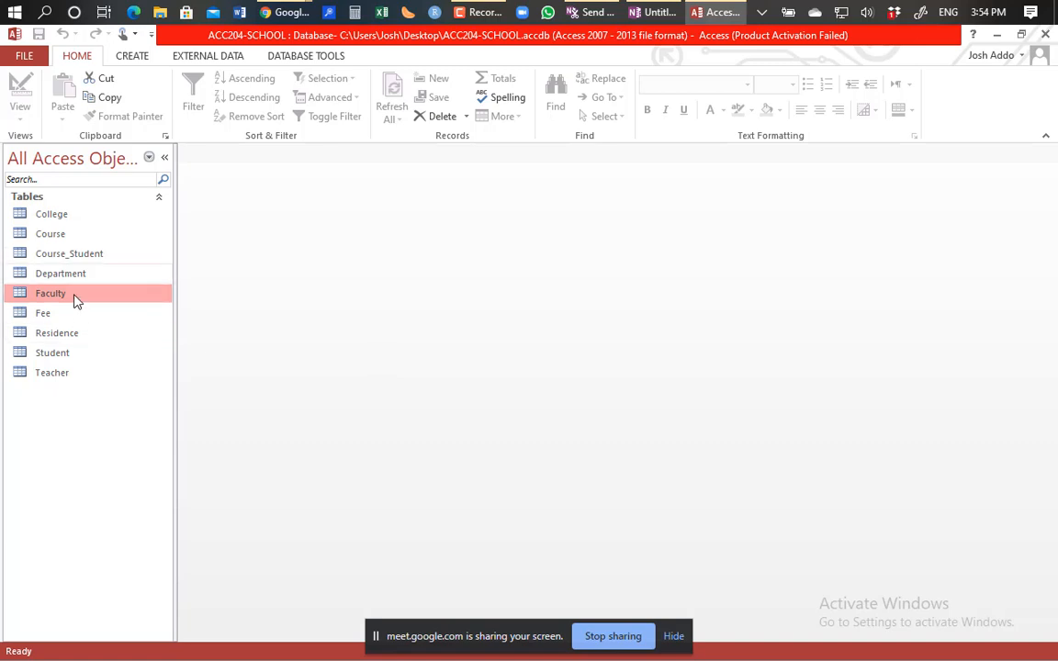
Step: Select the Fee table in the Navigation Pane's list of nine tables
click(47, 314)
click(47, 314)
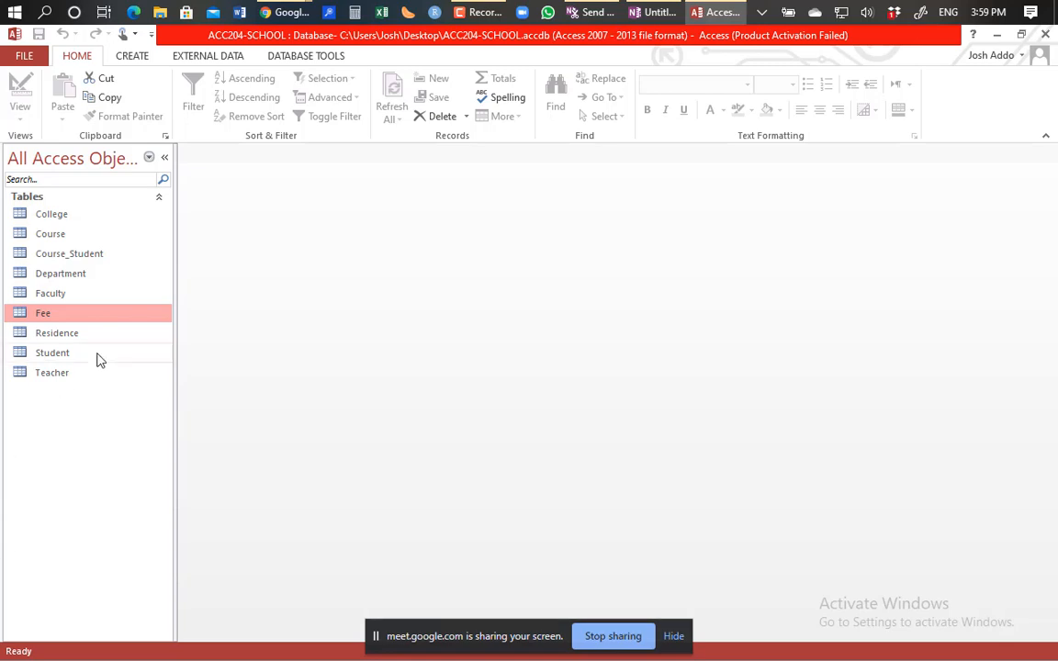
click(52, 357)
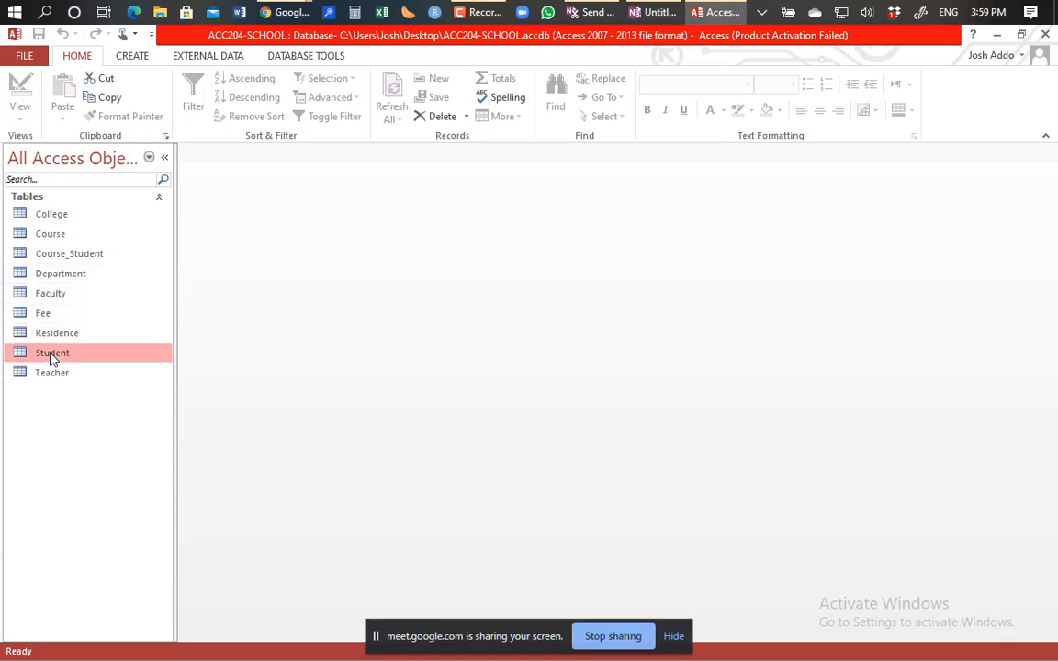
double_click(52, 357)
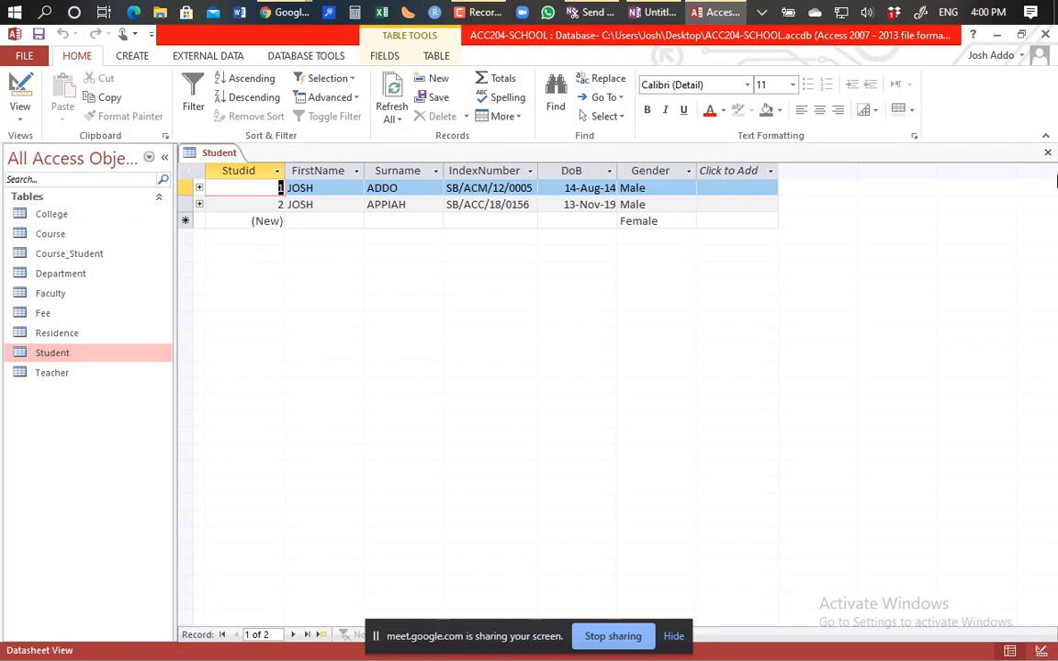
click(1047, 154)
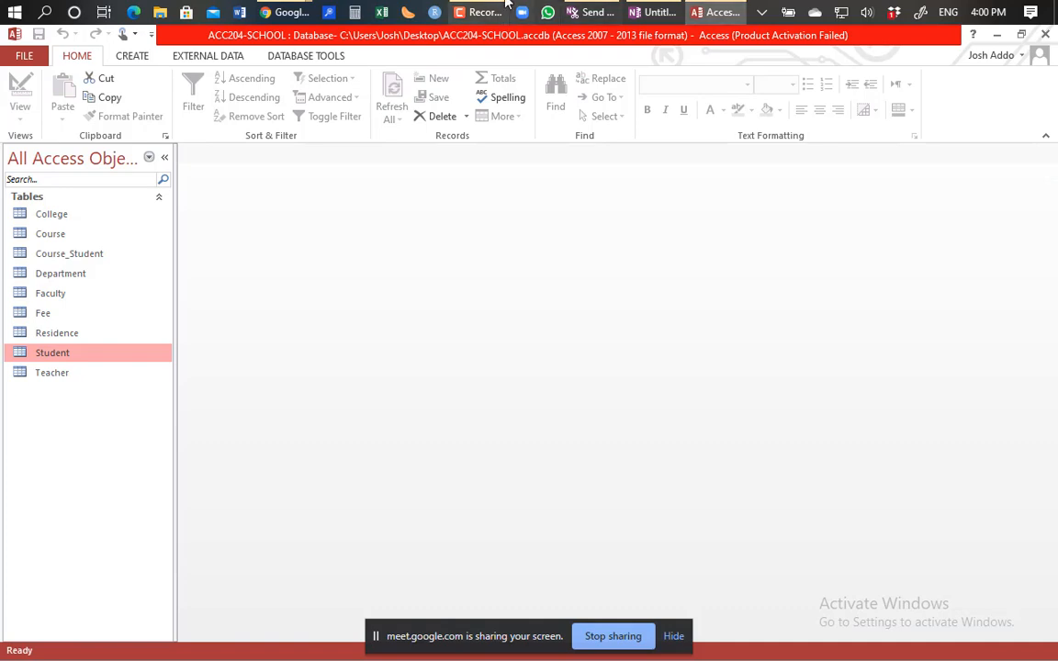
Step: Switch the ribbon to the CREATE tab
click(133, 57)
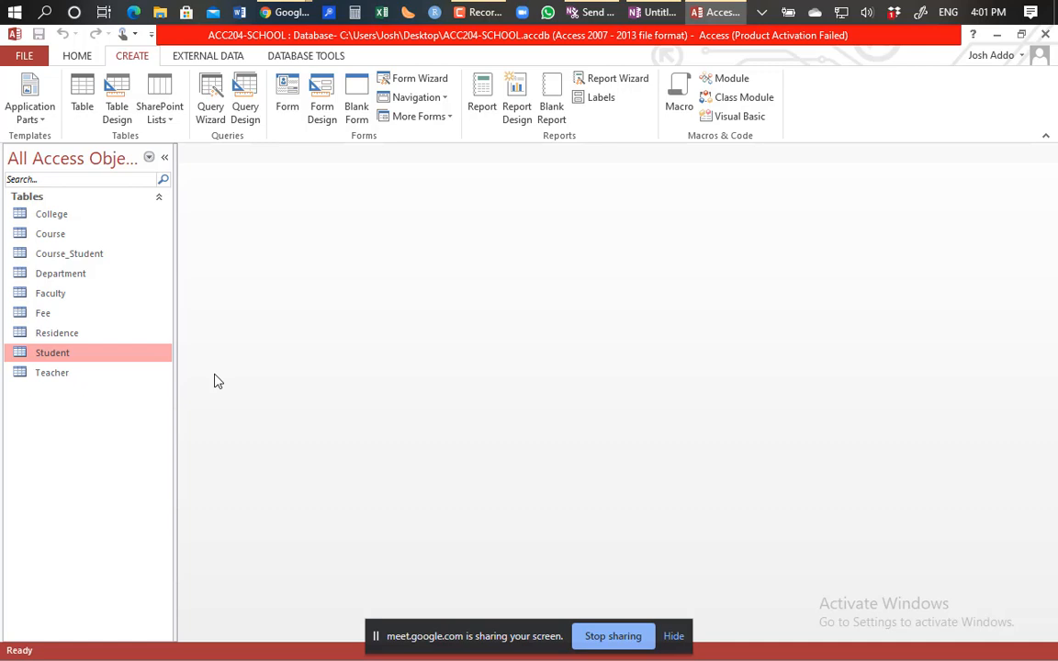
Step: Show the More Forms list: Multiple Items, Datasheet, Split Form and Modal Dialog
click(321, 96)
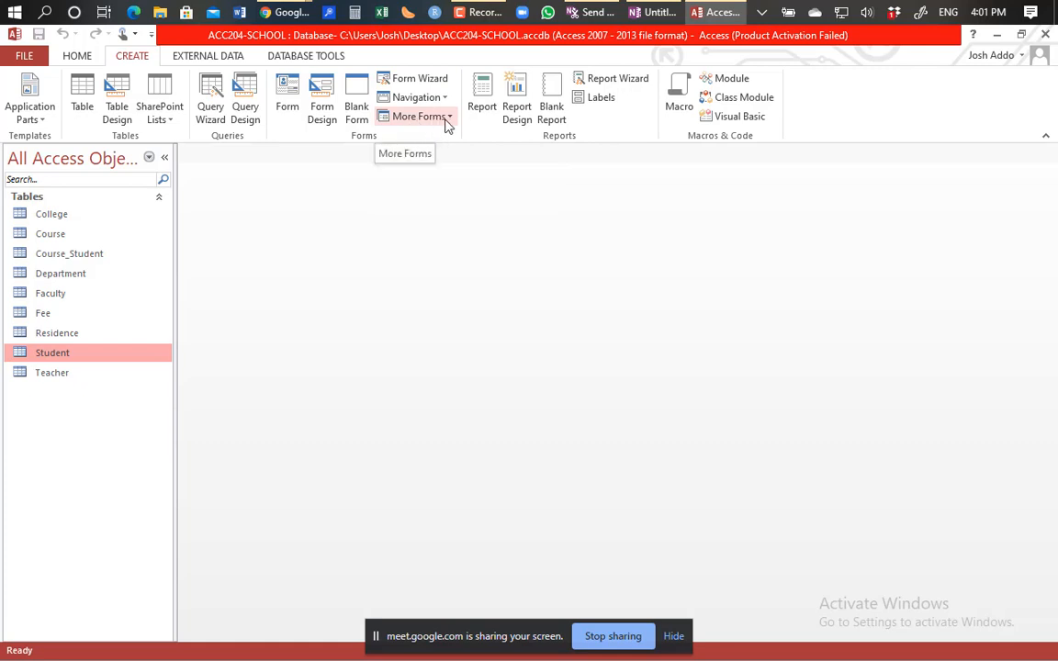
click(451, 118)
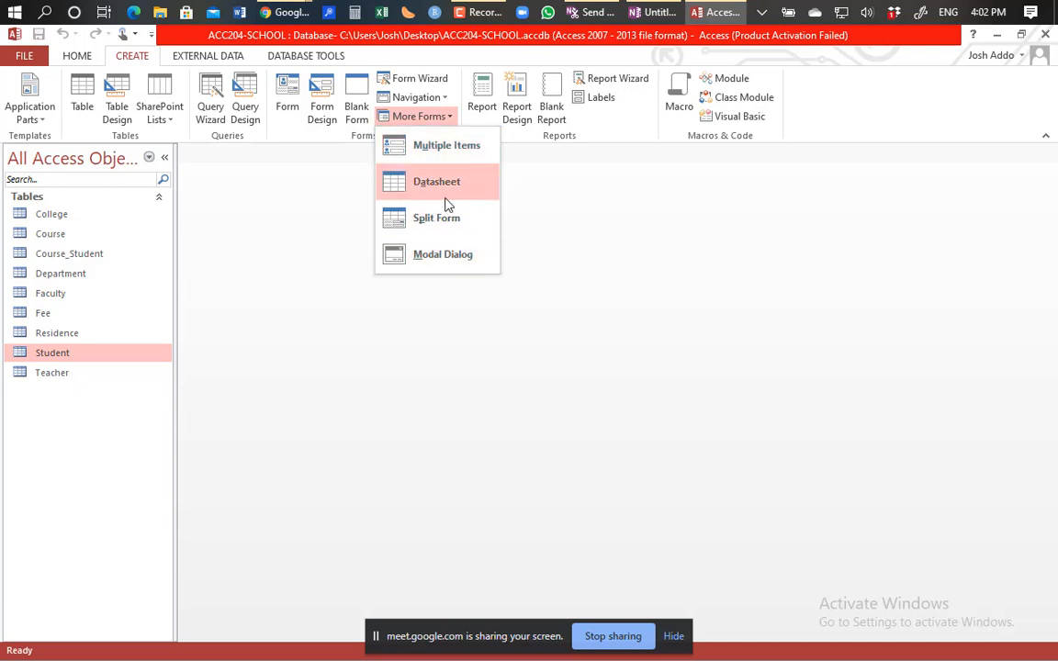
Step: Dismiss the More Forms dropdown by clicking the empty workspace
click(583, 255)
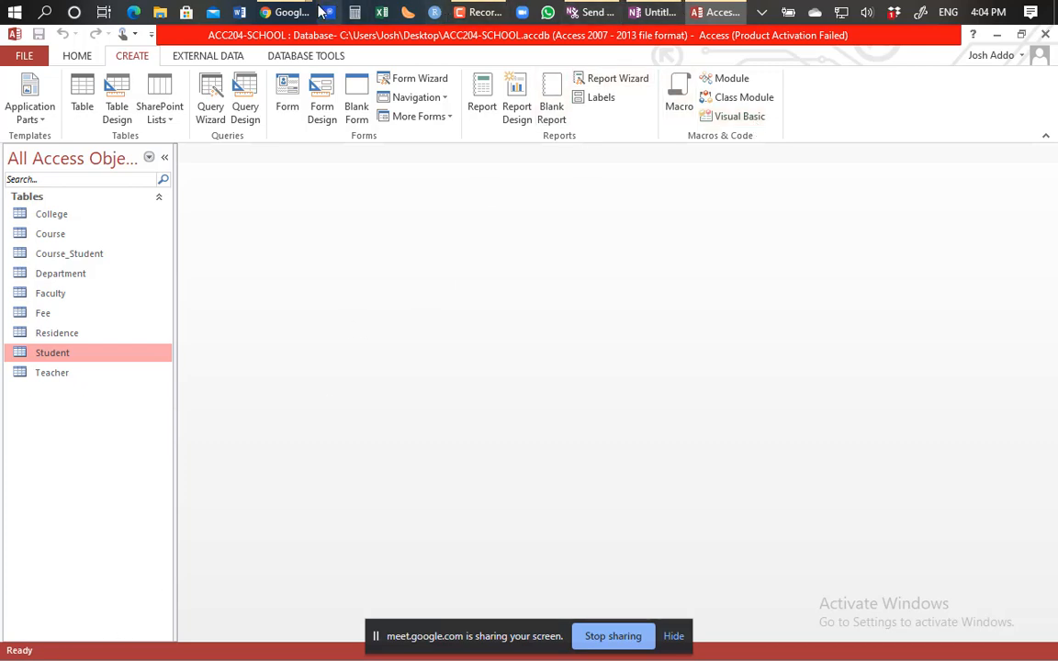
Step: Bring the Google Meet call forward and toggle the microphone off, then back on
mouse_move(296, 11)
click(187, 80)
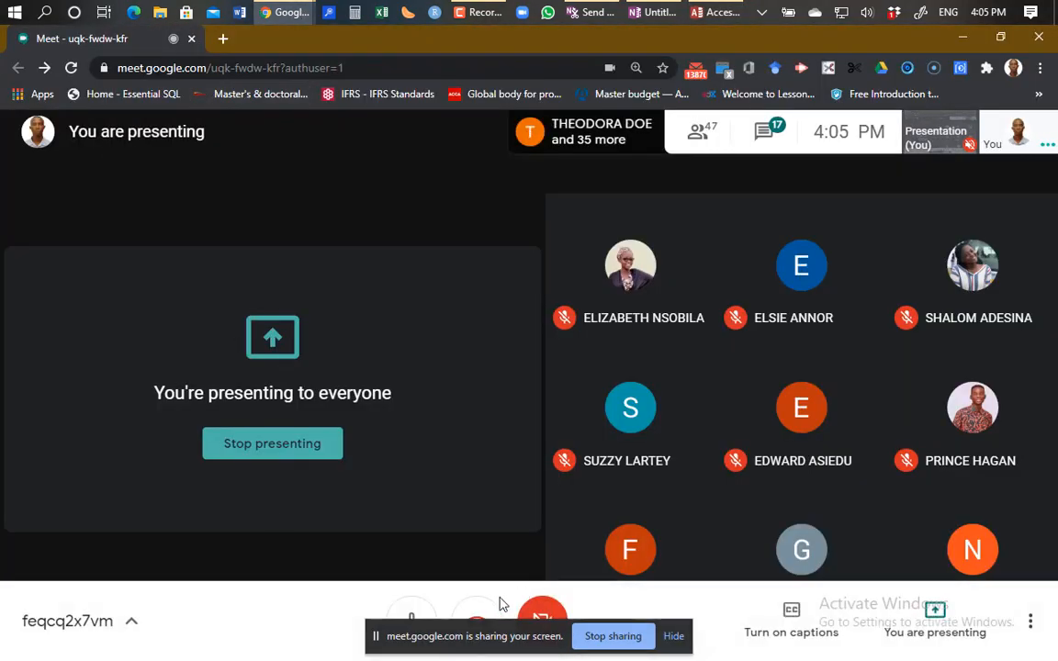
click(416, 613)
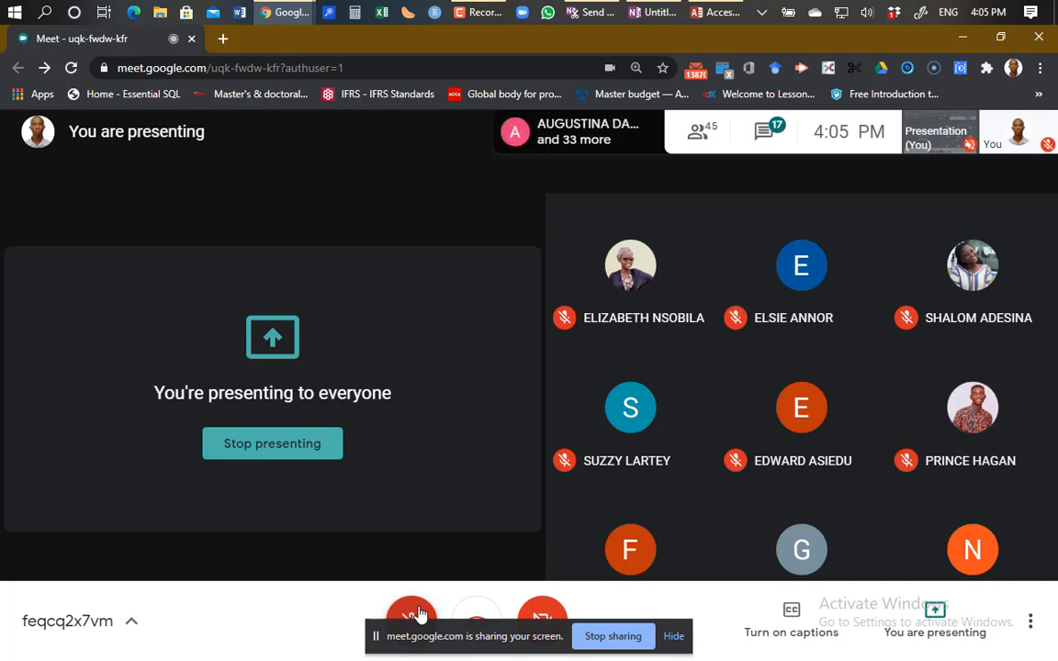
click(412, 613)
Step: Switch back to Access and select the Student table as the form's source
click(721, 12)
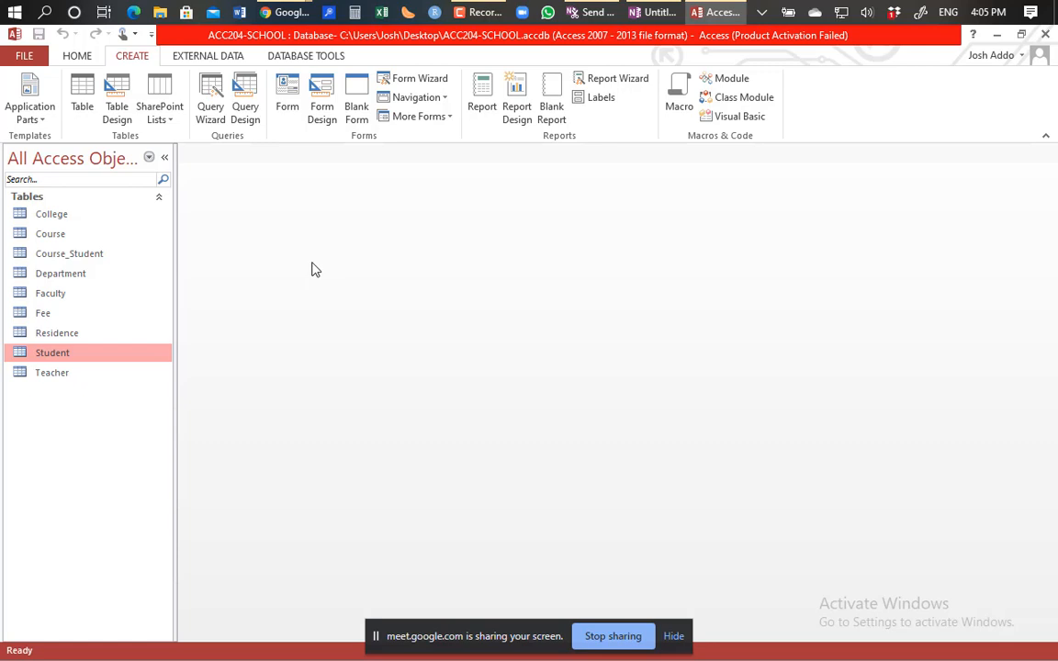
click(55, 216)
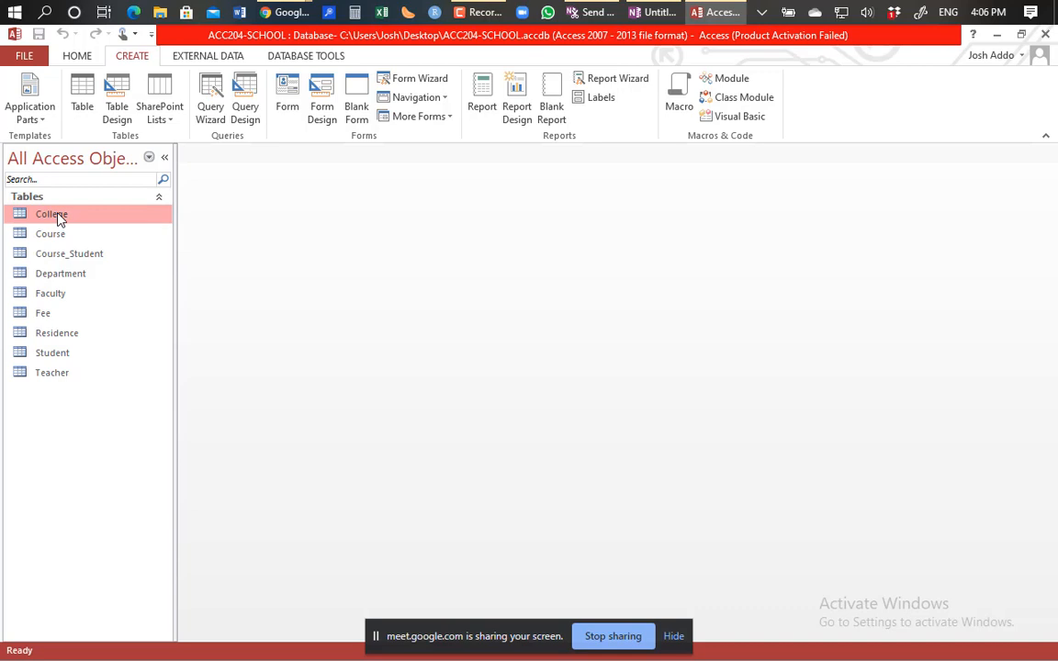
click(57, 356)
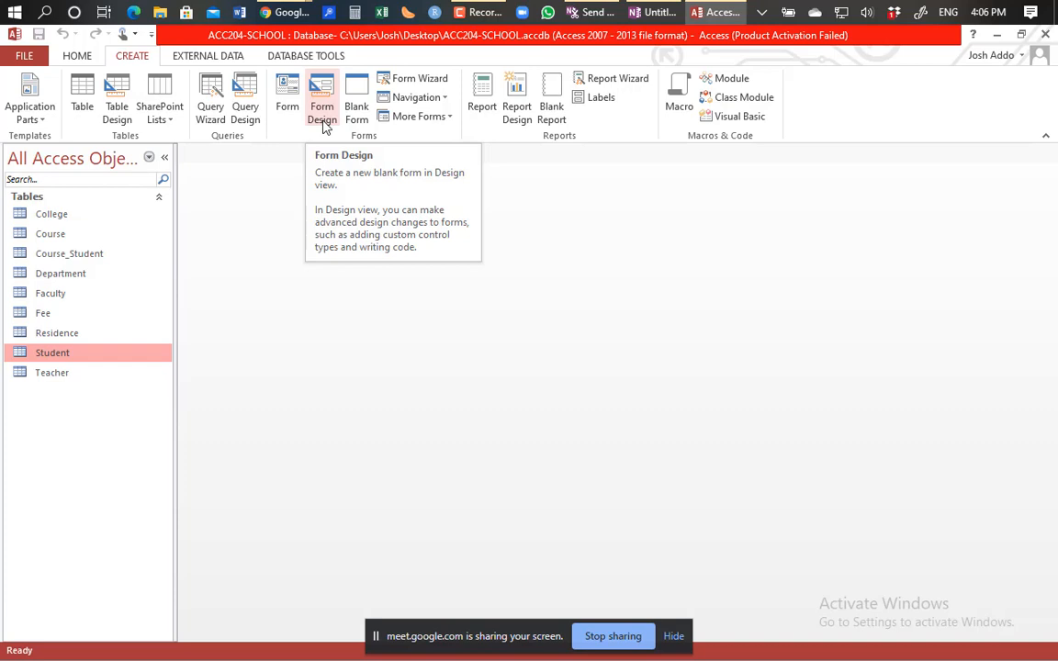
click(450, 117)
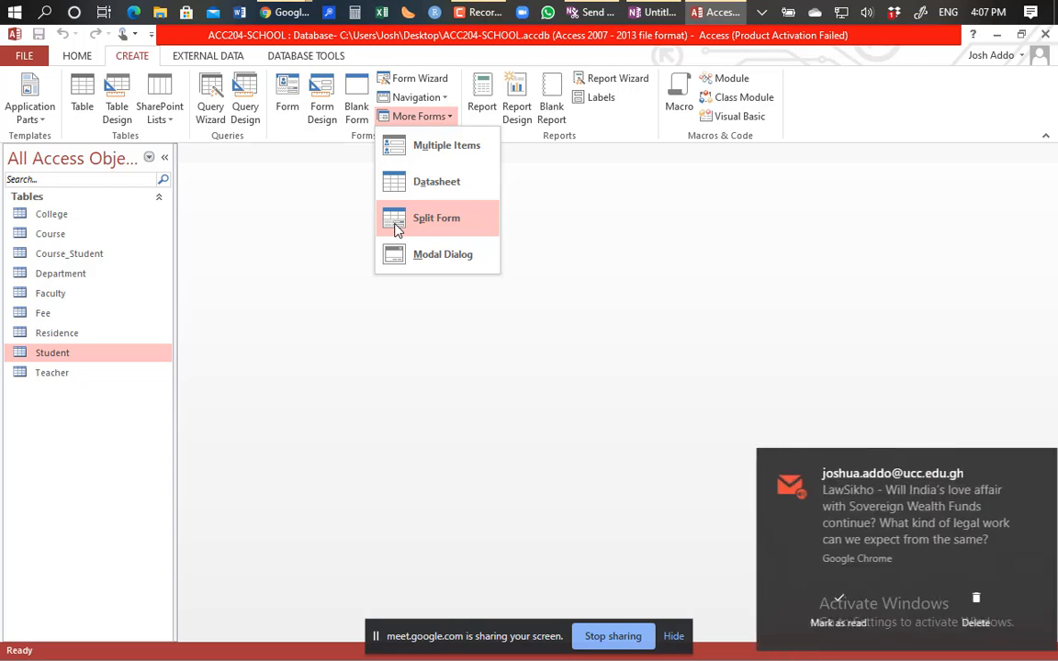
click(251, 198)
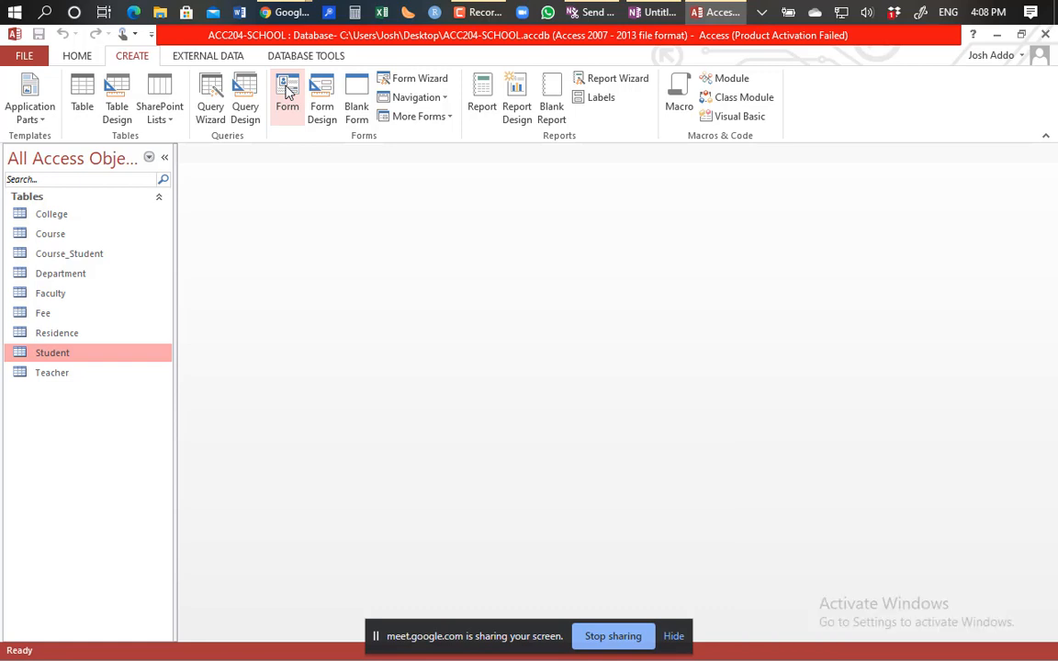
Step: Generate a form from the Student table with its StudId, name, IndexNumber, DoB, Gender fields and course subform
click(288, 91)
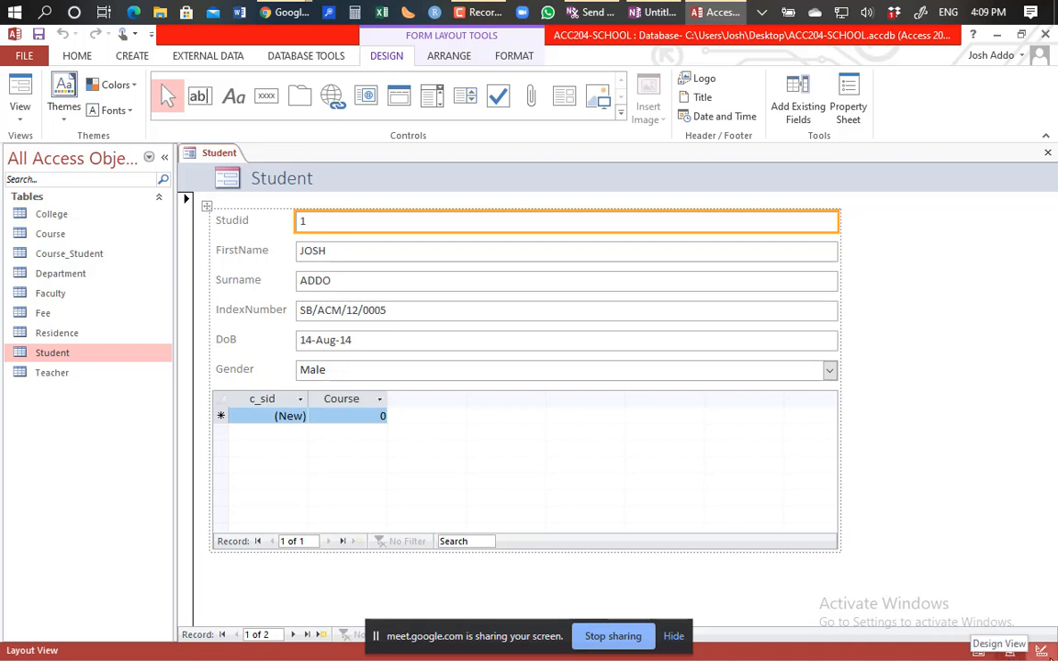
Step: Switch the Student form to Design View and select the header title and logo
click(1040, 650)
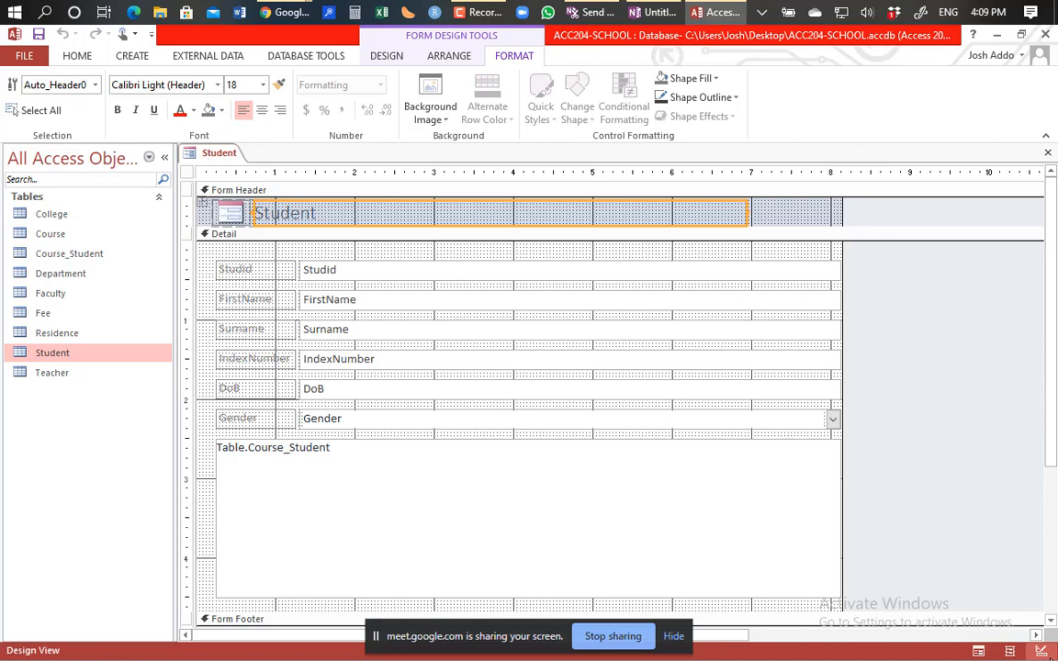
click(332, 210)
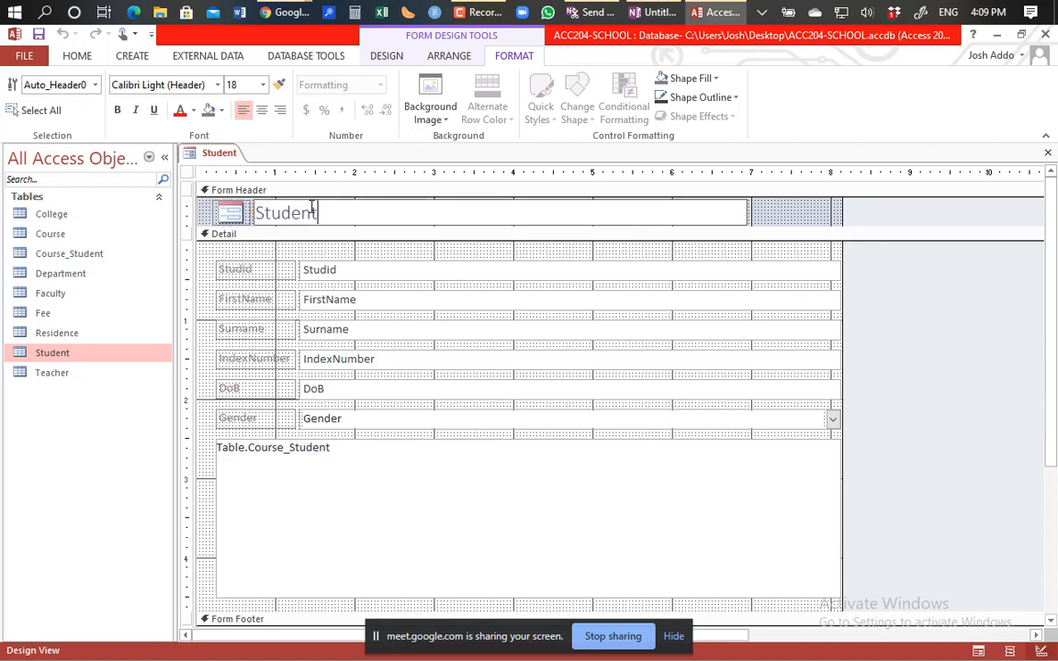
click(232, 215)
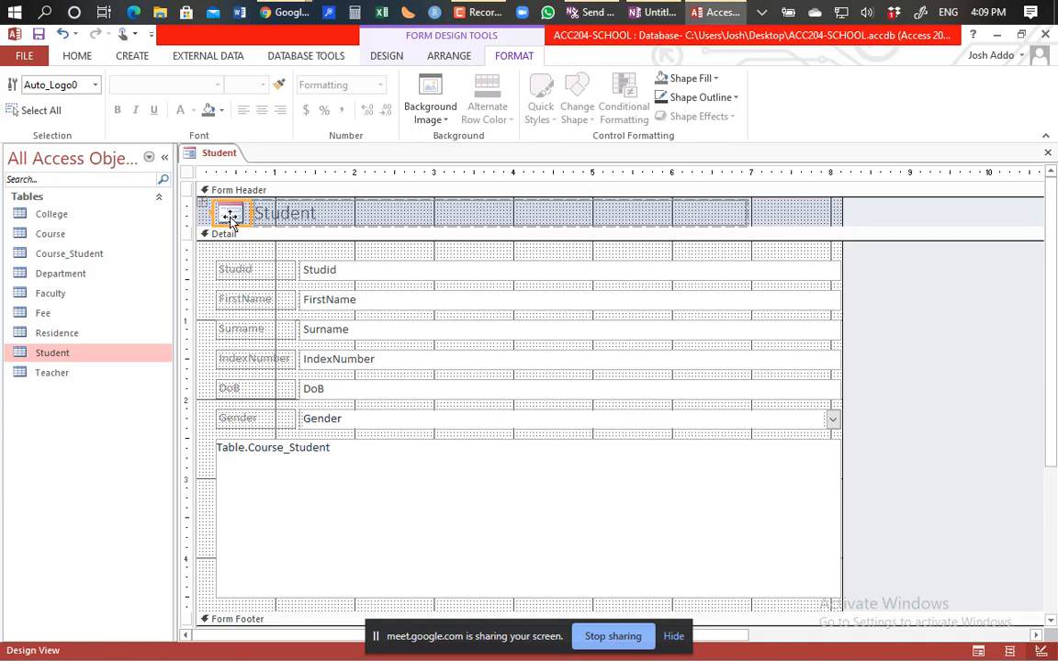
Step: Browse for a background image in the Pictures, Saved Pictures and Camera Roll folders
click(442, 125)
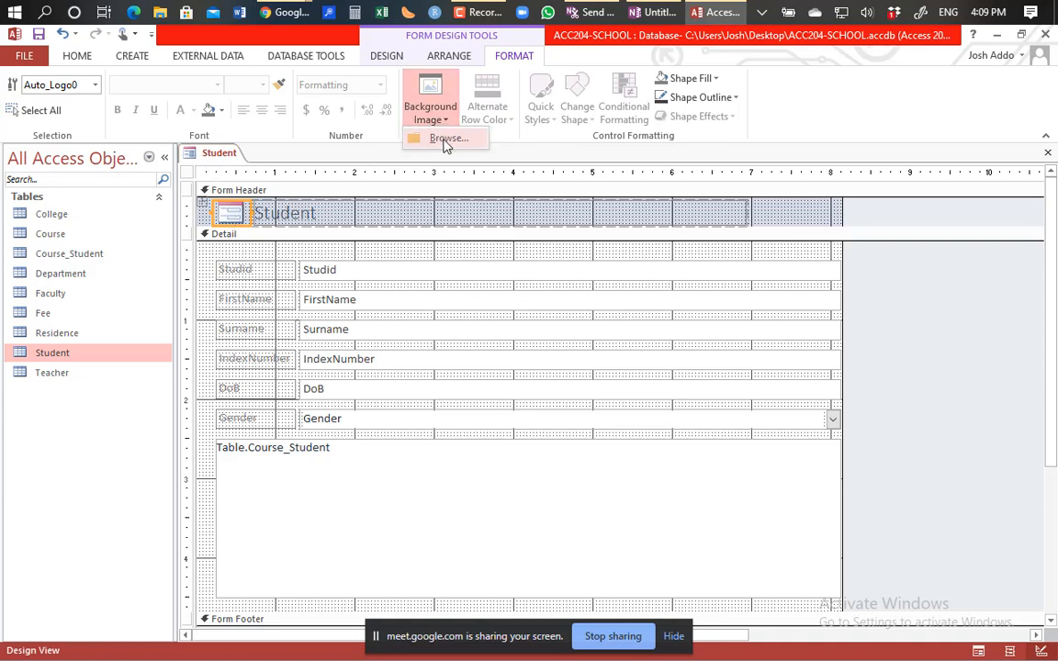
click(443, 137)
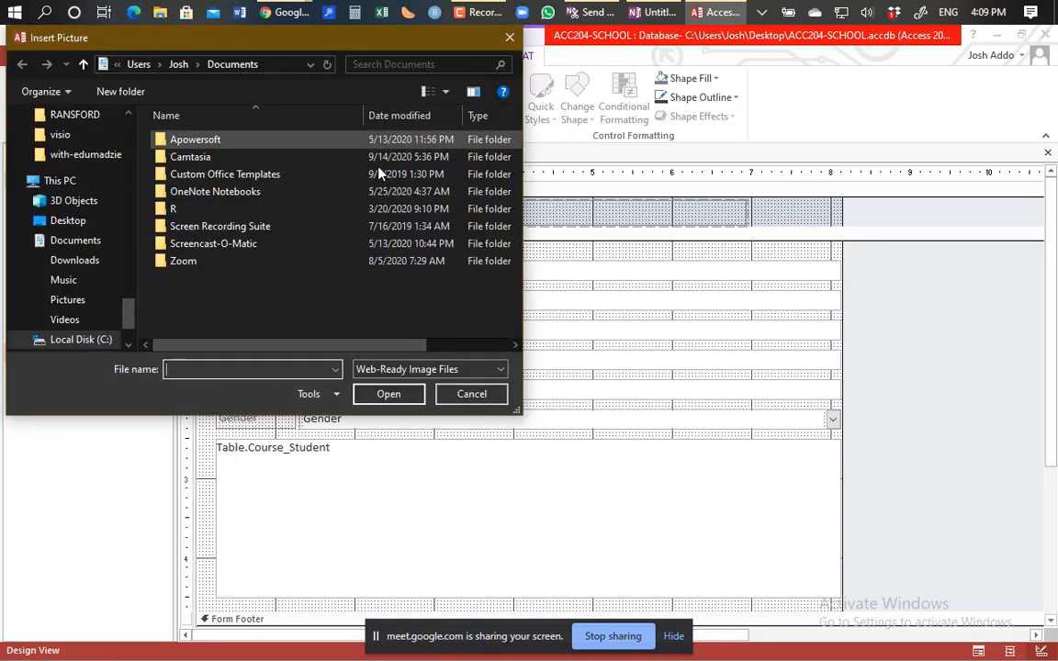
click(92, 299)
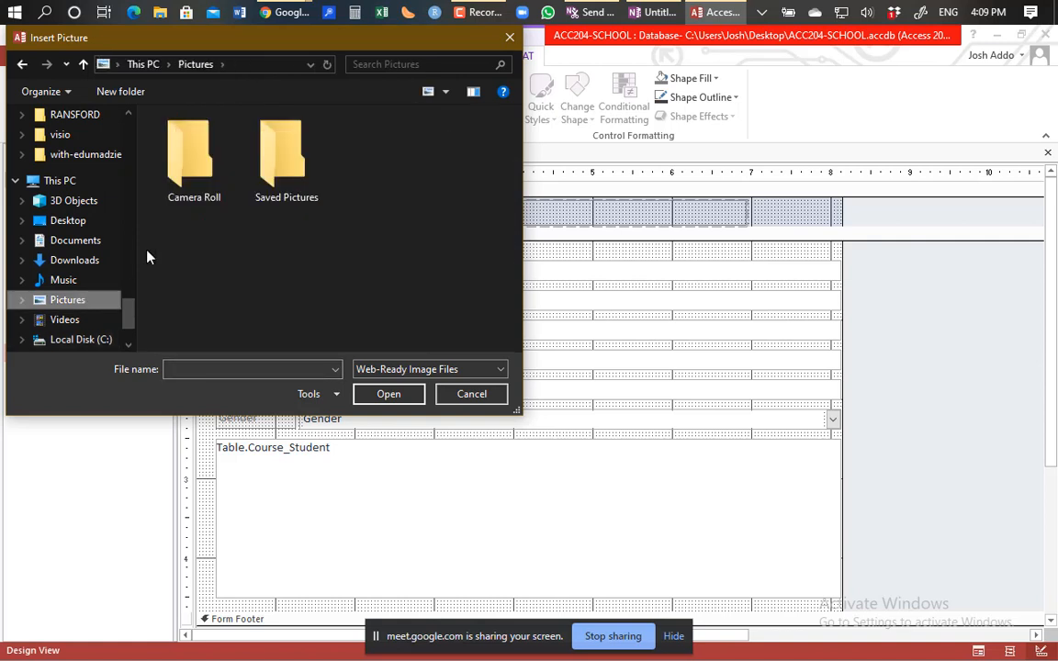
double_click(264, 194)
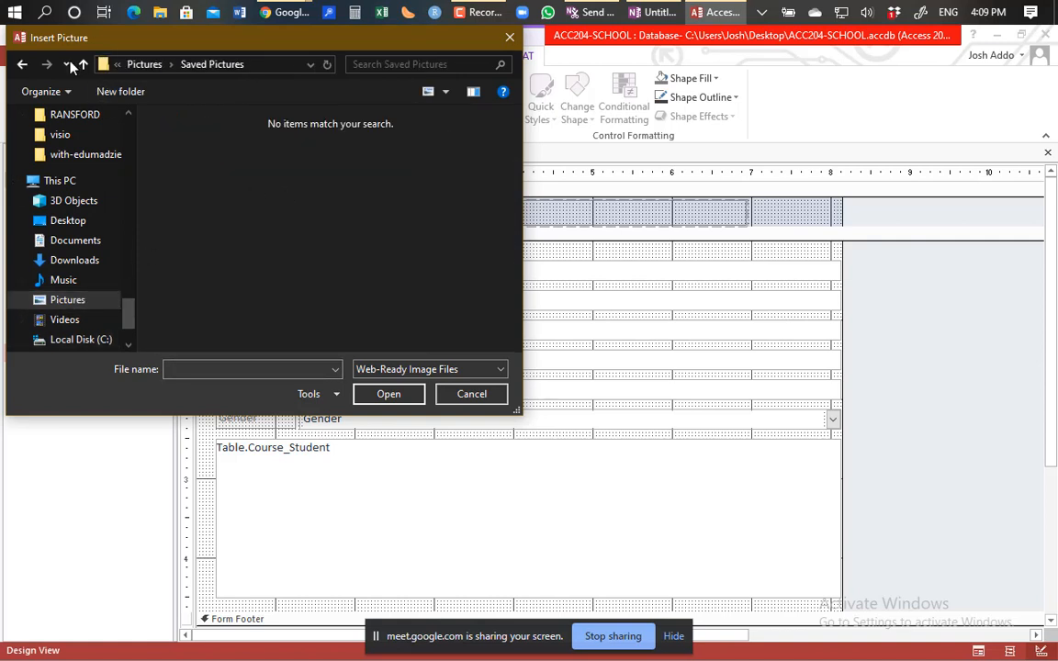
click(22, 64)
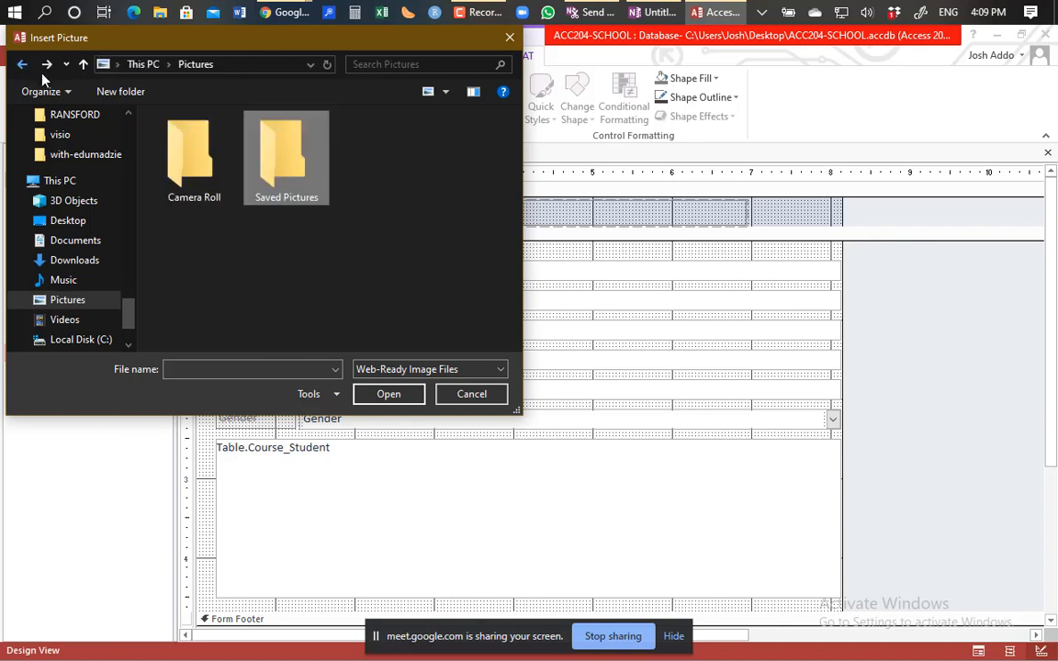
double_click(187, 138)
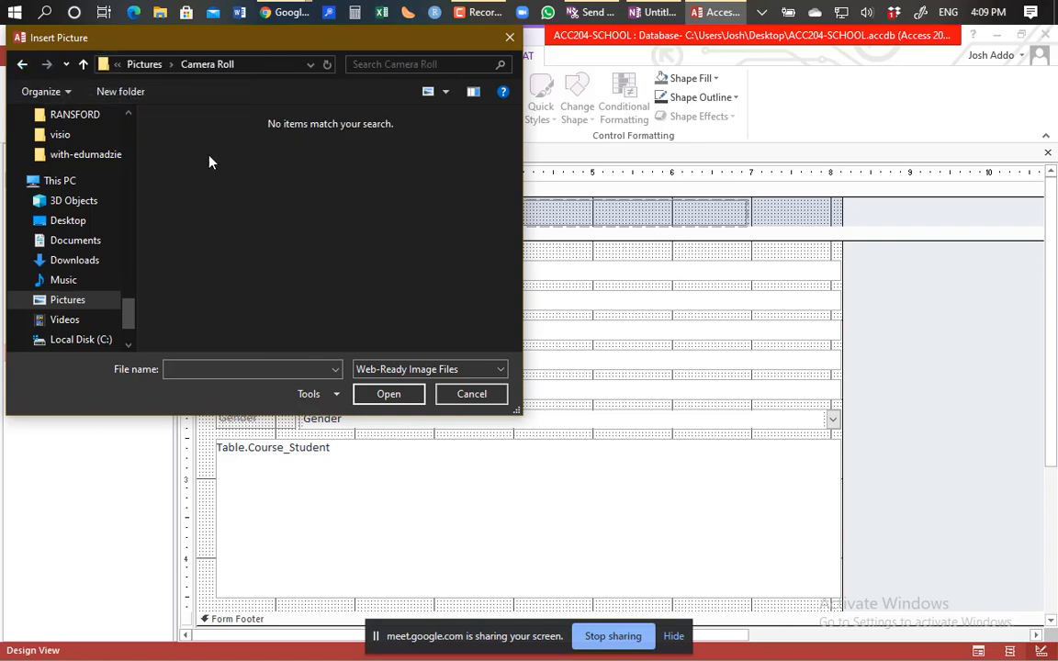
click(23, 67)
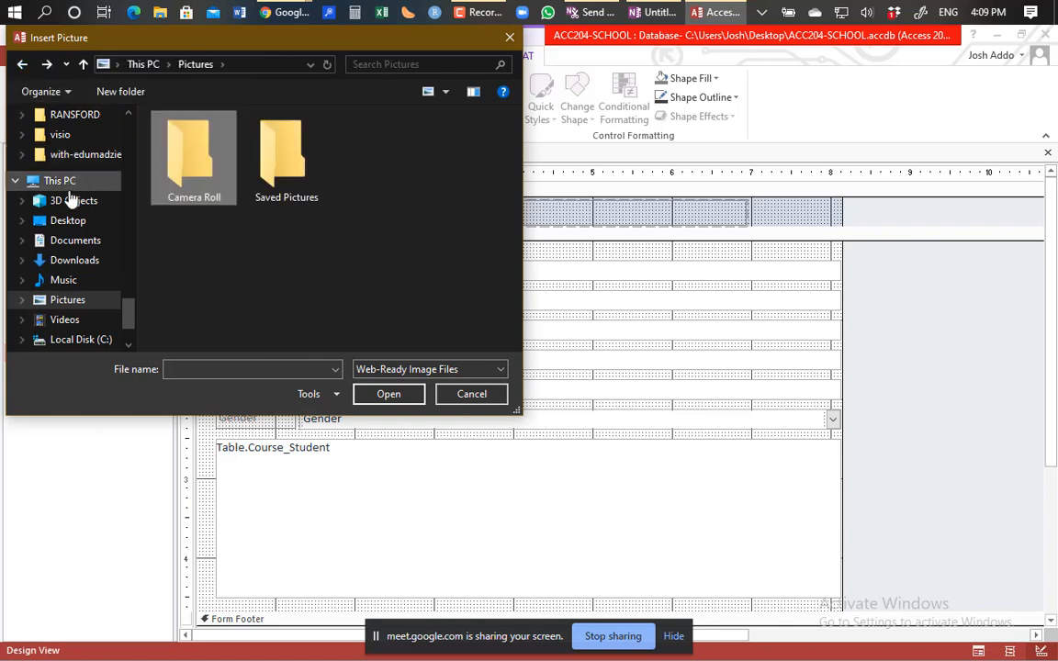
Step: Look in Documents > Camtasia > Custom Production Presets 18.0 and show all file types
click(76, 244)
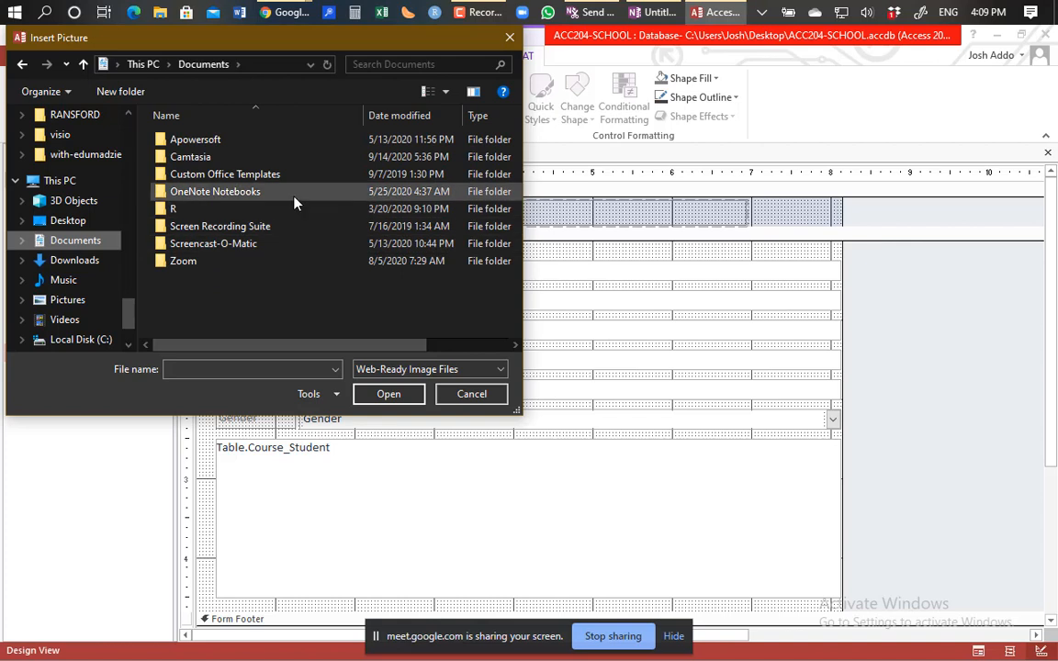
double_click(200, 156)
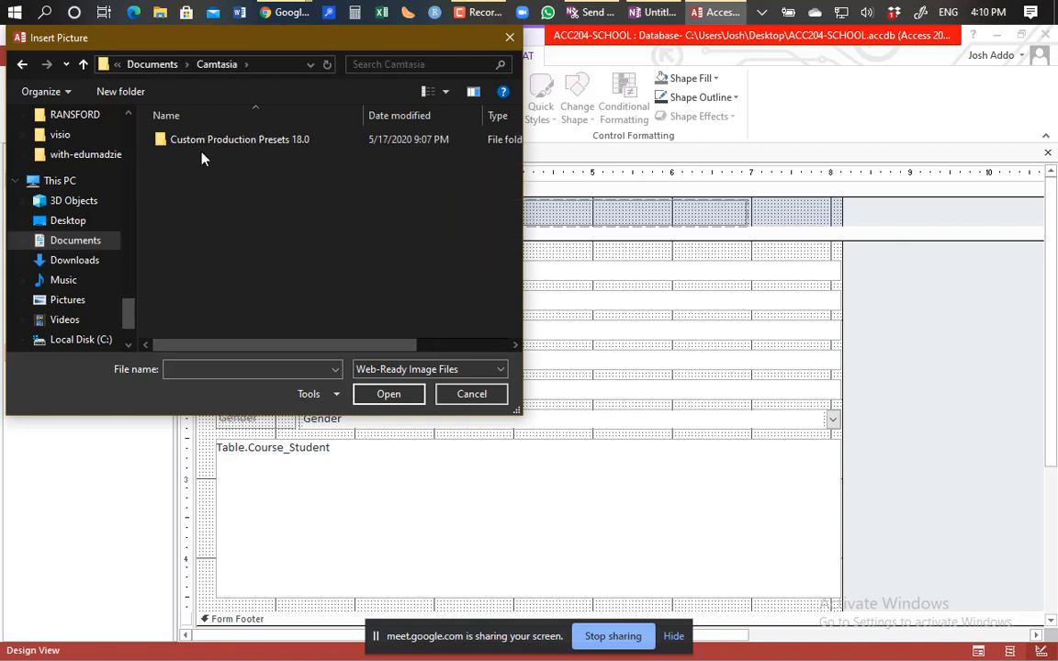
double_click(230, 140)
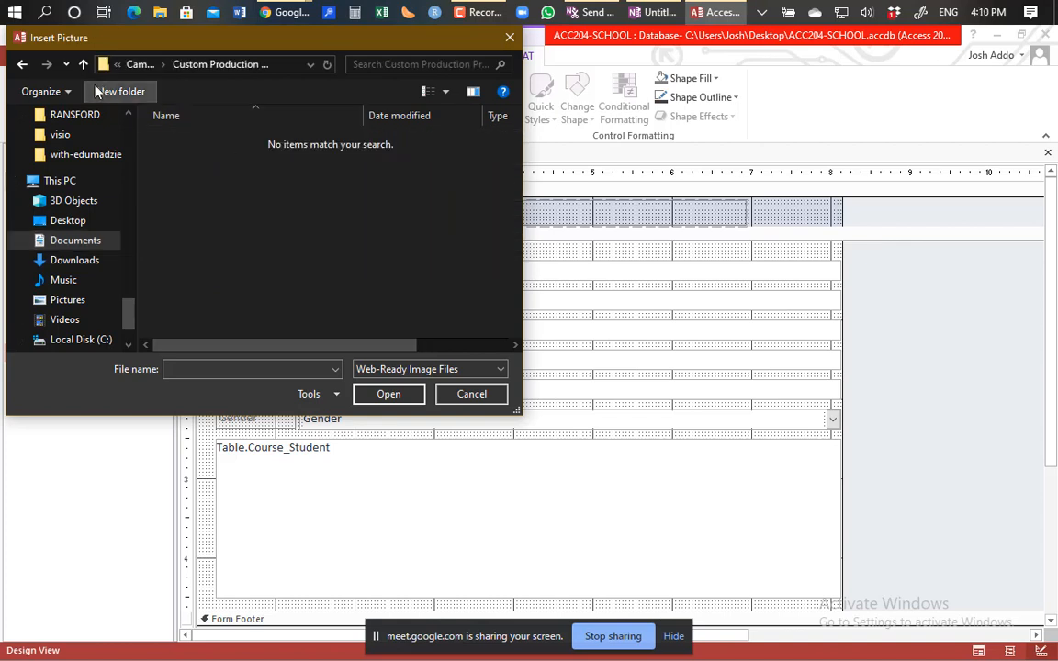
click(23, 66)
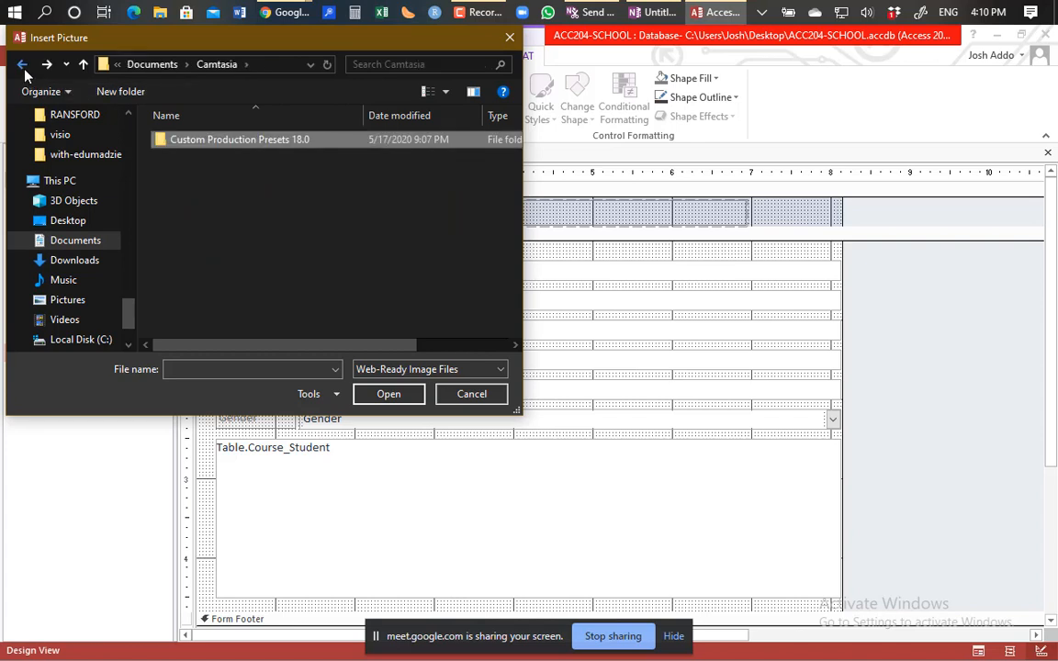
click(501, 376)
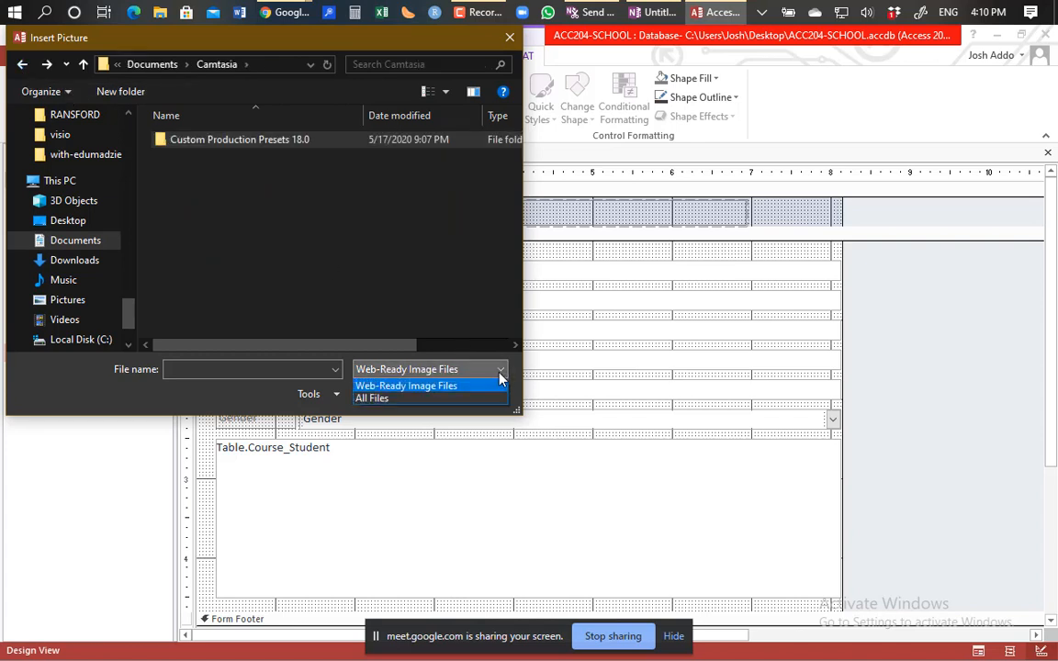
click(424, 399)
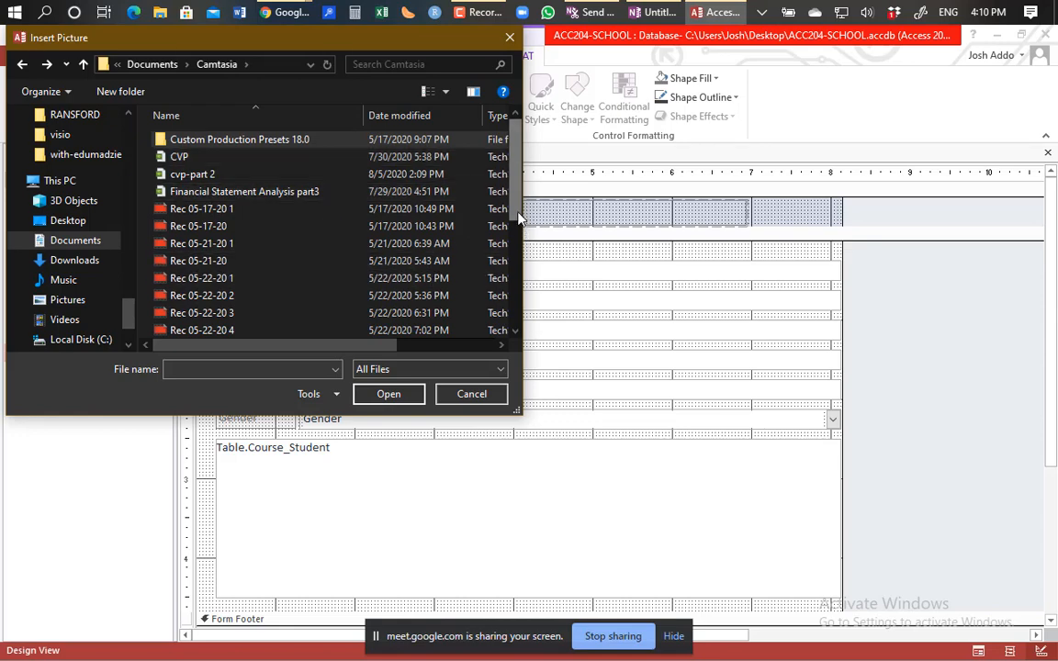
Step: Recheck the Camtasia folders, return to Documents and cancel without inserting a picture
drag(519, 218, 507, 340)
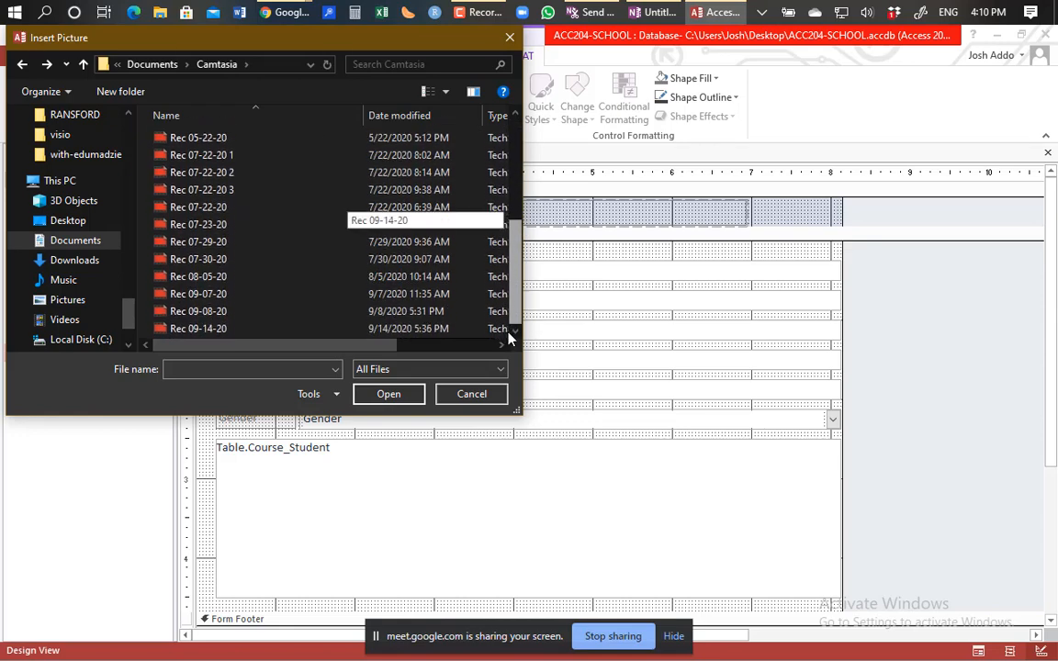
drag(515, 257, 516, 149)
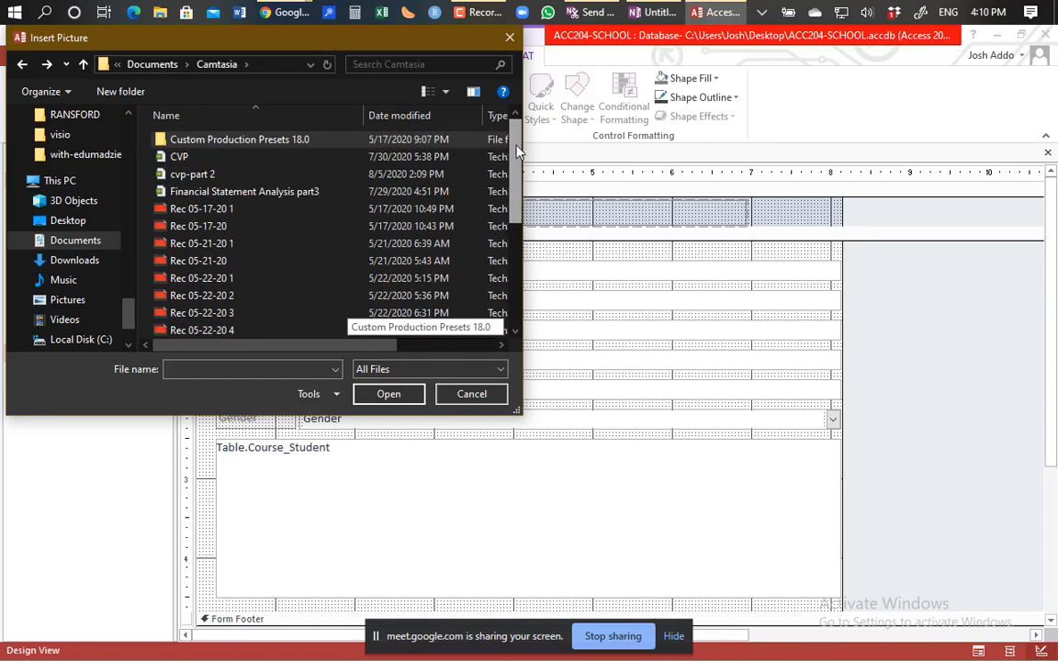
double_click(249, 145)
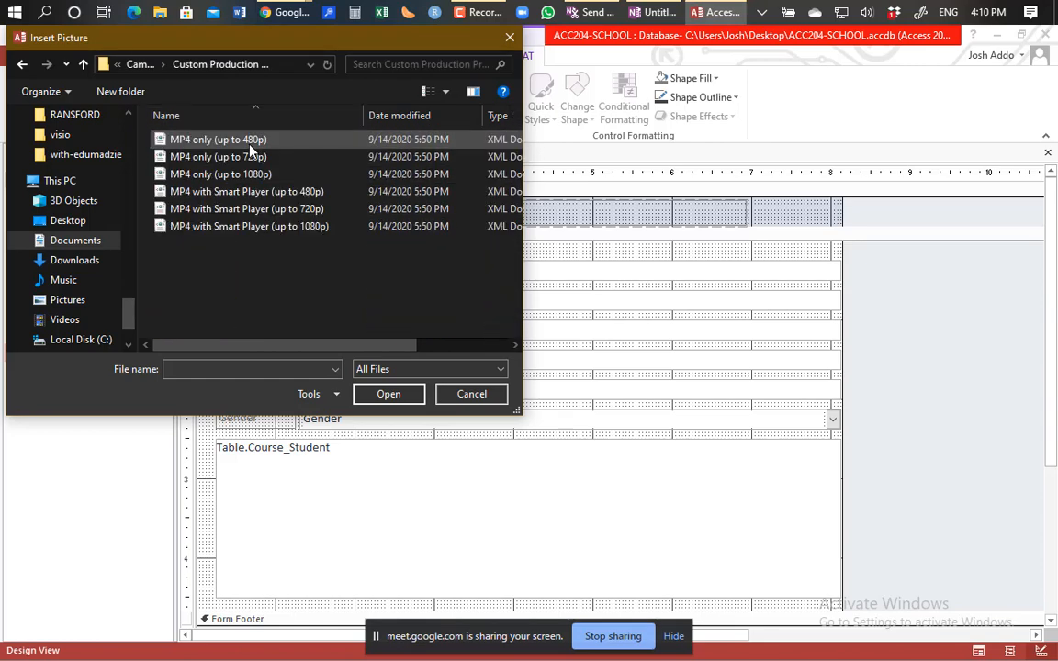
click(23, 65)
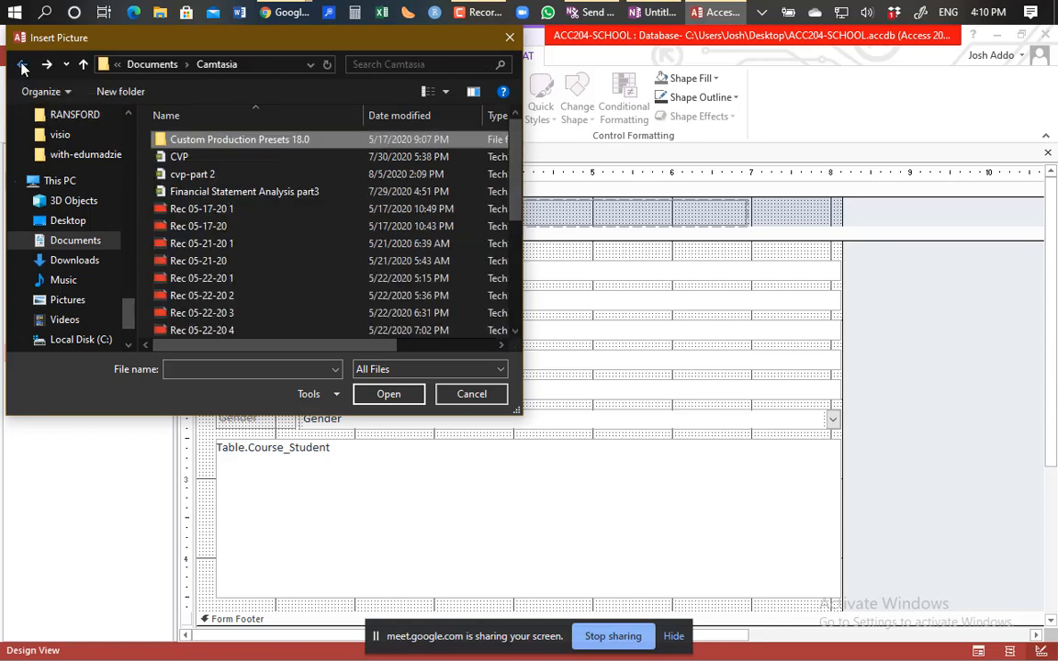
click(23, 66)
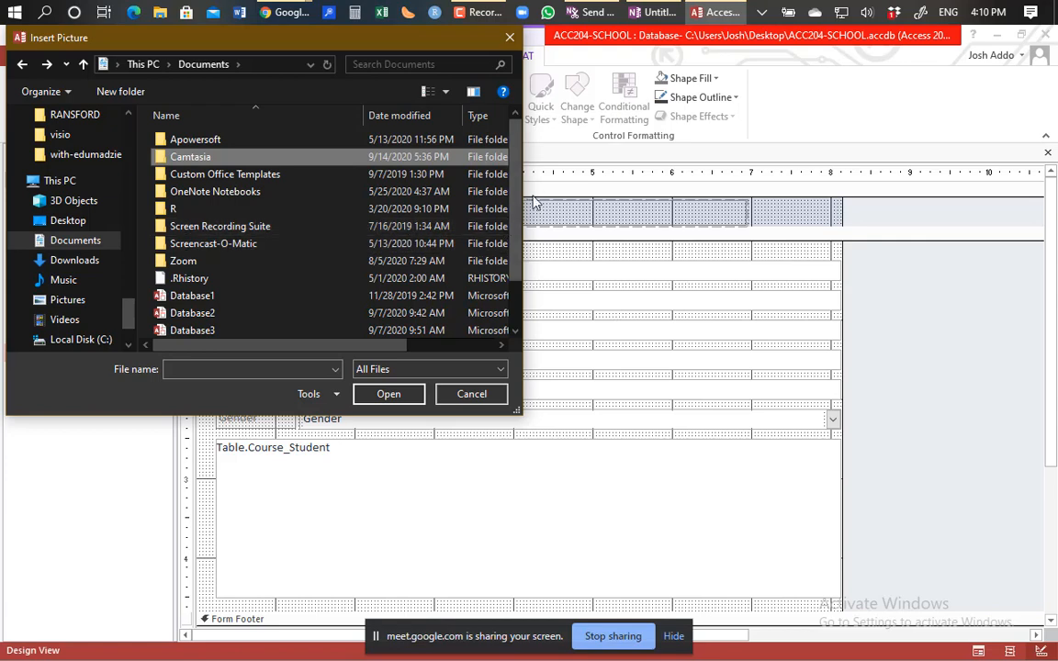
scroll(493, 344, down, 1)
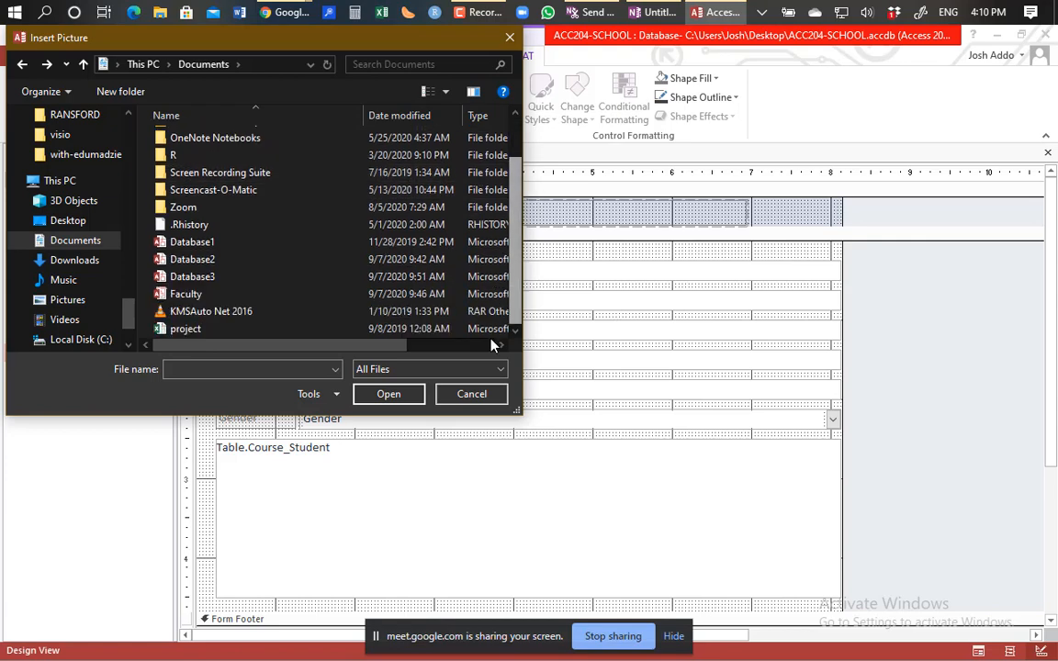
click(473, 395)
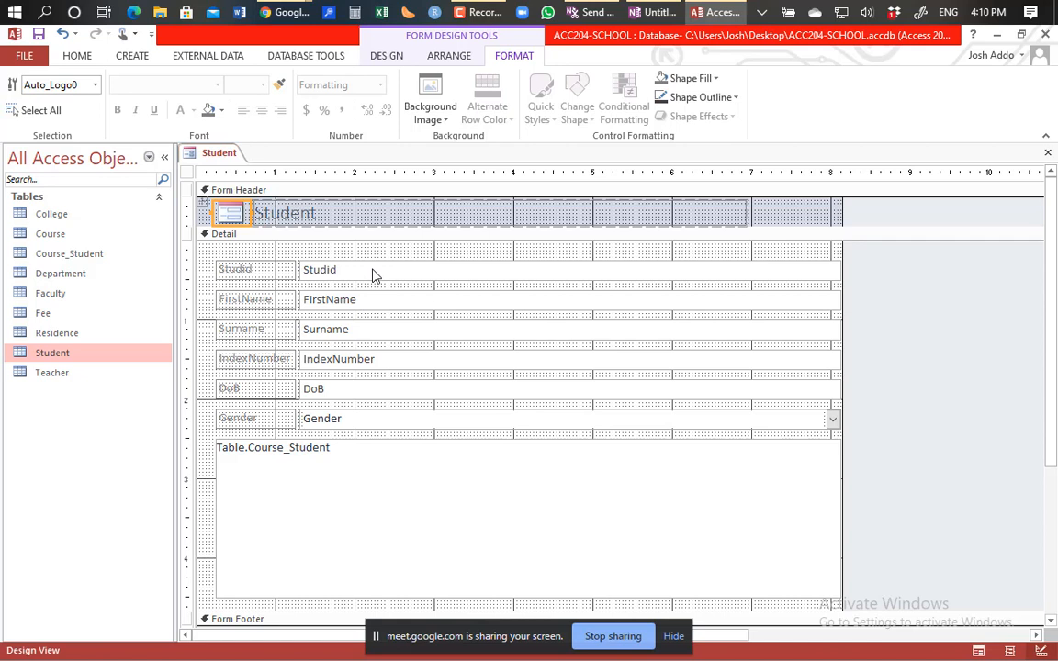
click(246, 272)
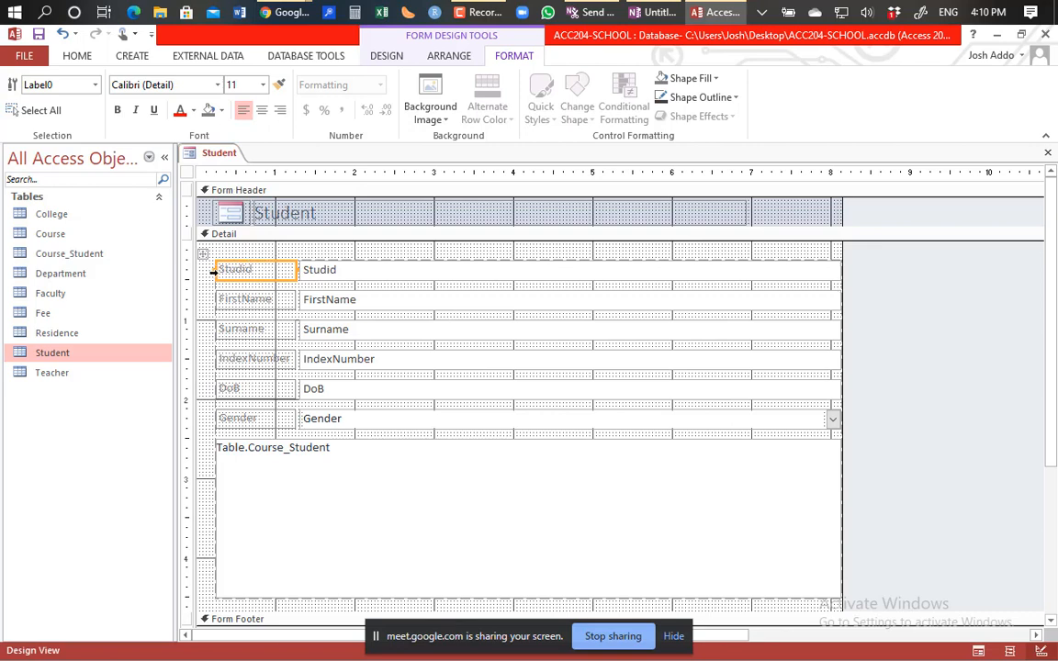
click(352, 274)
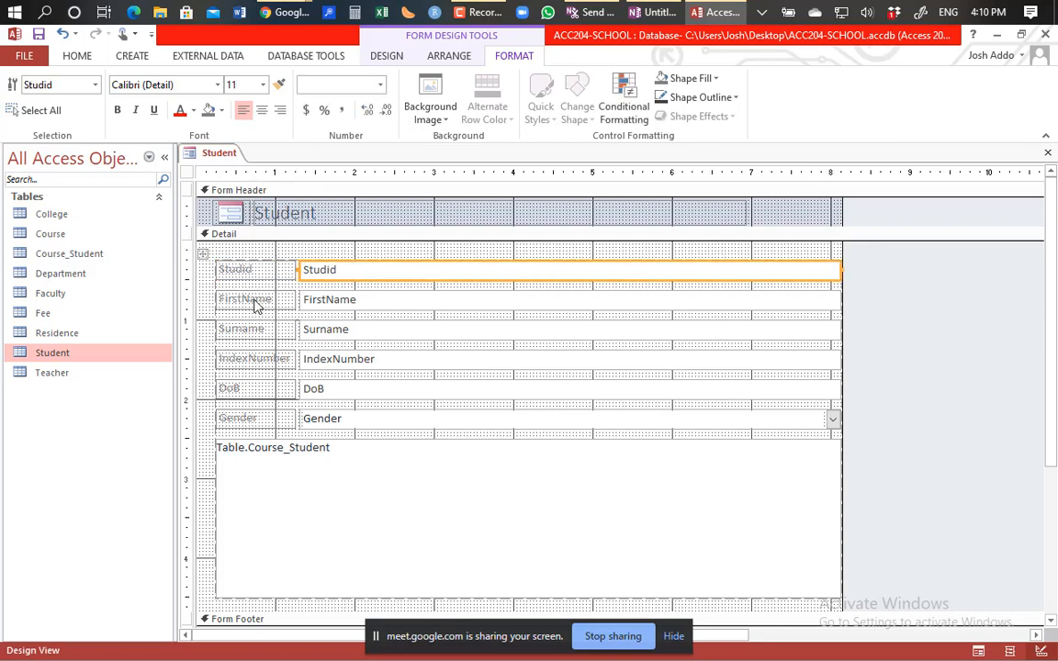
click(256, 304)
click(364, 306)
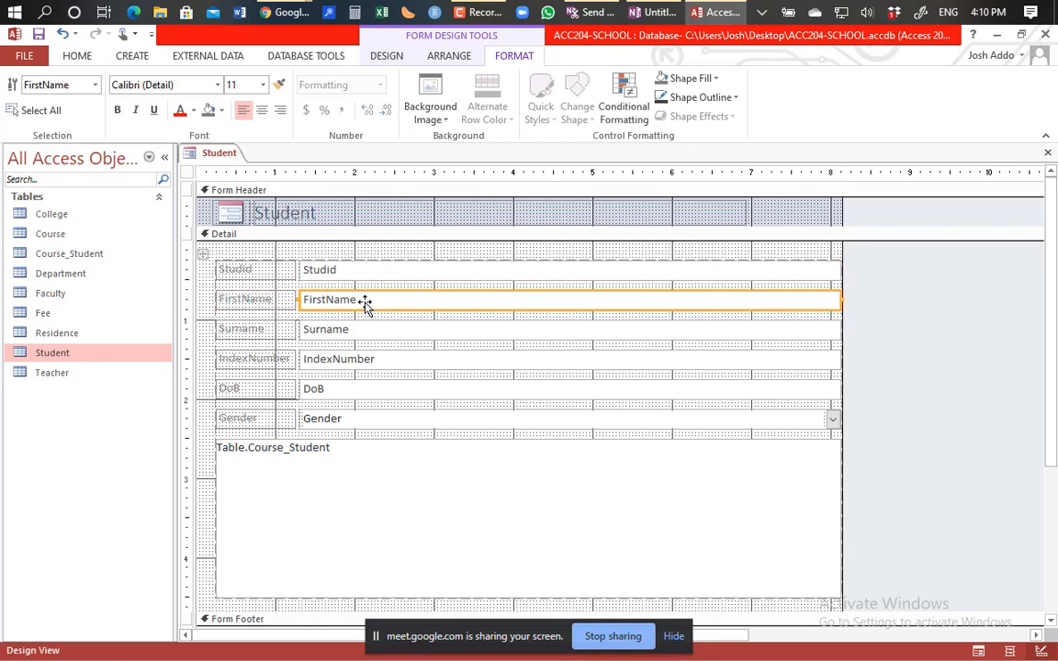
click(245, 276)
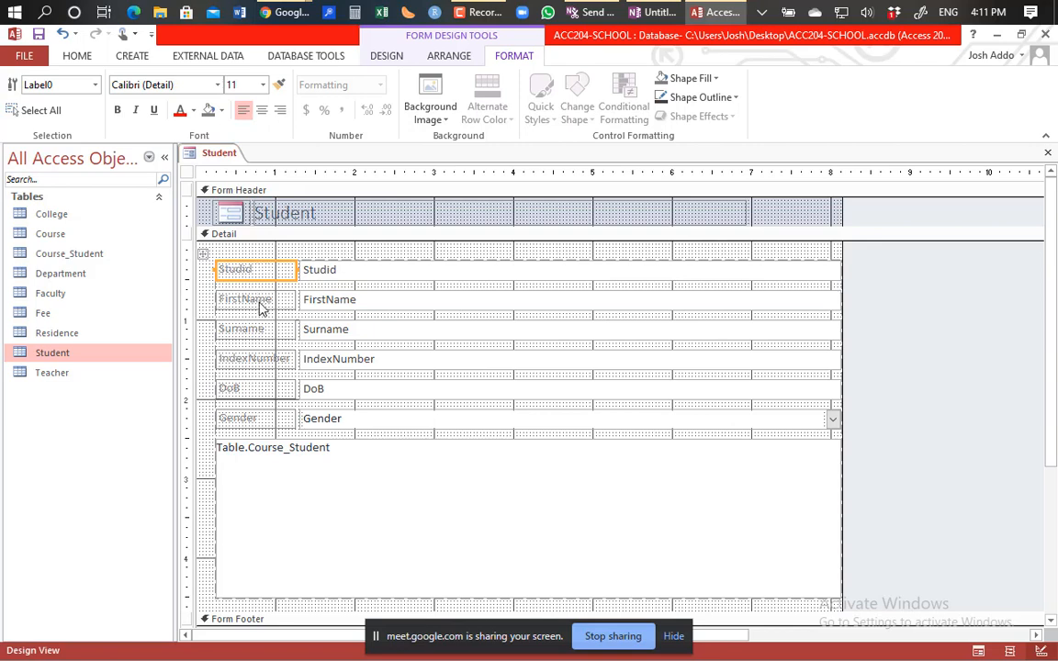
click(256, 303)
Step: Open the Property Sheet and inspect the Surname, IndexNumber, DoB, Gender and Studid labels and text box
double_click(246, 332)
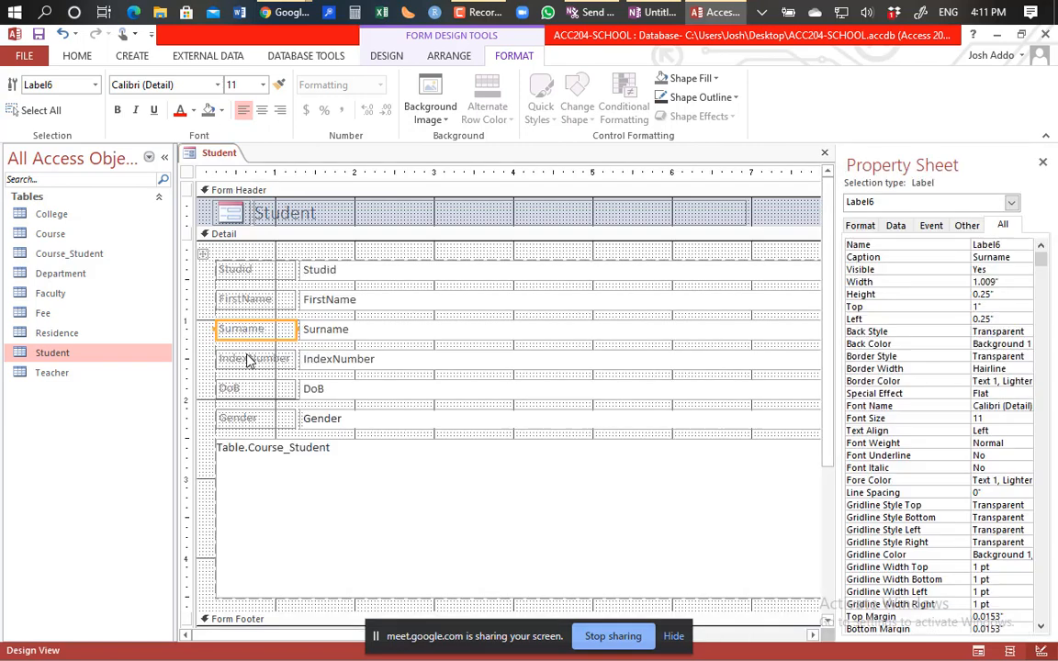
click(246, 365)
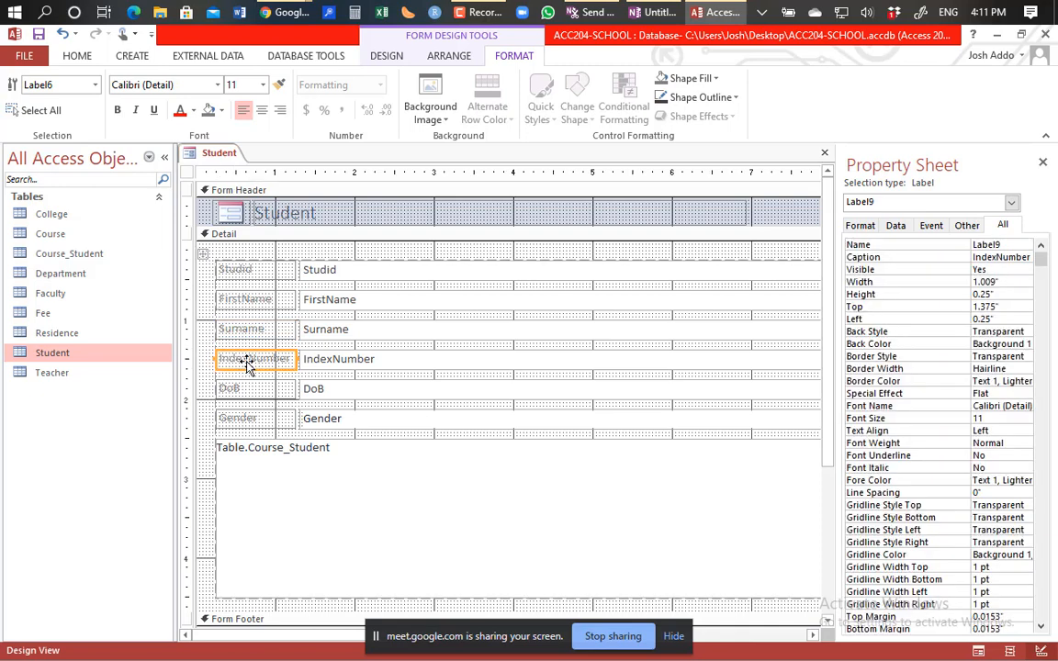
click(243, 392)
click(244, 422)
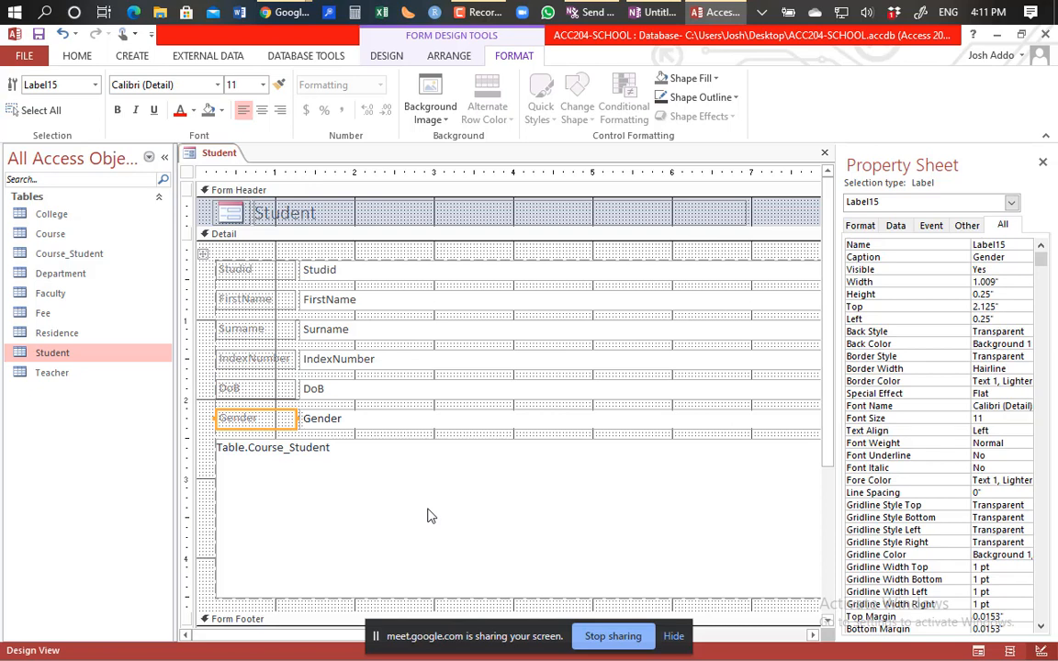
click(436, 270)
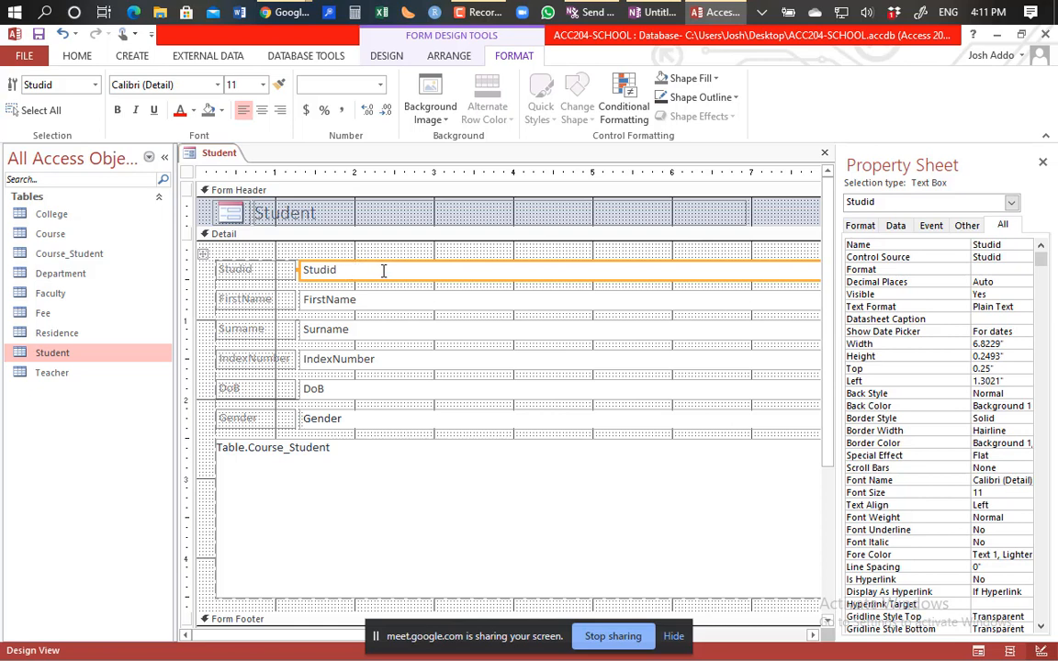
click(253, 269)
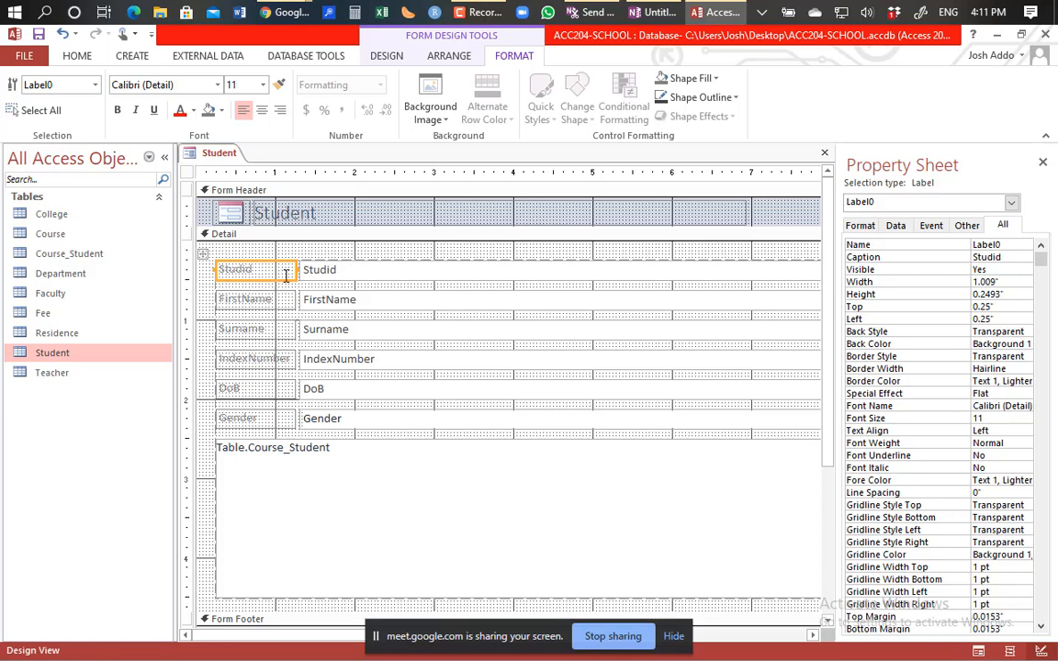
click(348, 270)
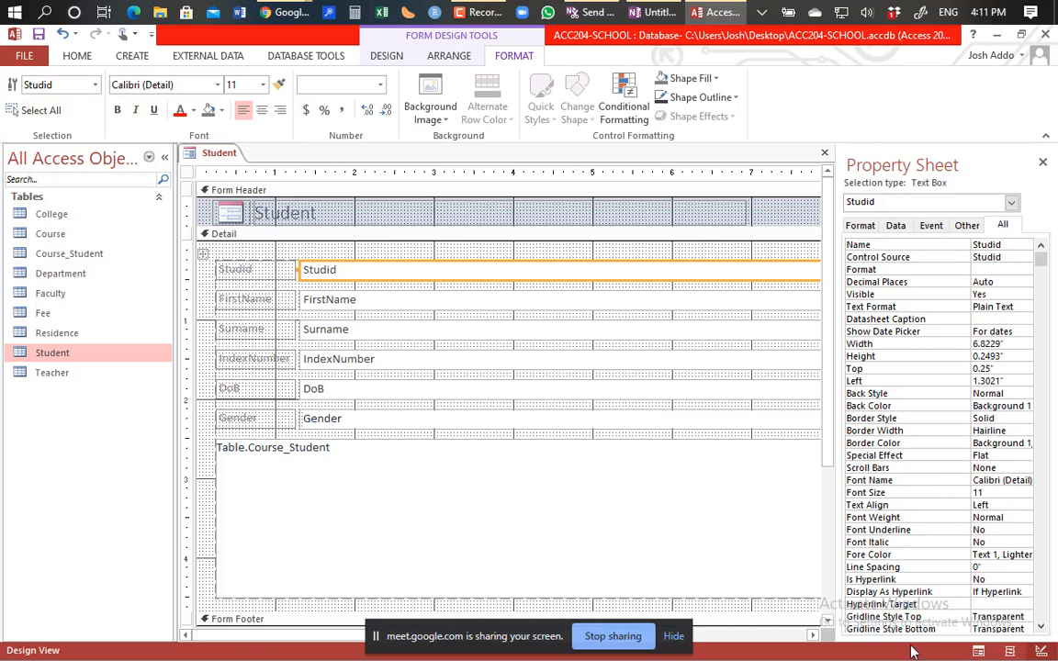
Step: In Form View, replace the first student's first name with Josh
click(979, 651)
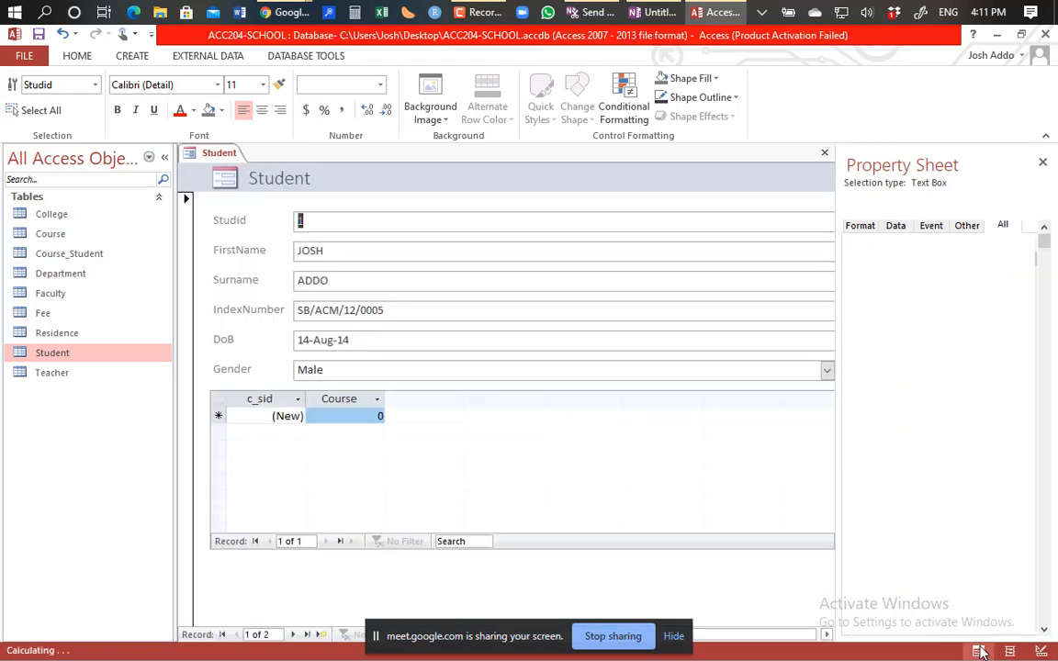
click(326, 226)
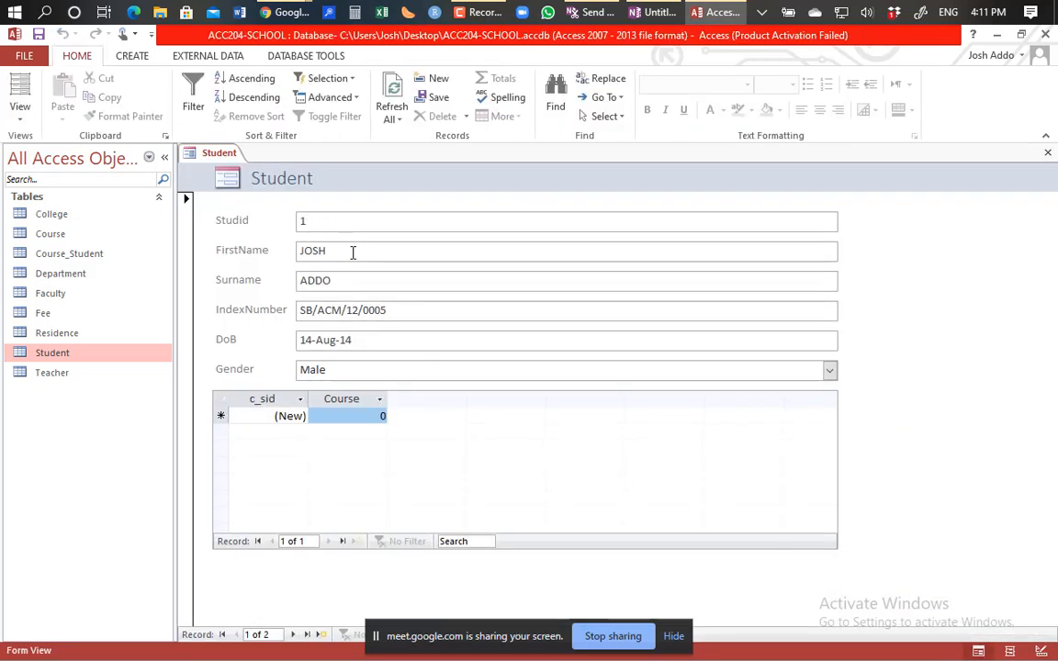
double_click(354, 252)
text(Josh)
Step: Move through the Surname, IndexNumber and DoB fields, then recheck the stored first name
click(366, 282)
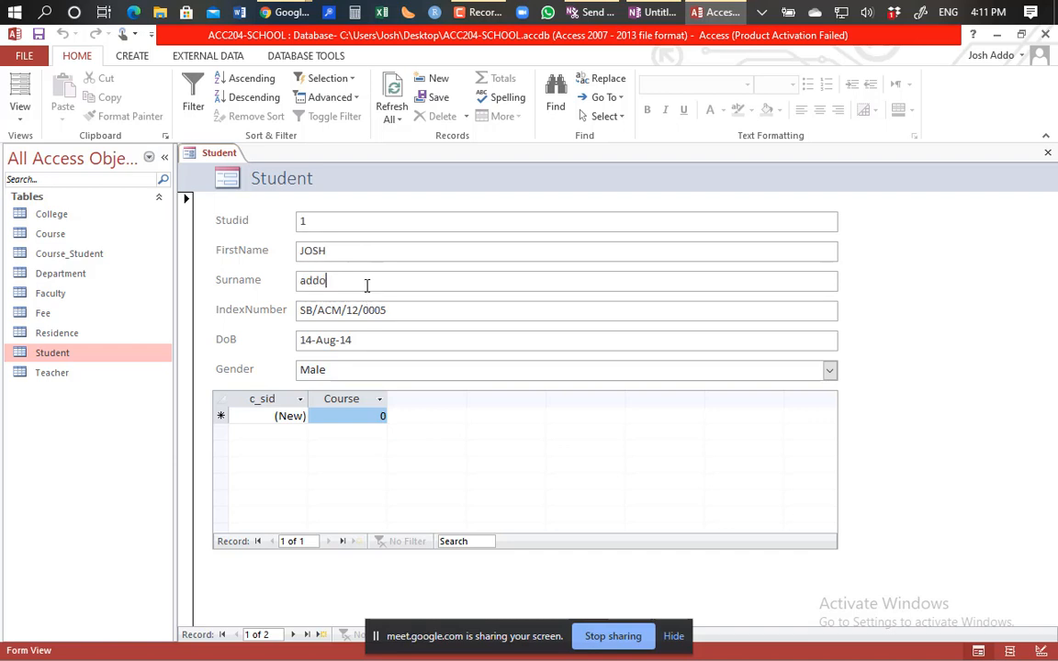
click(404, 310)
click(403, 336)
click(354, 218)
click(355, 260)
Step: Return to Design View and inspect the FirstName and Studid field properties
click(22, 92)
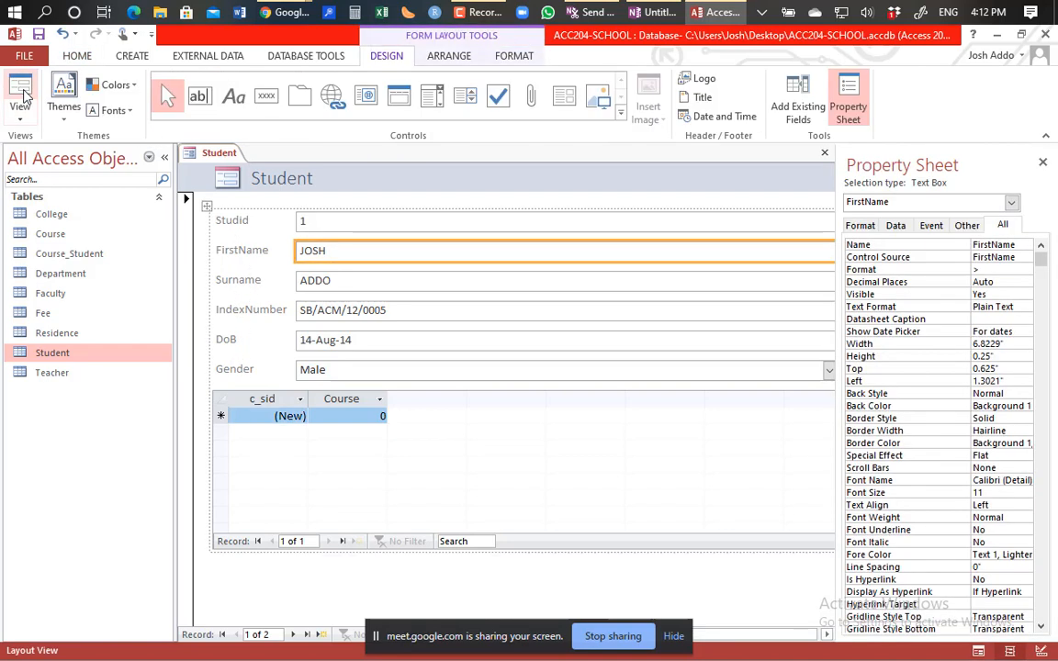
click(1041, 651)
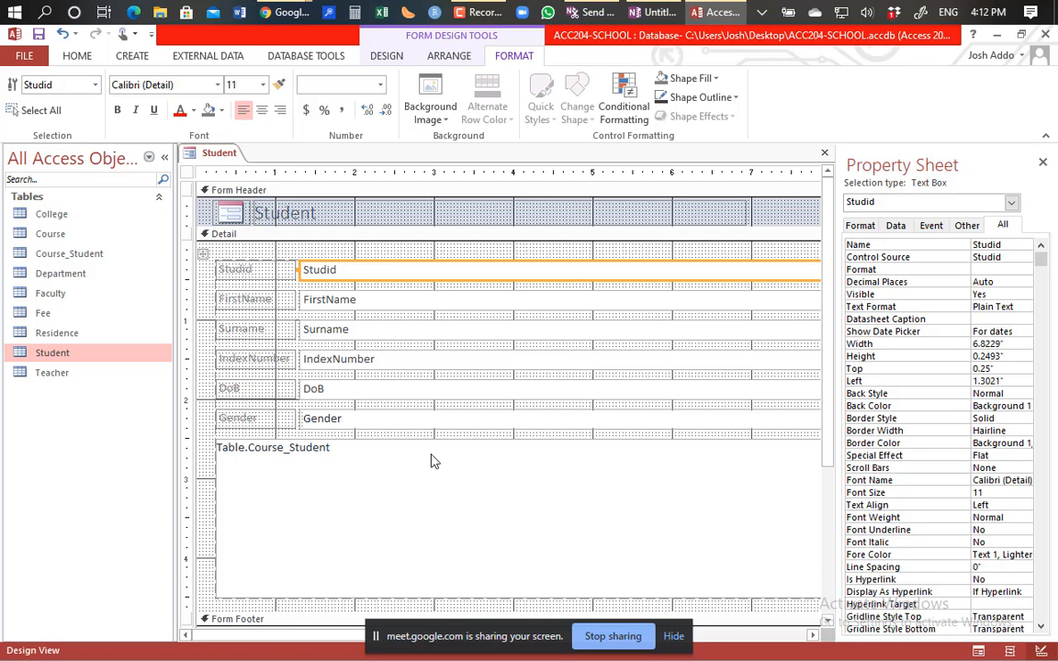
click(389, 307)
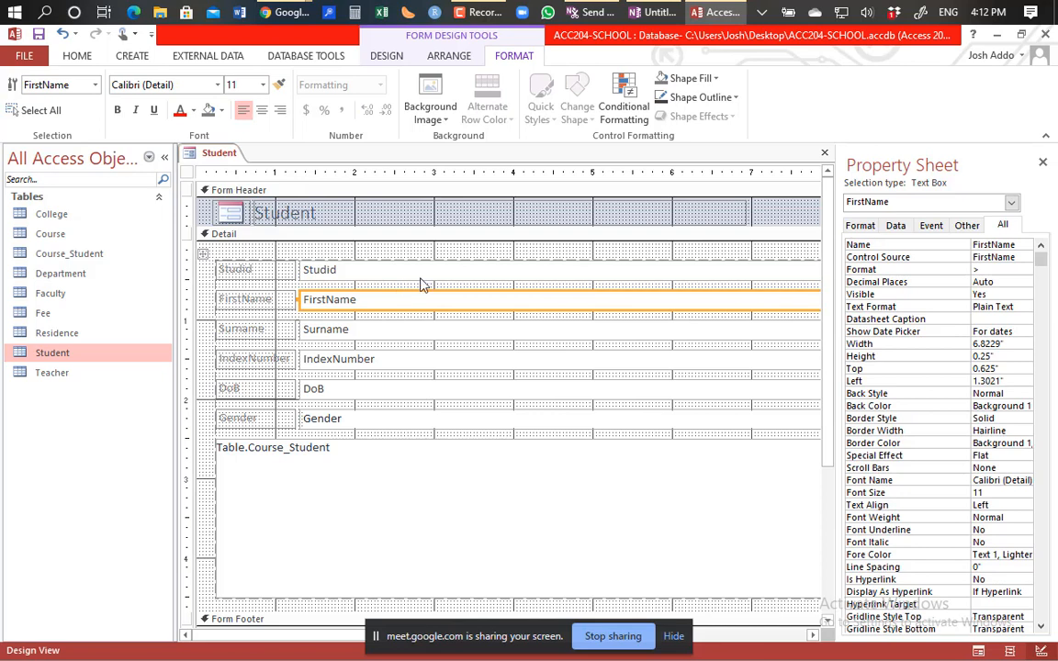
click(419, 277)
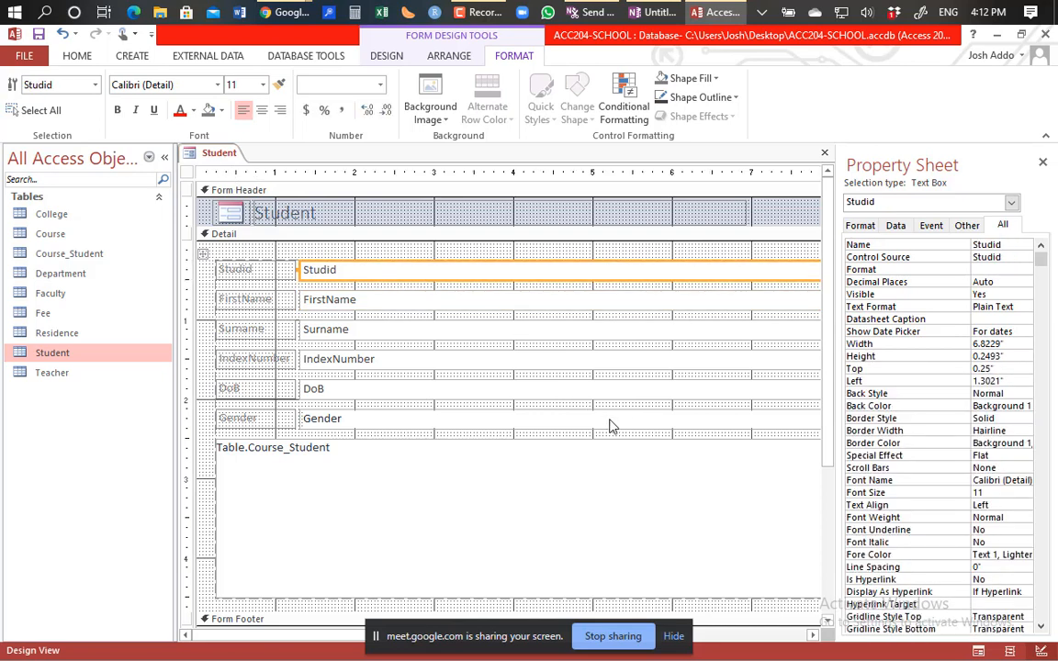
Step: Make the form header taller and resize the Student title label taller and wider
click(531, 224)
drag(530, 224, 531, 254)
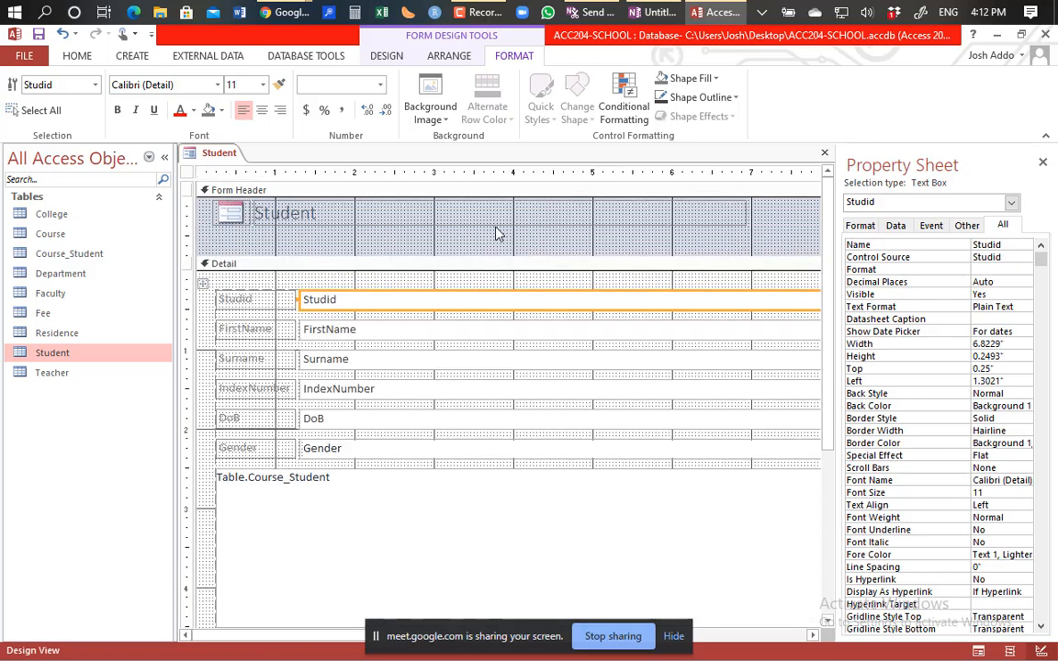
click(465, 224)
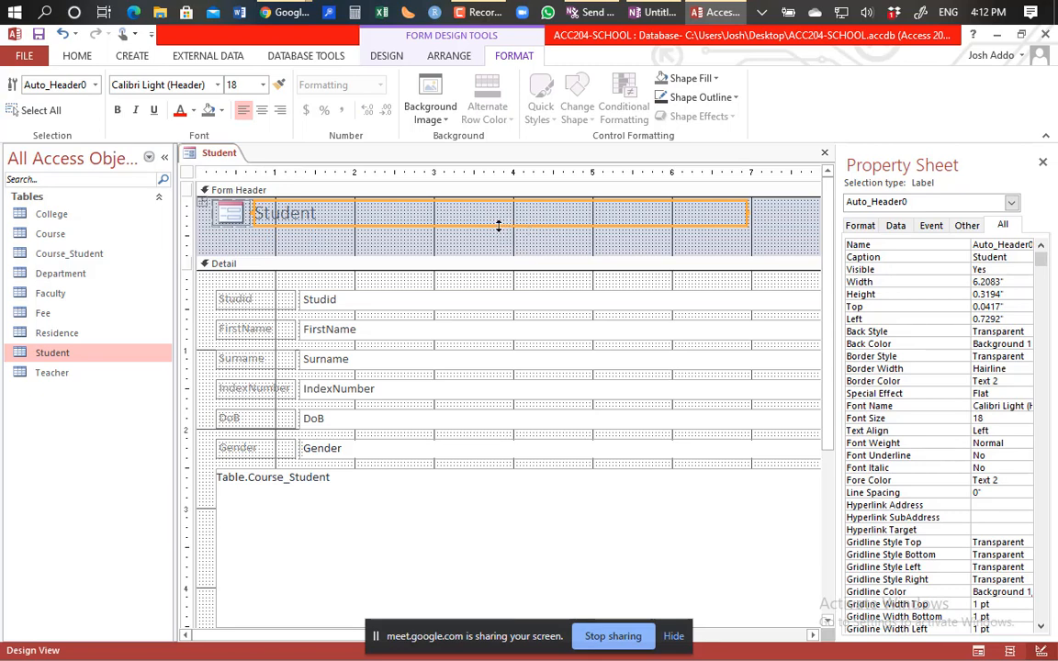
drag(501, 225, 495, 247)
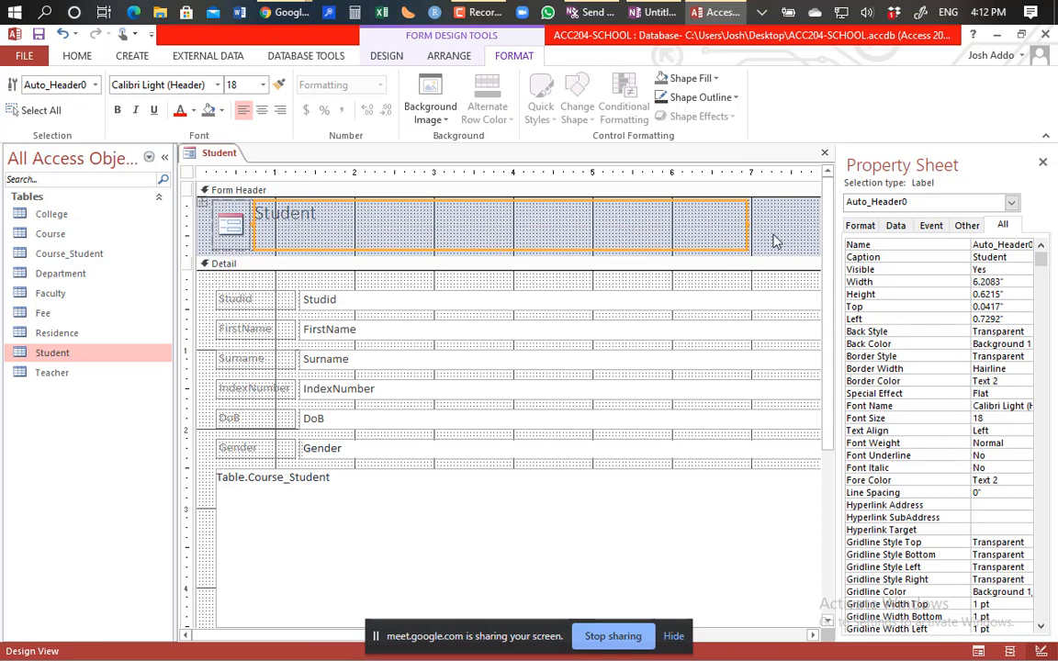
drag(746, 224, 813, 235)
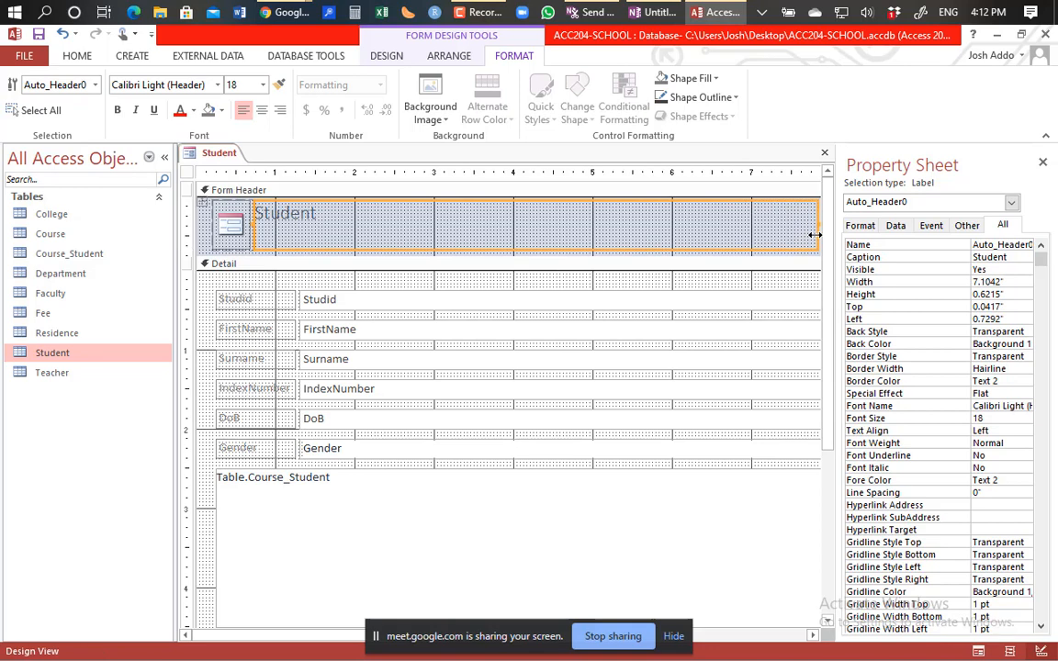
drag(253, 224, 310, 231)
Step: Enlarge the header logo together with the title, then view the form's records
click(250, 226)
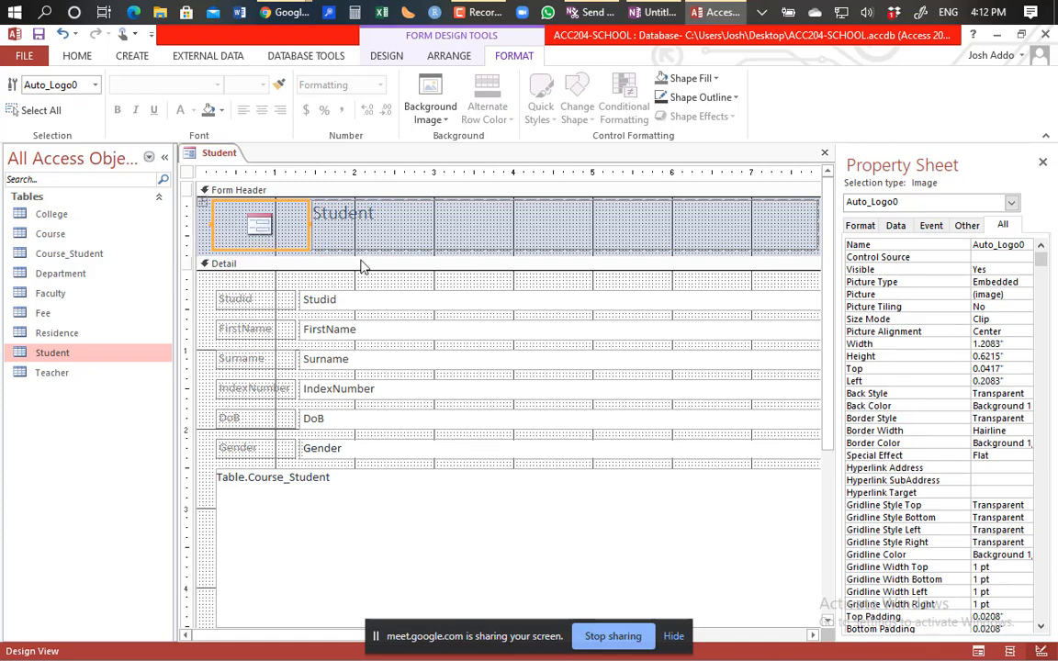
drag(359, 255, 357, 285)
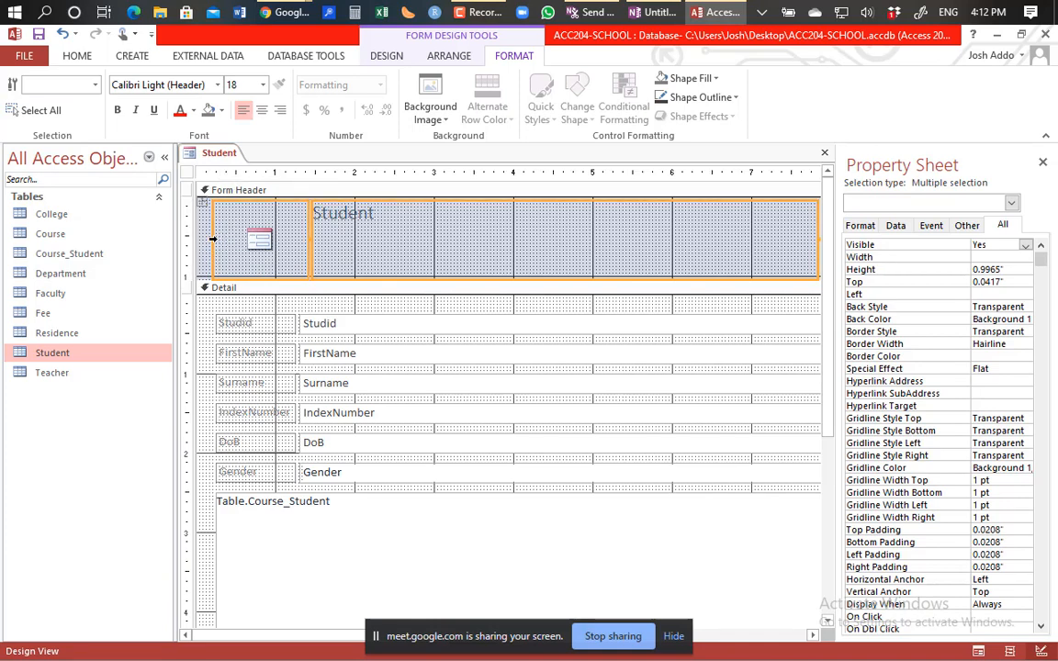
drag(207, 237, 201, 237)
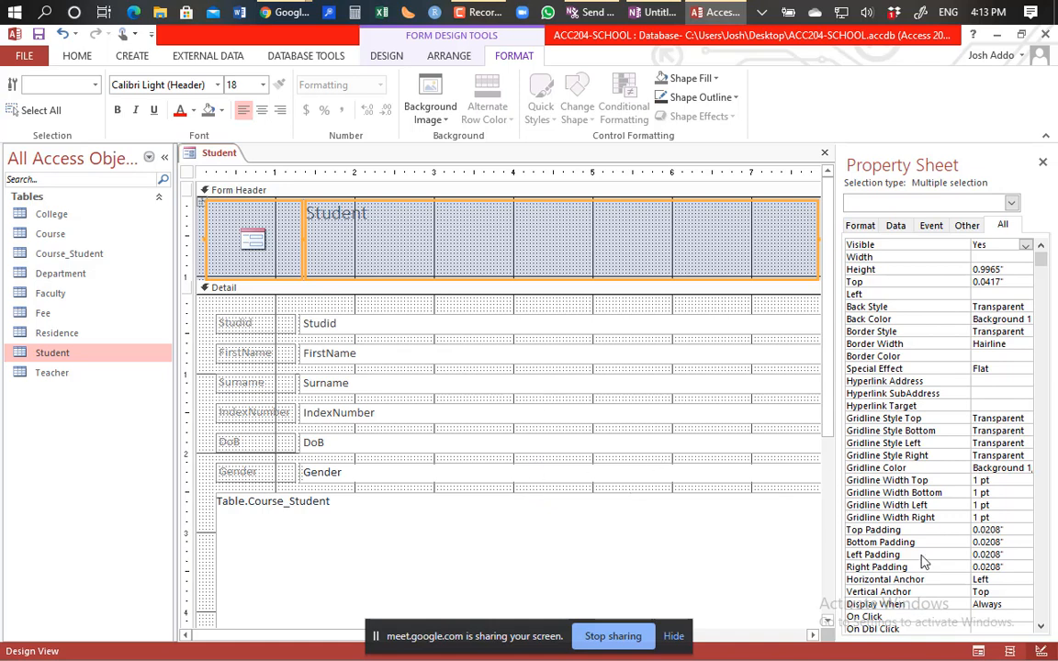
click(979, 650)
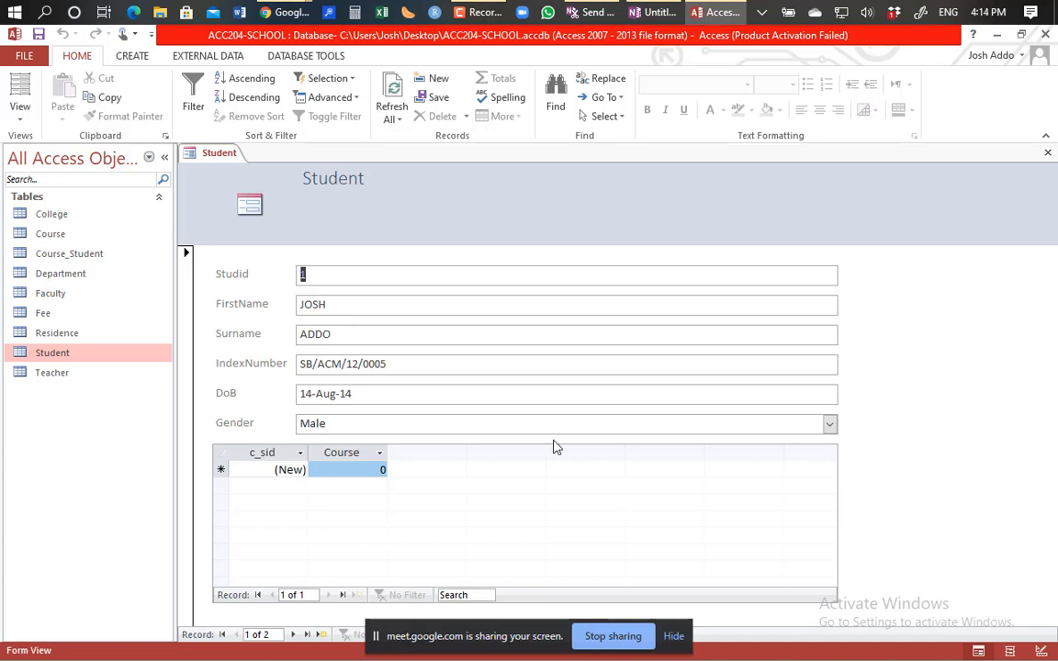
Step: Dismiss the screen-sharing bar, go to student record 2, then start a new blank record
click(674, 637)
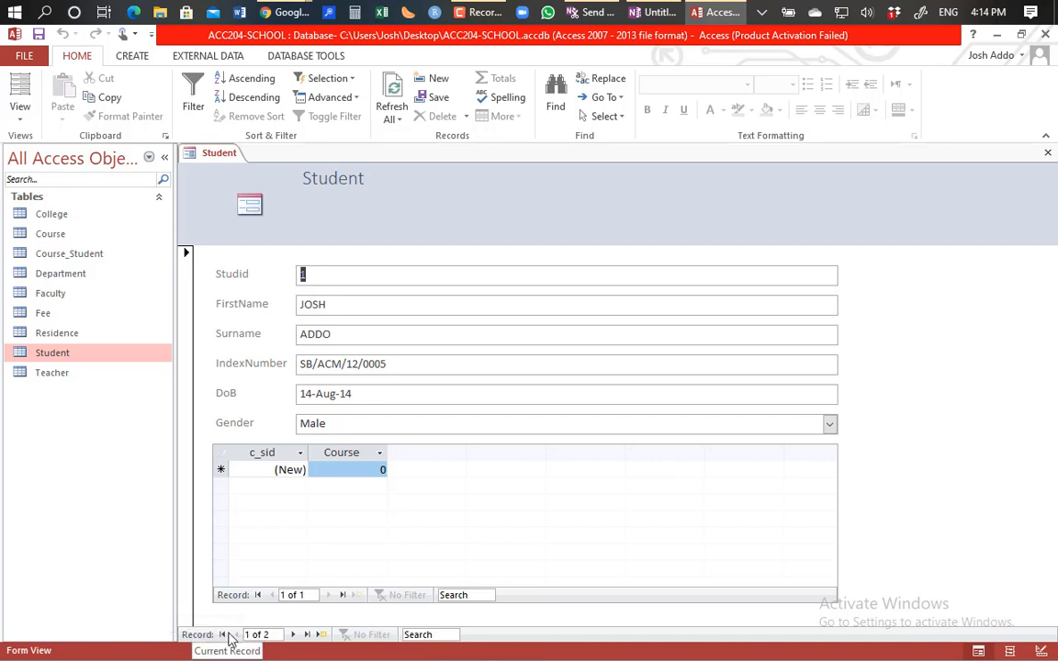
click(294, 634)
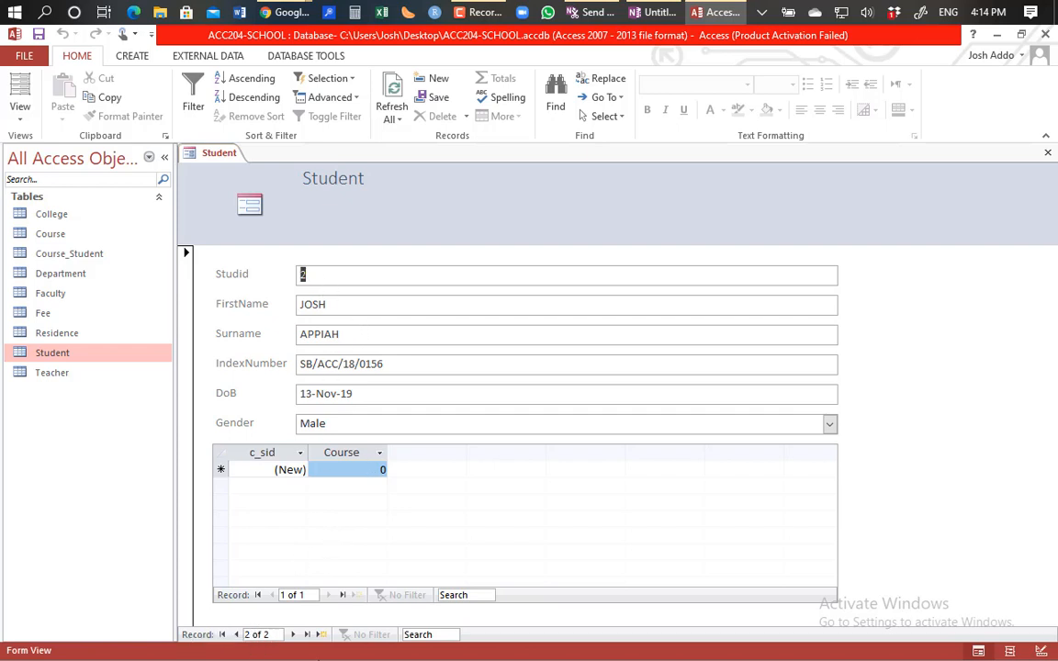
click(322, 640)
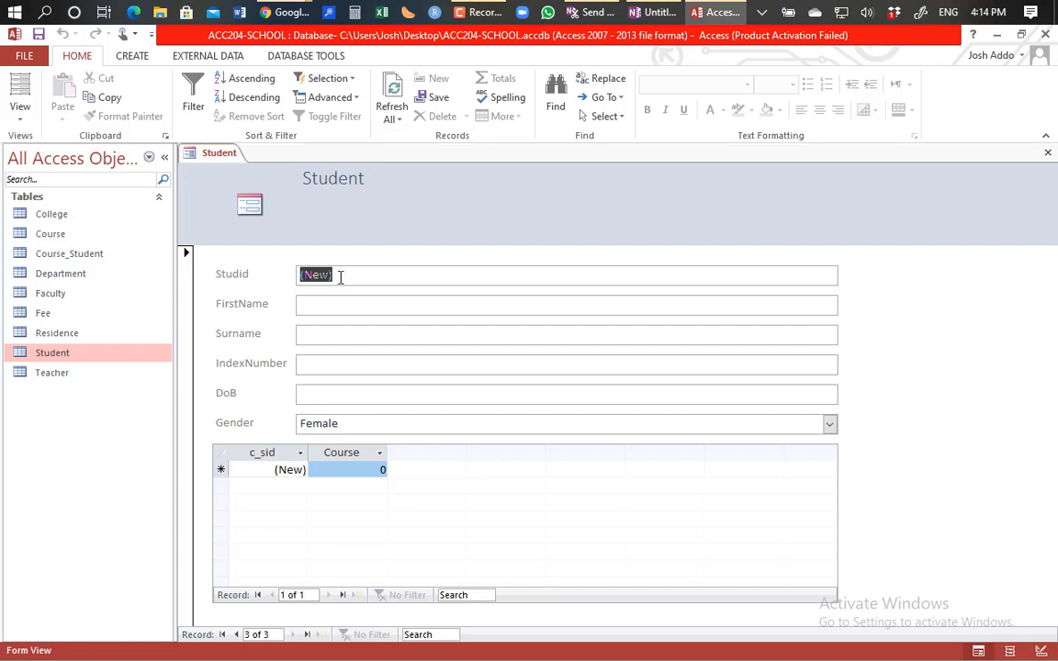
click(326, 310)
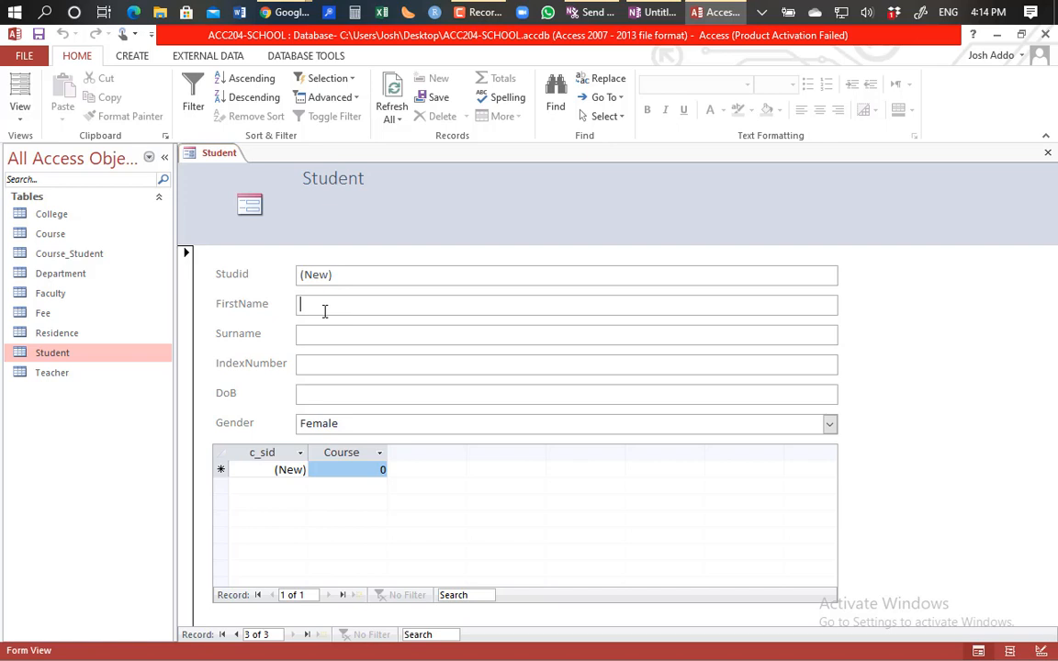
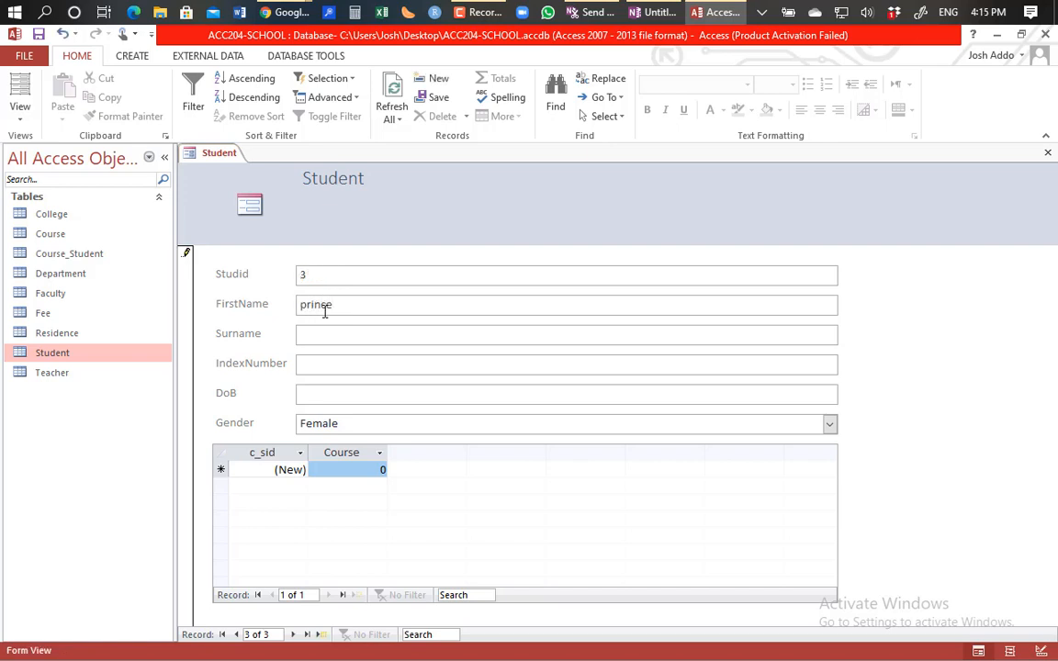
key(Tab)
key(Tab)
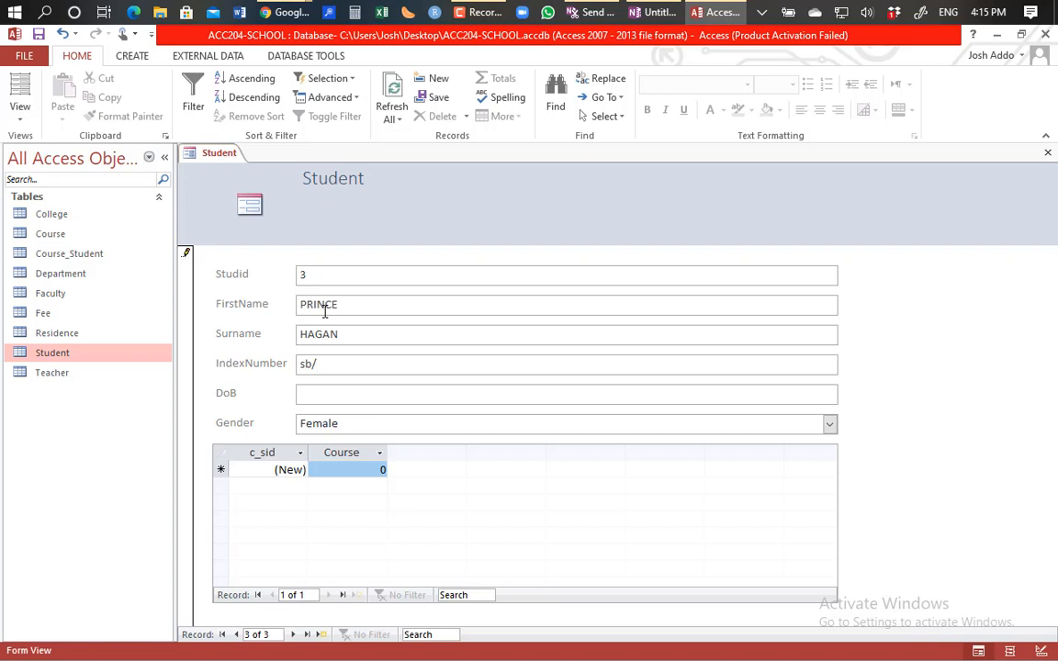
key(Tab)
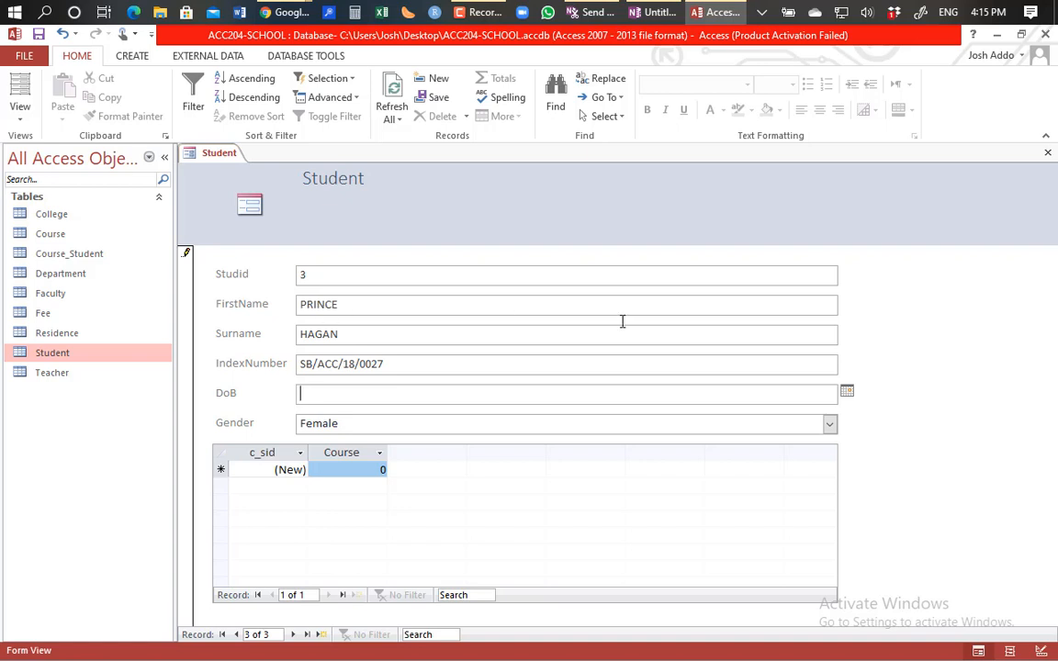
click(847, 393)
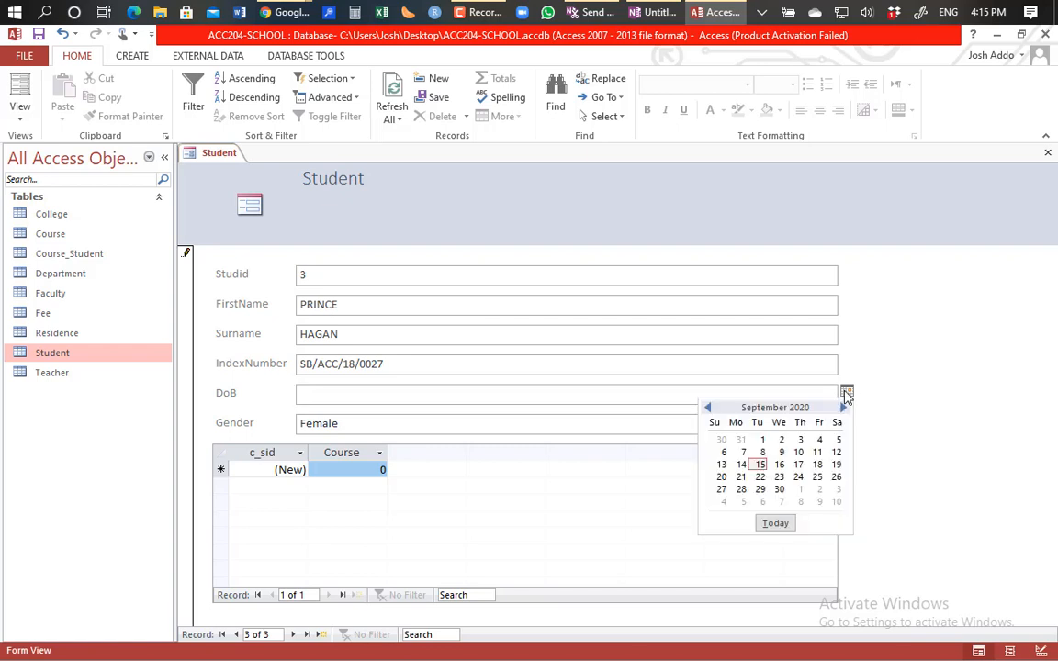
click(817, 477)
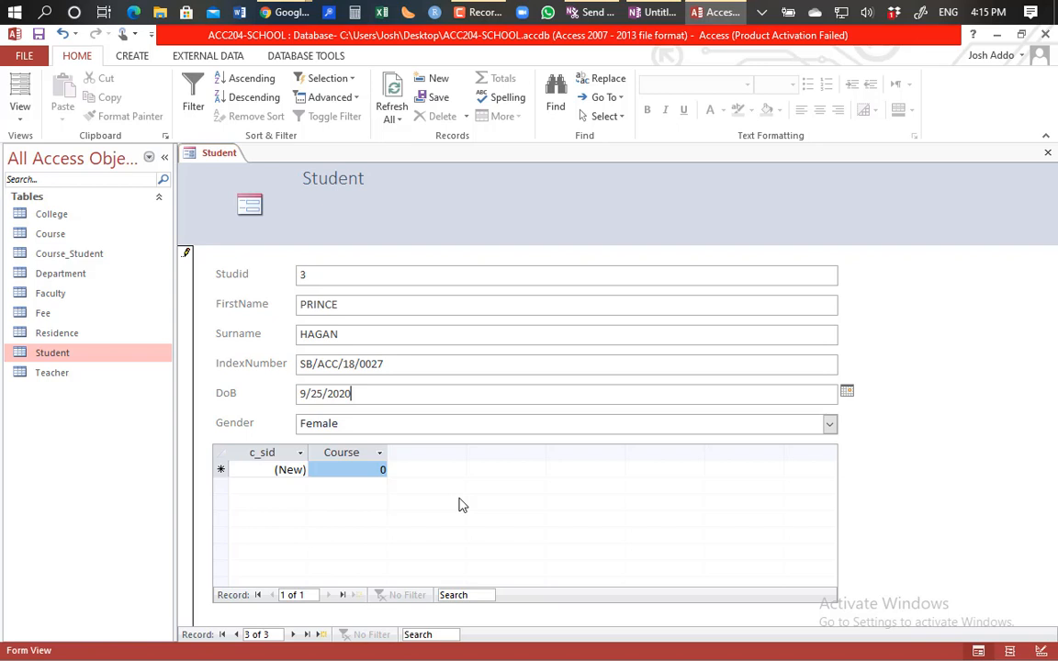
click(830, 427)
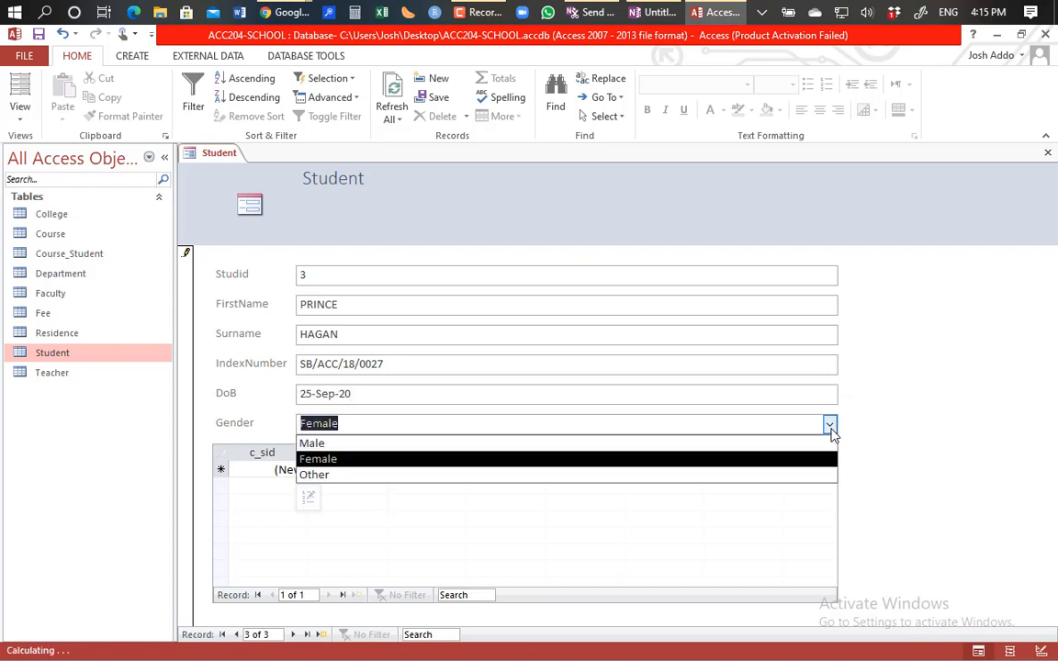
click(345, 446)
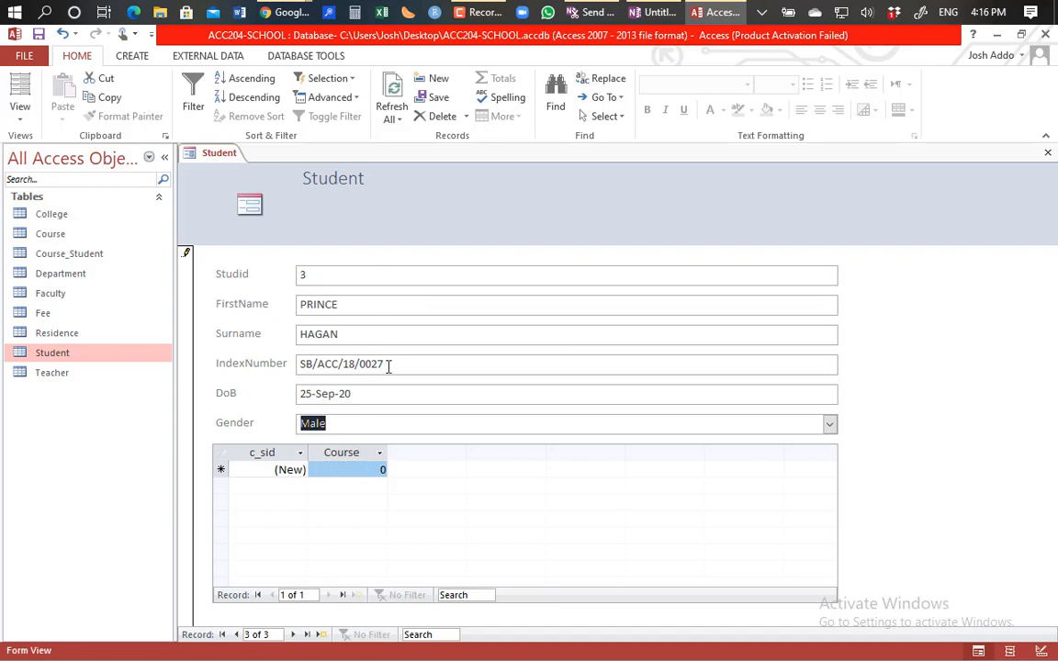
click(357, 469)
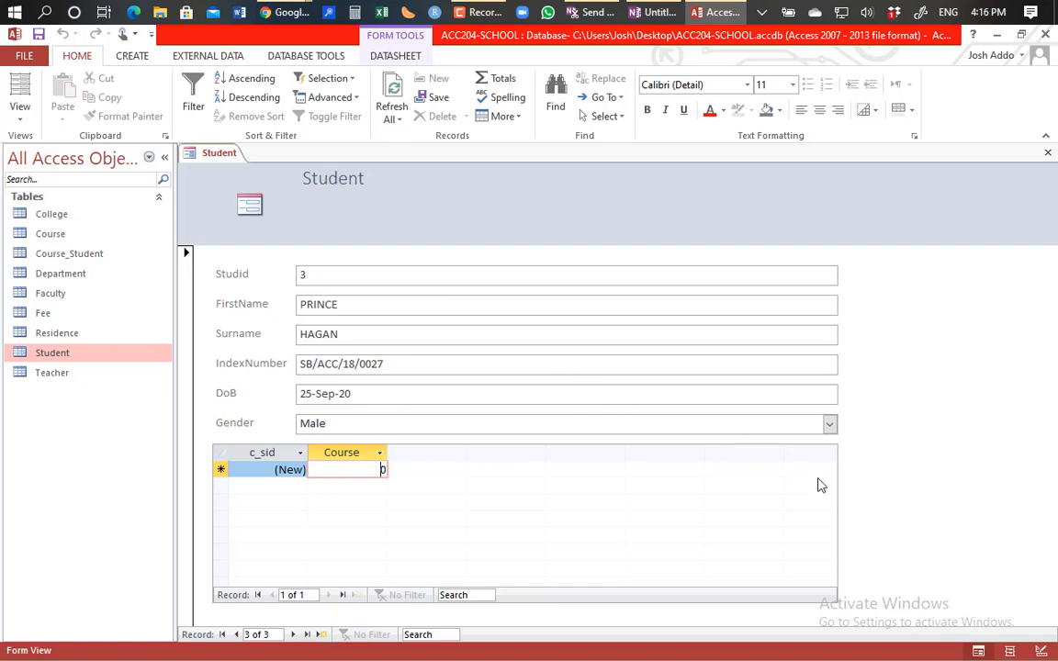
Step: Delete the Course_Student subform, shorten the detail section to end below Gender, and view the form
click(1040, 650)
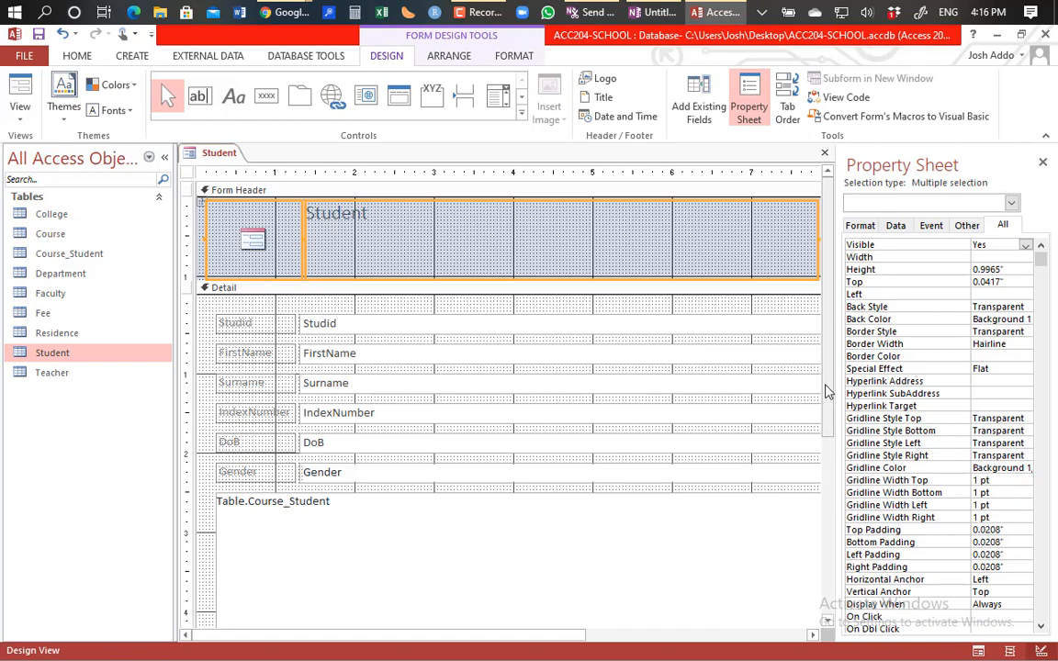
drag(825, 392, 824, 484)
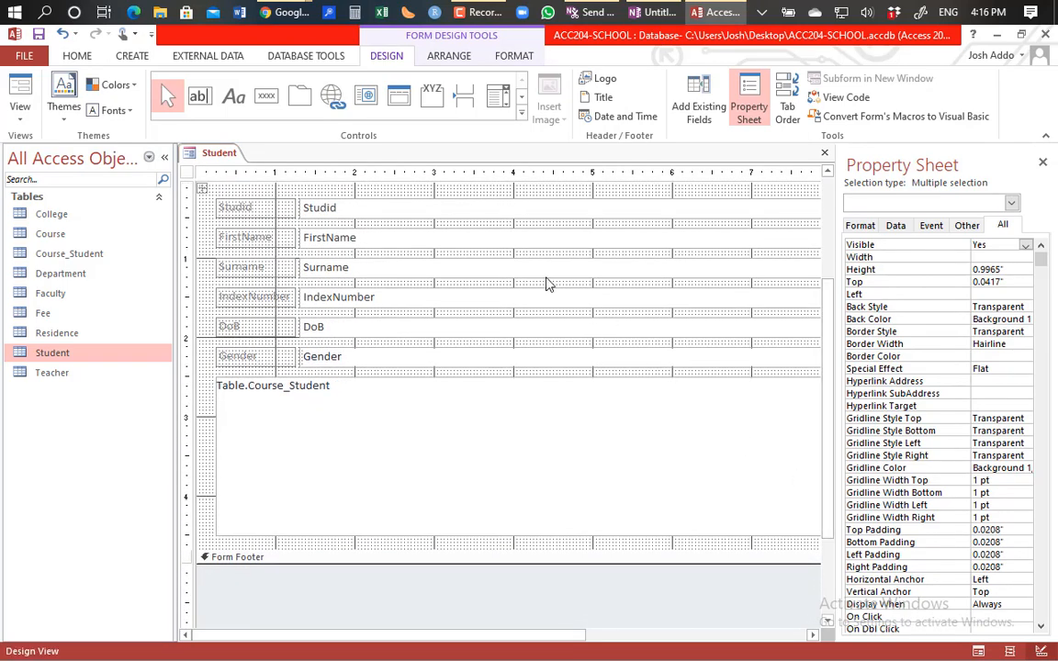
click(389, 447)
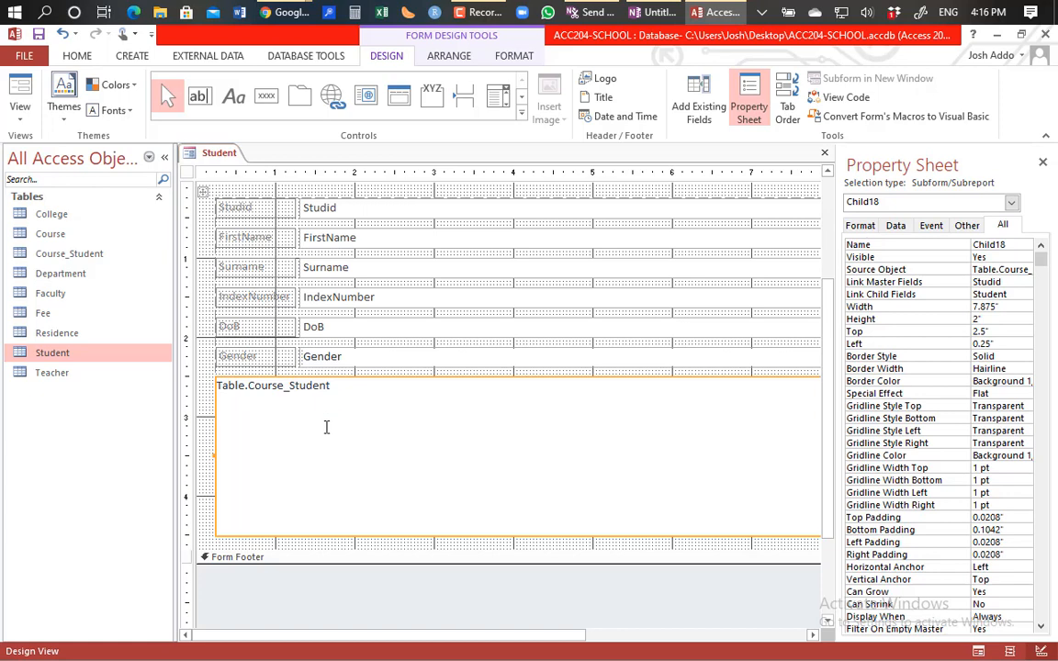
key(Delete)
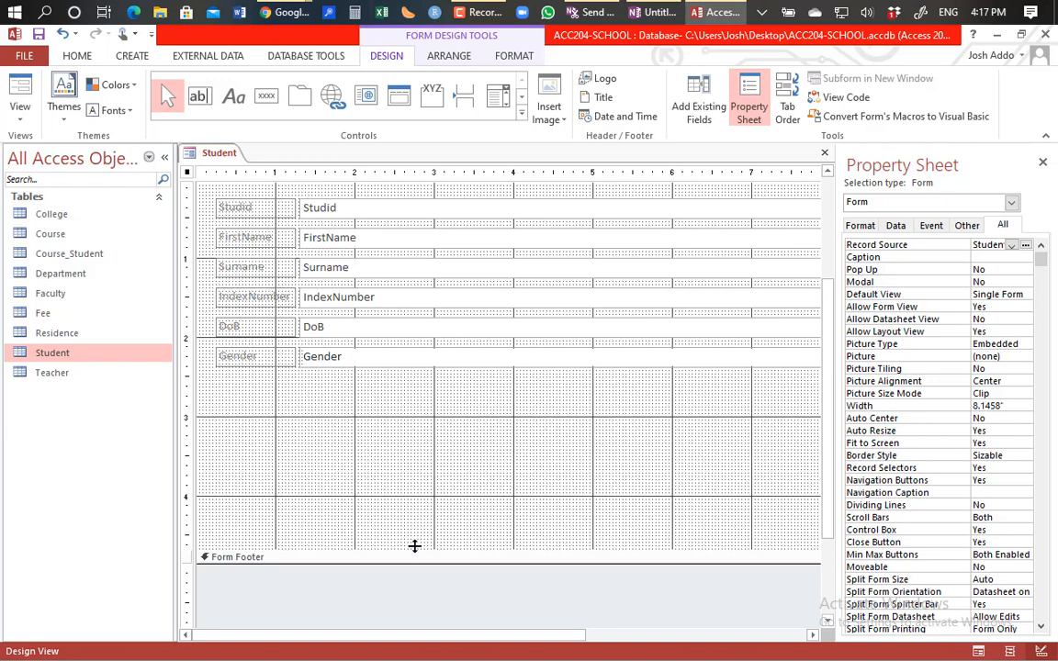
drag(414, 548, 419, 381)
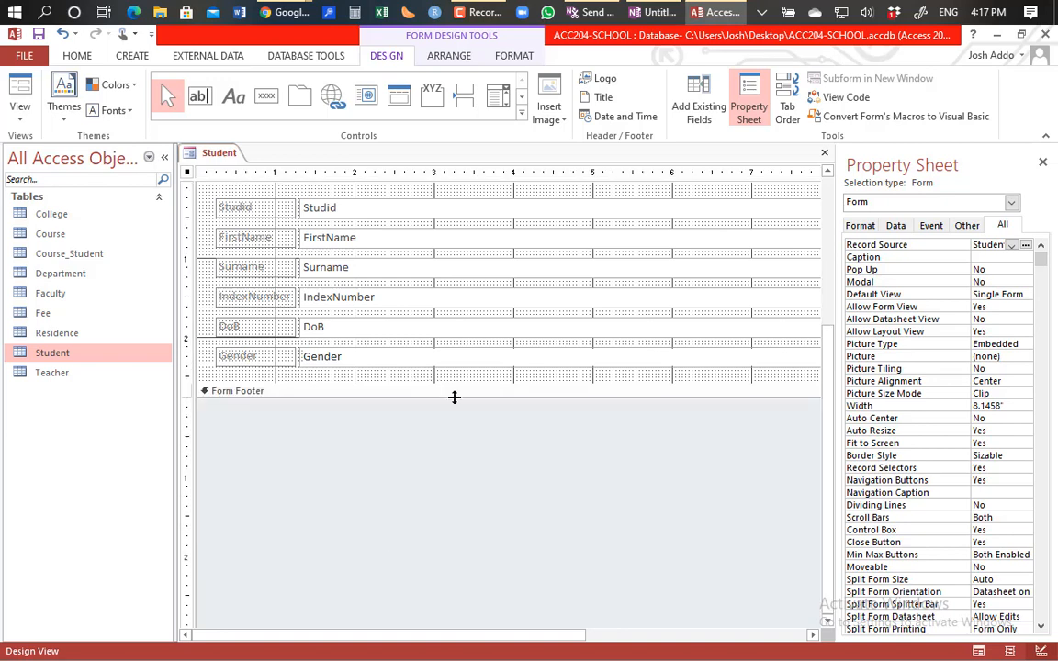
click(19, 92)
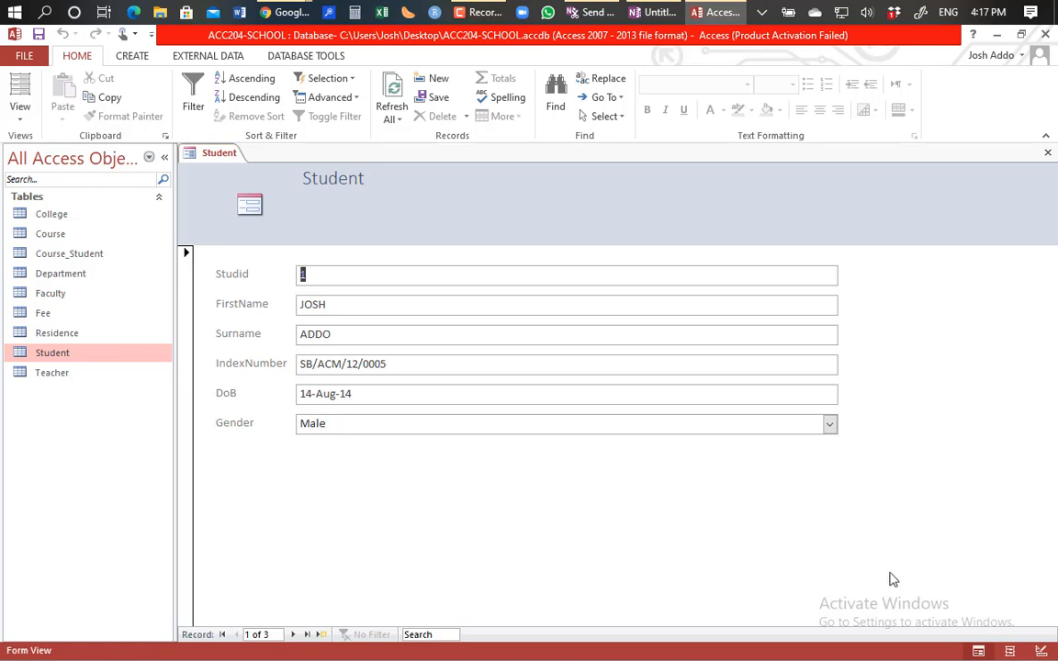
Step: Switch the Student form back to Design View showing its Record Source and Default View properties
click(1041, 651)
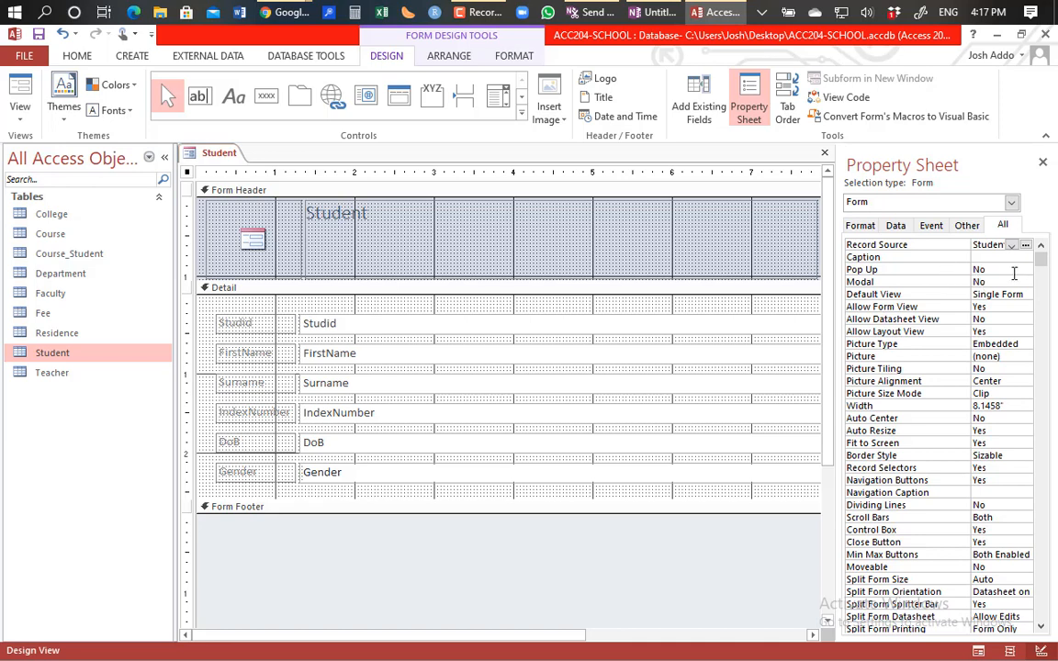
Step: Set the form's Pop Up property to Yes and open it in Form View
click(1019, 270)
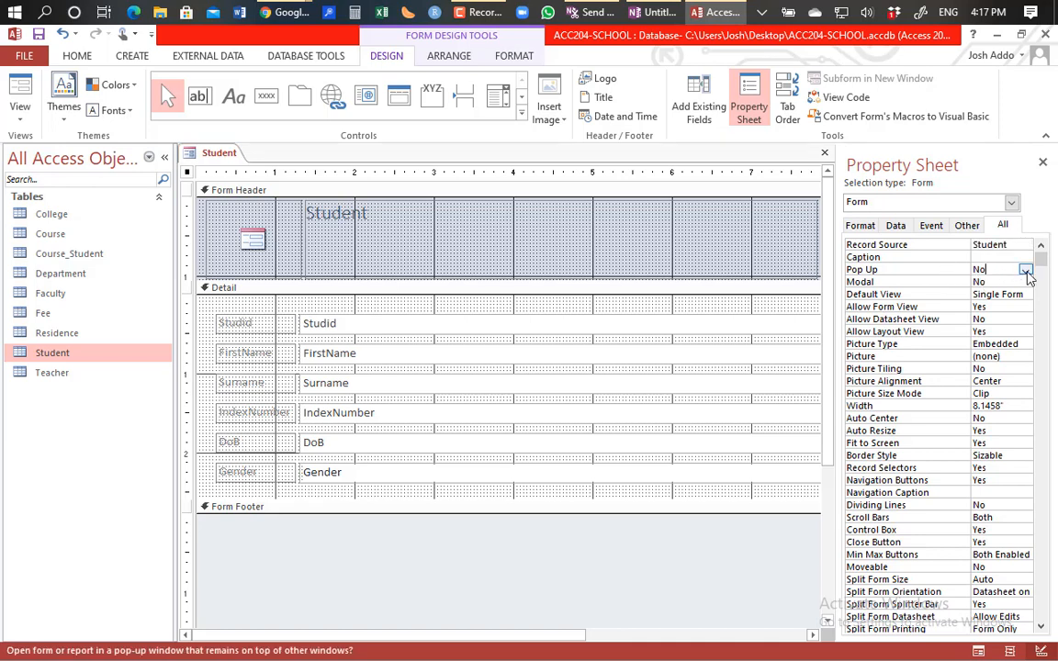
click(1025, 271)
click(999, 284)
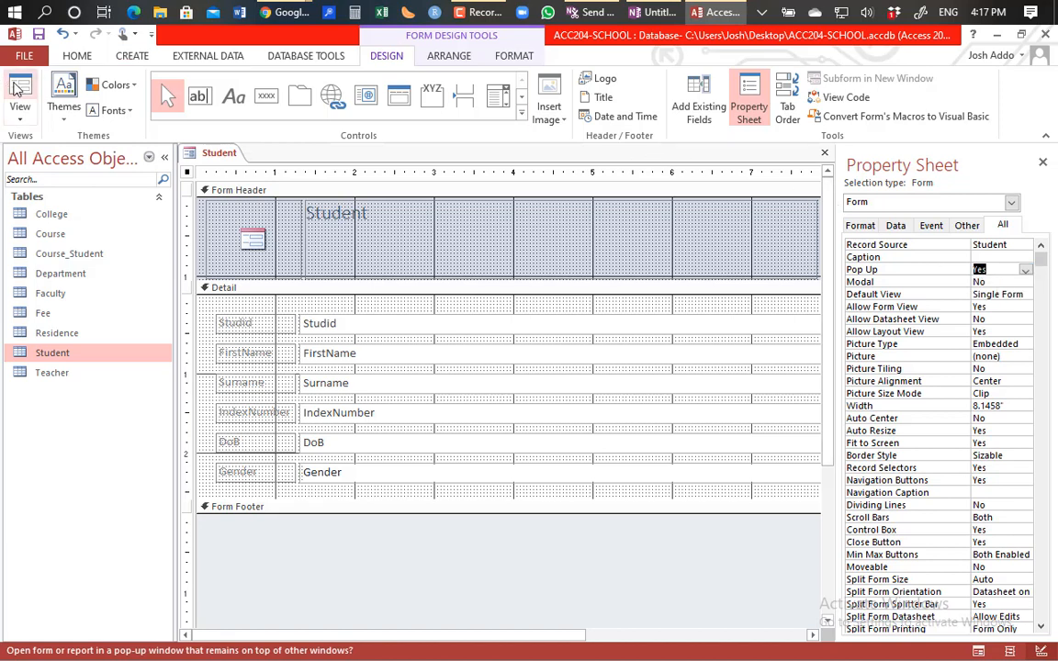
click(18, 87)
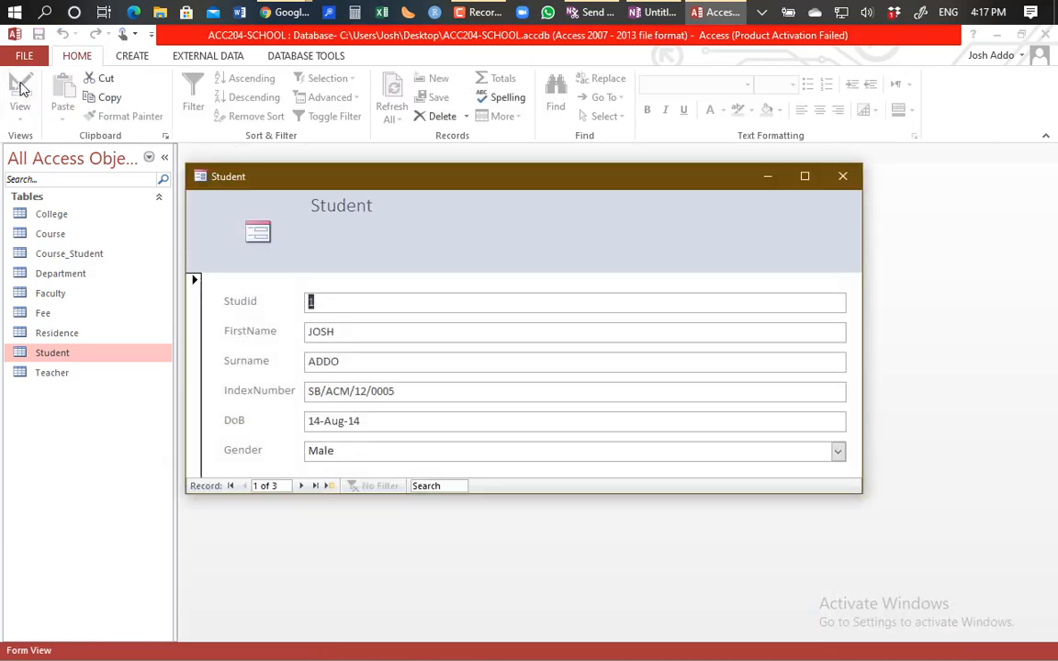
Step: Drag the Student pop-up window around the workspace to show it can be repositioned
drag(418, 187, 433, 199)
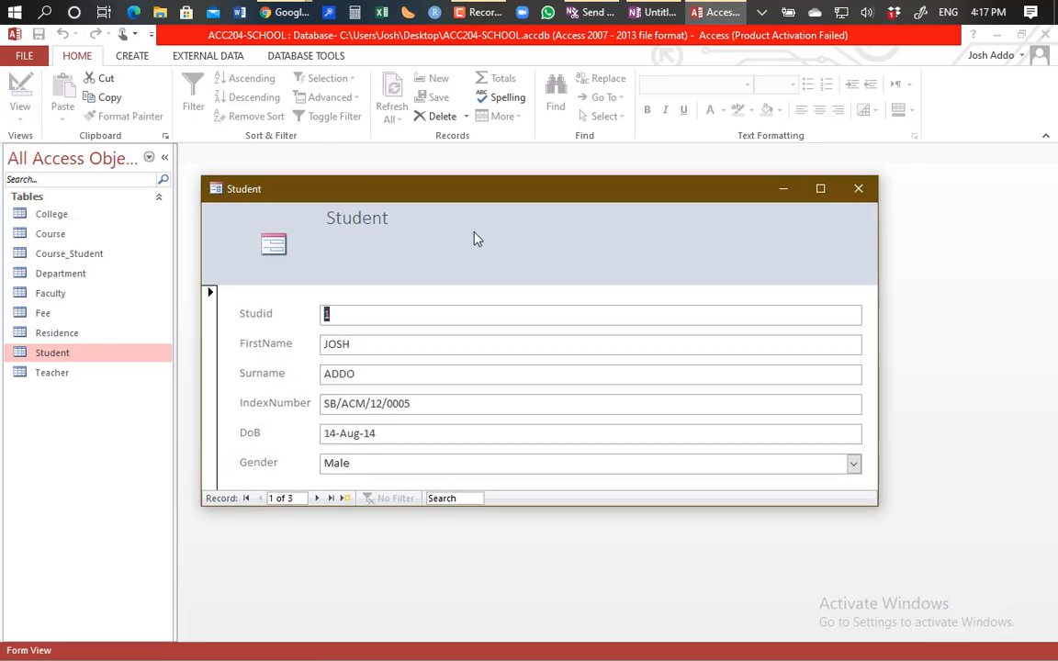
mouse_move(476, 239)
mouse_down()
mouse_move(446, 260)
mouse_move(595, 286)
mouse_move(475, 215)
mouse_move(477, 240)
mouse_move(492, 237)
mouse_up()
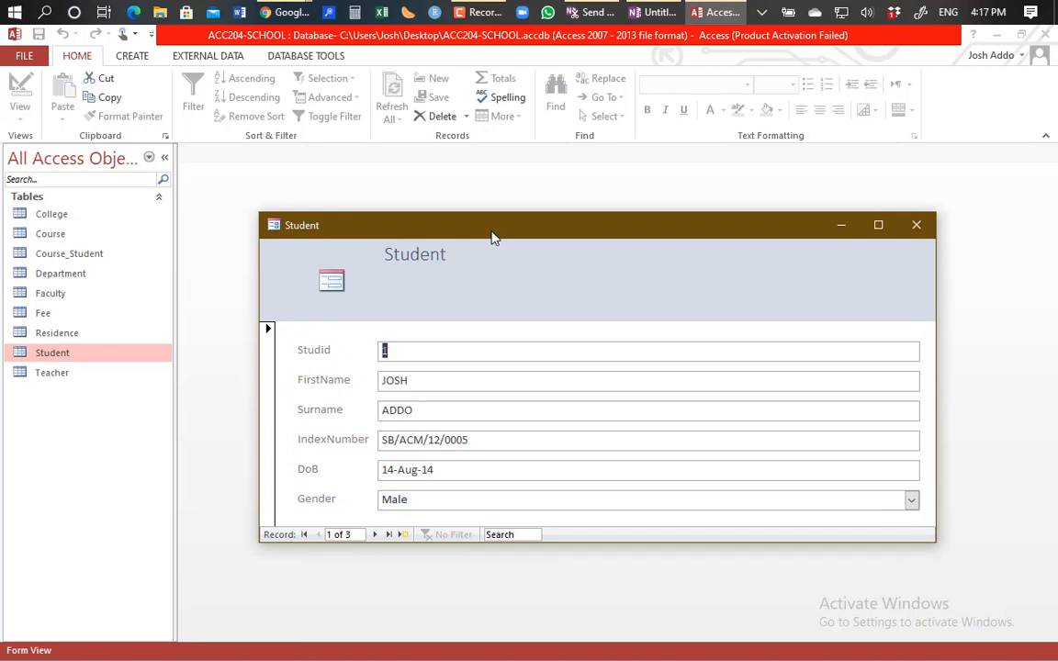
drag(499, 231, 415, 163)
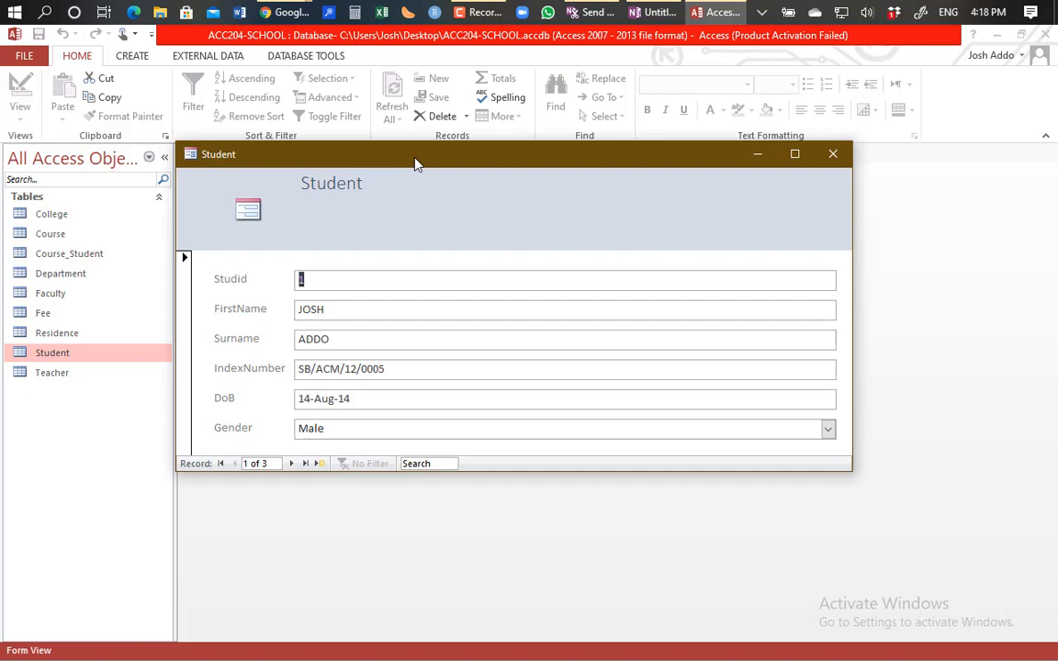
drag(428, 163, 500, 209)
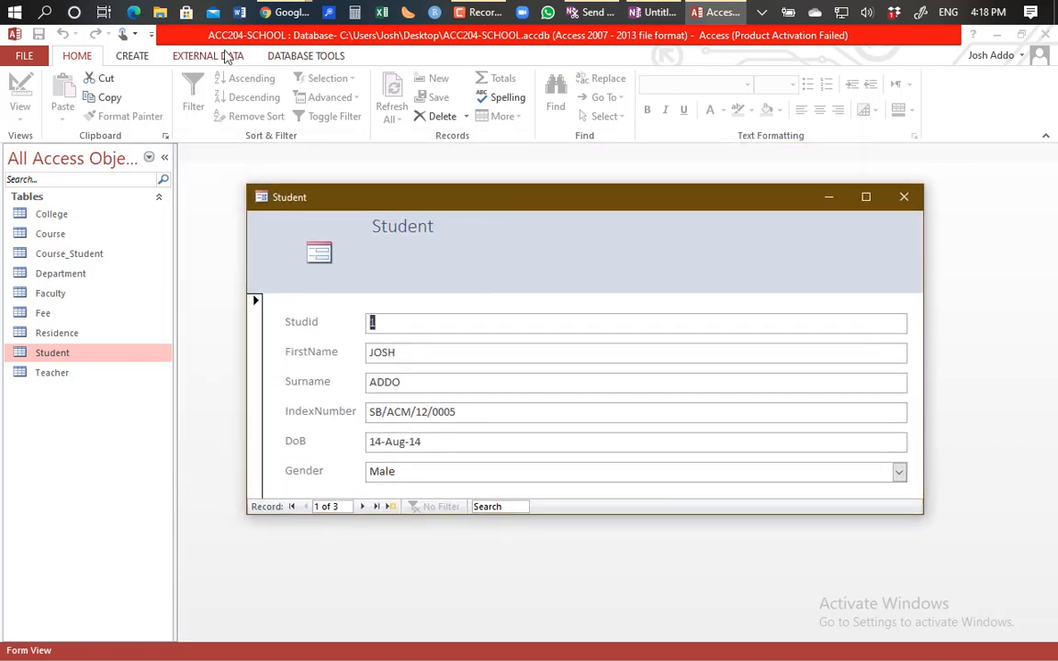
Step: Switch the Student form to Design View from the form's right-click menu
right_click(569, 240)
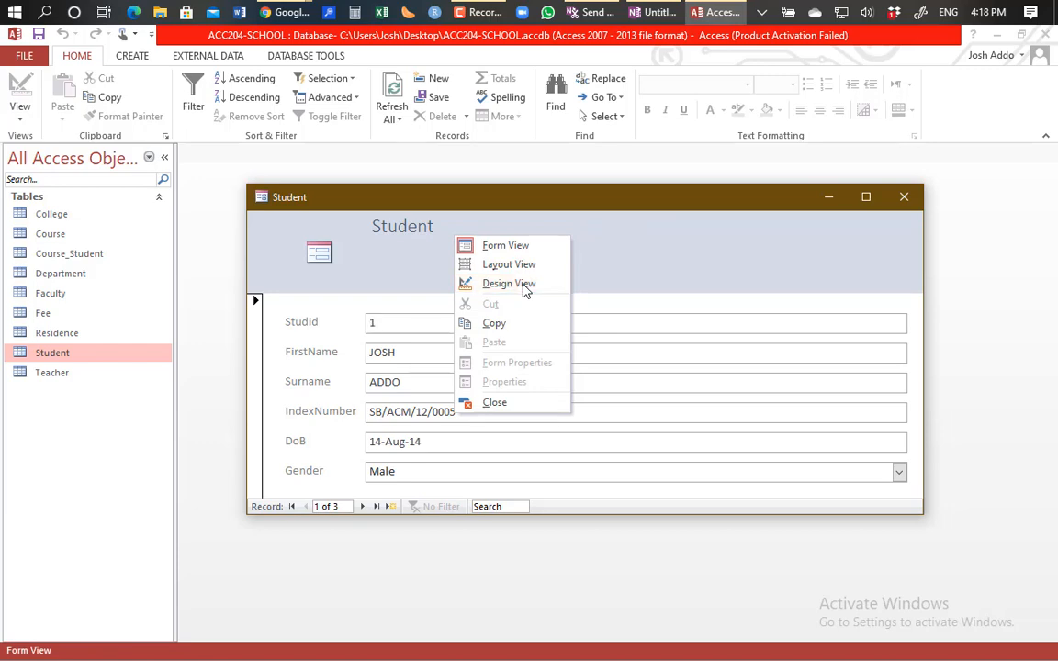
click(524, 286)
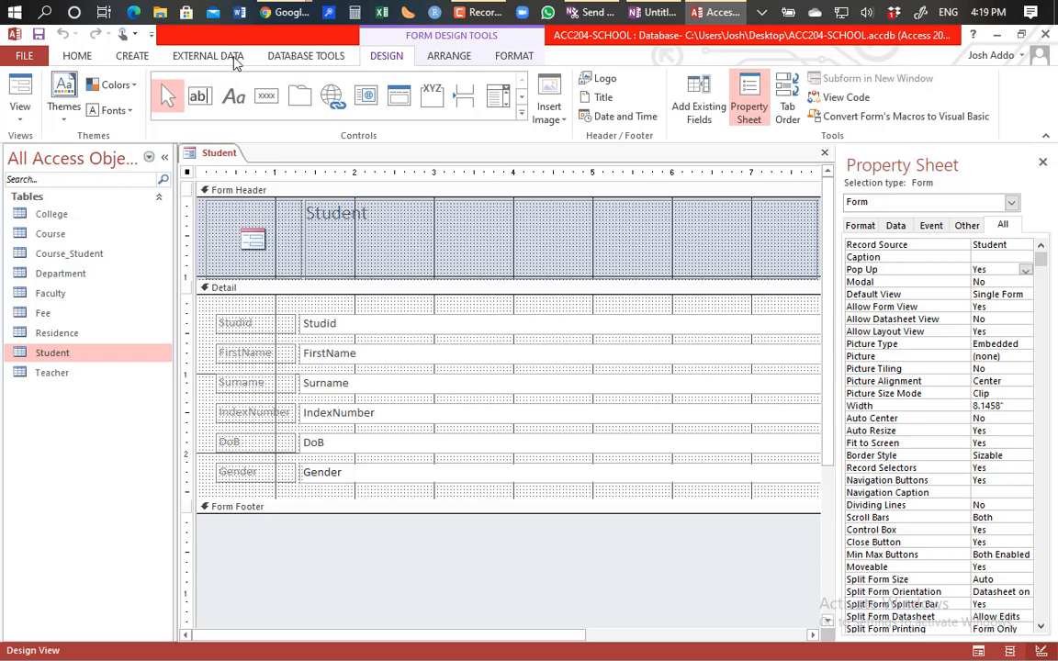
Step: Switch the Student form to Form View to show record 1 of 3
click(20, 87)
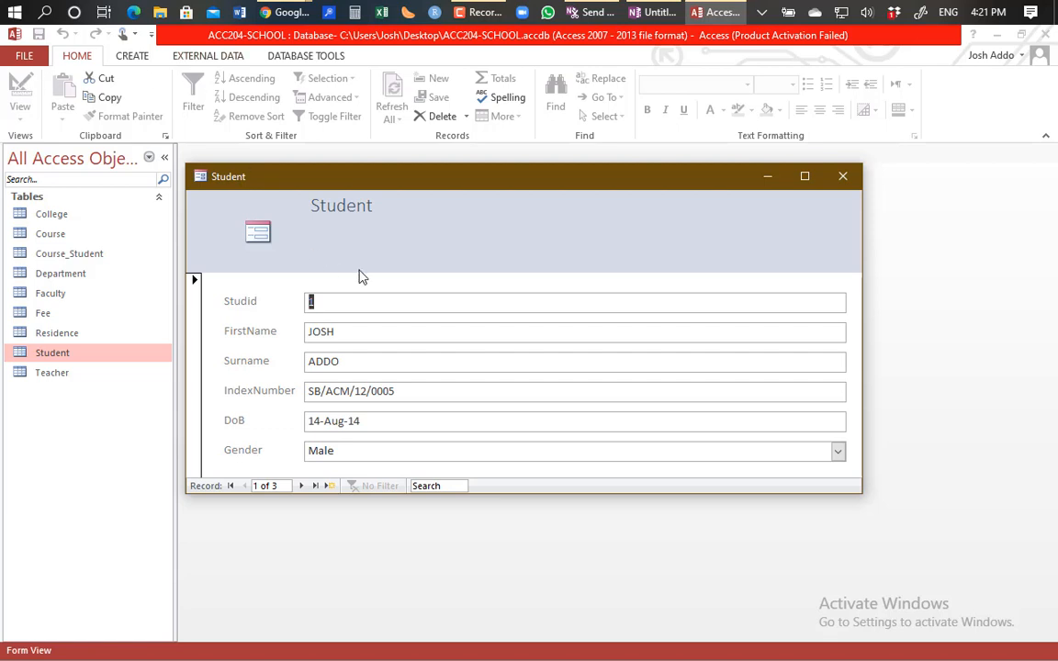
Step: Close the Student form and save its design as StudentForm
click(852, 175)
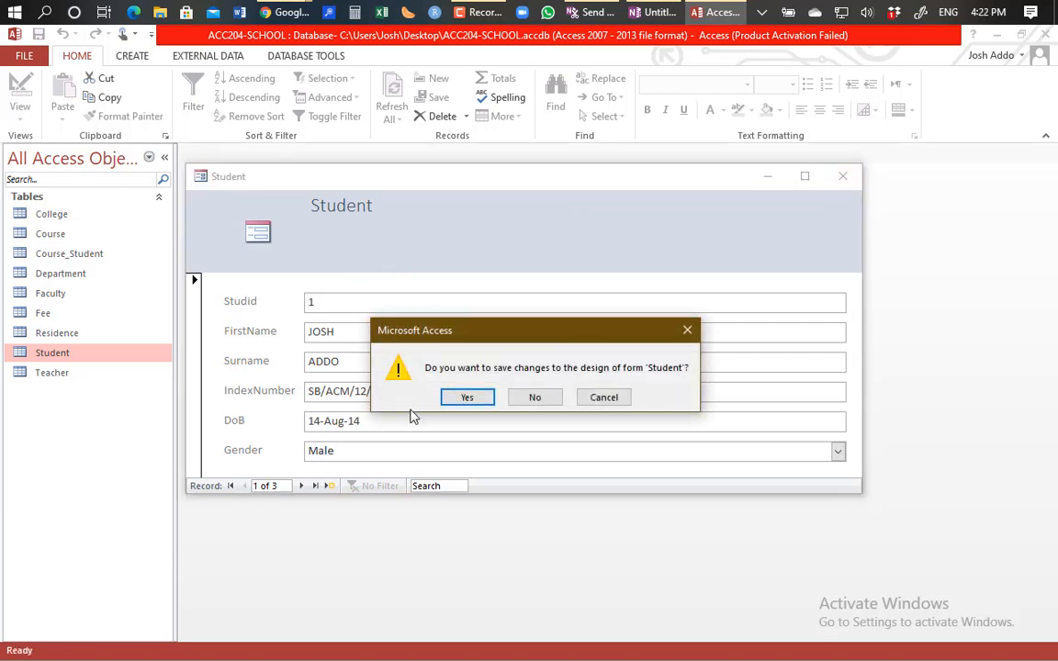
click(467, 400)
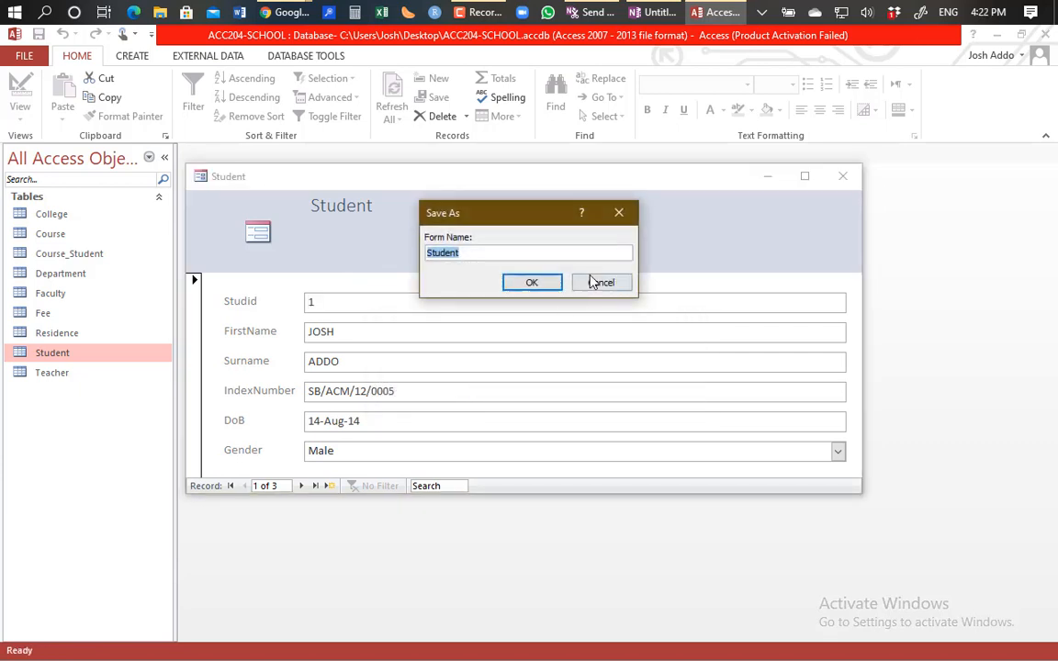
click(480, 251)
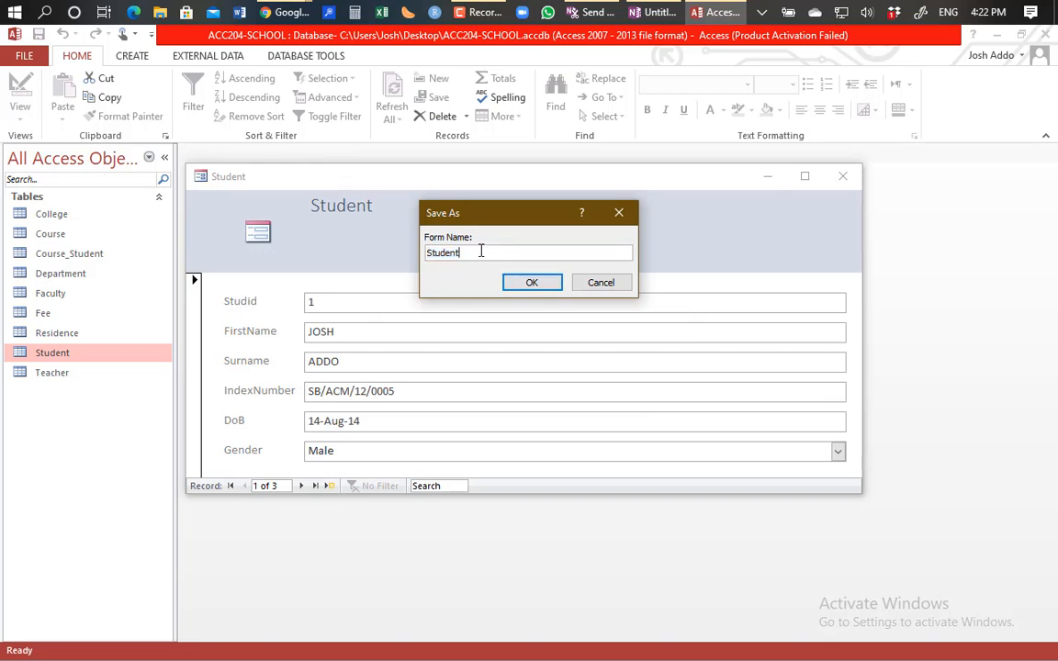
text(Form)
click(533, 283)
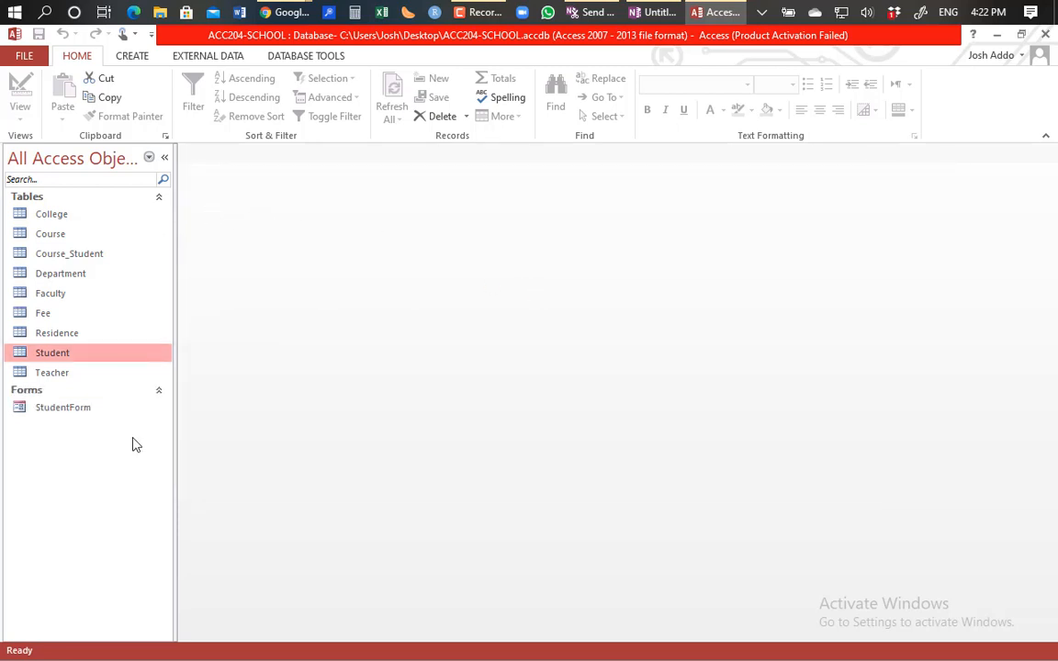
Step: Open the Residence and Teacher tables, leaving the empty Teacher datasheet in focus
double_click(57, 333)
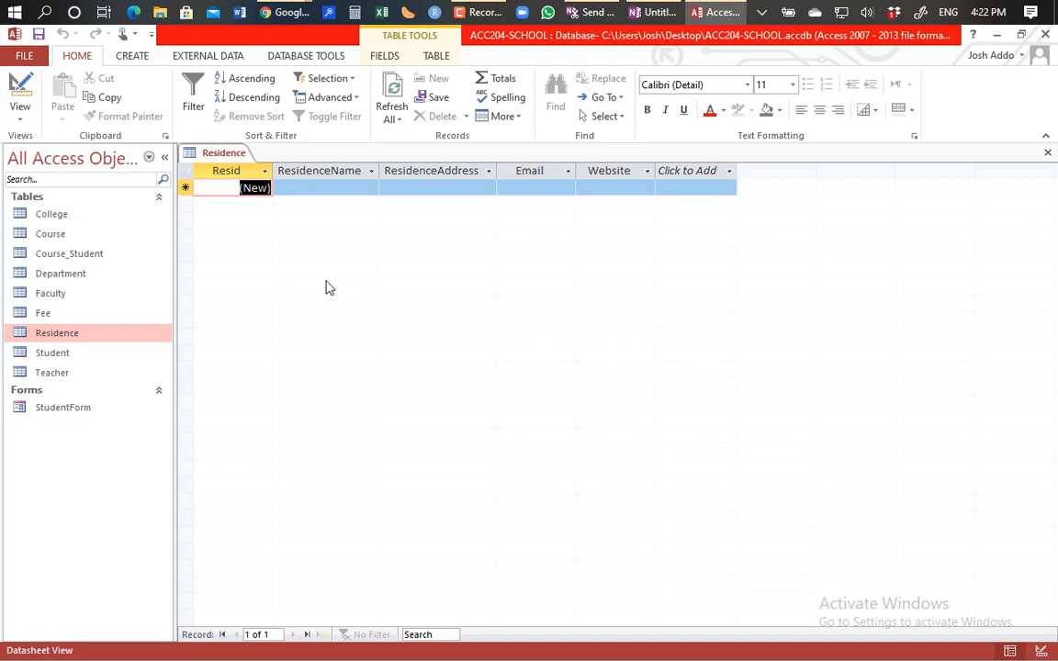
double_click(65, 372)
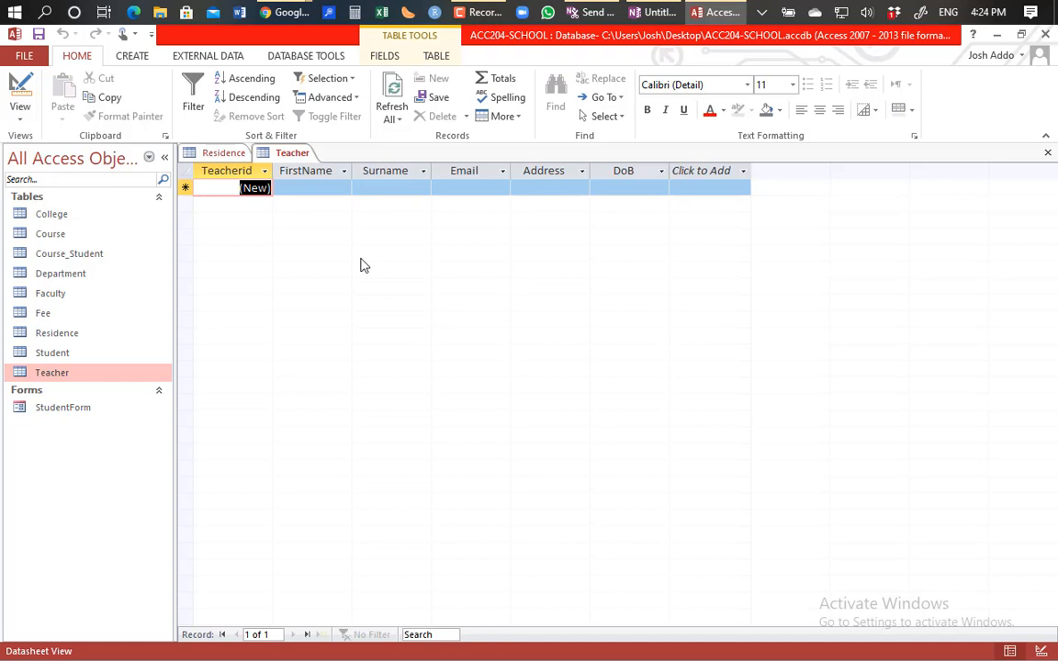
click(303, 156)
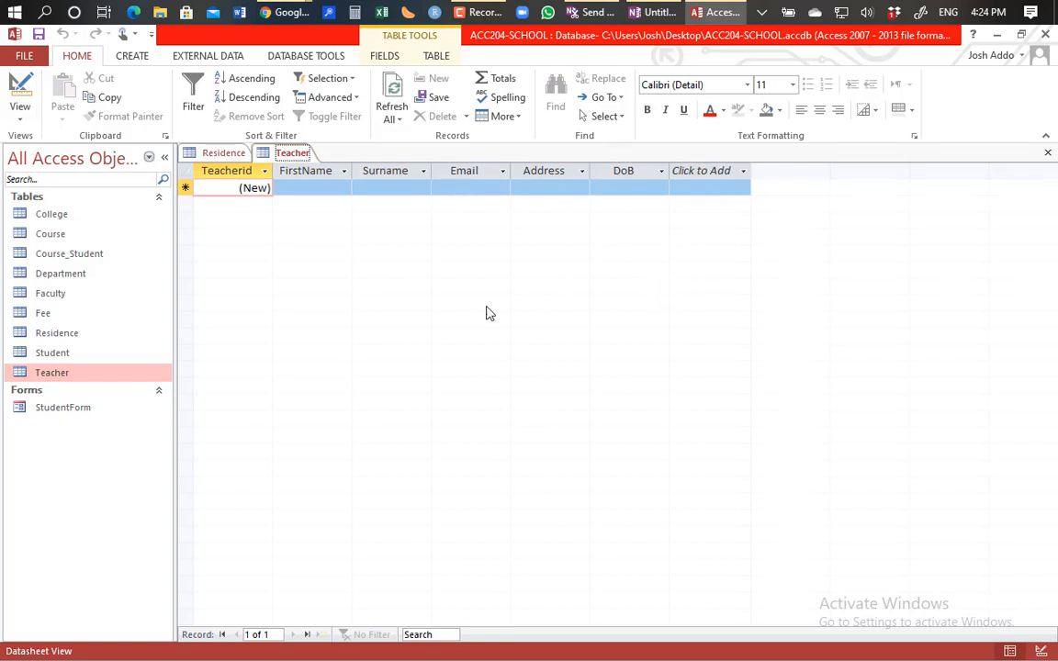
Step: Open StudentForm and step through the first record's fields from StudId to Gender
double_click(52, 415)
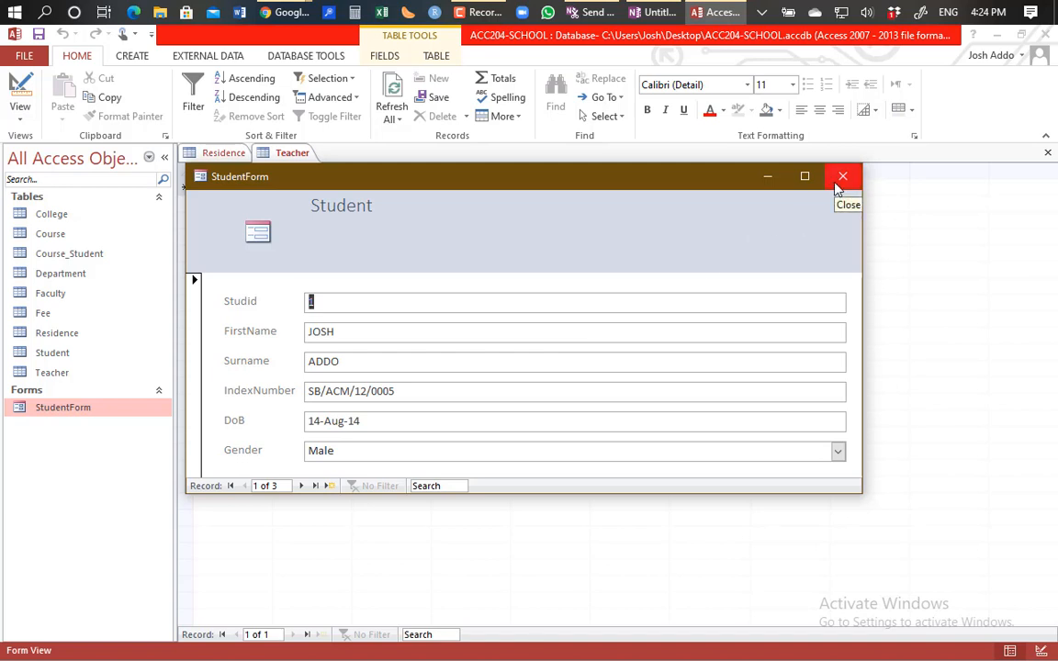
click(394, 301)
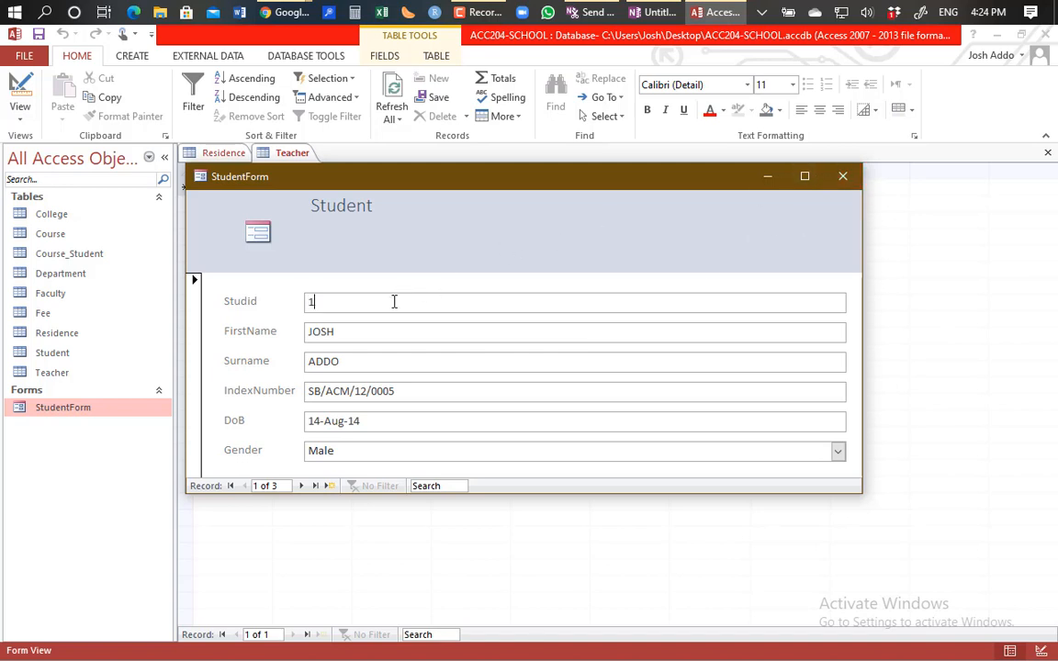
key(Tab)
text(Josh)
click(366, 361)
click(420, 392)
click(422, 417)
click(415, 448)
Step: Close StudentForm and the Teacher and Residence tables
click(841, 178)
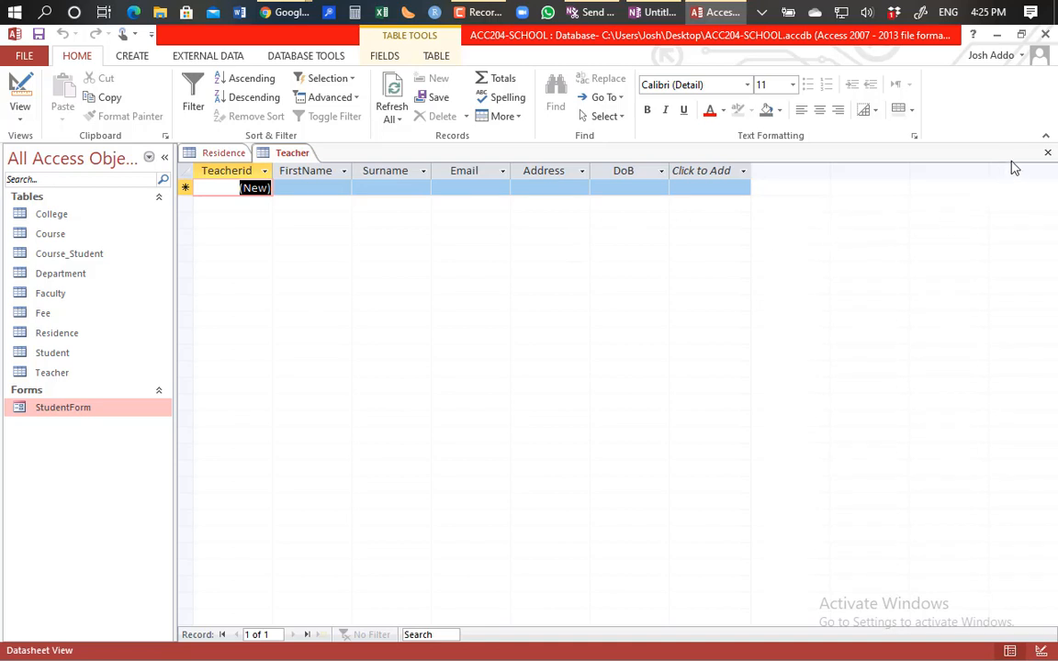
click(1047, 154)
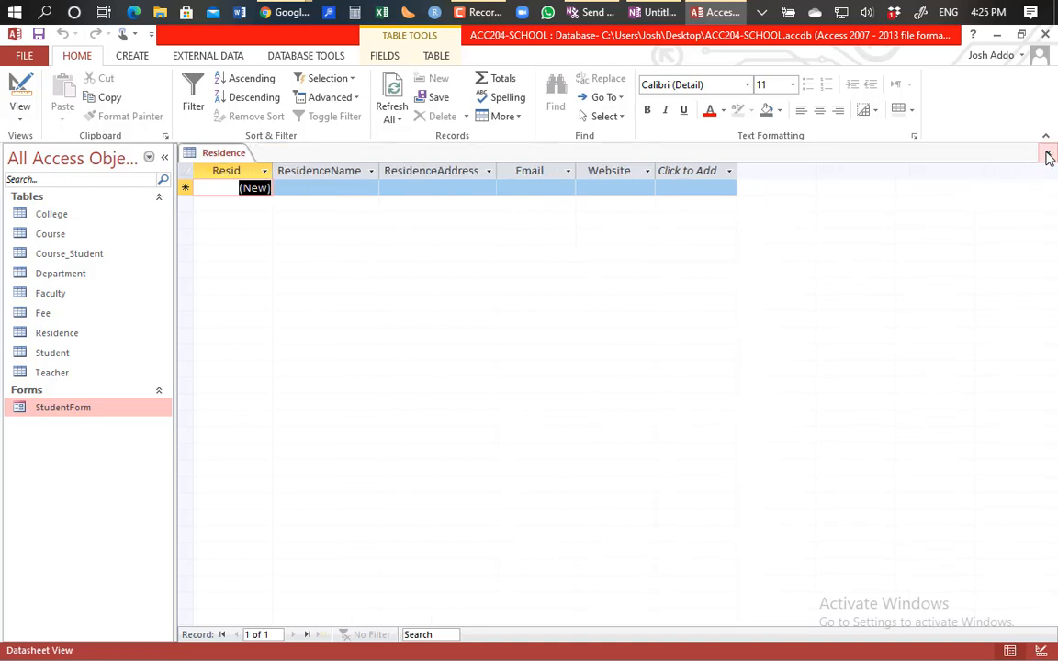
click(1047, 155)
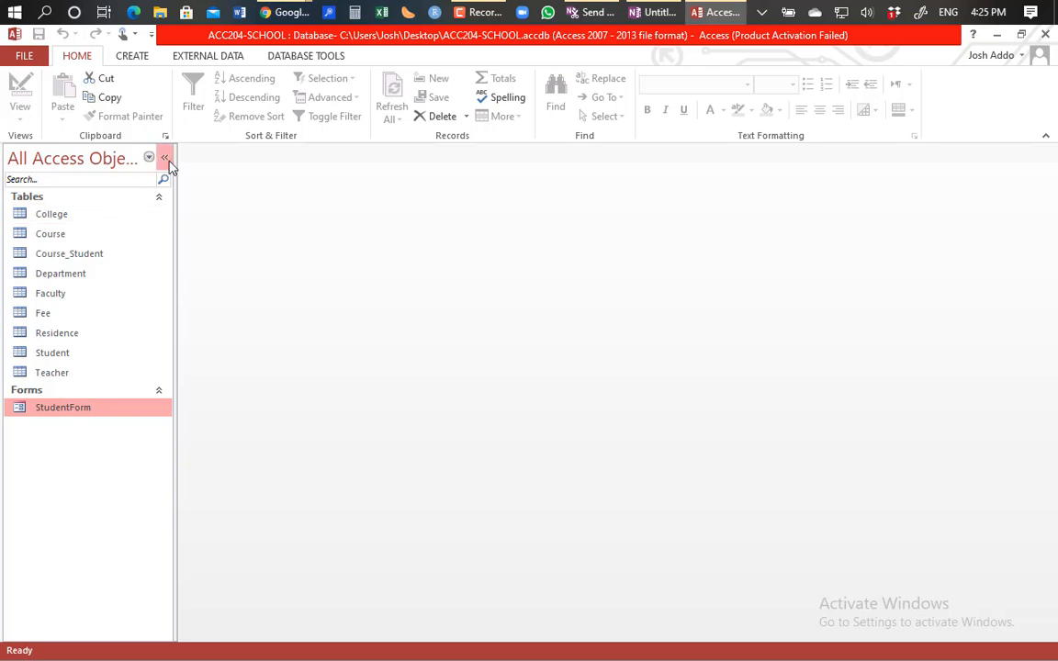
Step: Show the CREATE ribbon options for new tables, queries, forms and reports
click(131, 62)
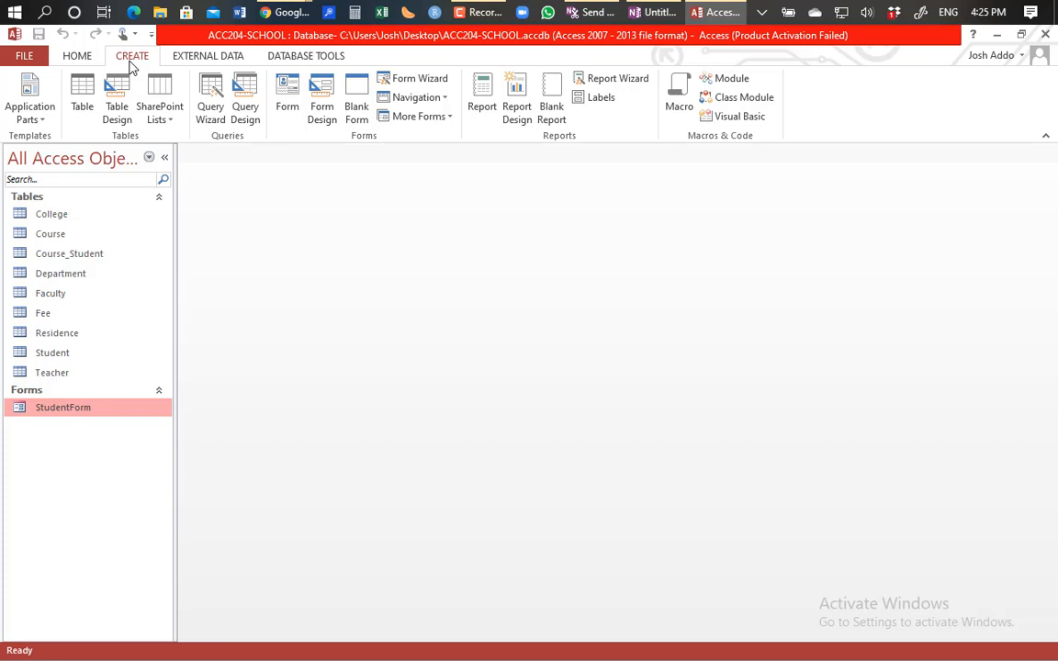
Step: Open the Student table in Datasheet view to show its three records
double_click(52, 353)
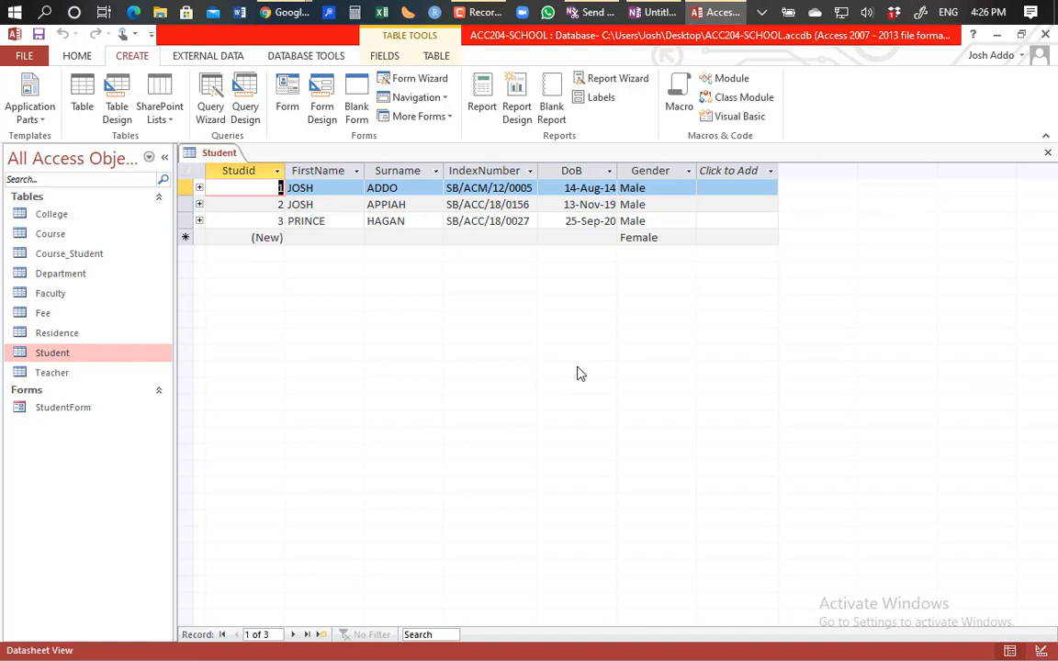
double_click(63, 410)
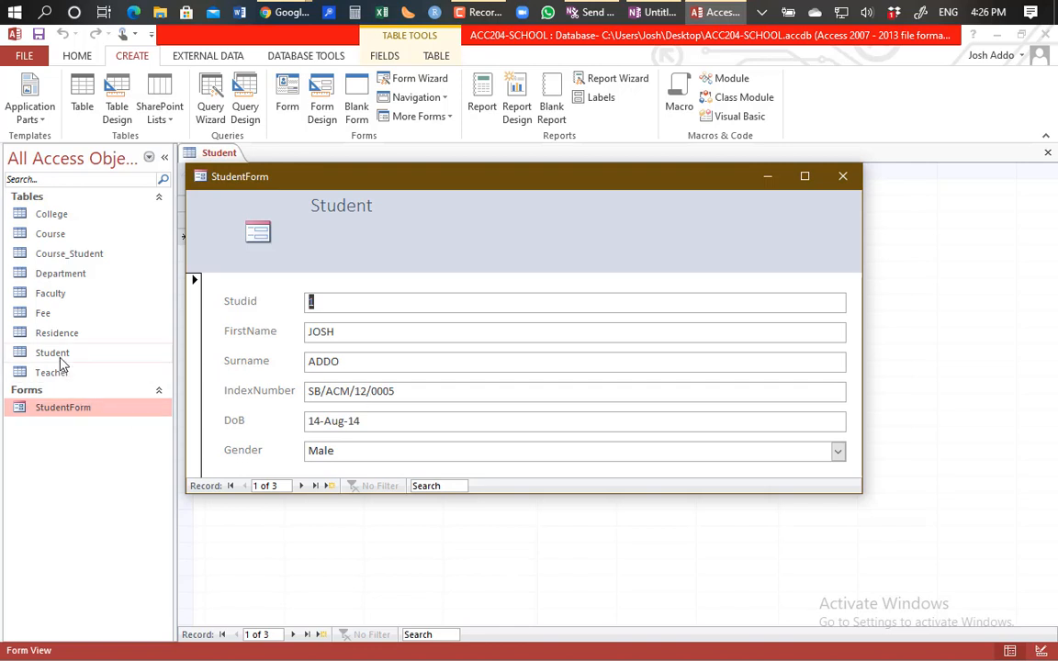
click(843, 177)
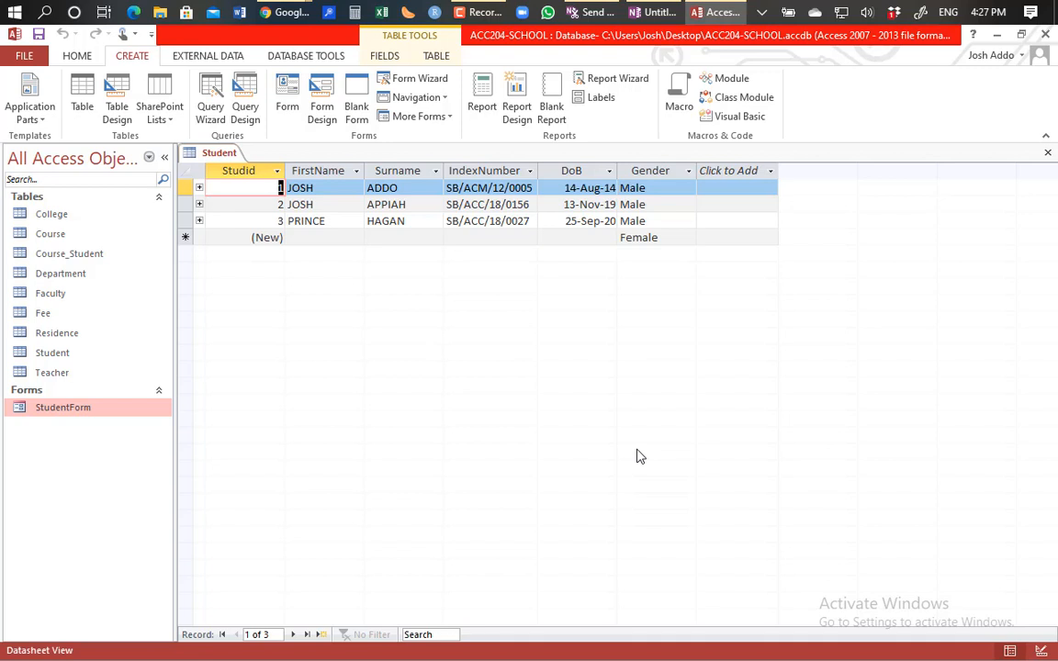
click(91, 409)
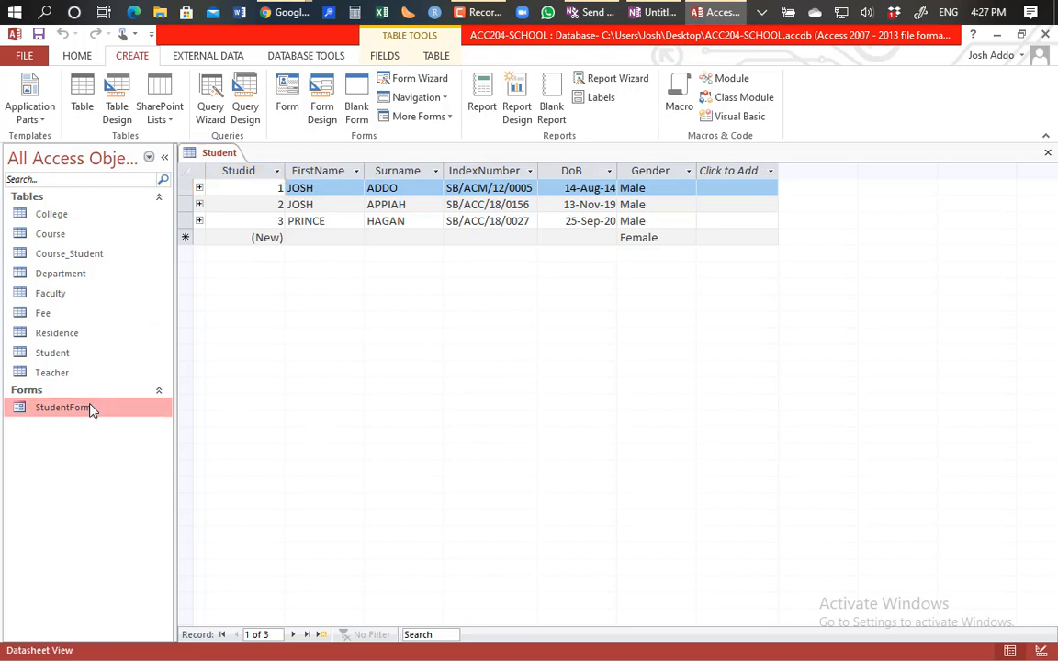
Step: Reopen StudentForm and open the Student table in Design view as read-only
double_click(91, 408)
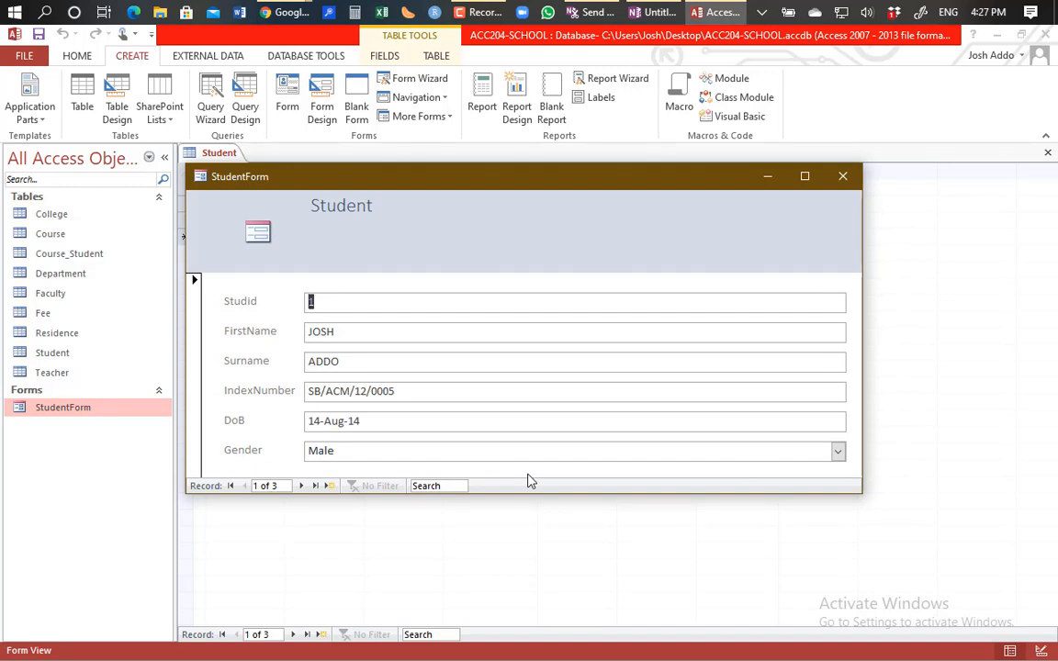
click(1040, 651)
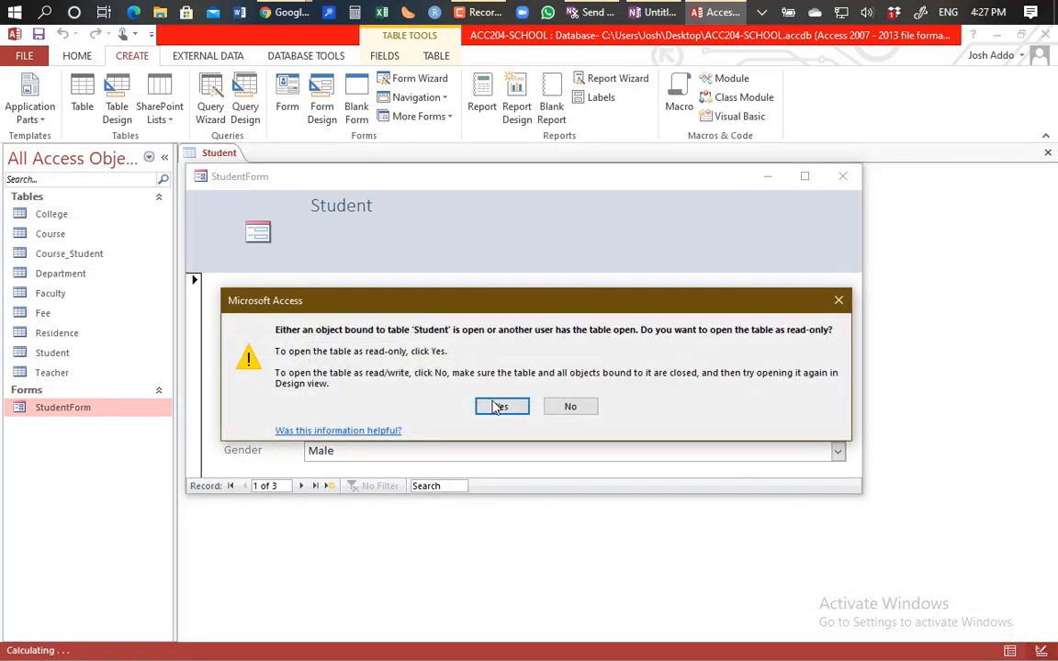
click(496, 407)
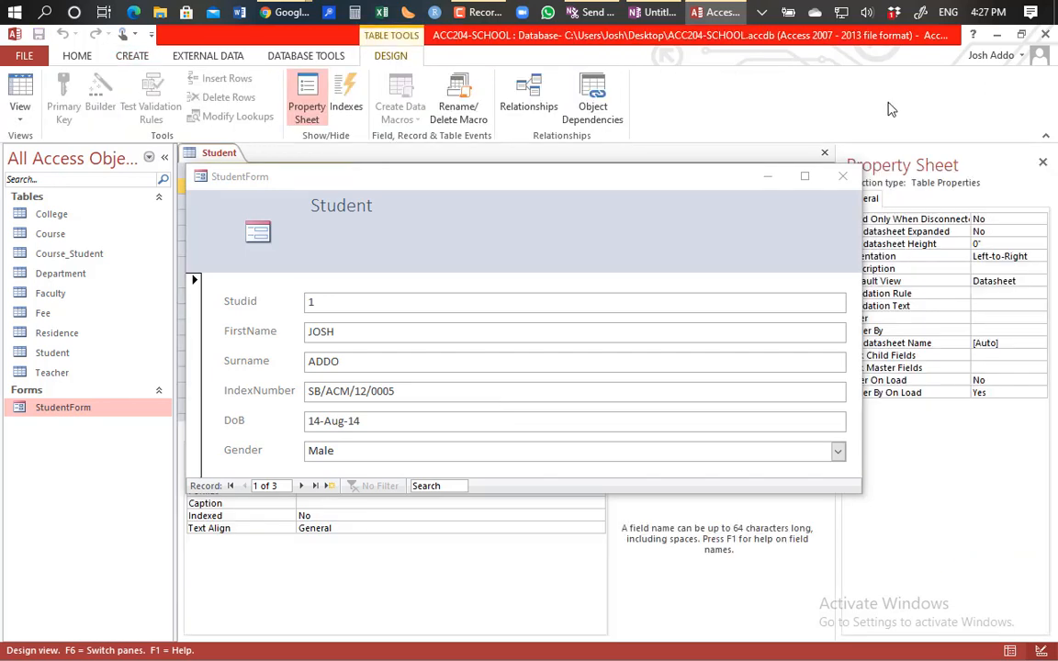
Step: Close StudentForm and dismiss the new-mail notification
click(841, 178)
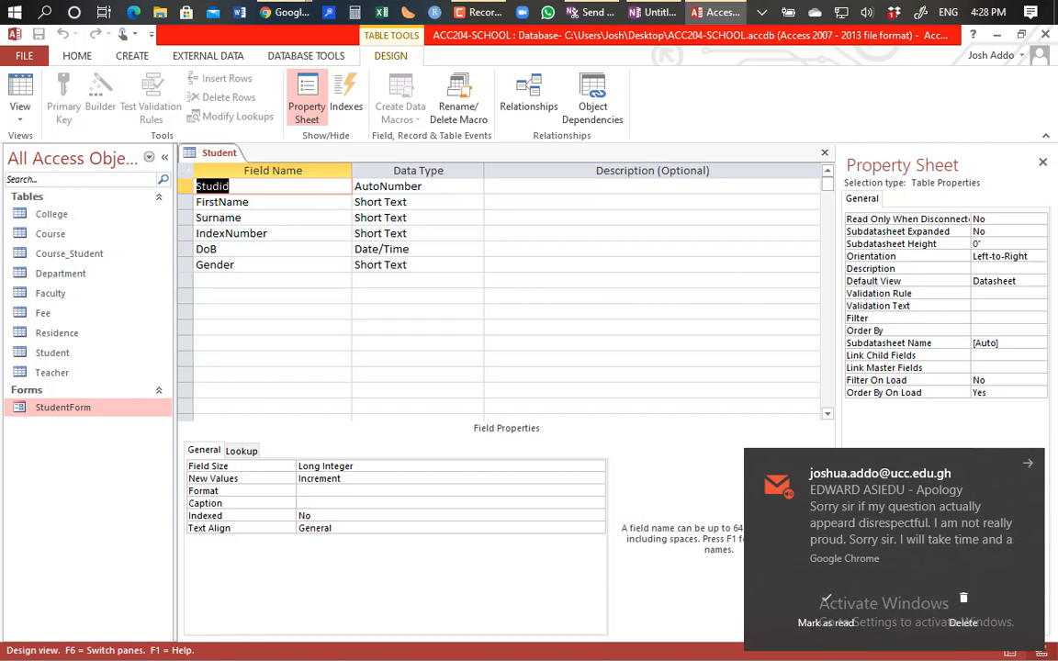
click(1033, 467)
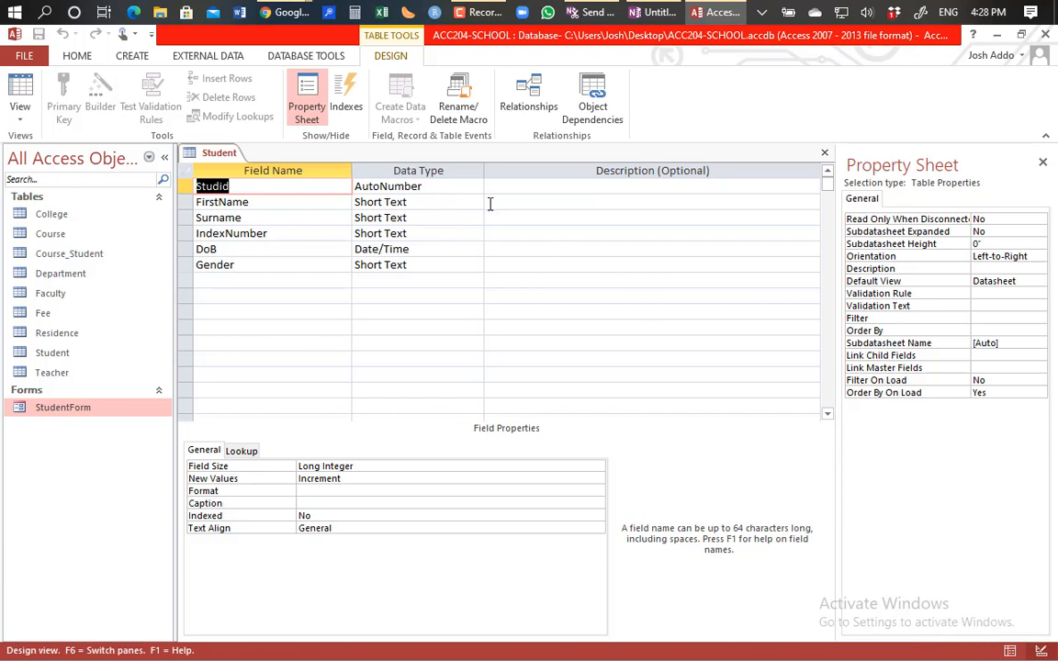
Step: Close the table's property sheet, reopen StudentForm, and switch it to Design View
click(1042, 165)
click(92, 390)
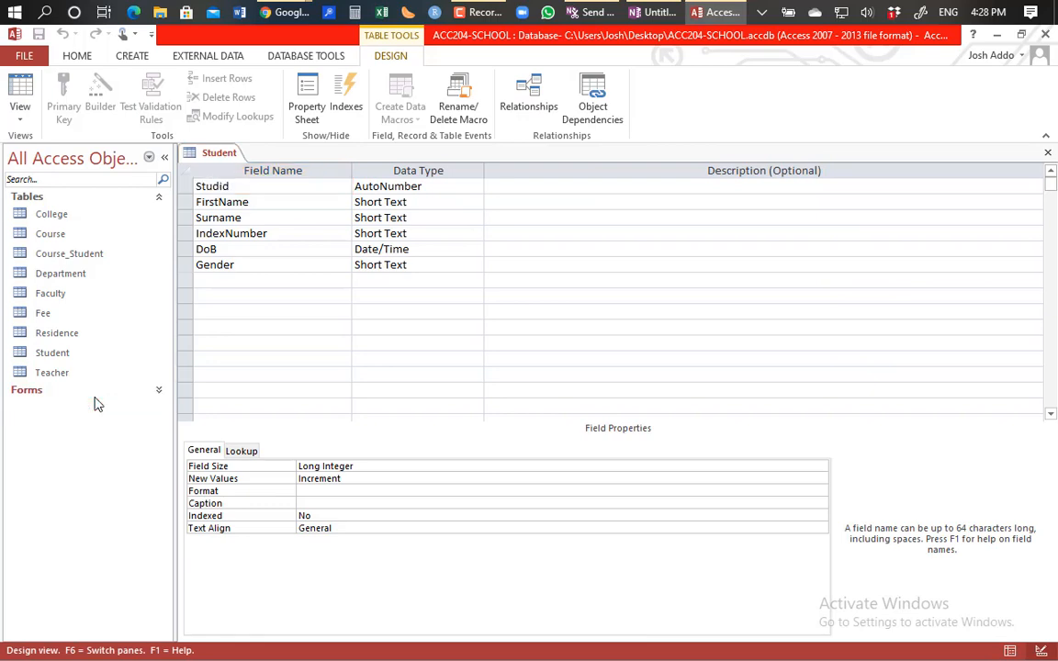
click(51, 390)
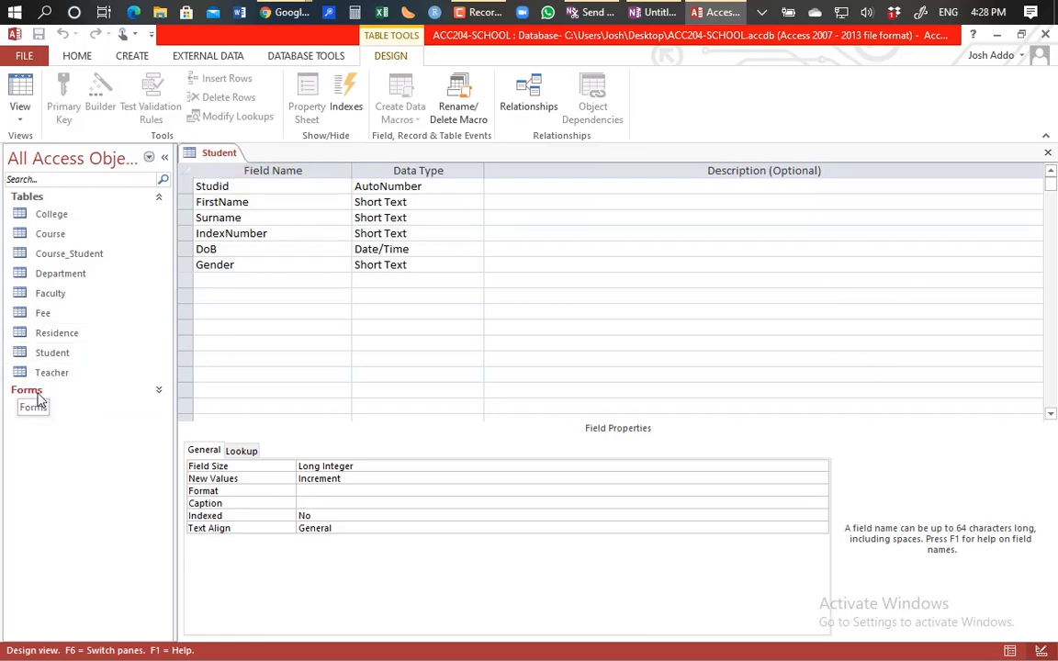
click(45, 409)
double_click(45, 409)
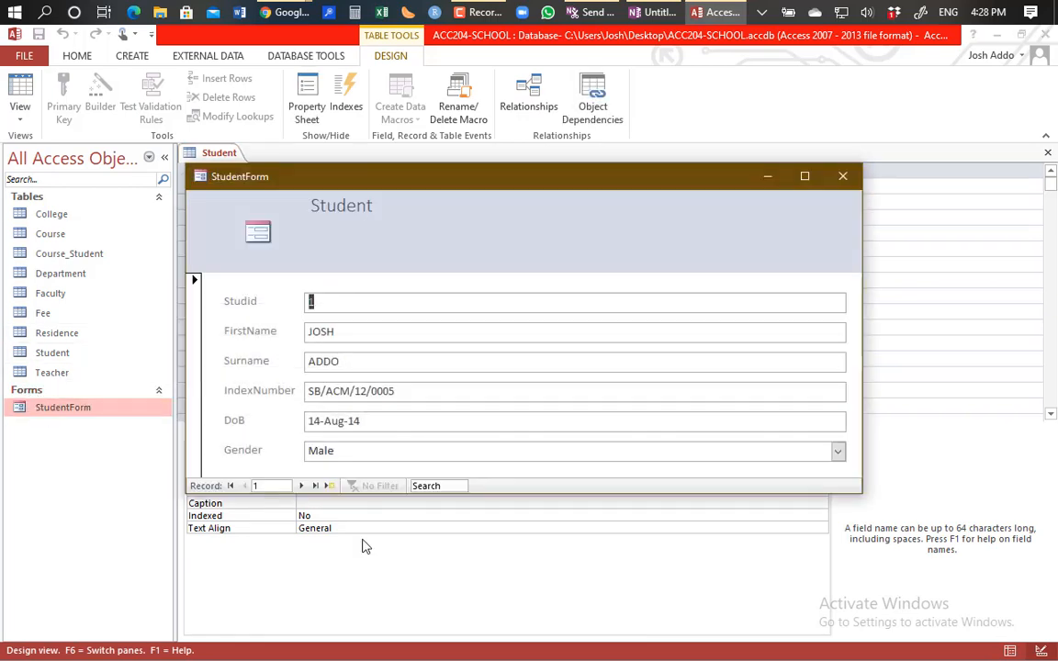
right_click(588, 231)
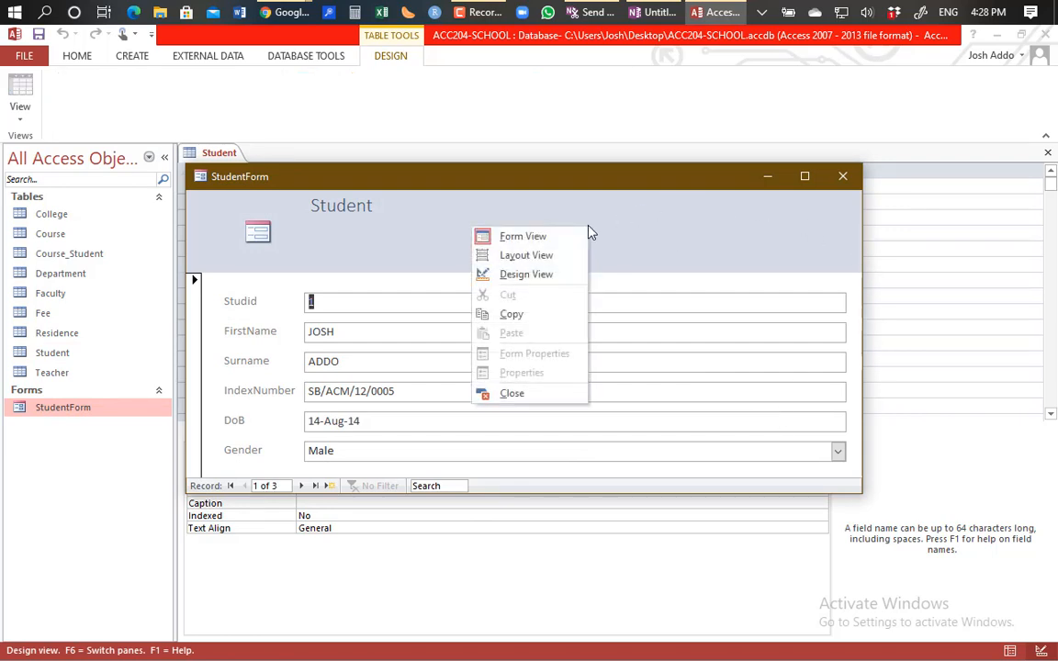
click(541, 273)
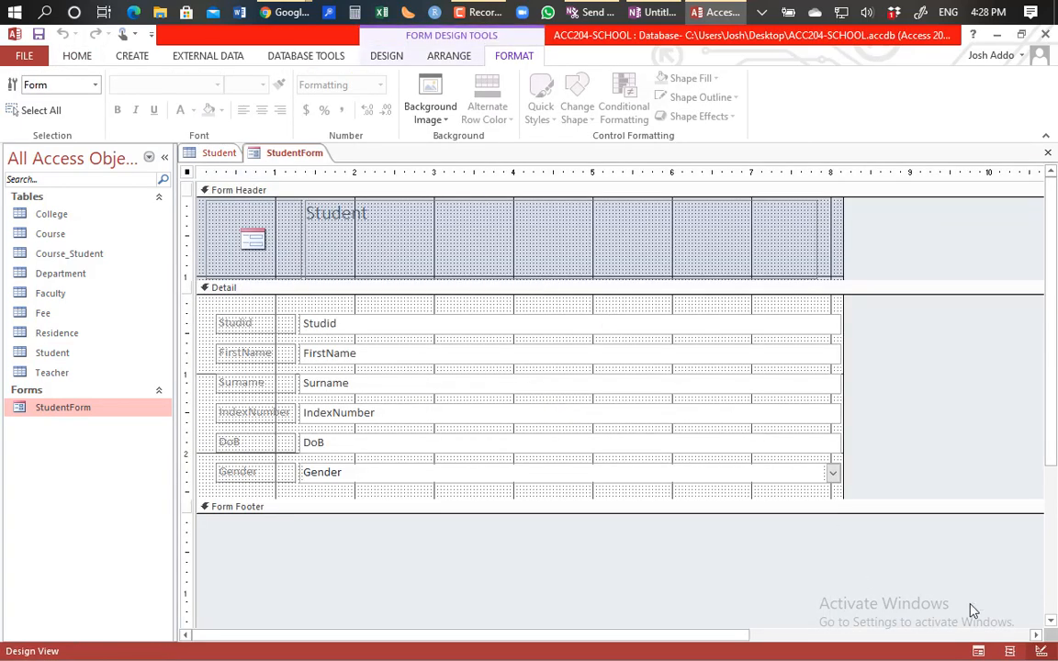
Step: In Layout View, drag the FirstName text box right to widen the label column
click(1011, 651)
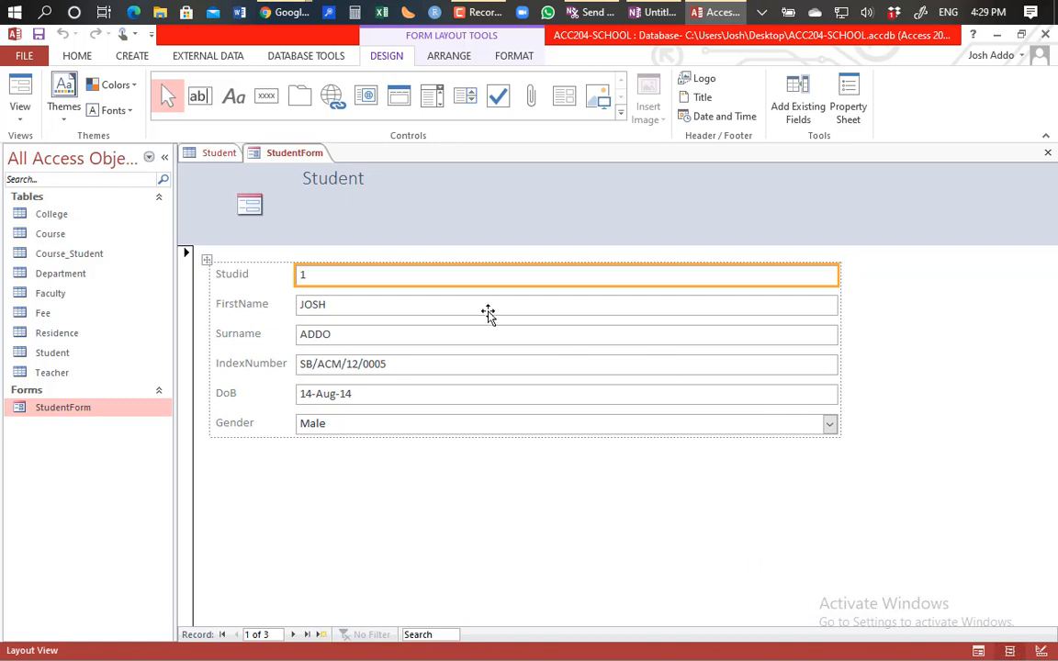
click(296, 308)
drag(295, 310, 348, 312)
click(218, 307)
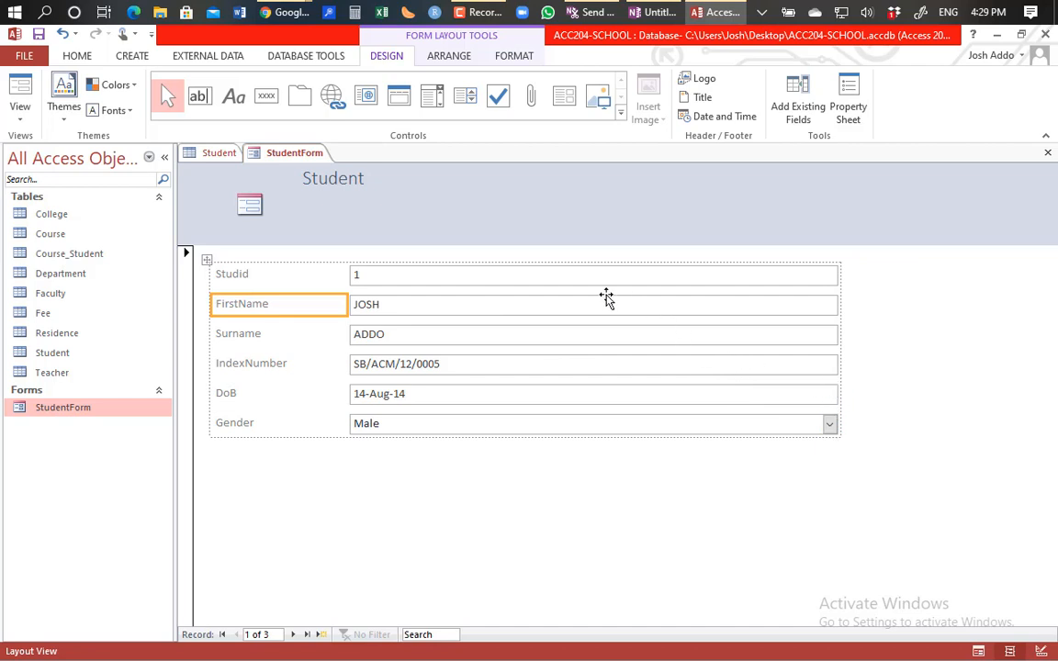
Step: Browse to the new blank record 4 of 4, then return to Design View
click(309, 635)
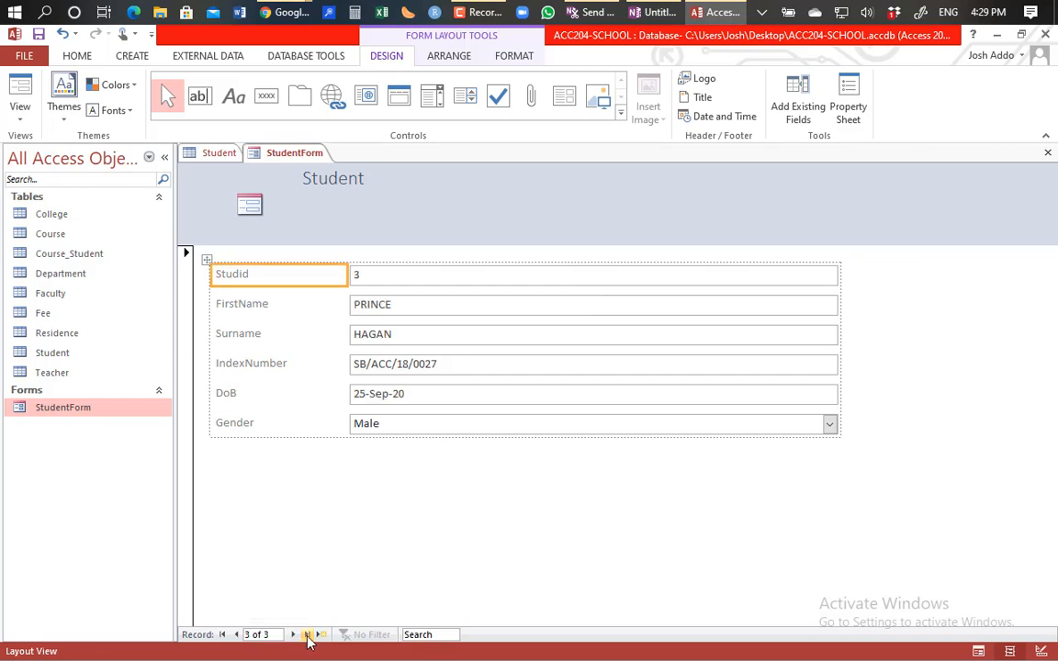
click(320, 634)
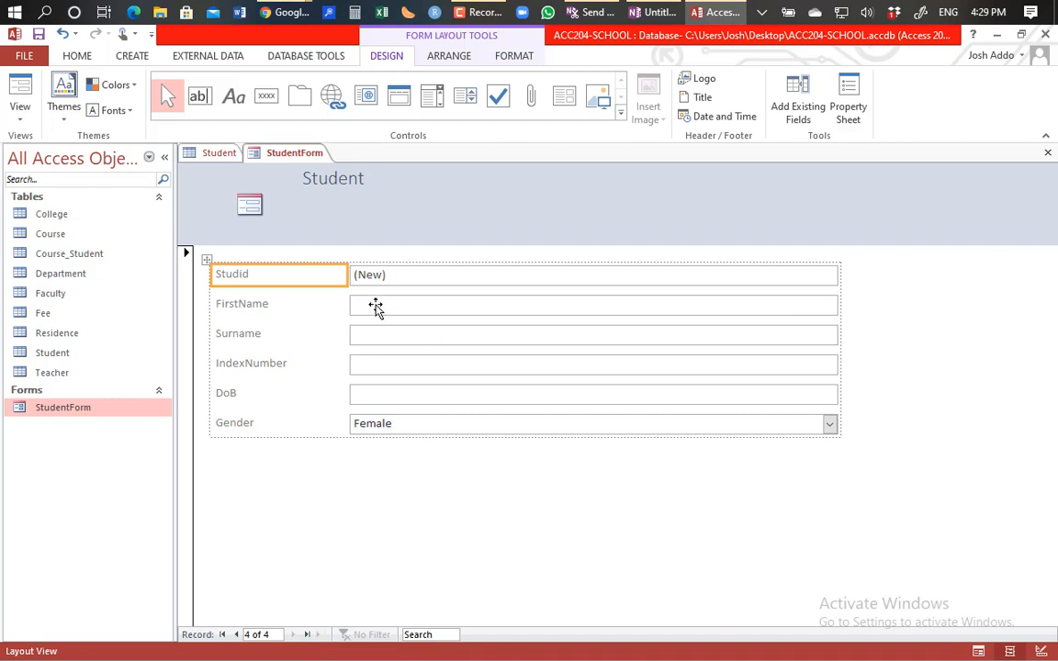
click(376, 306)
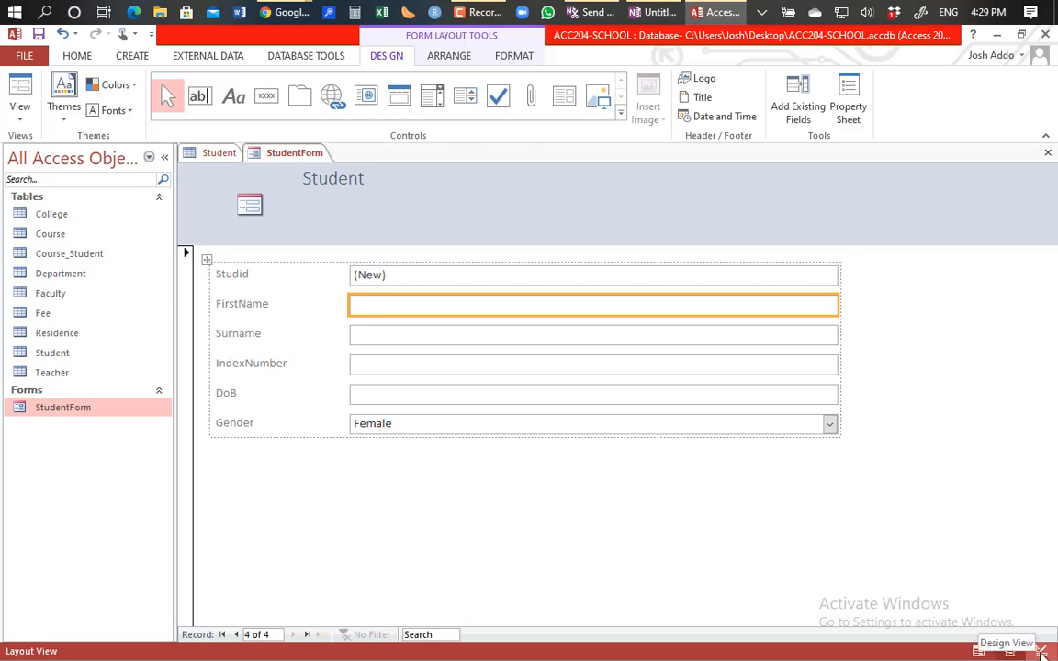
click(1040, 651)
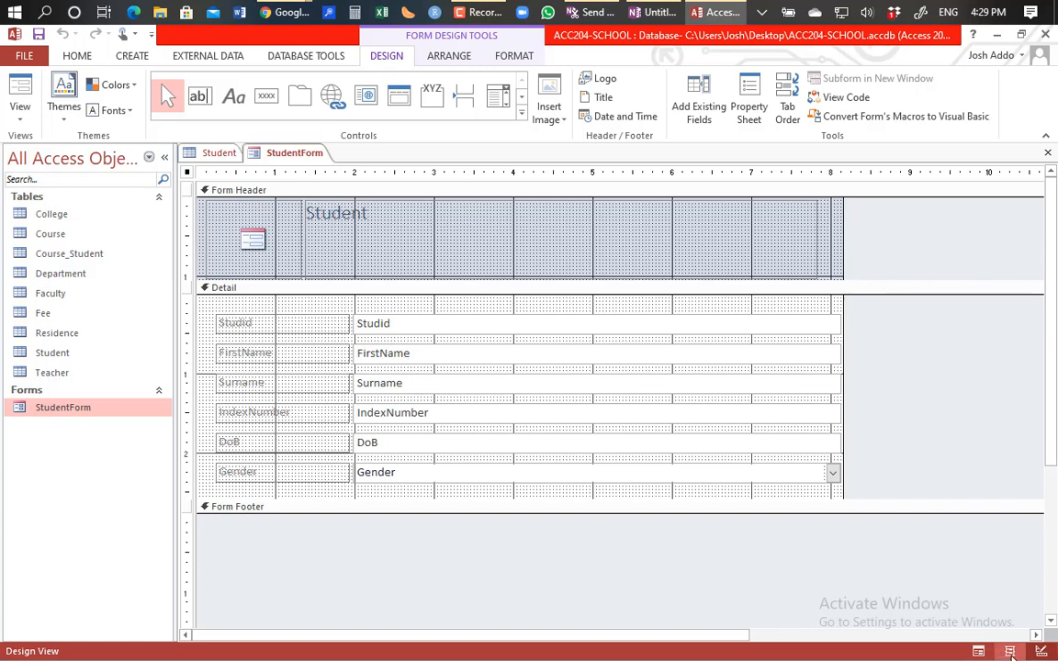
Step: Switch StudentForm through Layout View into Form View to check the labels against live records
click(1009, 651)
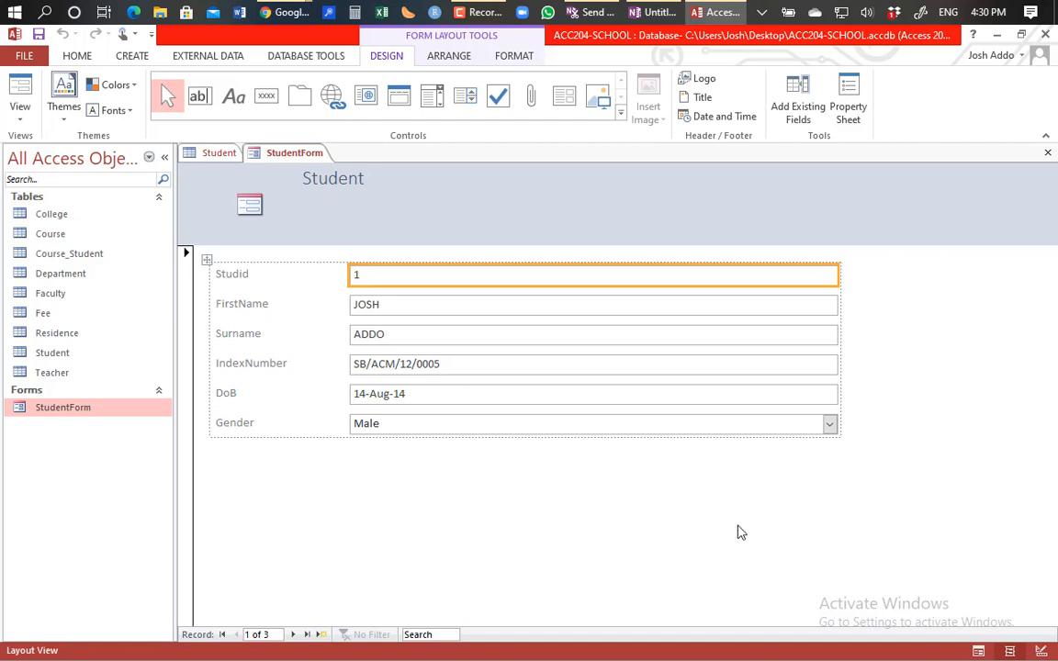
click(978, 652)
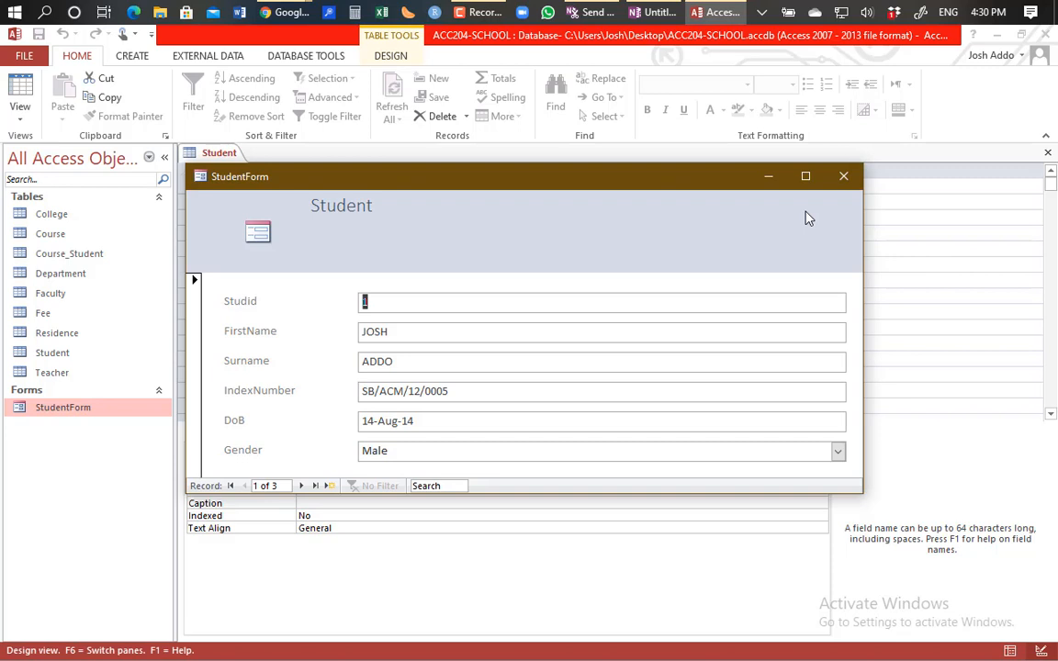
Step: Open StudentForm in Design View with the whole form's Property Sheet, then show the Student table design
right_click(591, 228)
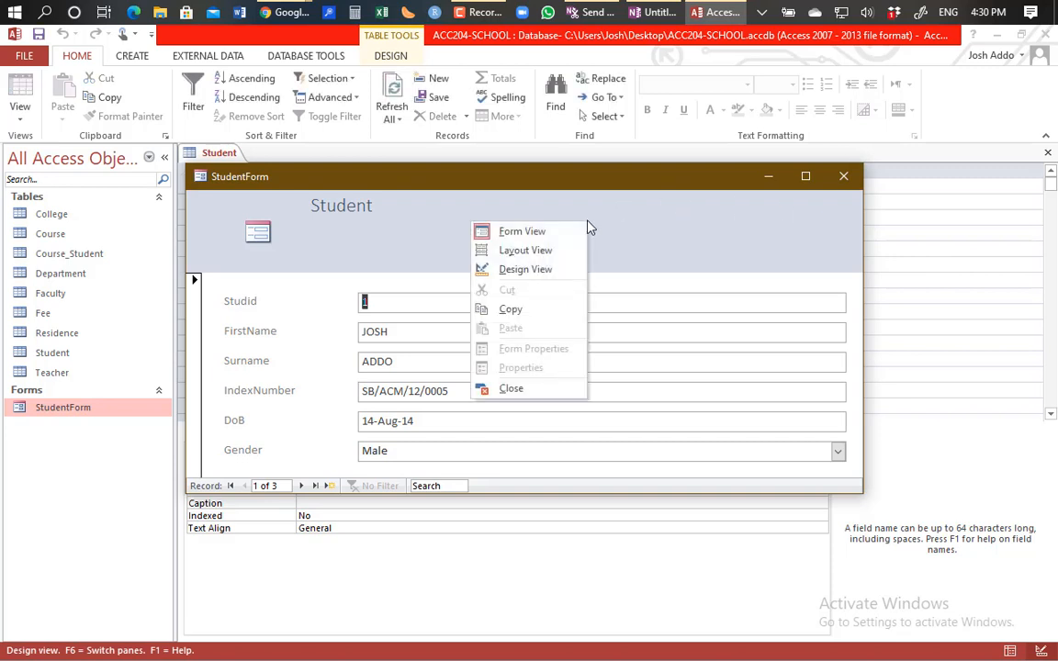
click(533, 270)
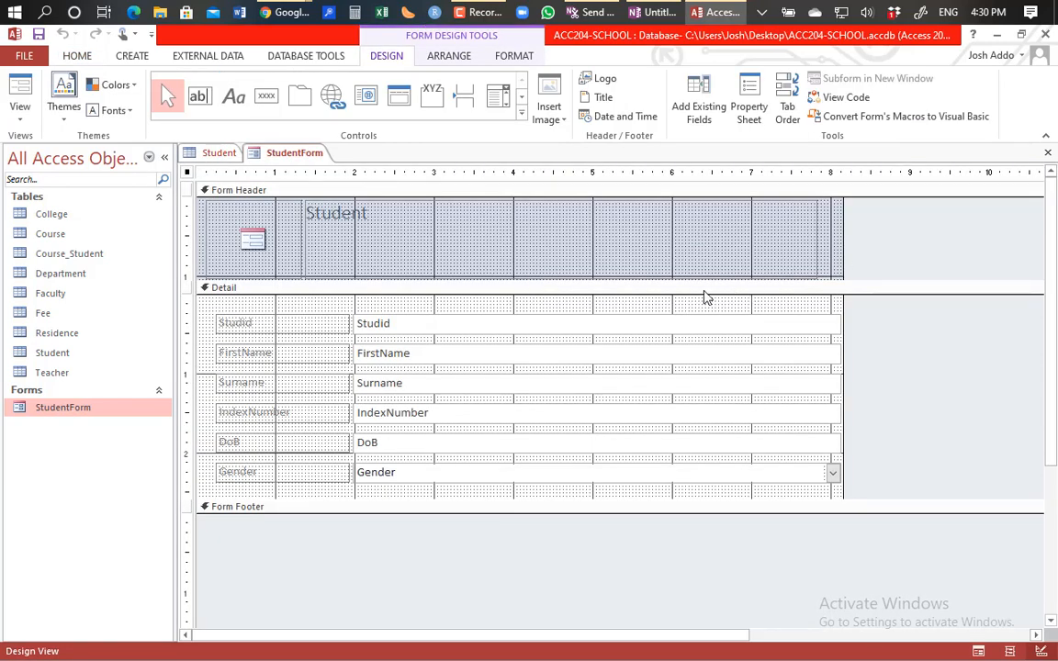
click(705, 290)
double_click(927, 230)
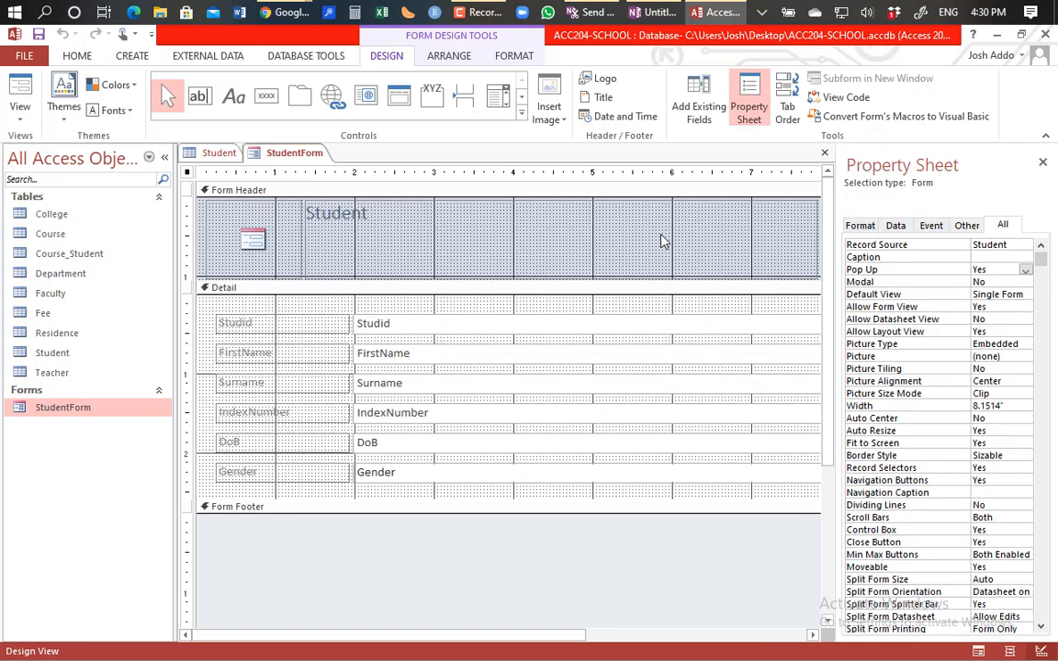
click(216, 154)
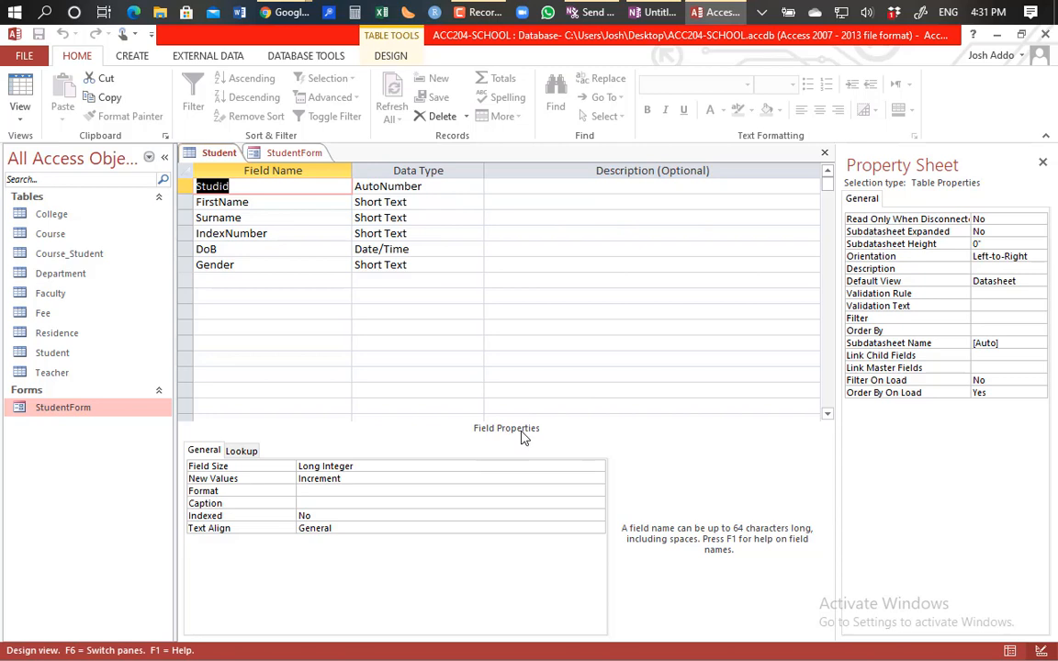
Step: Inspect the FirstName field's properties in the Student table, then return to StudentForm's design
click(248, 206)
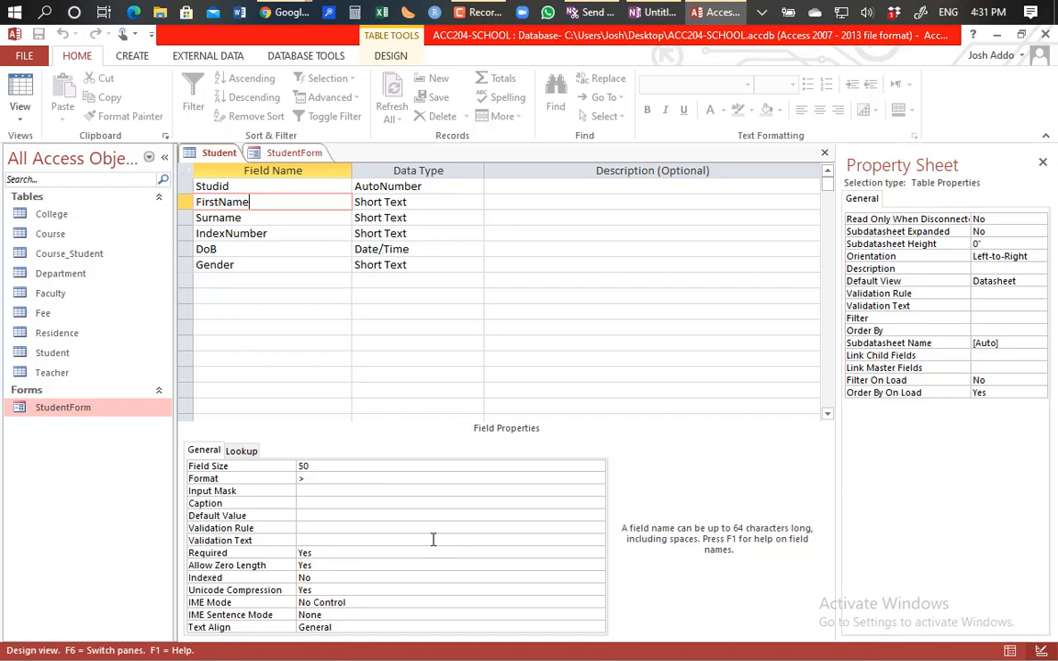
click(292, 154)
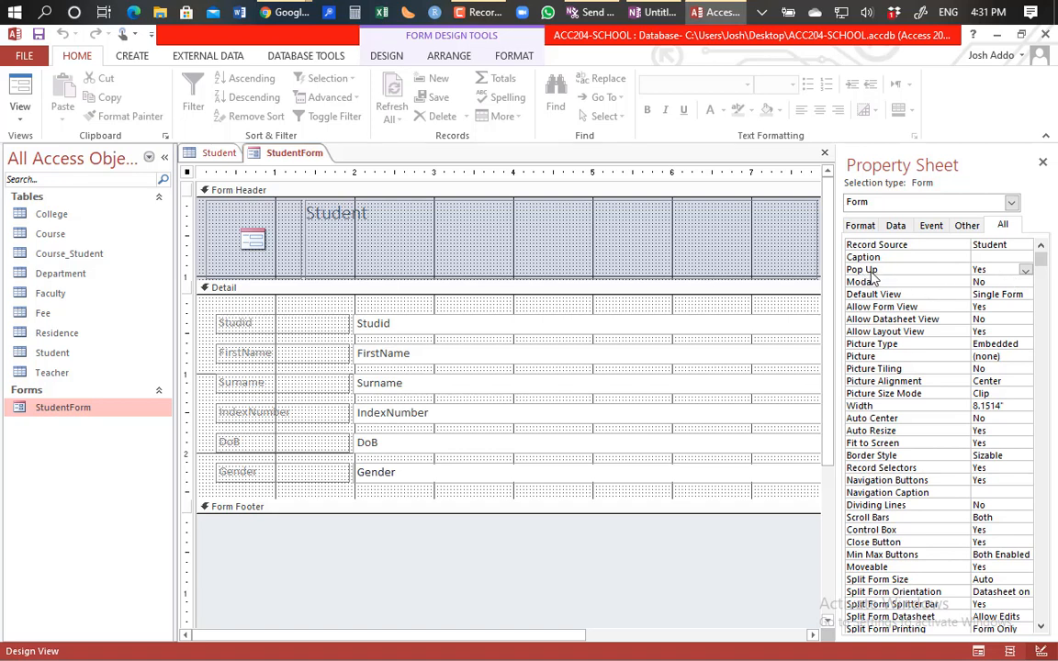
Step: Set StudentForm's Pop Up property to No, preview it in Form View, and return to Design View
click(1024, 270)
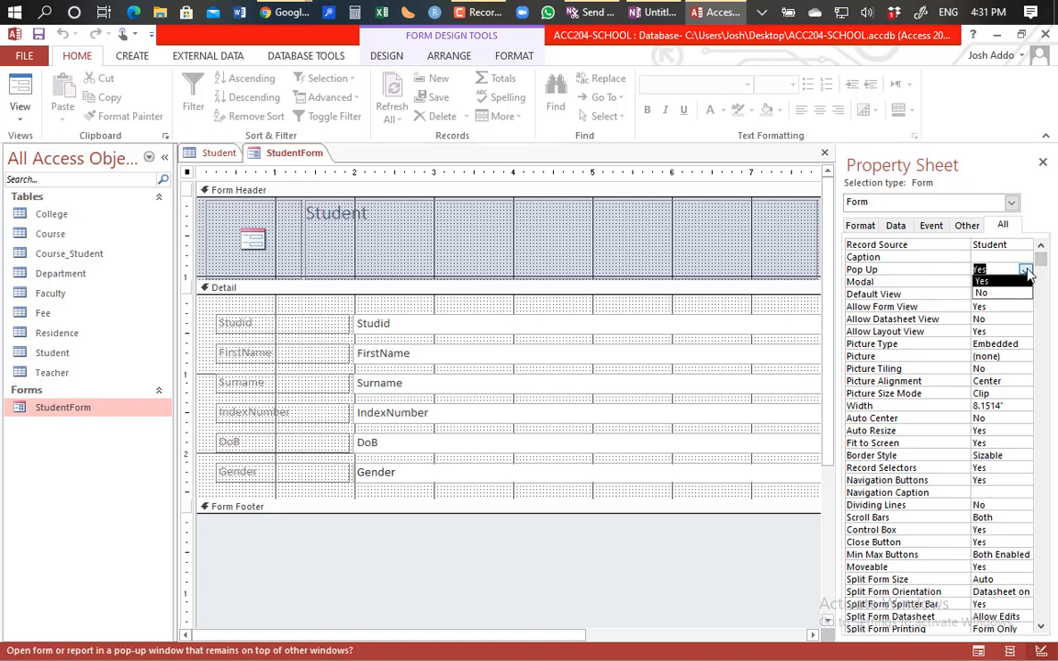
click(987, 293)
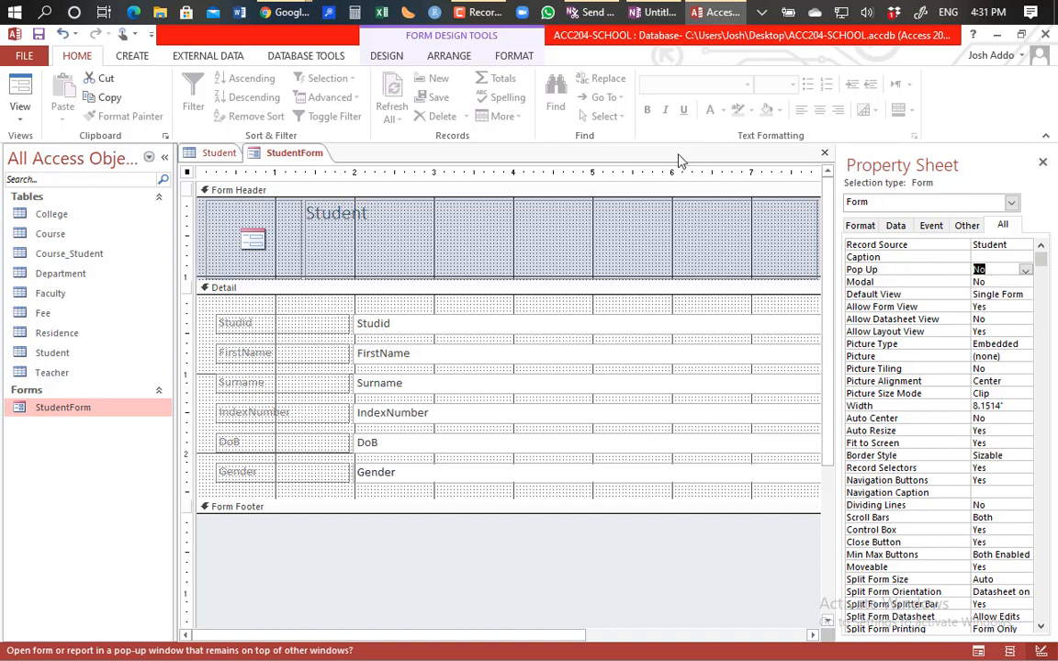
click(20, 94)
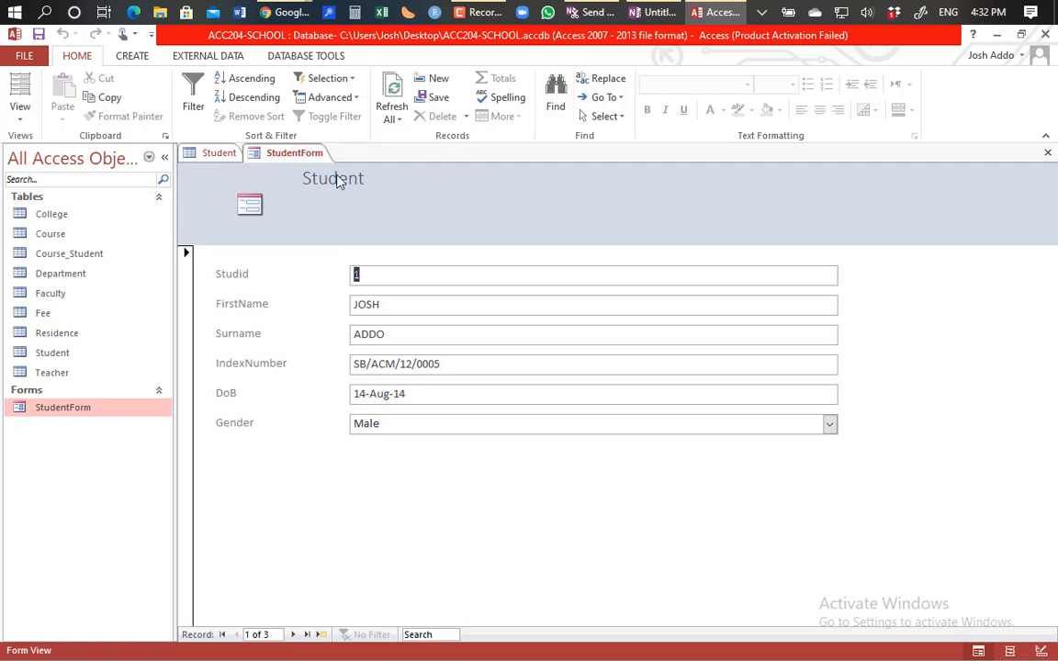
click(17, 119)
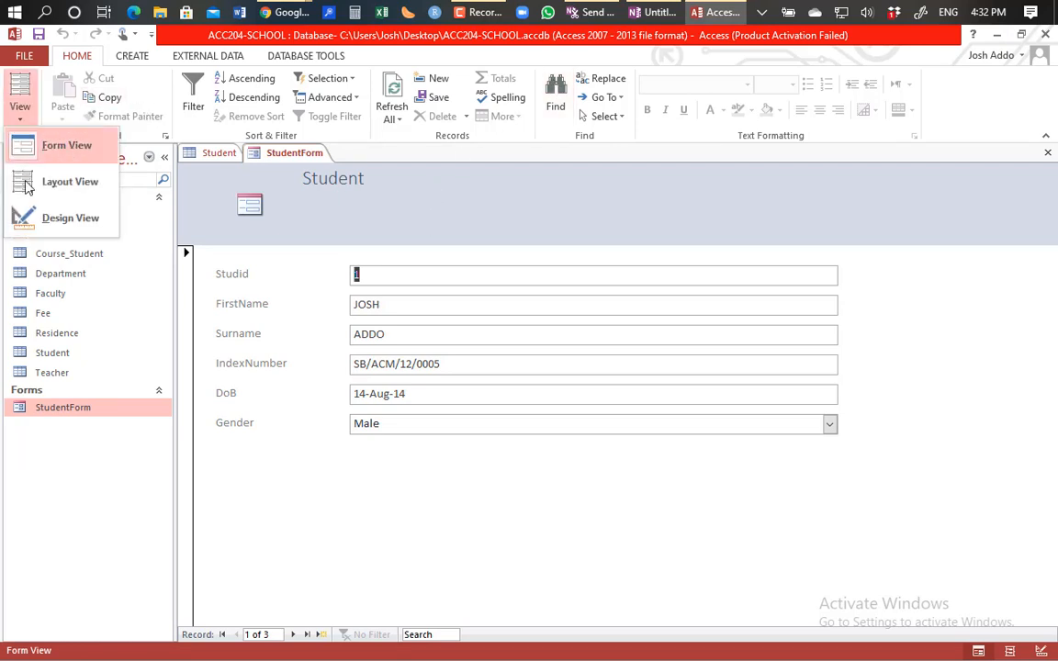
click(37, 217)
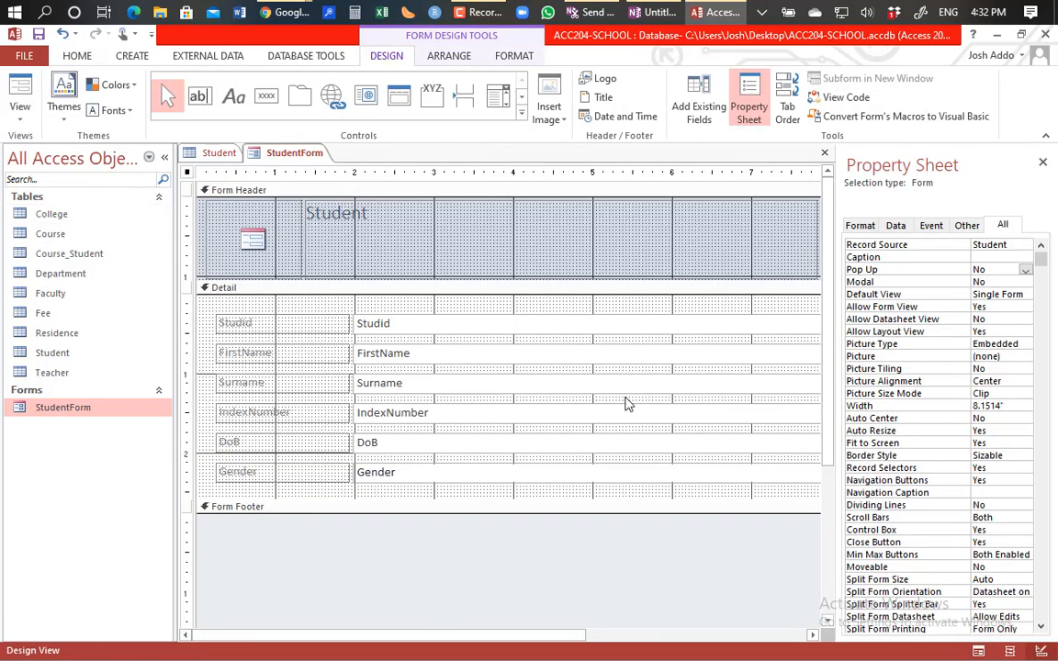
Step: Change StudentForm's Pop Up property back to Yes and view it in Form view
click(1025, 270)
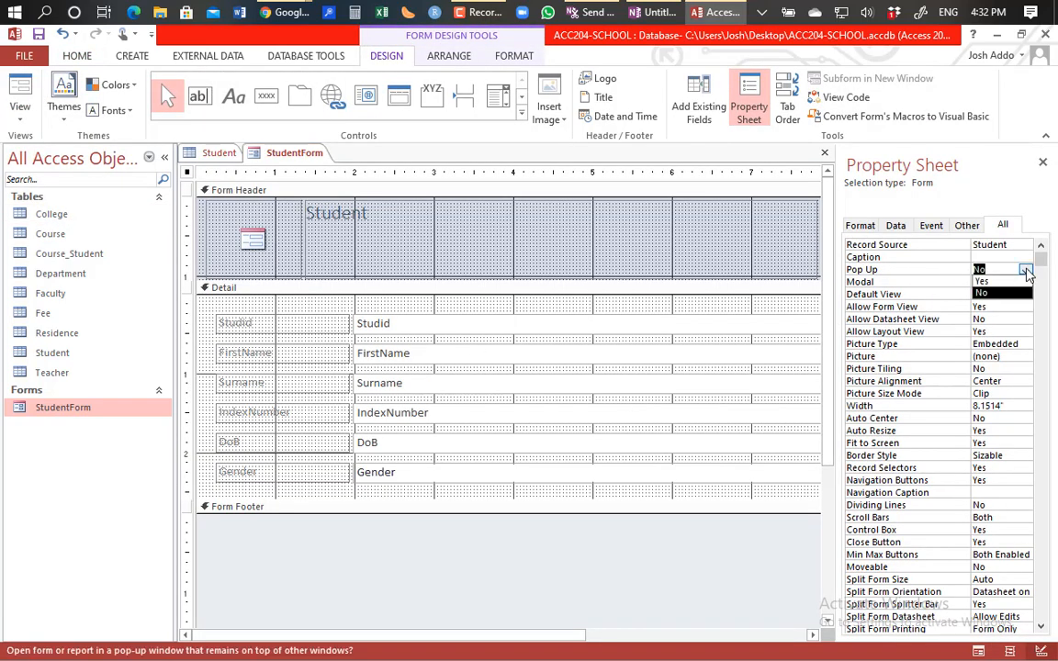
click(982, 282)
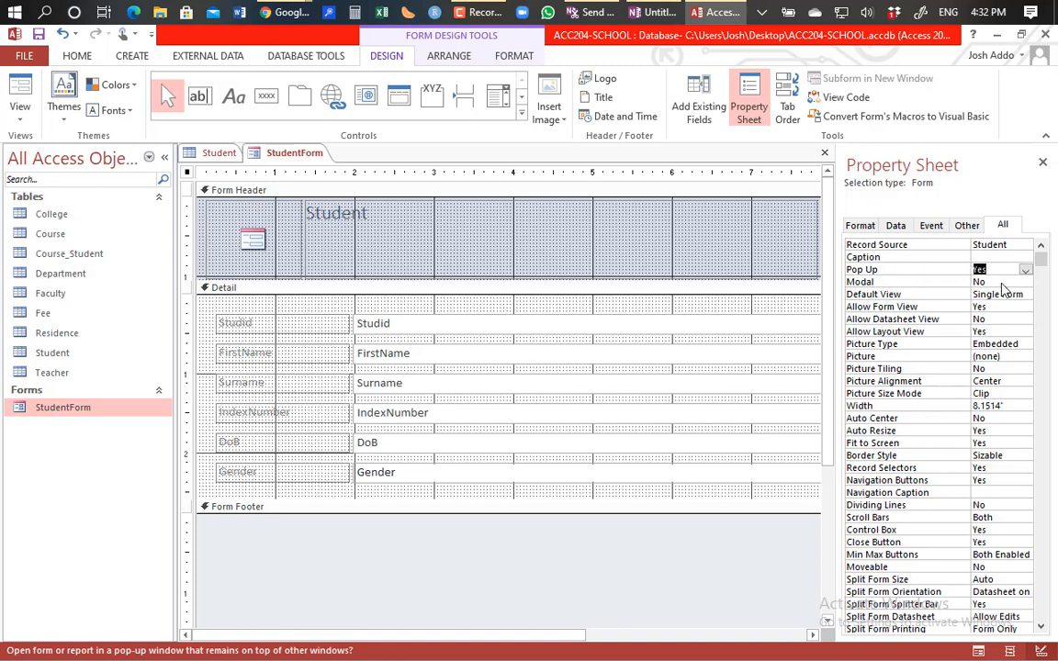
click(20, 92)
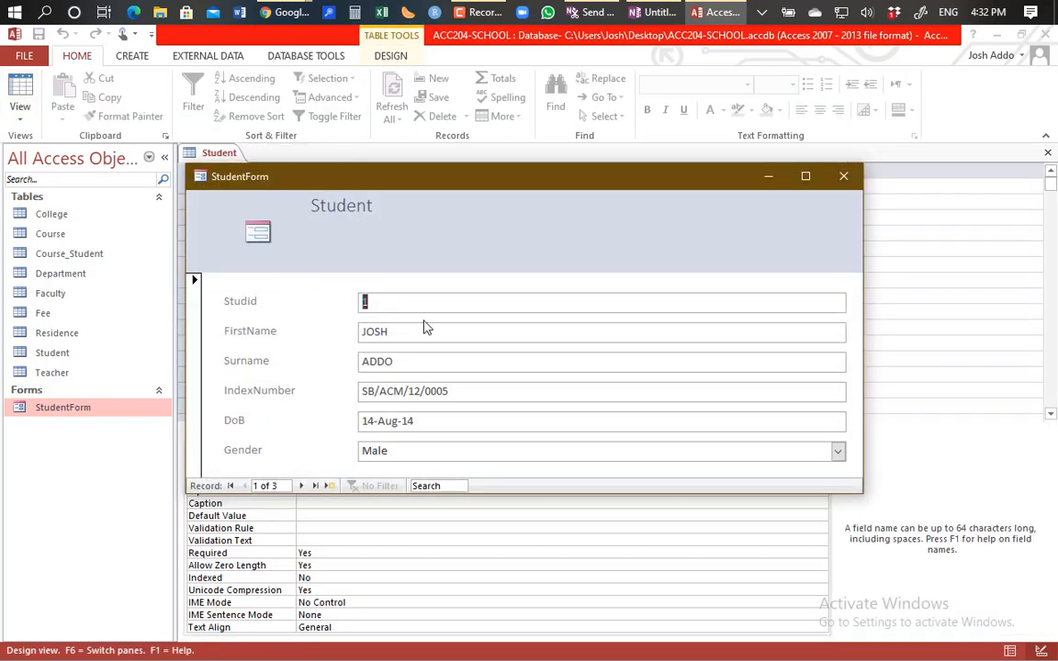
Step: Drag the StudentForm pop-up window slightly down and to the right
drag(493, 175, 427, 190)
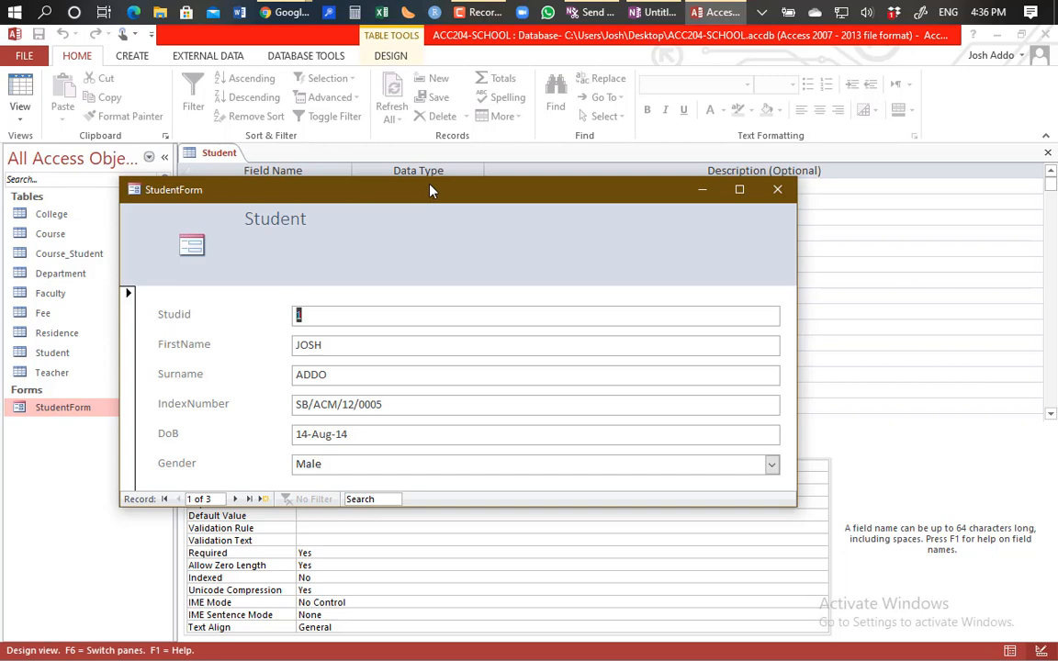
Step: Drag the StudentForm pop-up window up toward the top of the screen
drag(432, 190, 441, 89)
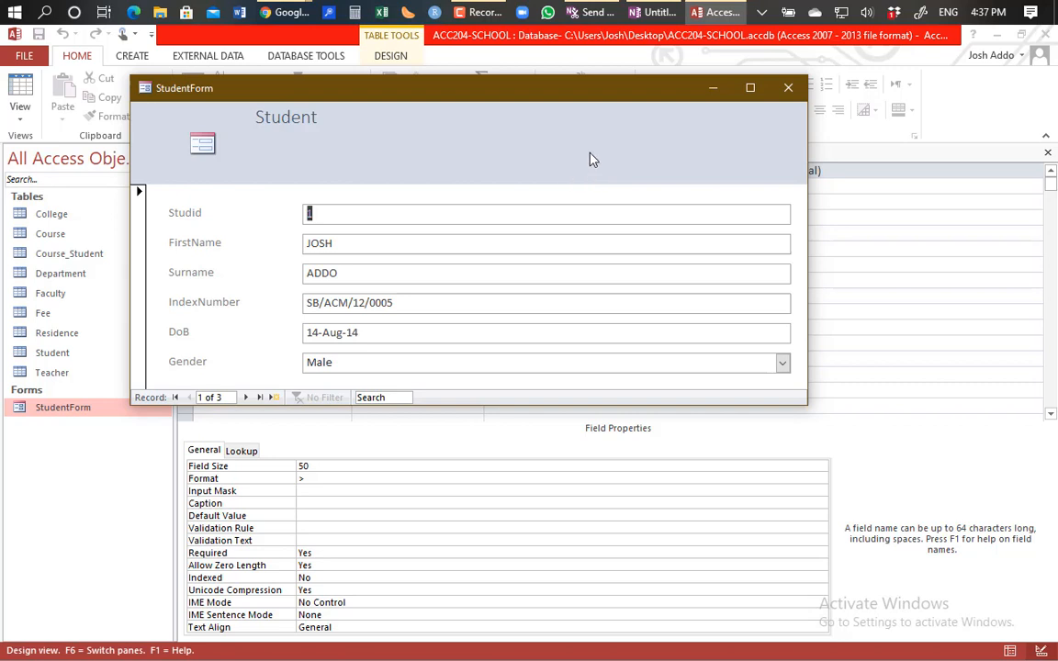
Step: Close the StudentForm pop-up, choosing Yes to save its design changes
click(788, 87)
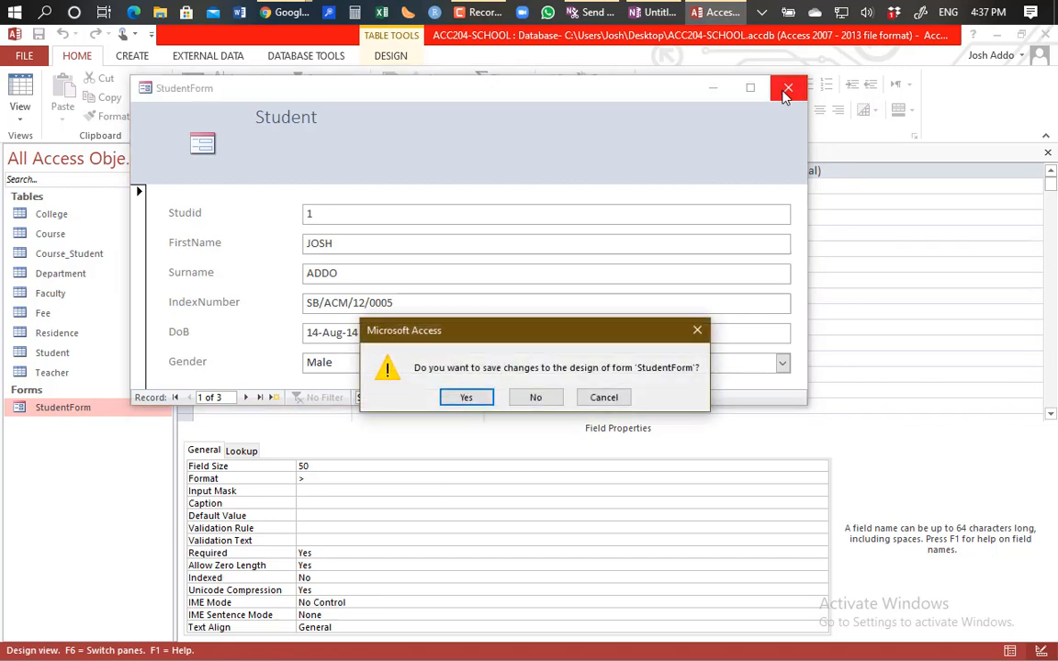
click(464, 397)
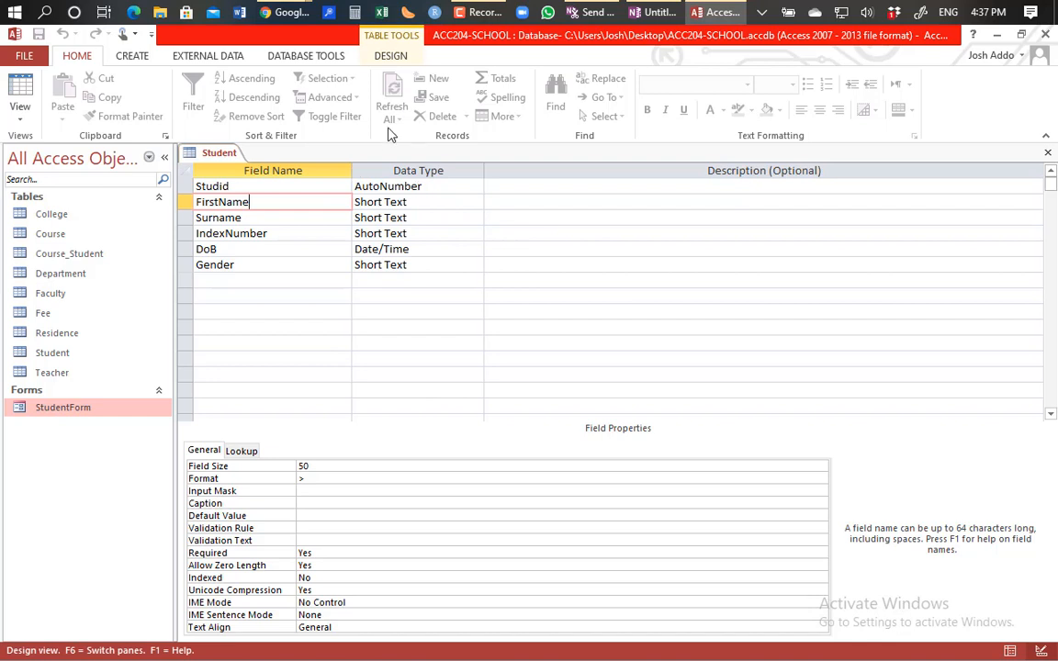
click(133, 56)
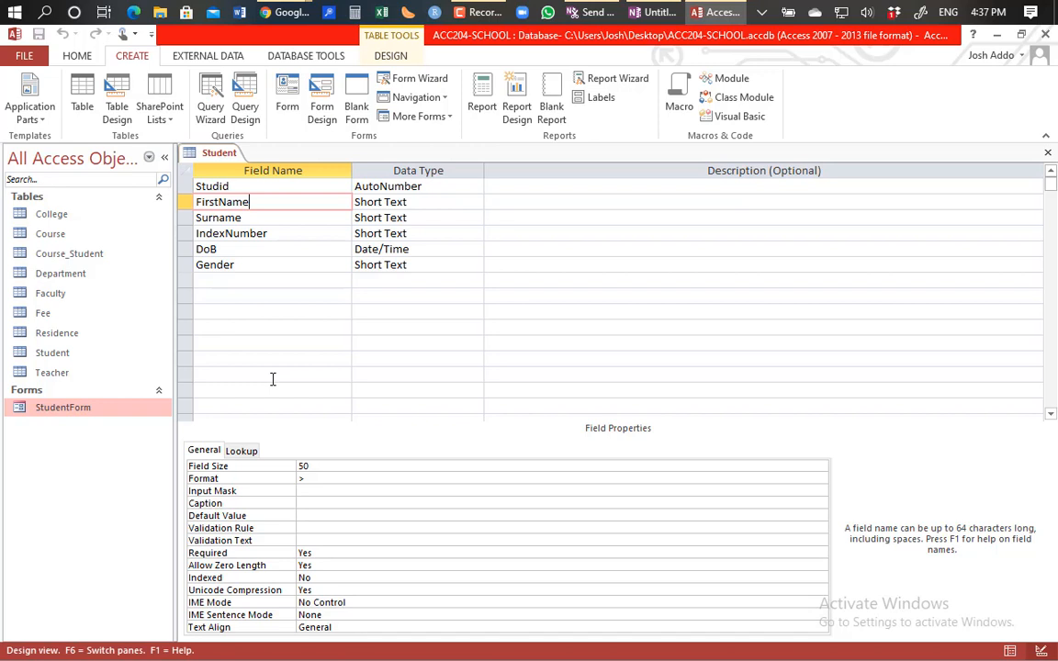
Step: Open StudentForm in Design View, delete the Studid label and text box, and preview the records
right_click(40, 418)
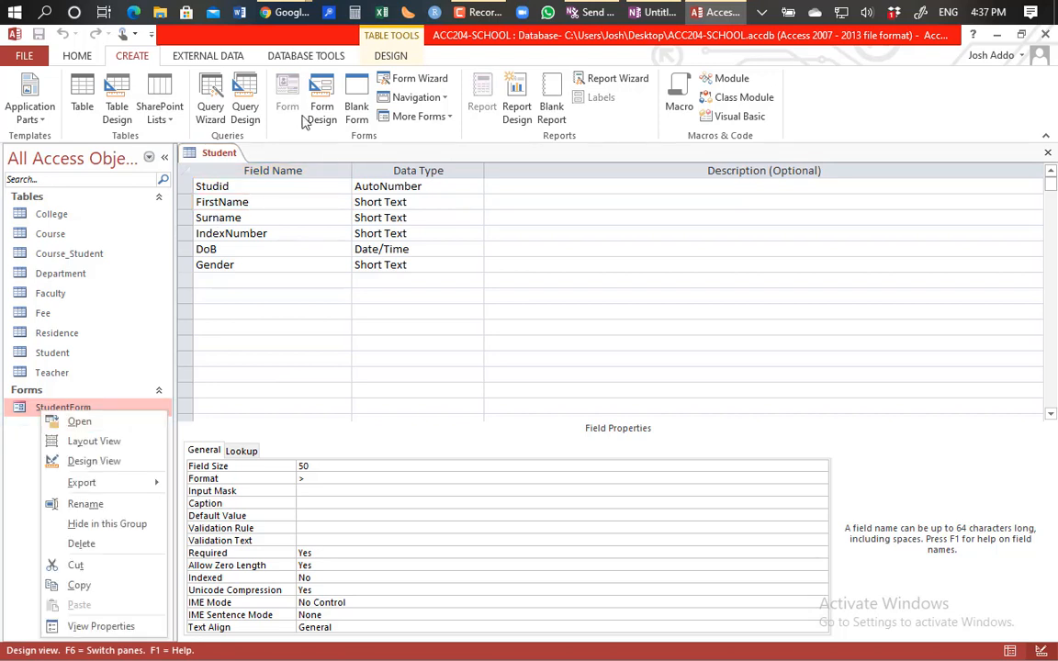
click(109, 461)
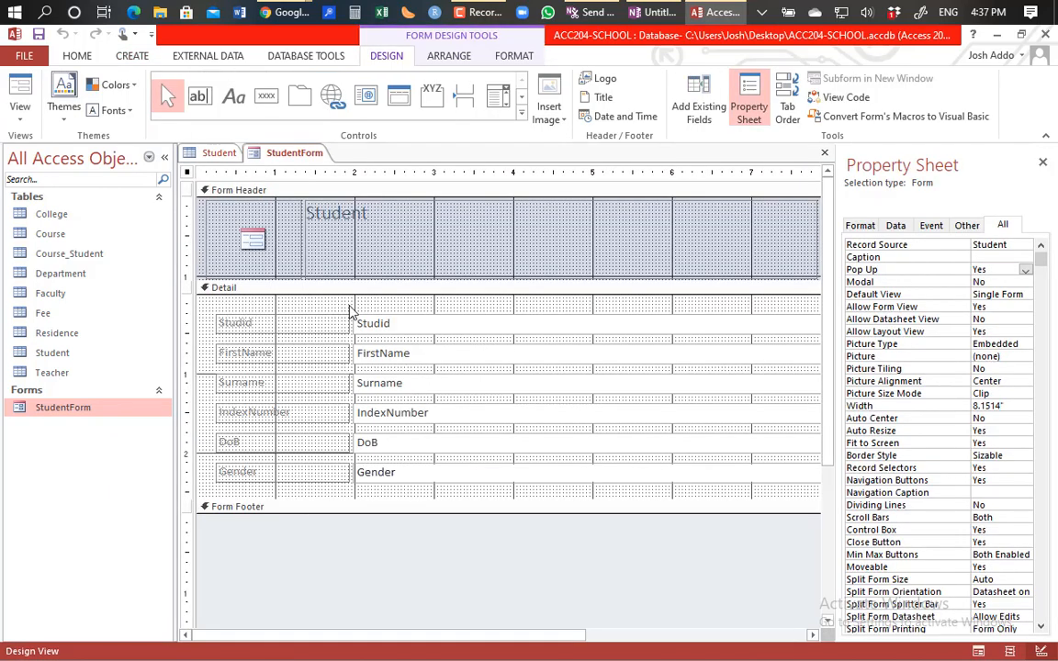
click(262, 326)
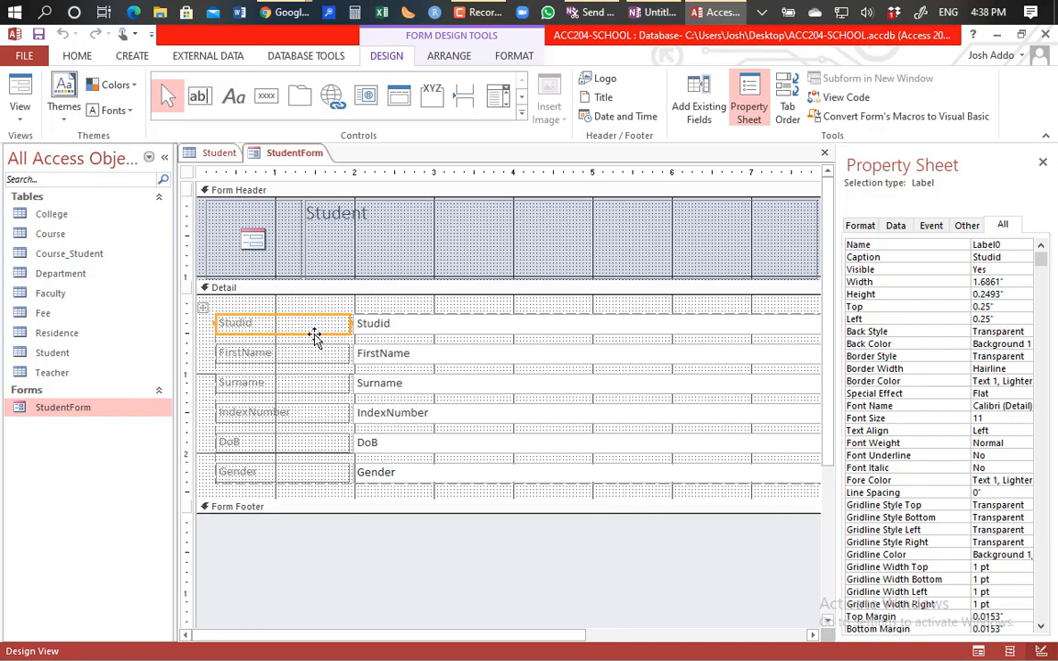
shift+click(399, 327)
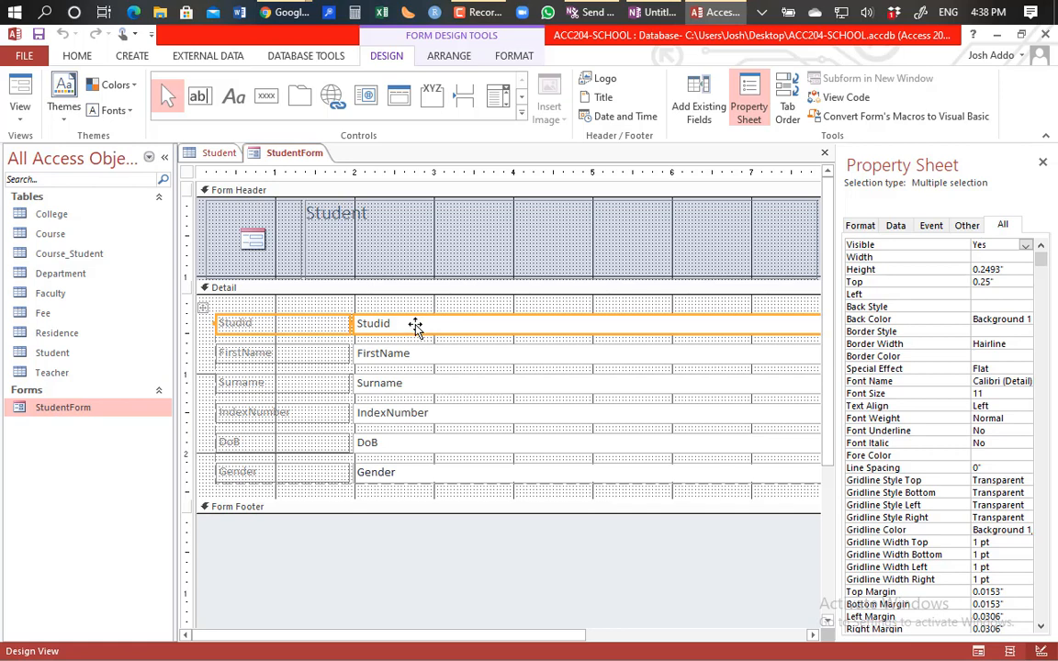
key(Delete)
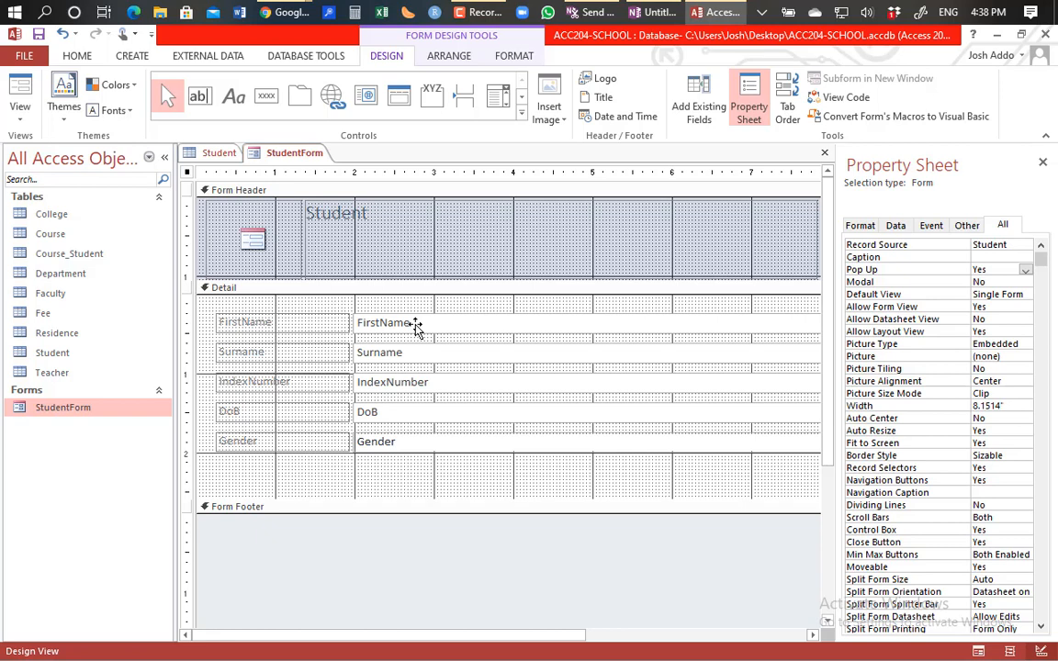
click(26, 91)
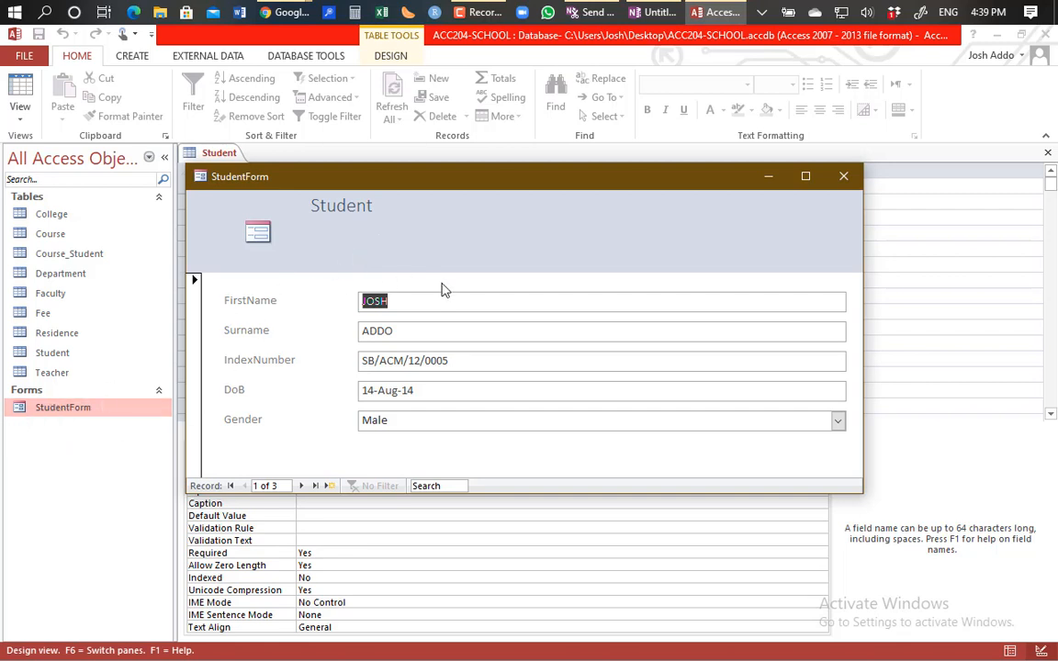
Step: Switch the StudentForm pop-up from Form View back to Design View
right_click(503, 252)
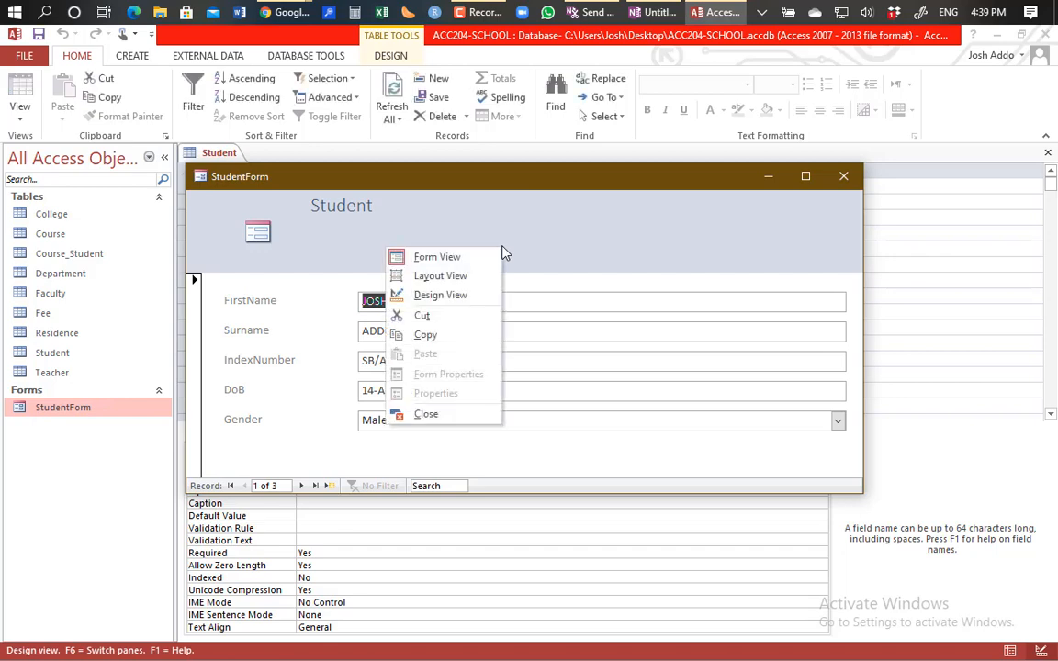
click(463, 295)
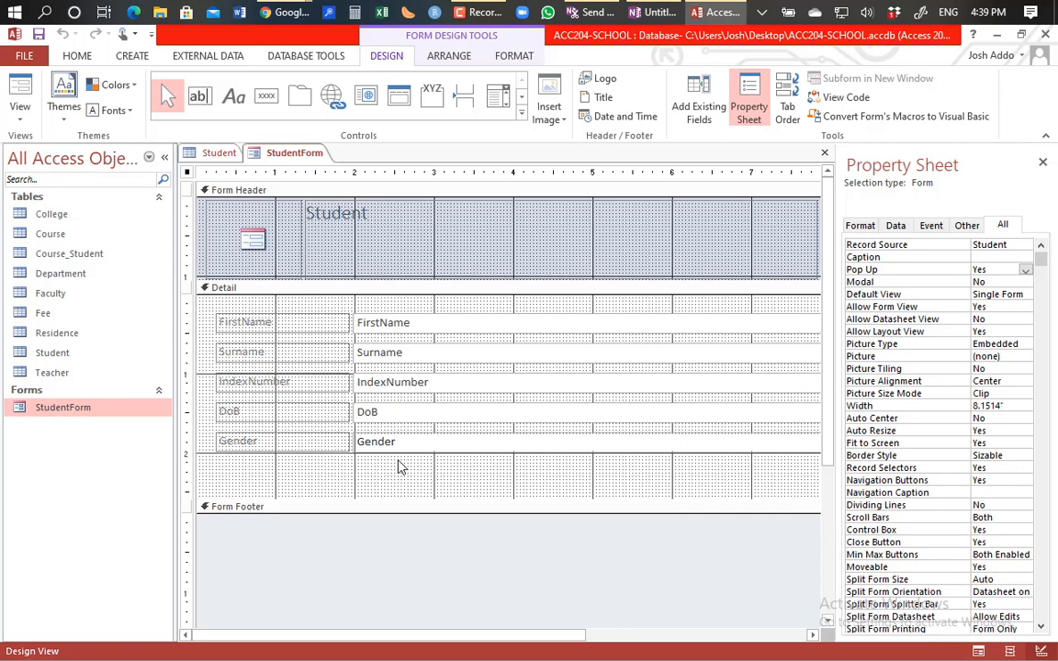
Step: Check the logo's and Detail section's properties, then switch StudentForm to Form View
click(273, 235)
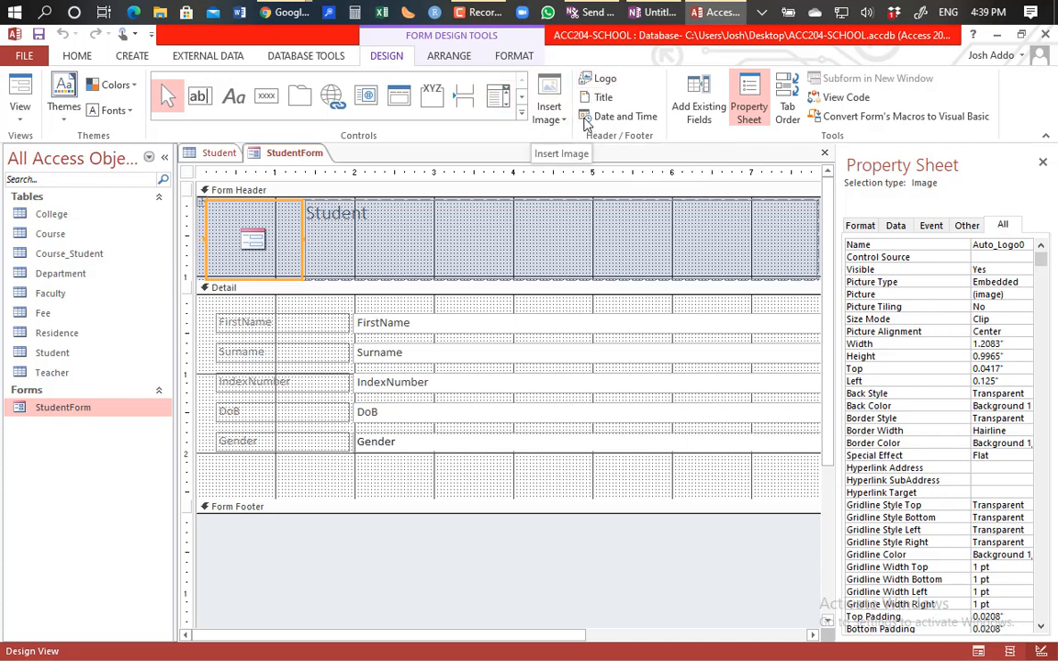
click(729, 484)
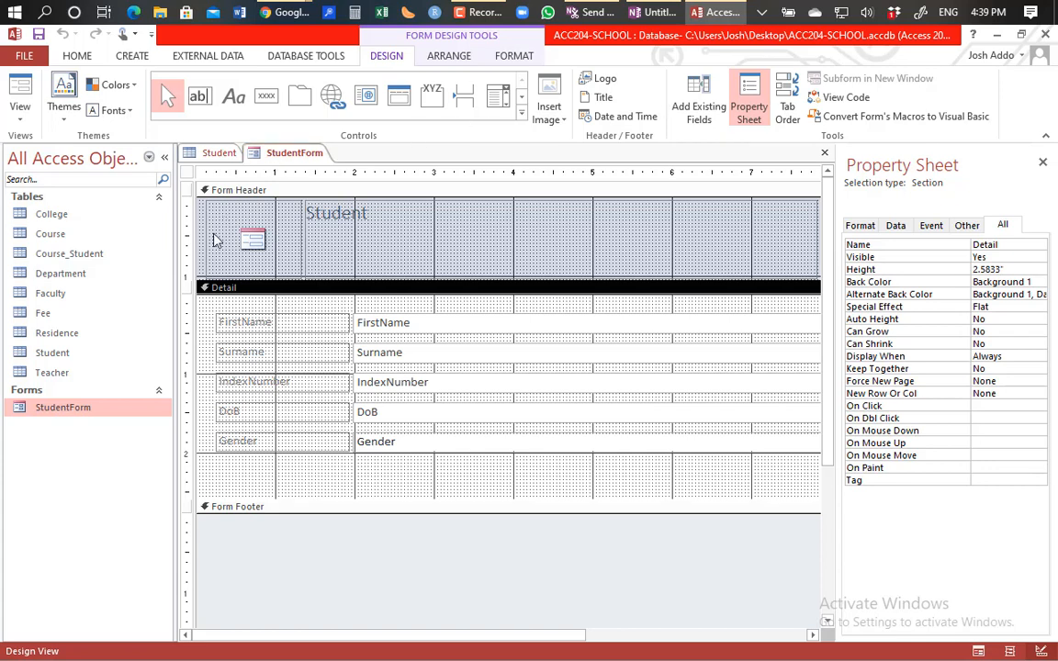
click(18, 90)
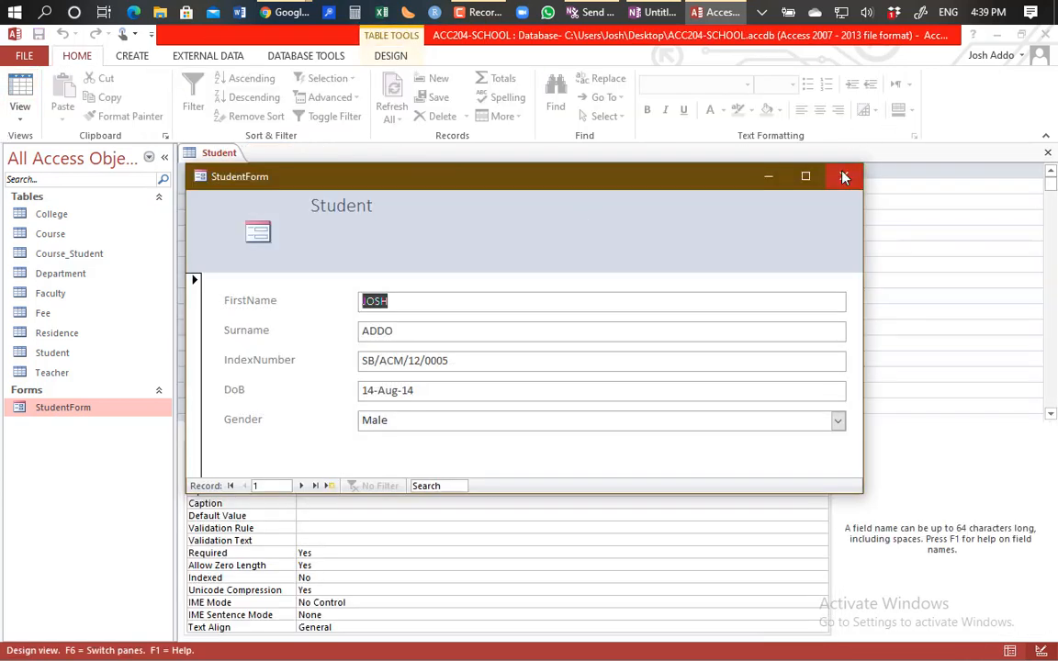
Step: Close StudentForm saving its design changes, then close the Student table design
click(844, 176)
click(466, 400)
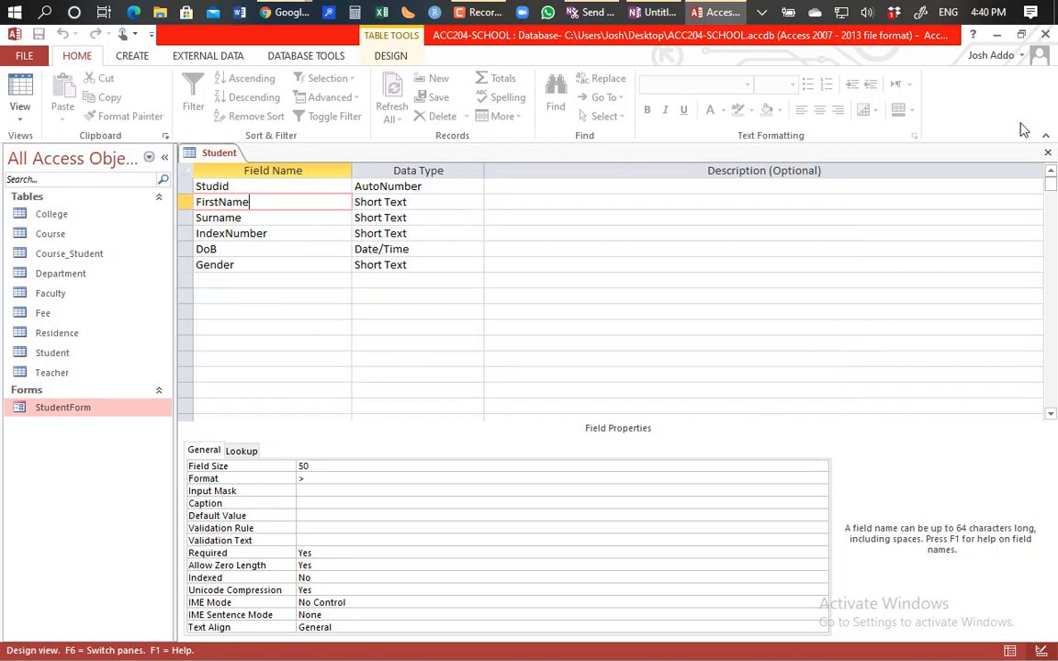
click(1047, 153)
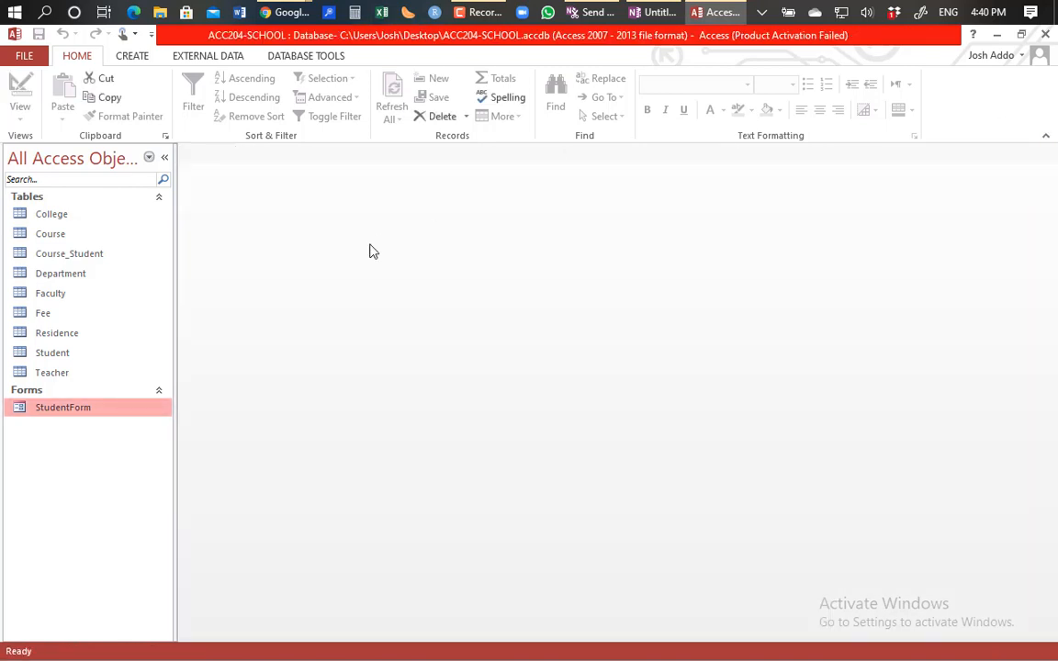
Step: Start a new Query1 design, then close Show Table and the query without adding tables
click(128, 56)
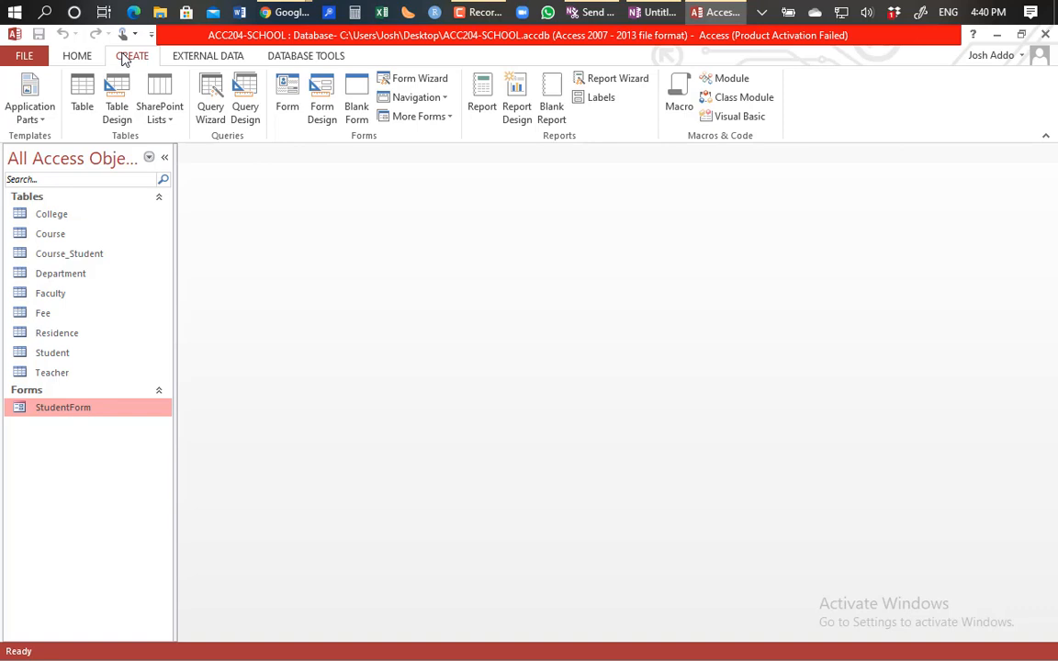
click(234, 91)
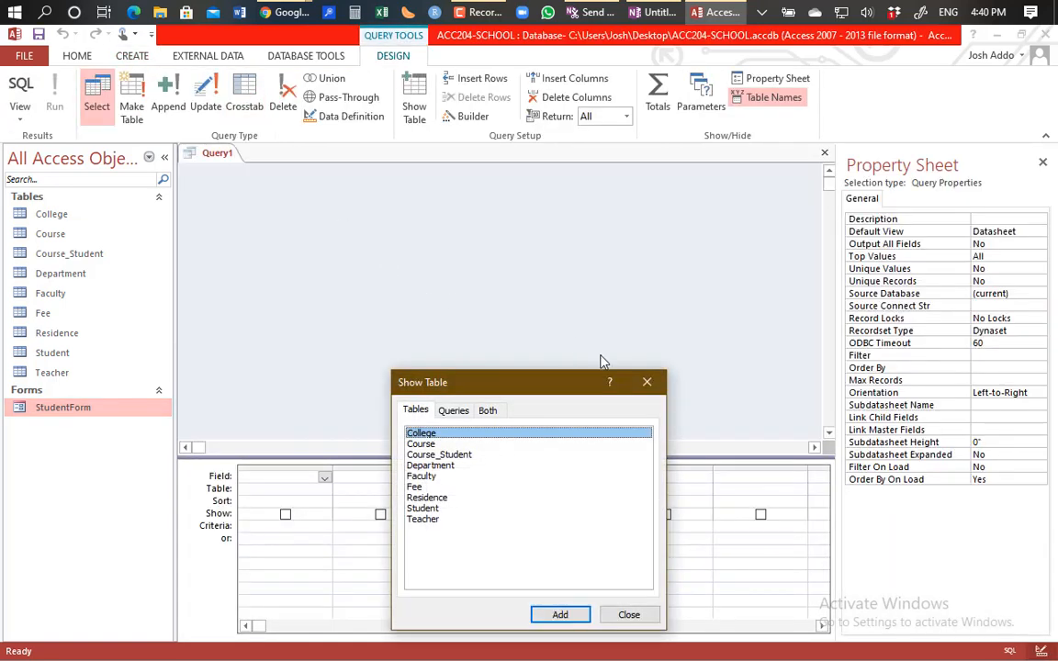
drag(551, 384, 611, 188)
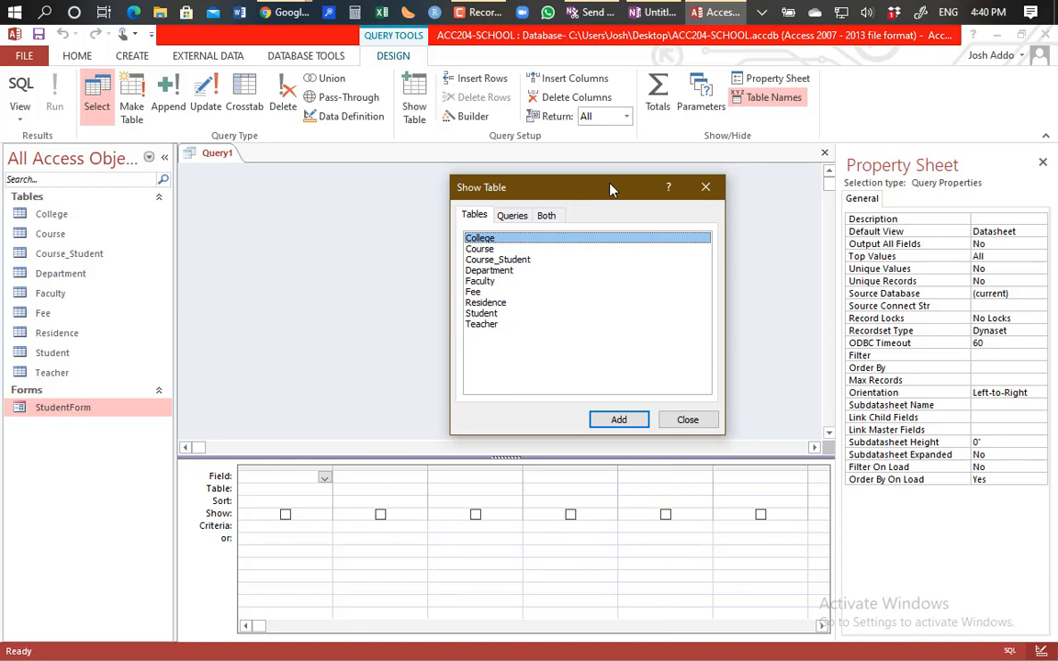
click(705, 187)
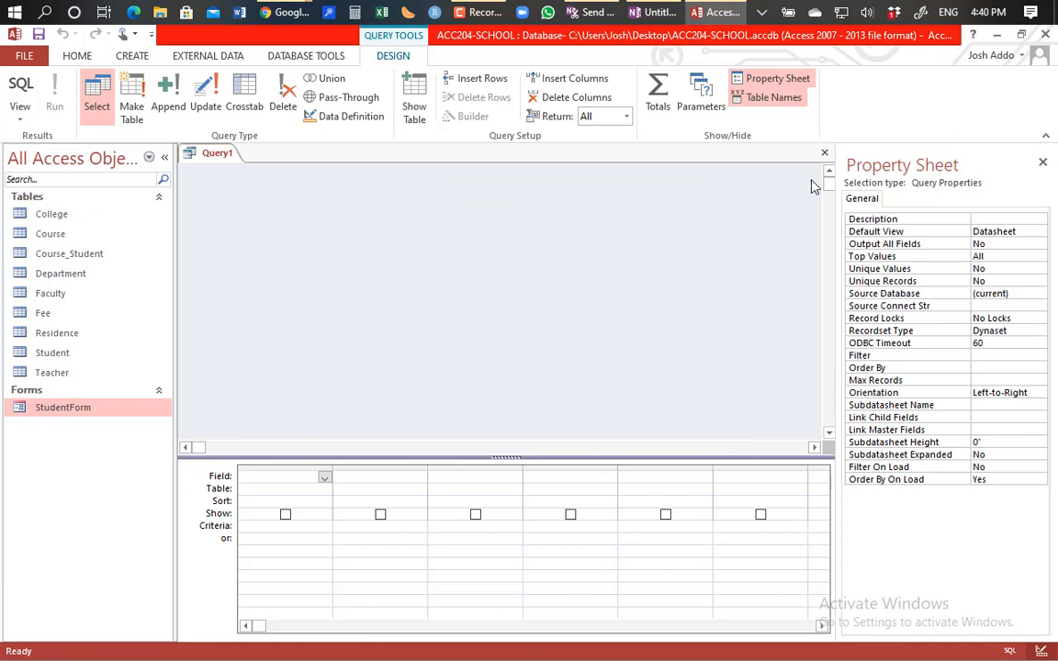
click(824, 158)
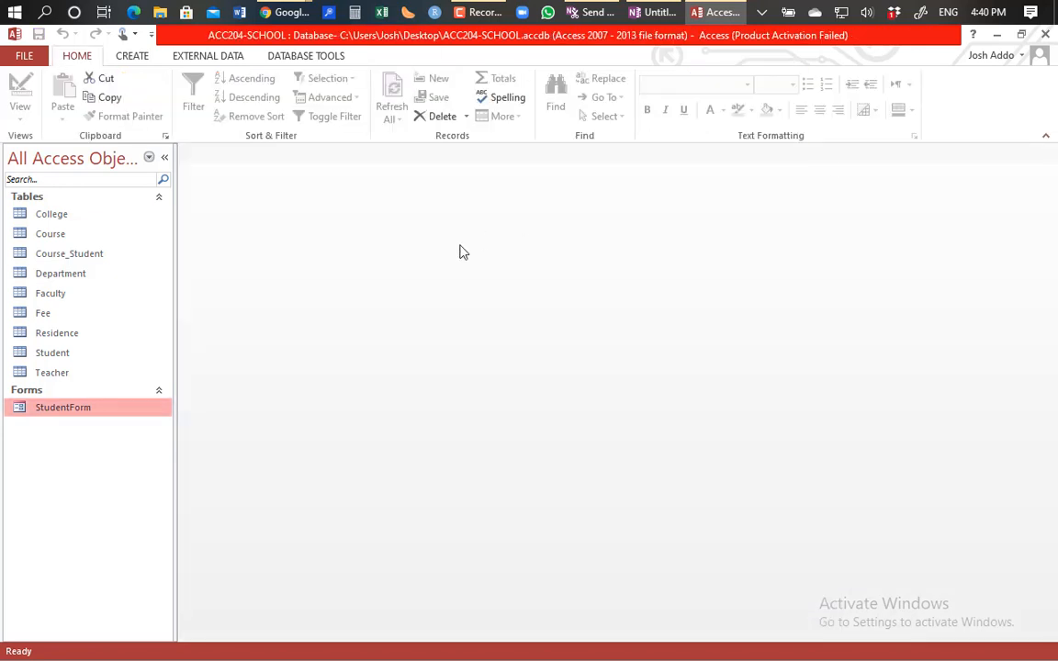
Step: Create a new blank Form1 in Design View using Form Design
click(127, 57)
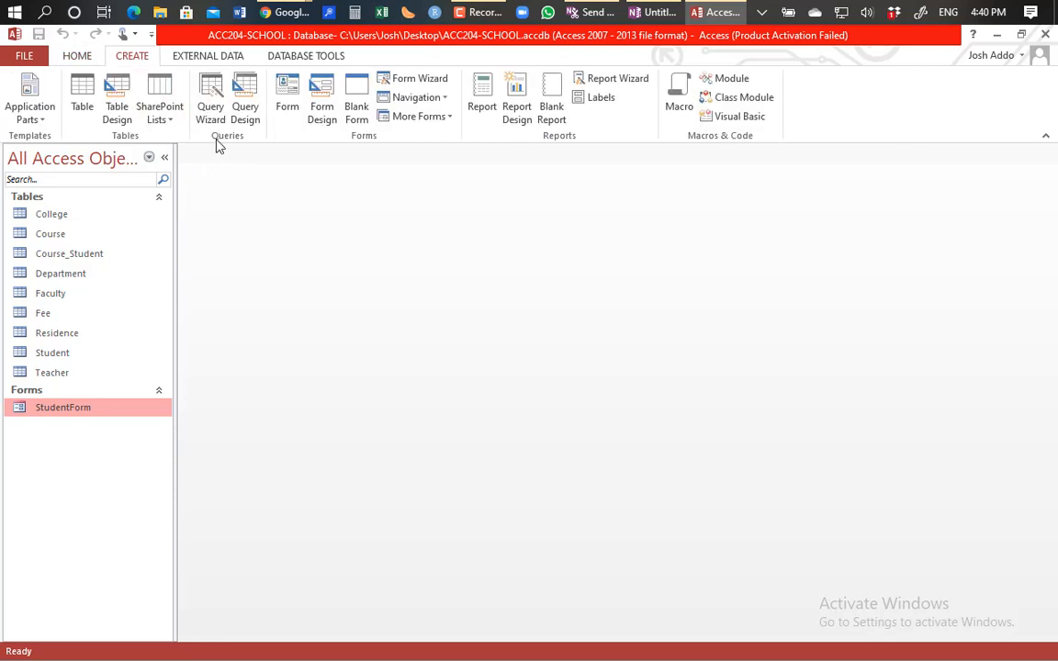
click(320, 87)
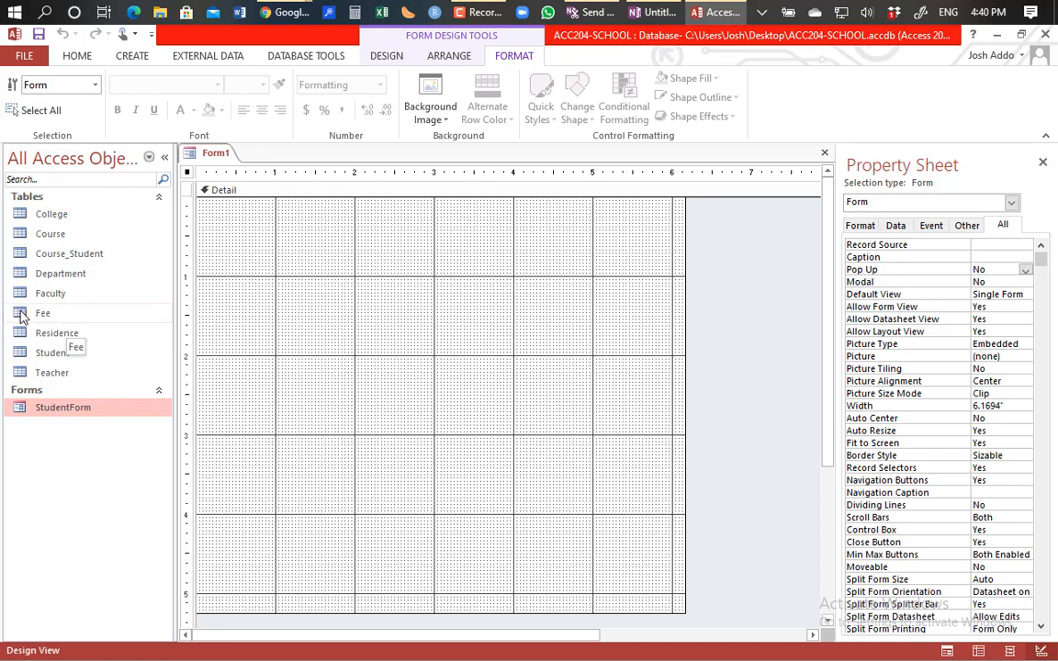
Step: Add the Fee table to Form1 as a subform, resize it wider and taller, then delete it
drag(22, 317, 403, 331)
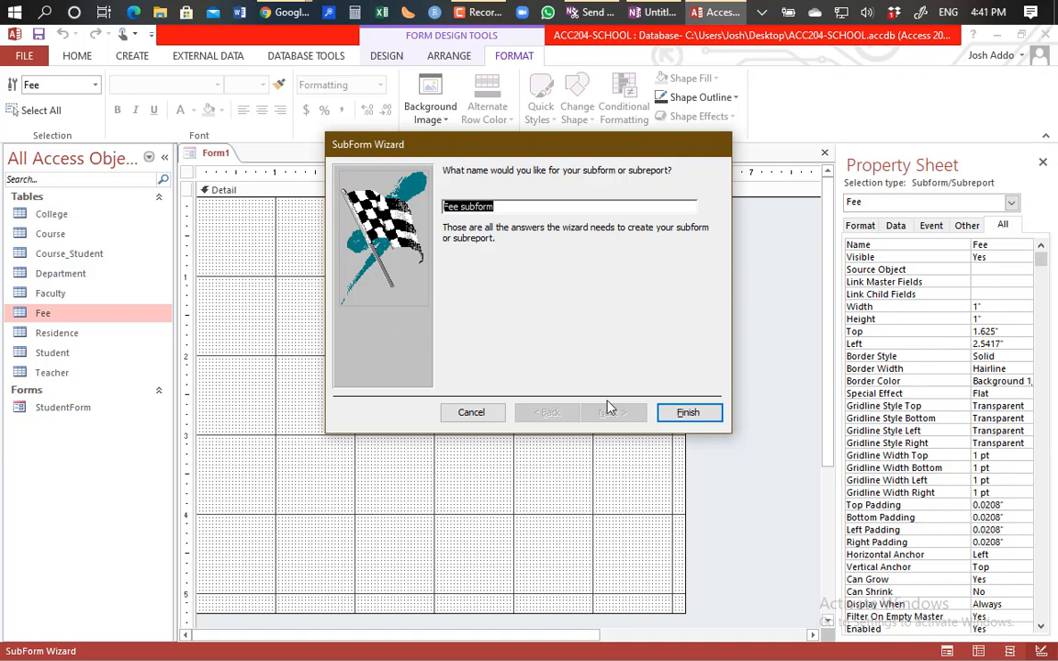
click(676, 415)
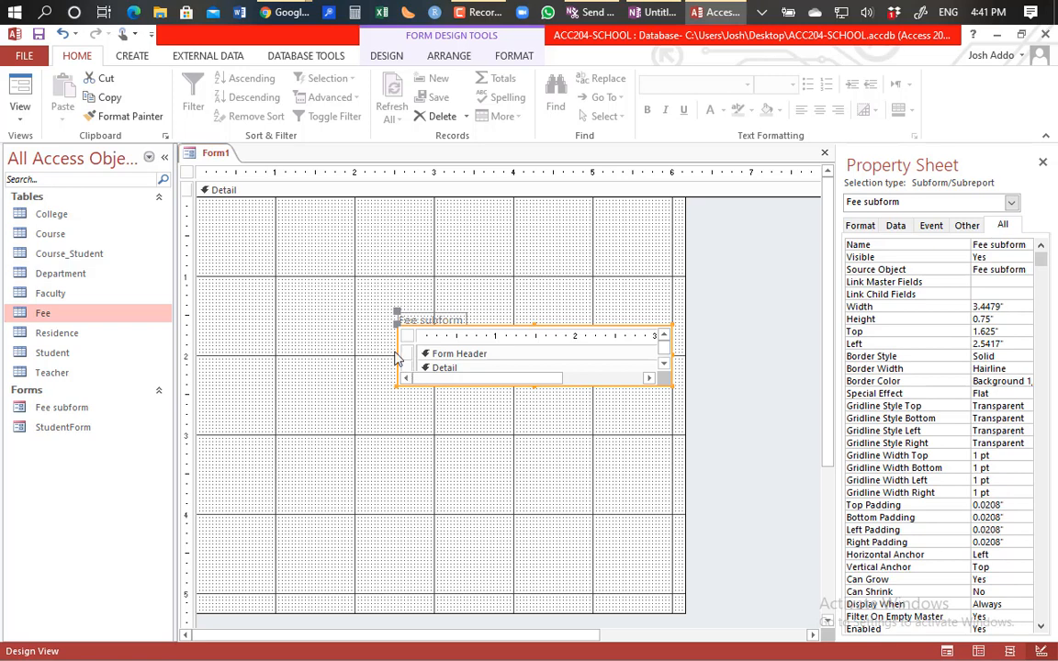
drag(397, 353, 284, 353)
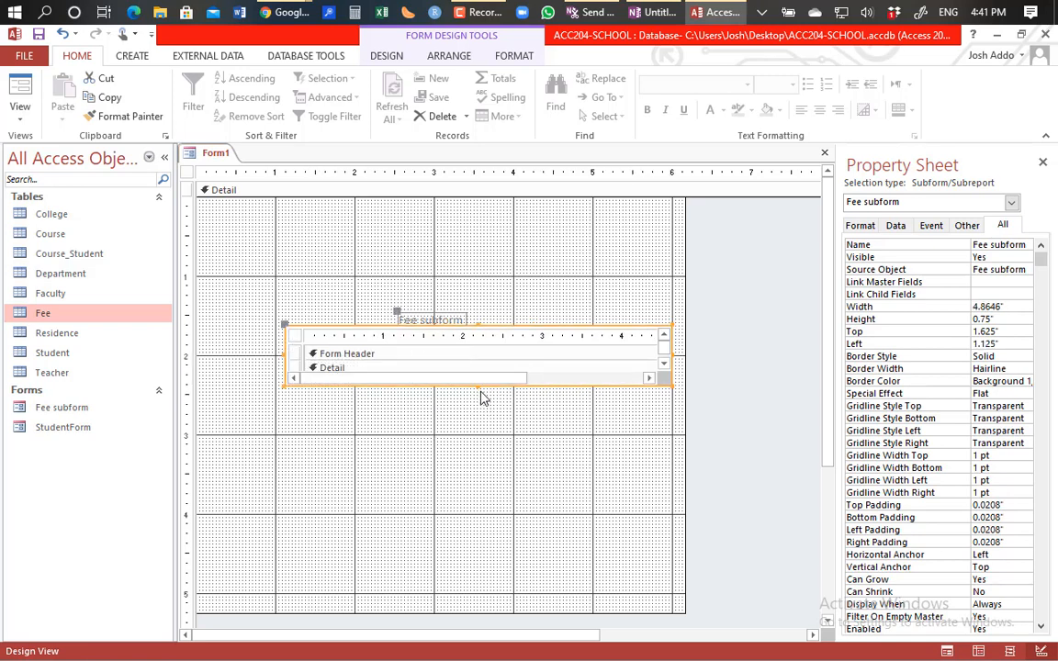
drag(475, 386, 449, 522)
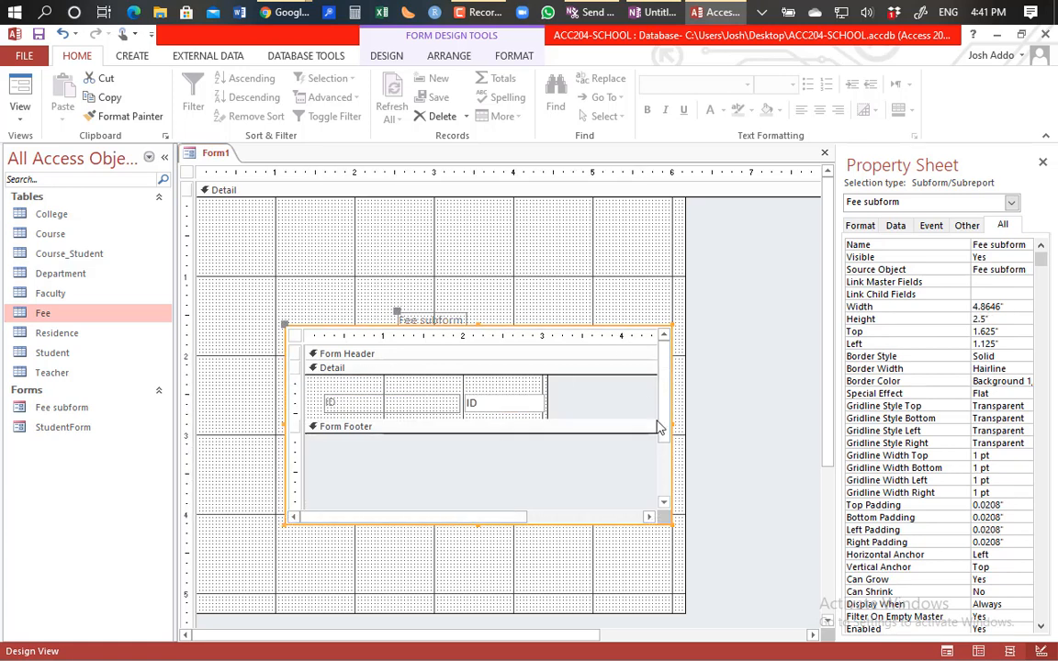
key(Delete)
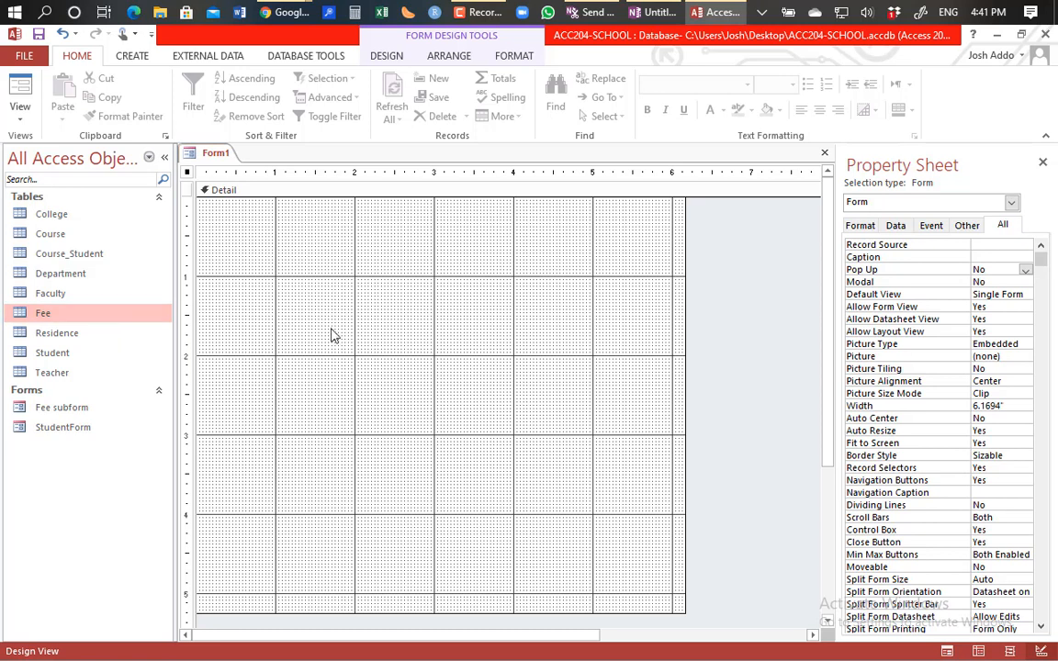
Step: Bring up and dismiss the Detail section's shortcut menu, then show the Form Design Tools DESIGN controls
right_click(383, 327)
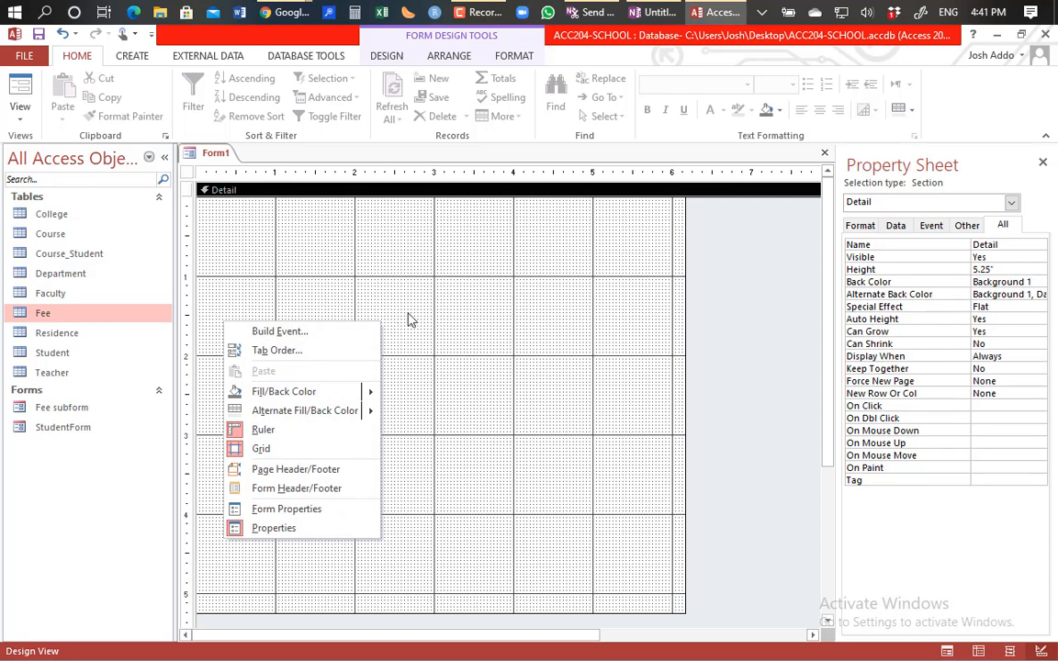
click(407, 315)
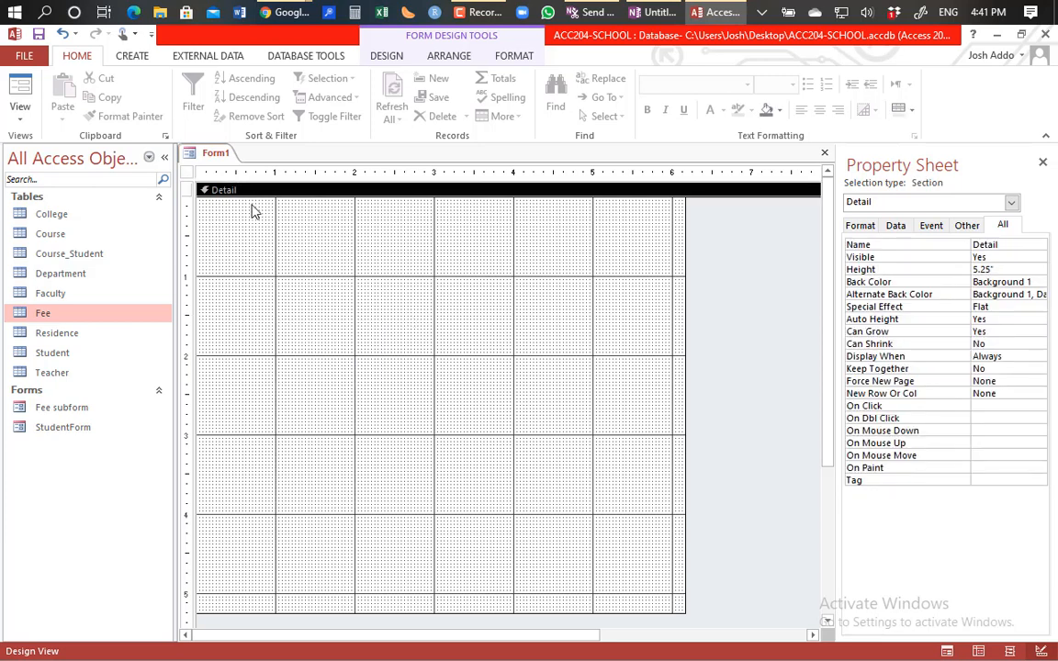
click(389, 56)
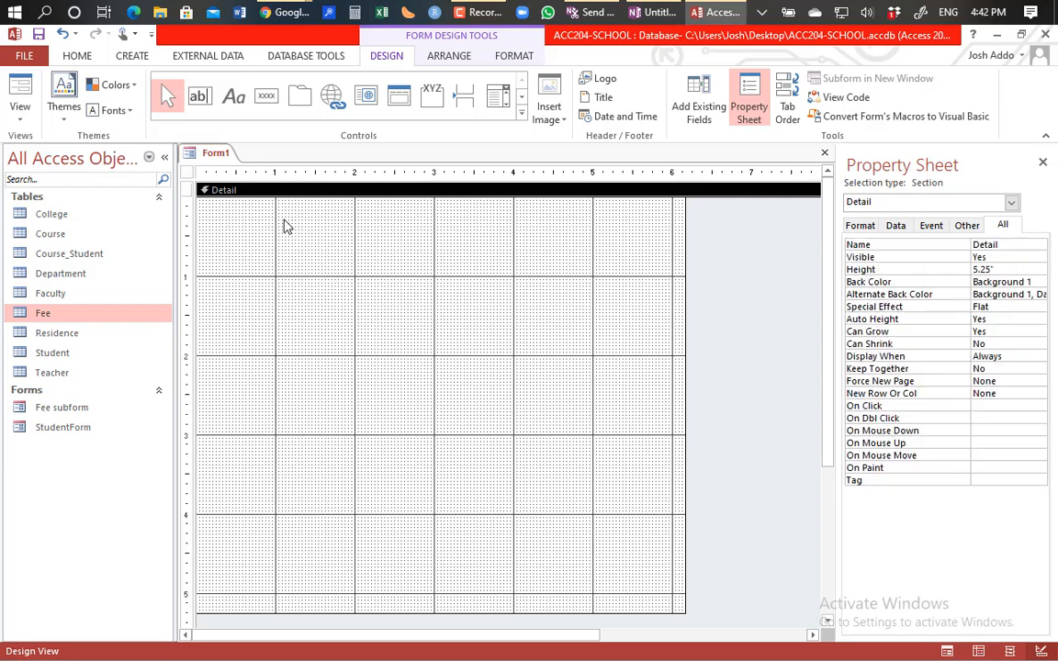
Step: Select the whole form to view its properties, then select the Residence and Faculty tables
click(733, 345)
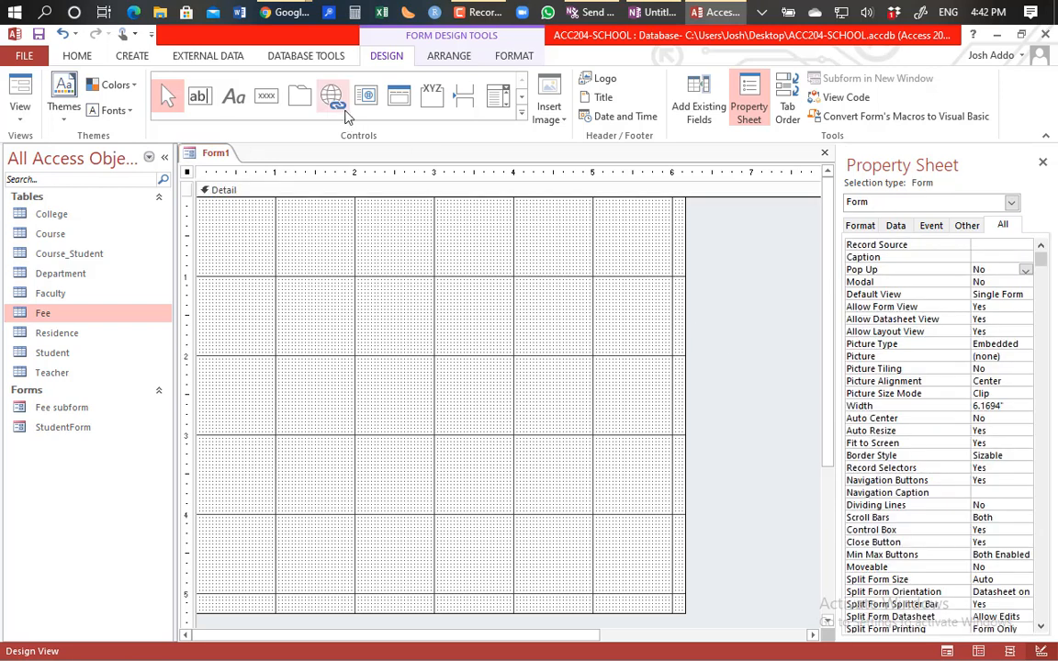
click(133, 57)
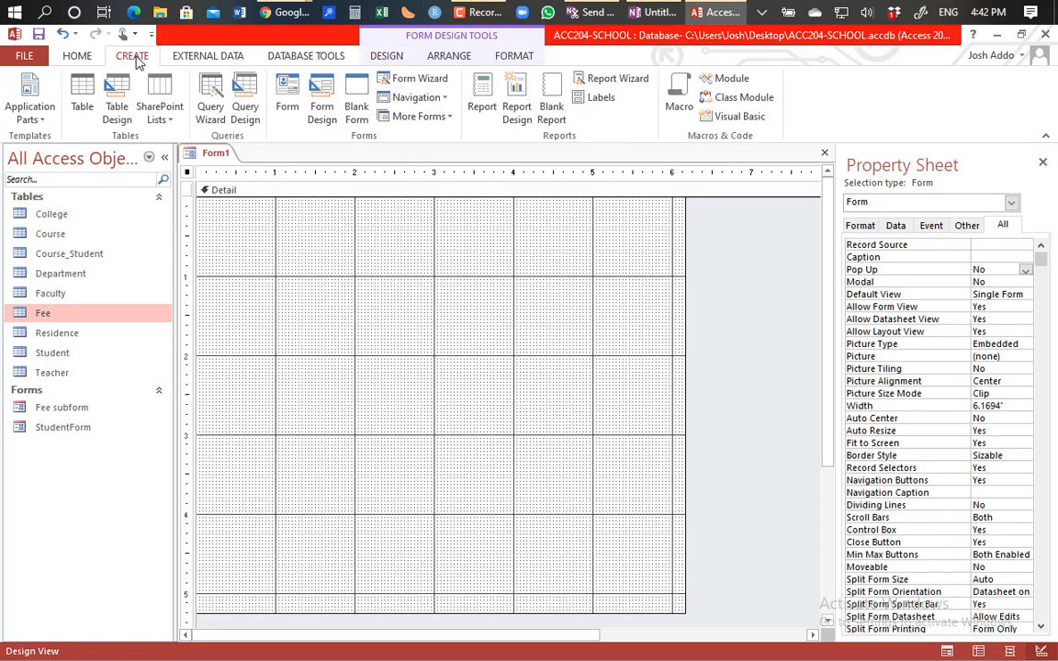
click(401, 35)
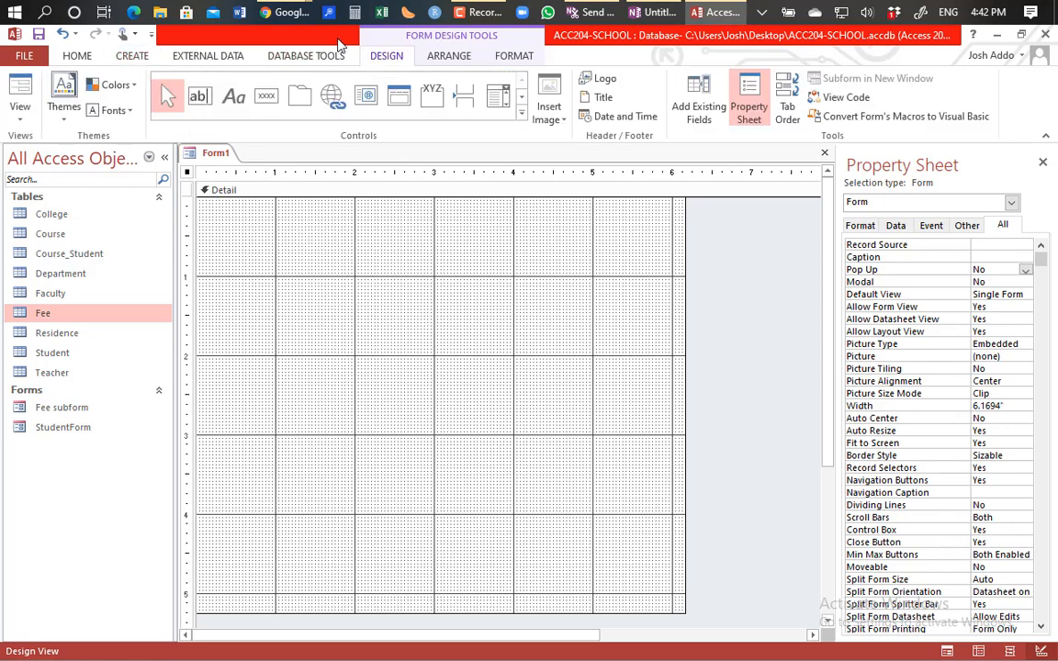
click(52, 334)
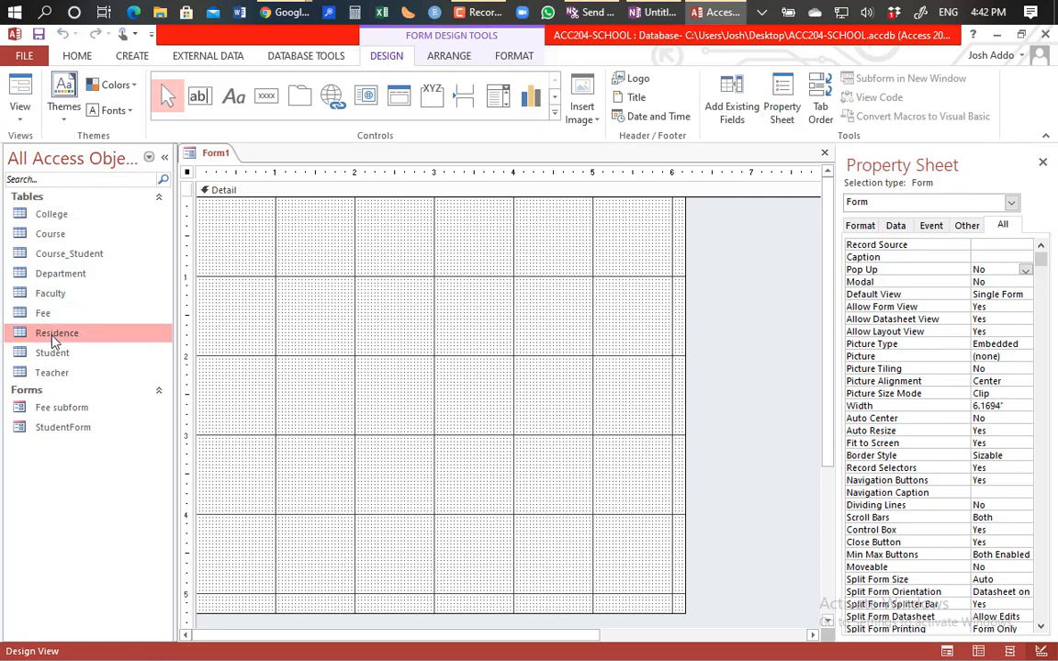
click(60, 295)
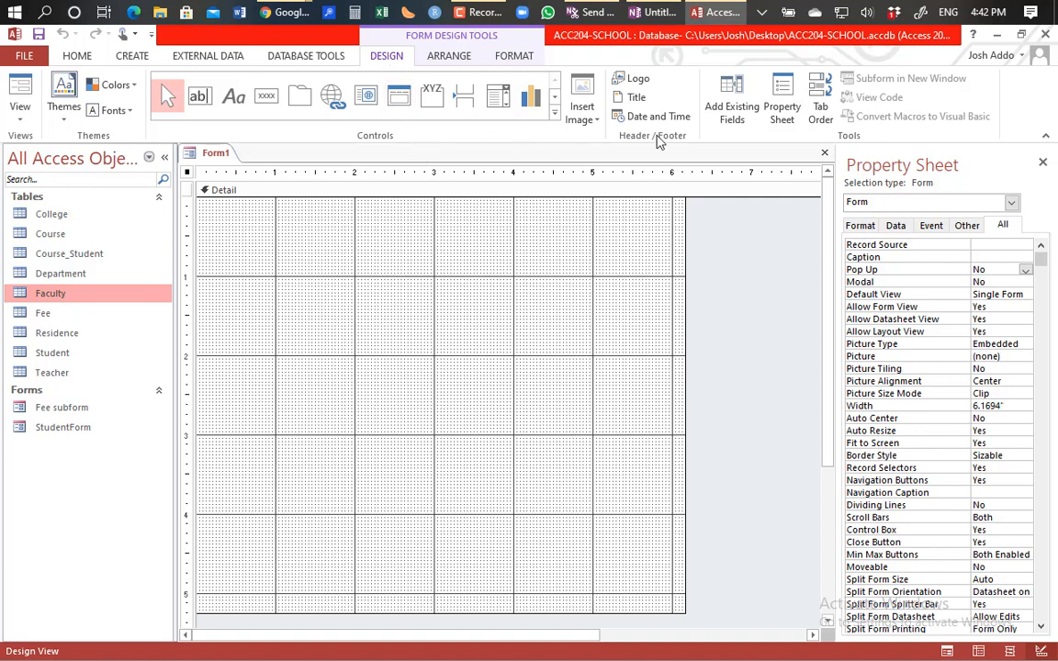
Step: Show fields from all tables in the Field List and expand the Teacher table
click(734, 116)
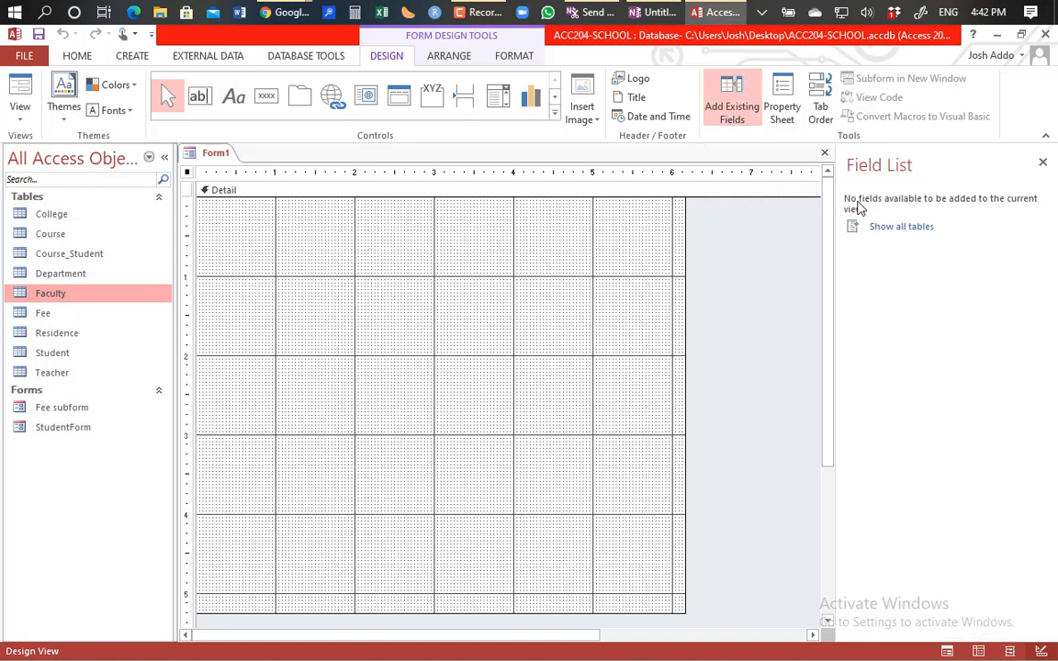
click(899, 234)
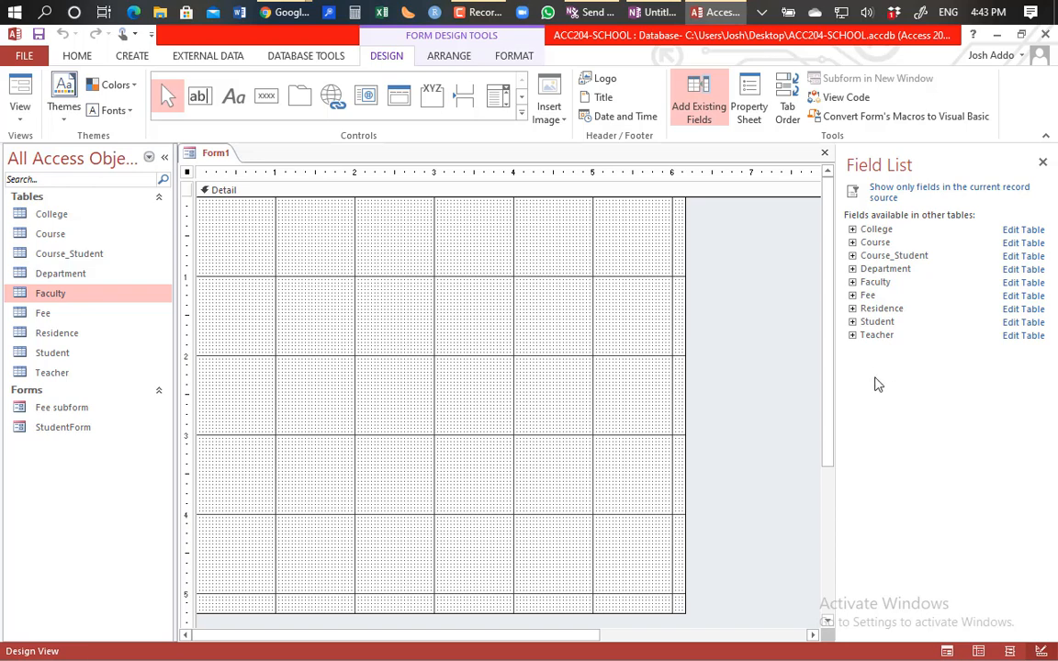
click(853, 297)
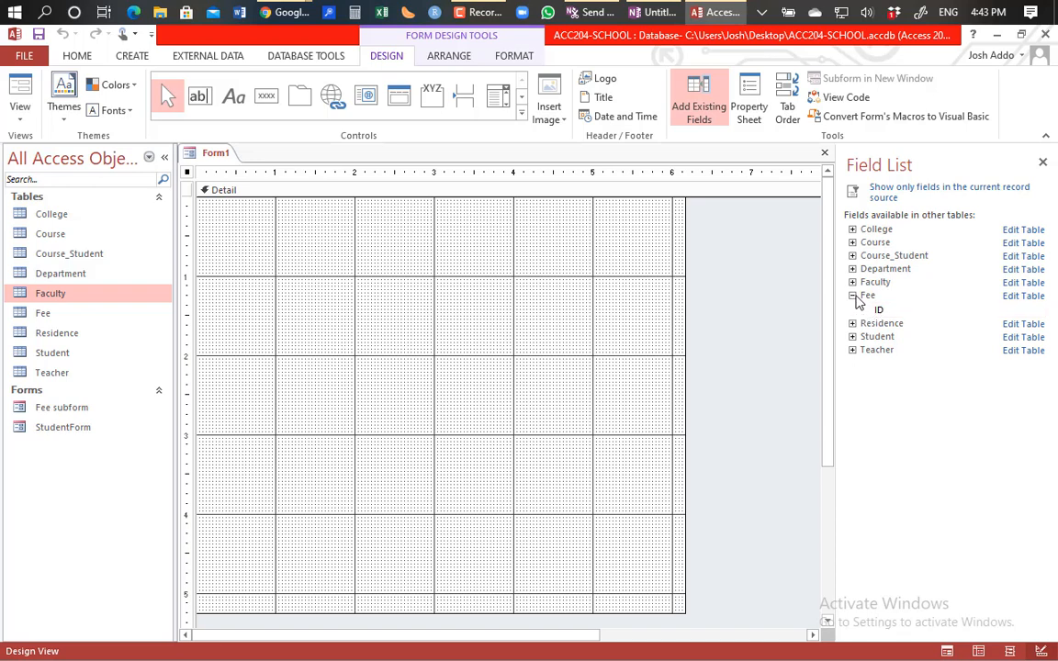
click(853, 296)
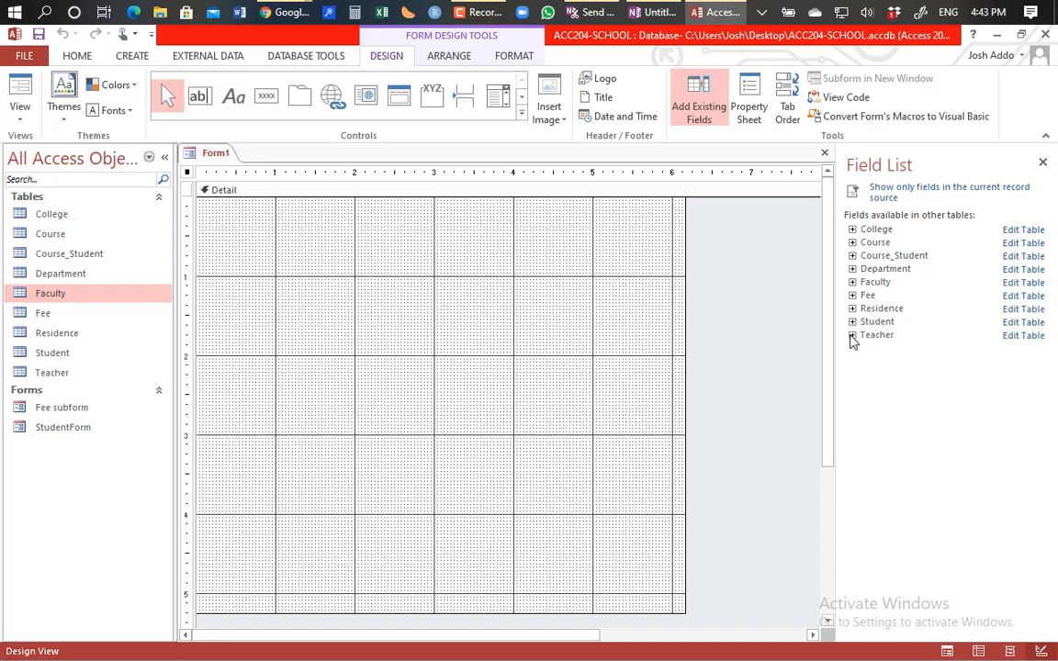
click(852, 337)
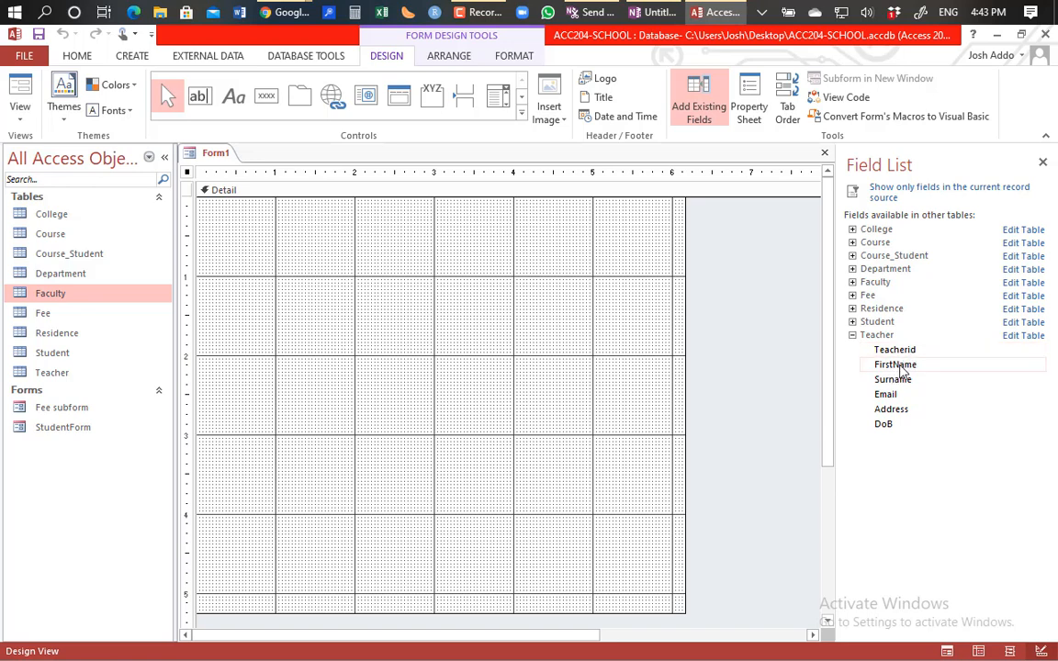
Step: Place Teacher FirstName, Surname, Email, Address and DoB on Form1, deleting the old lone FirstName box
drag(899, 367, 345, 294)
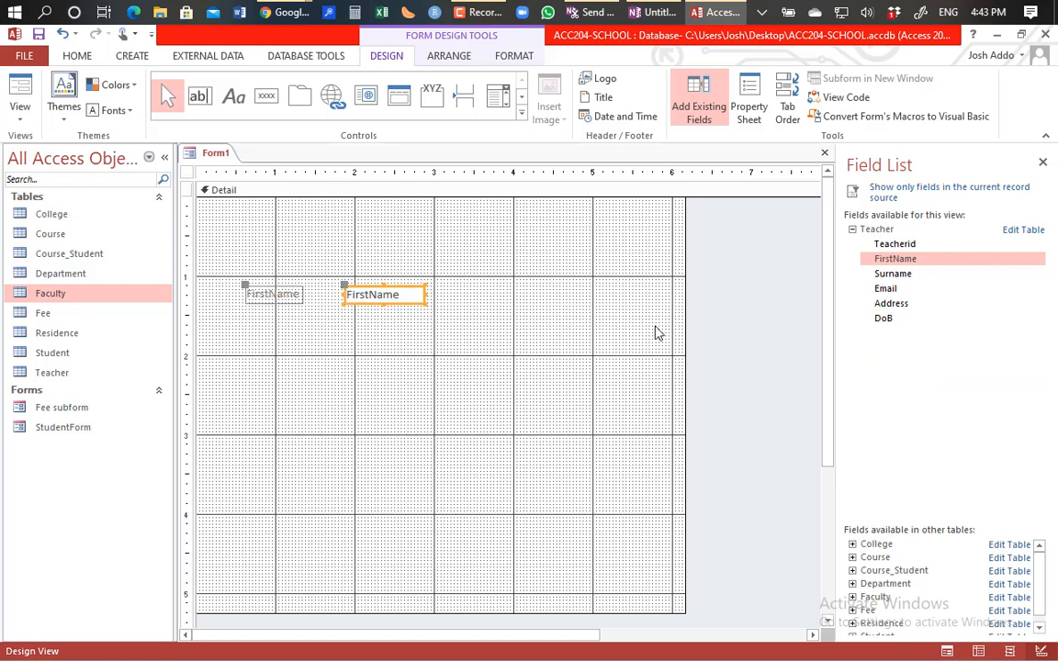
click(896, 276)
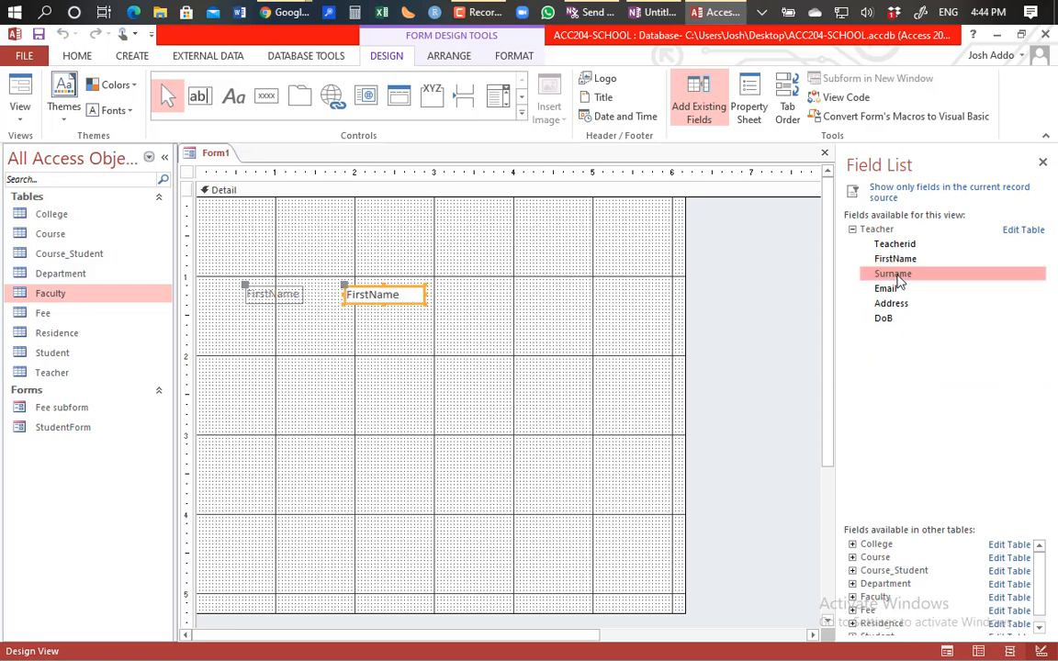
click(889, 262)
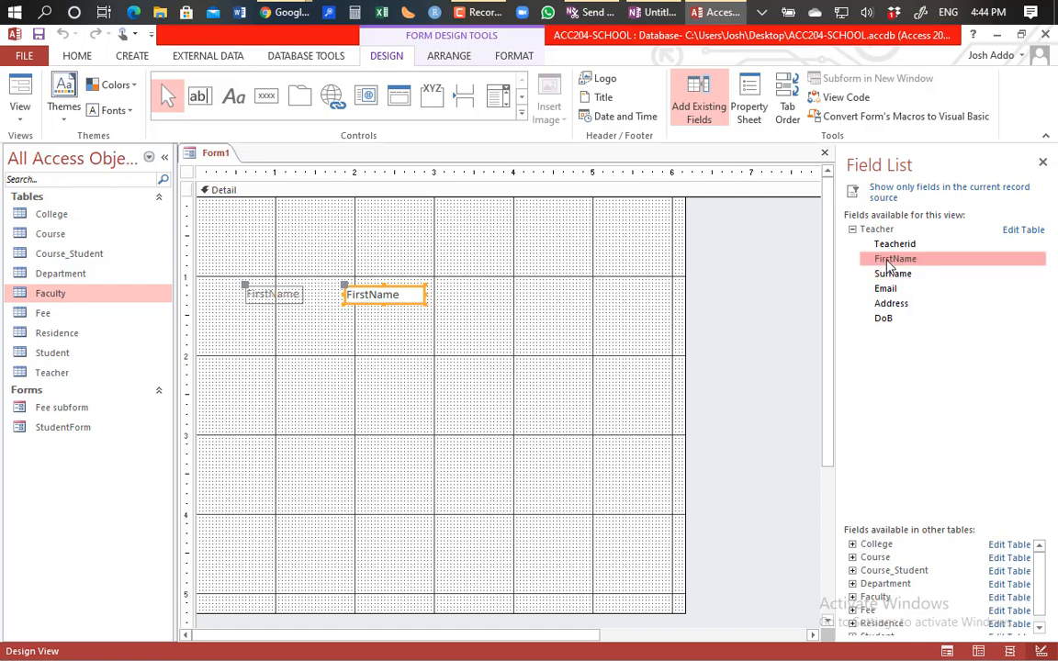
key(shift+Down)
key(shift+Down)
key(shift+Down)
key(shift+Down)
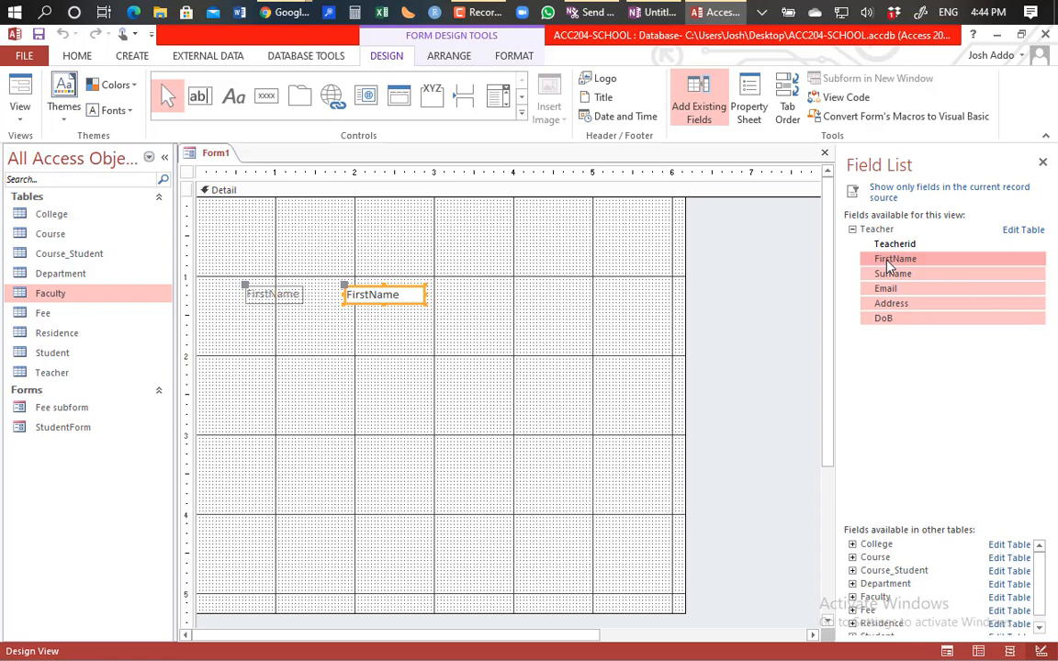
drag(889, 264, 276, 358)
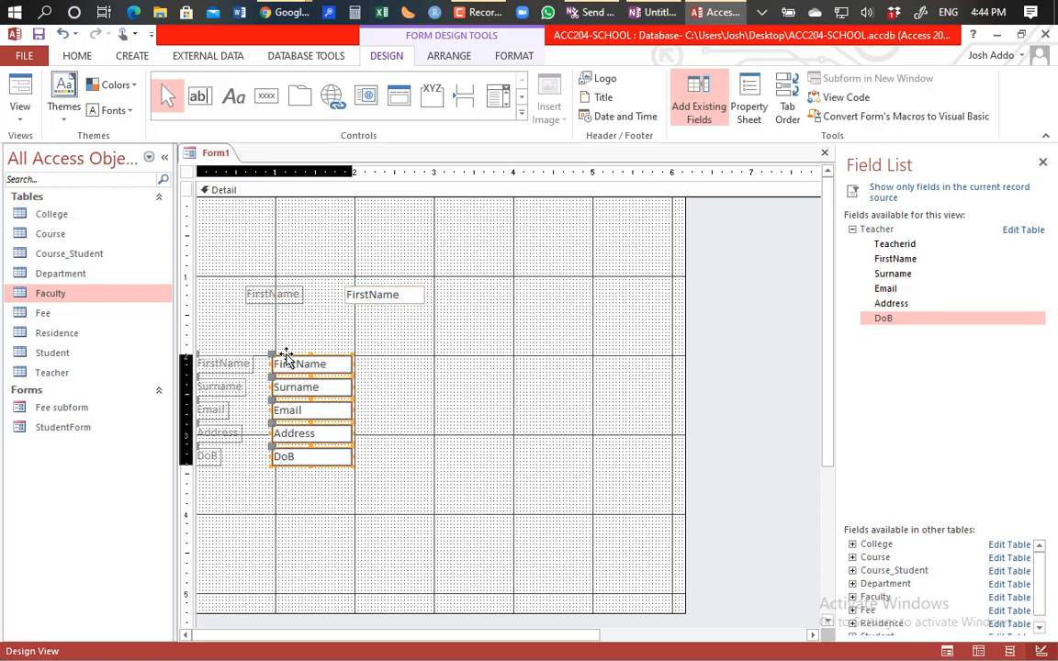
drag(287, 357, 385, 346)
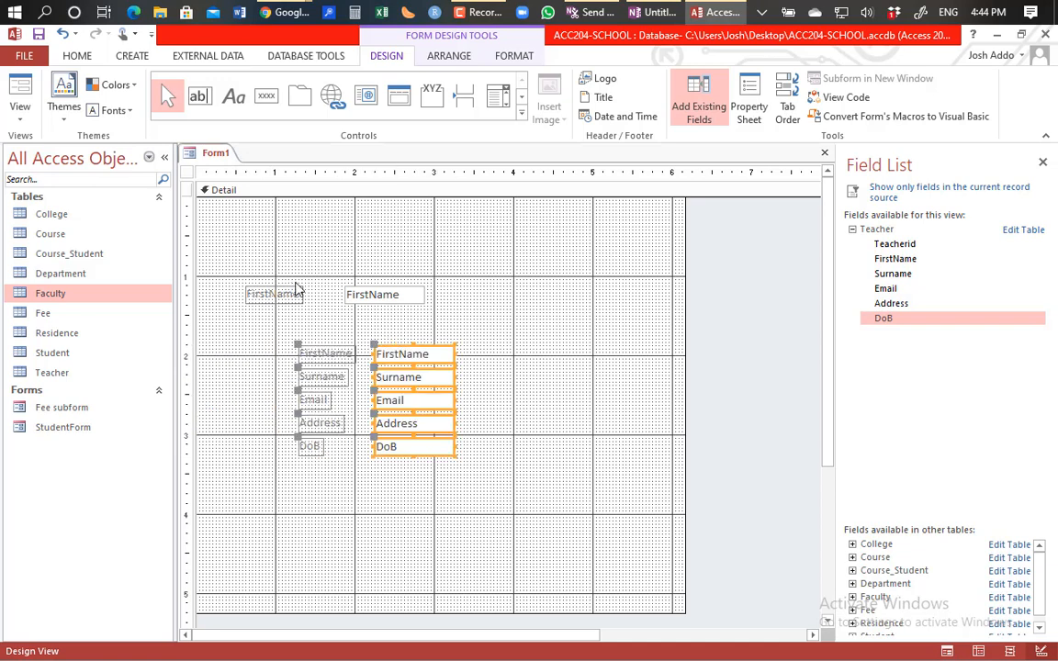
click(362, 298)
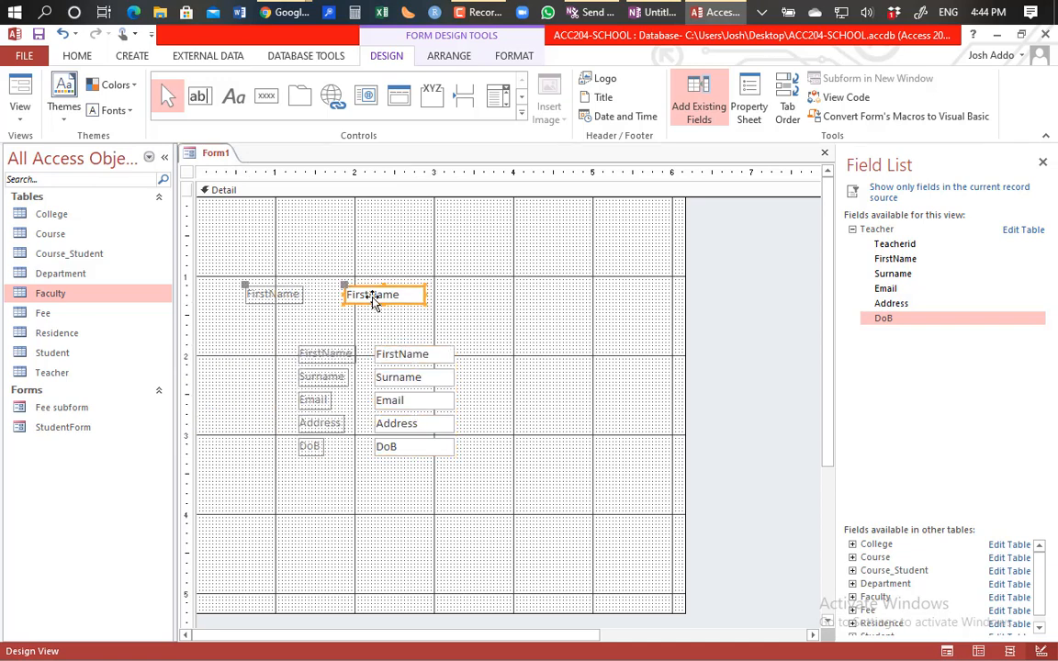
key(Delete)
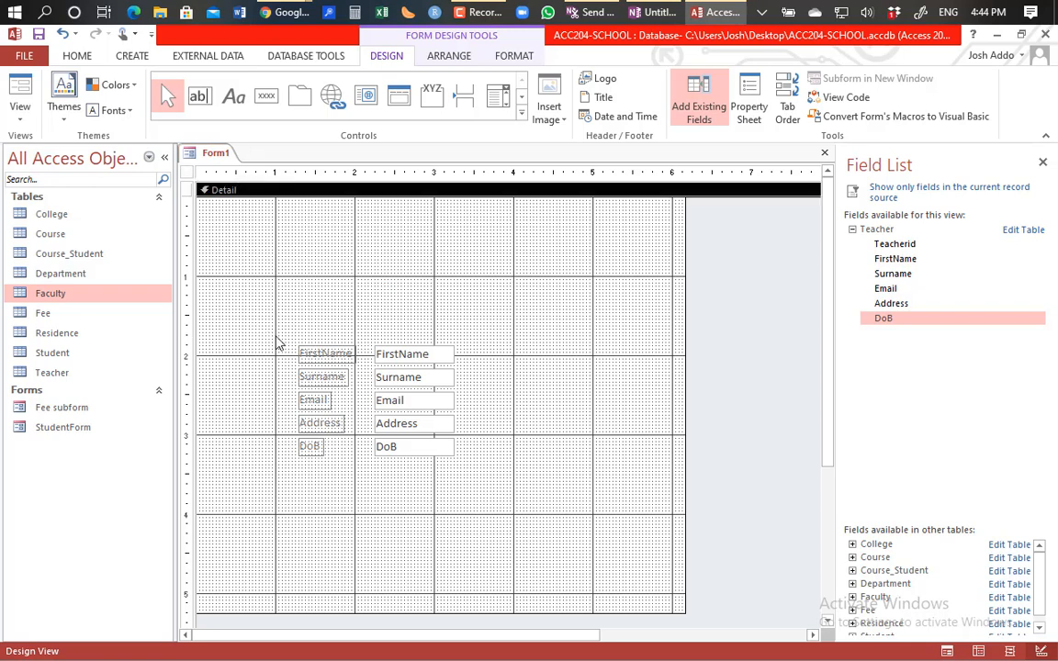
Step: Move the five Teacher label and text box pairs higher and widen them slightly
drag(270, 338, 484, 498)
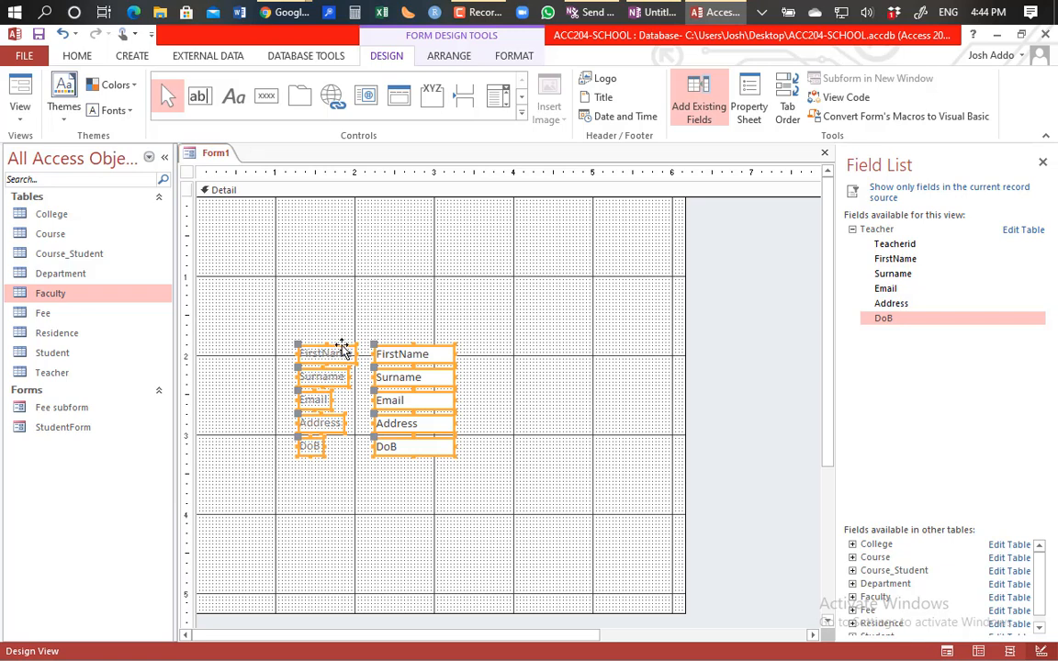
drag(343, 345, 358, 254)
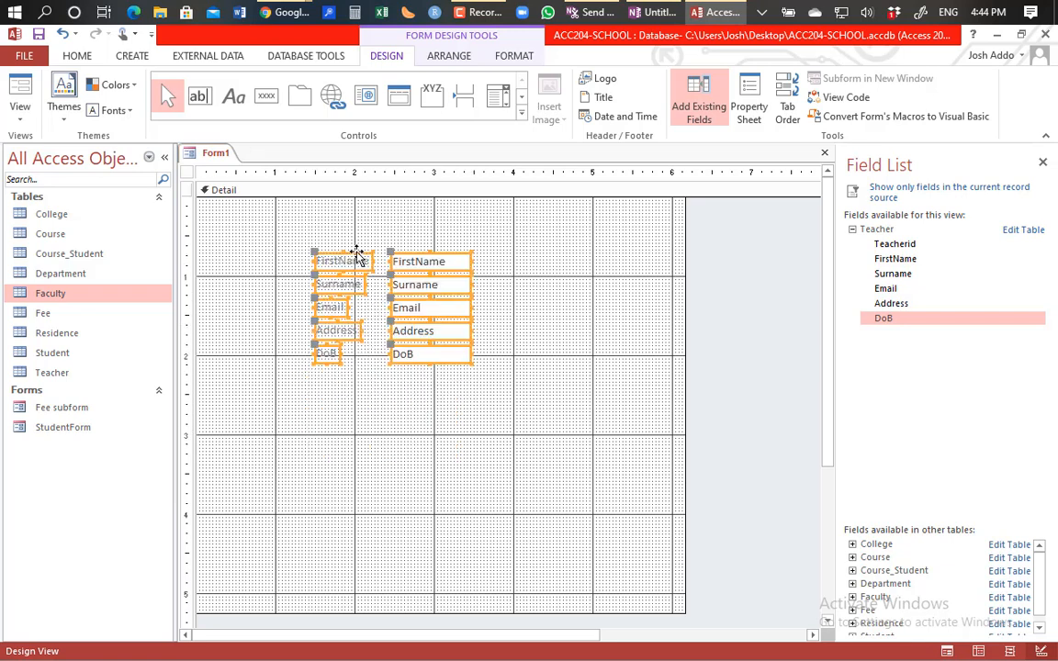
click(317, 257)
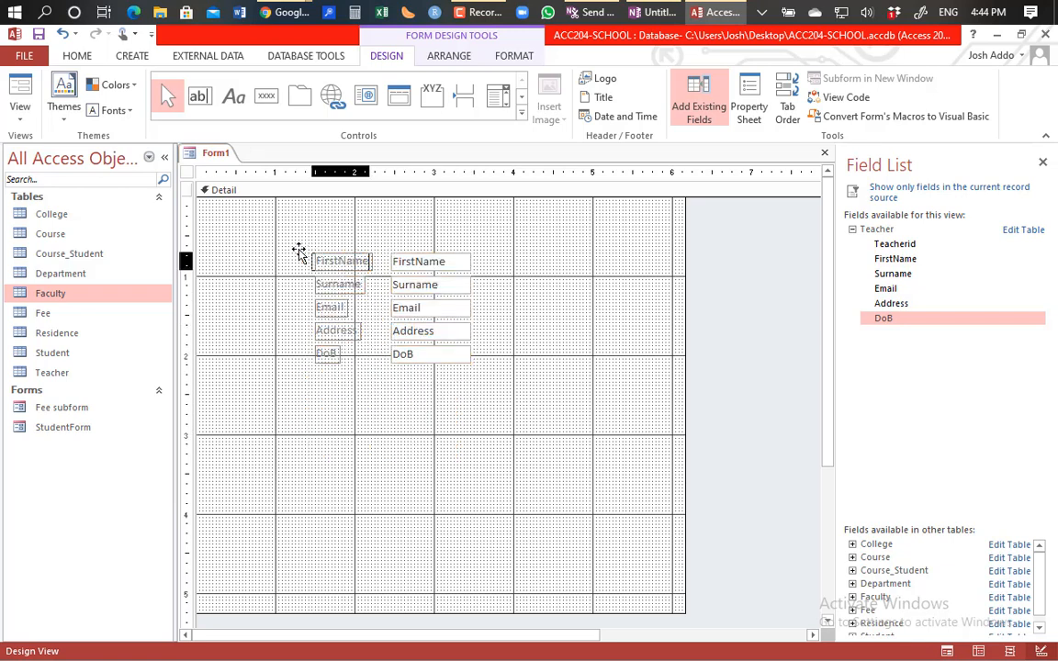
key(ctrl+a)
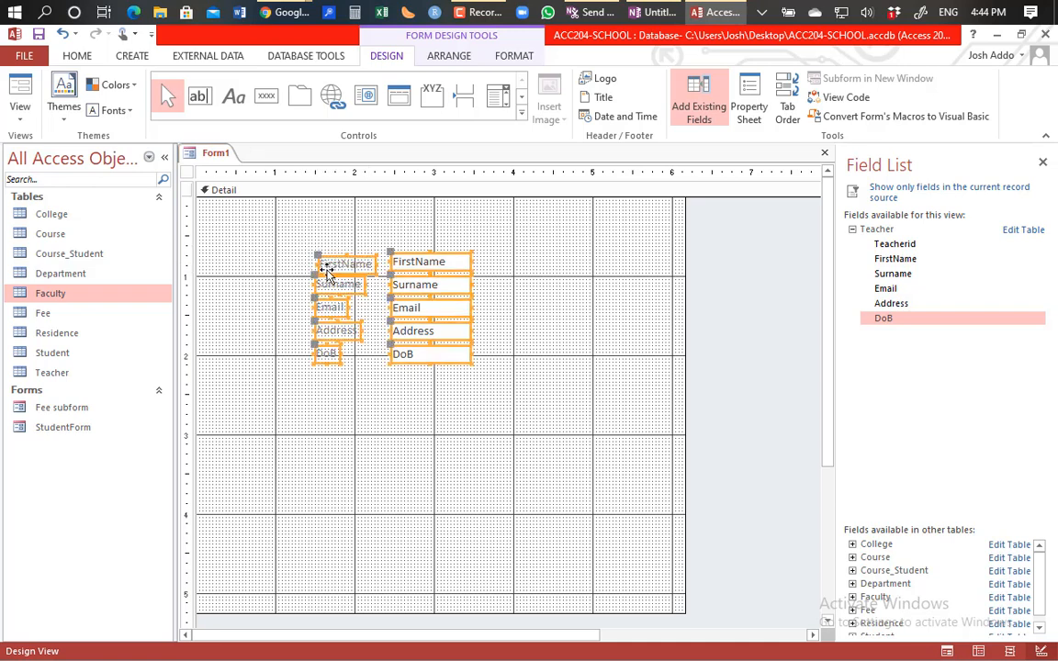
key(ctrl+z)
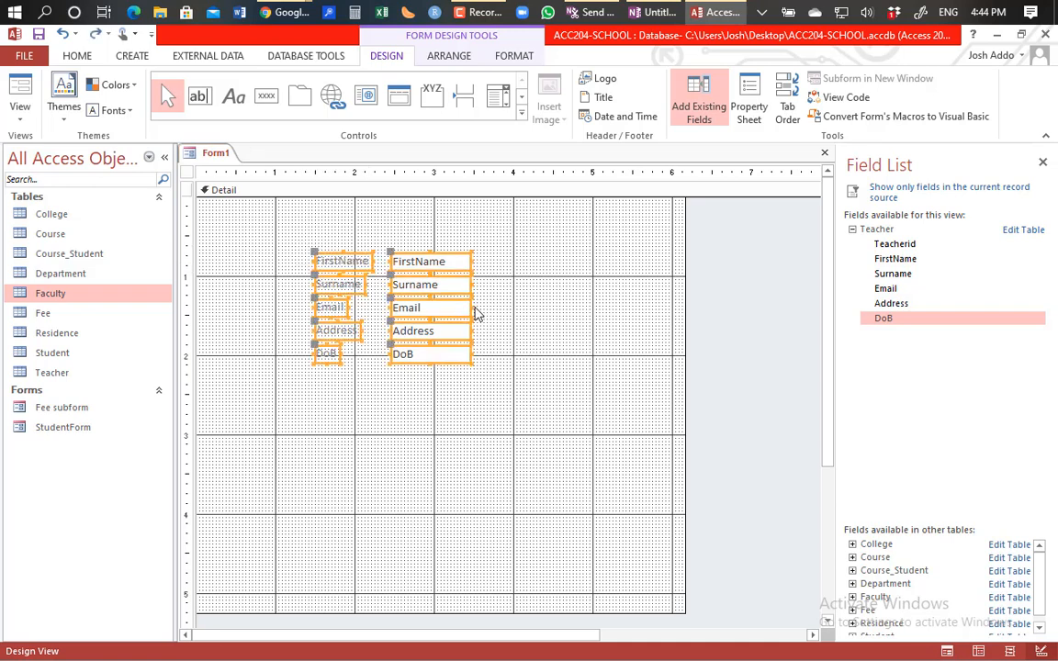
mouse_move(469, 306)
mouse_down()
mouse_move(495, 306)
mouse_move(477, 309)
mouse_up()
click(482, 389)
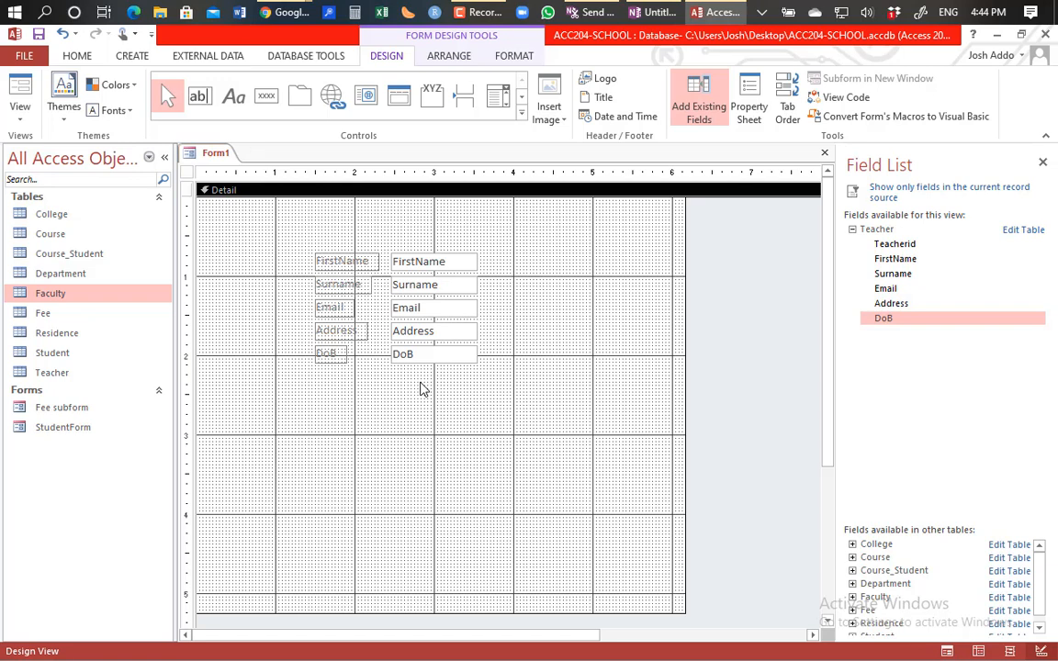
Step: Widen the FirstName, Surname, Email, Address and DoB text boxes together to one right edge
click(461, 261)
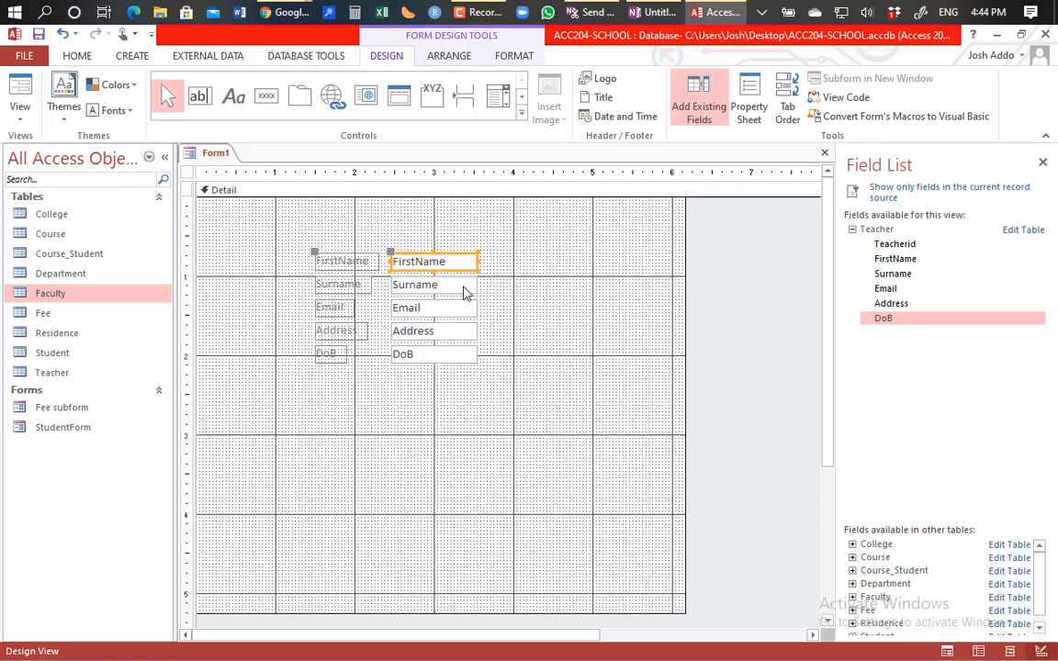
shift+click(464, 287)
shift+click(461, 312)
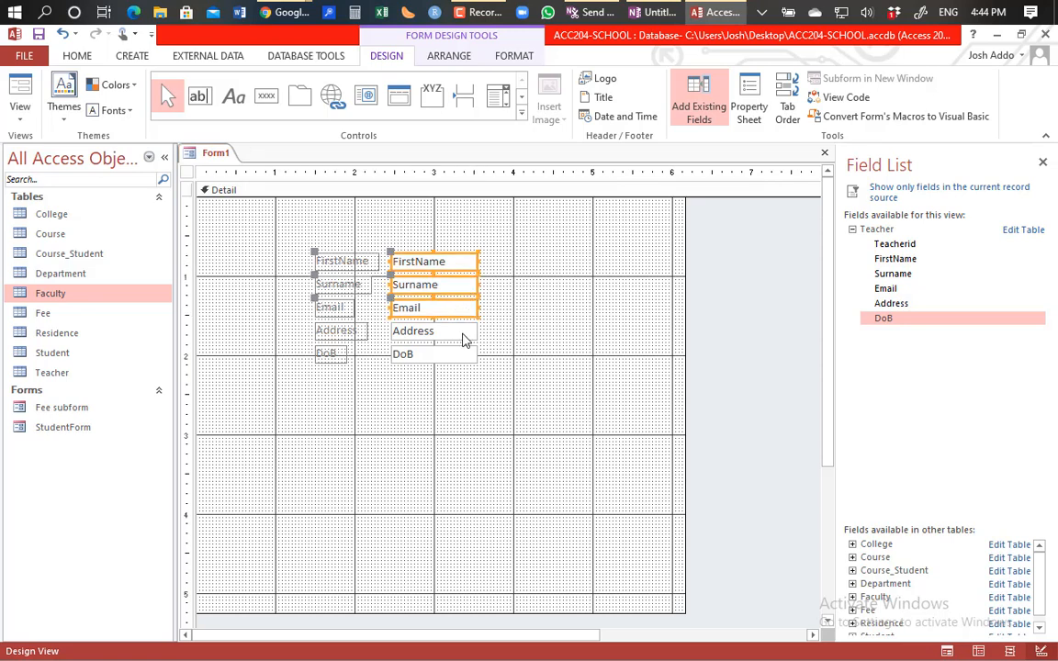
shift+click(454, 333)
shift+click(459, 352)
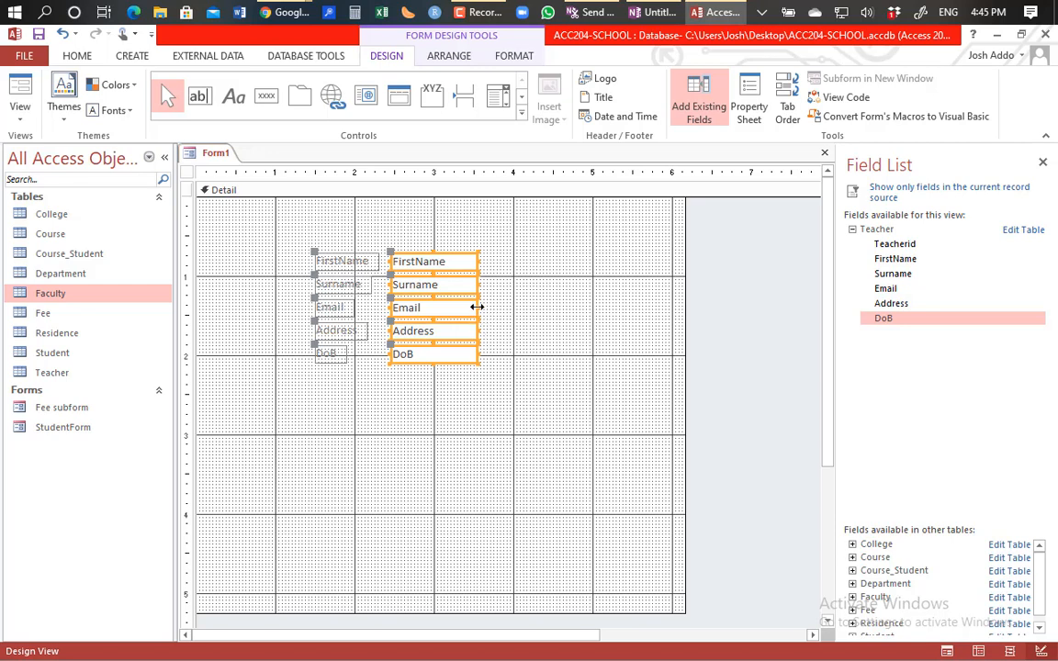
drag(476, 307, 633, 309)
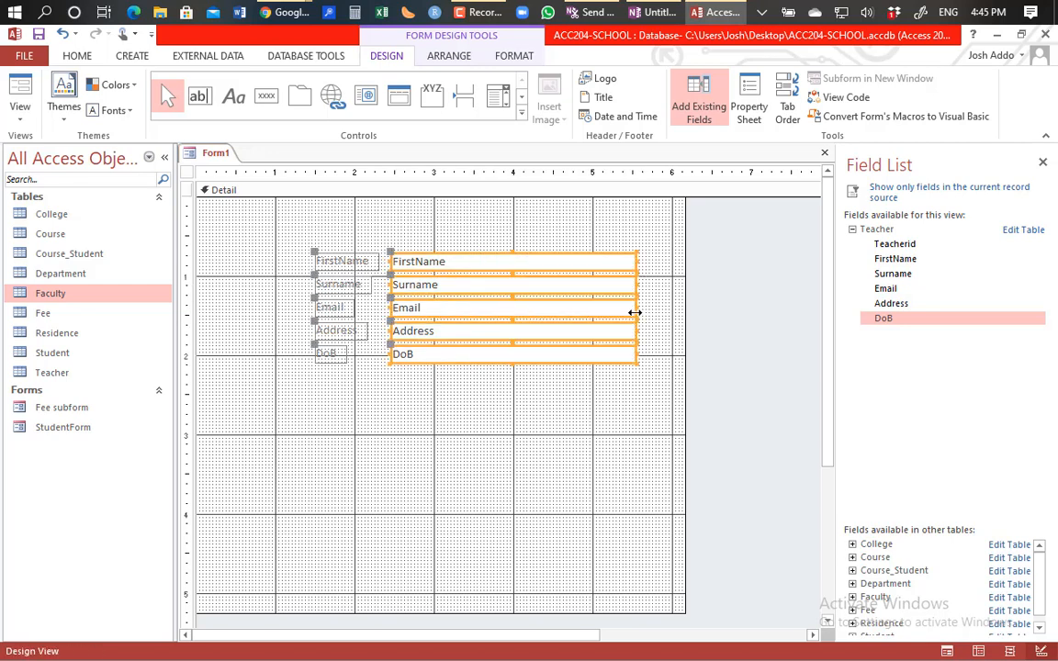
click(457, 468)
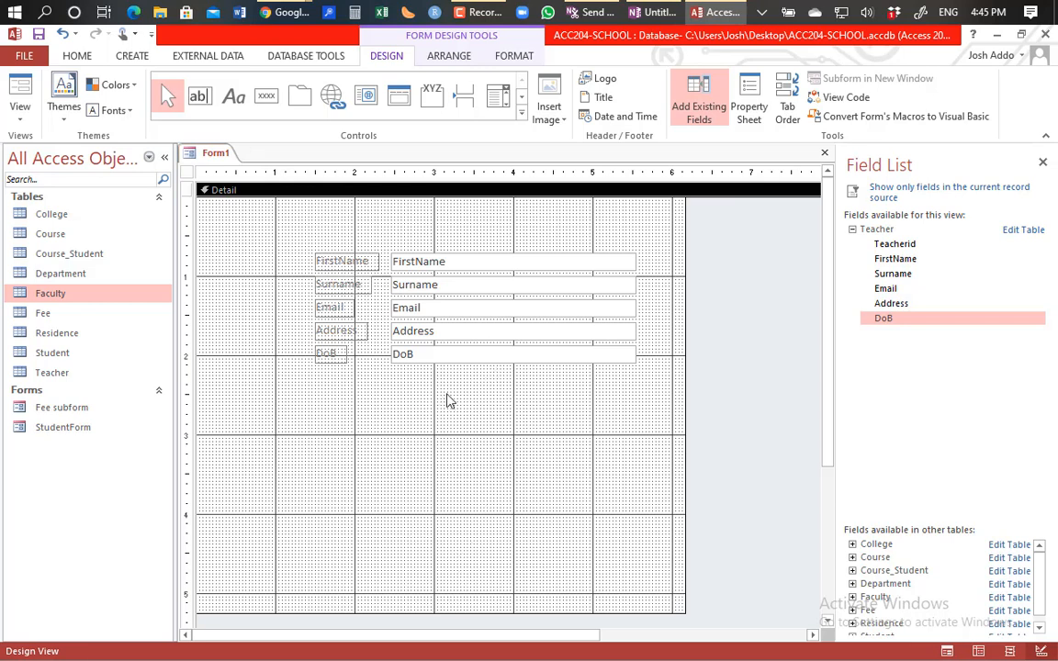
Step: Select all five Teacher label and text box pairs and nudge them into the Detail section's top-left corner
drag(306, 237, 591, 417)
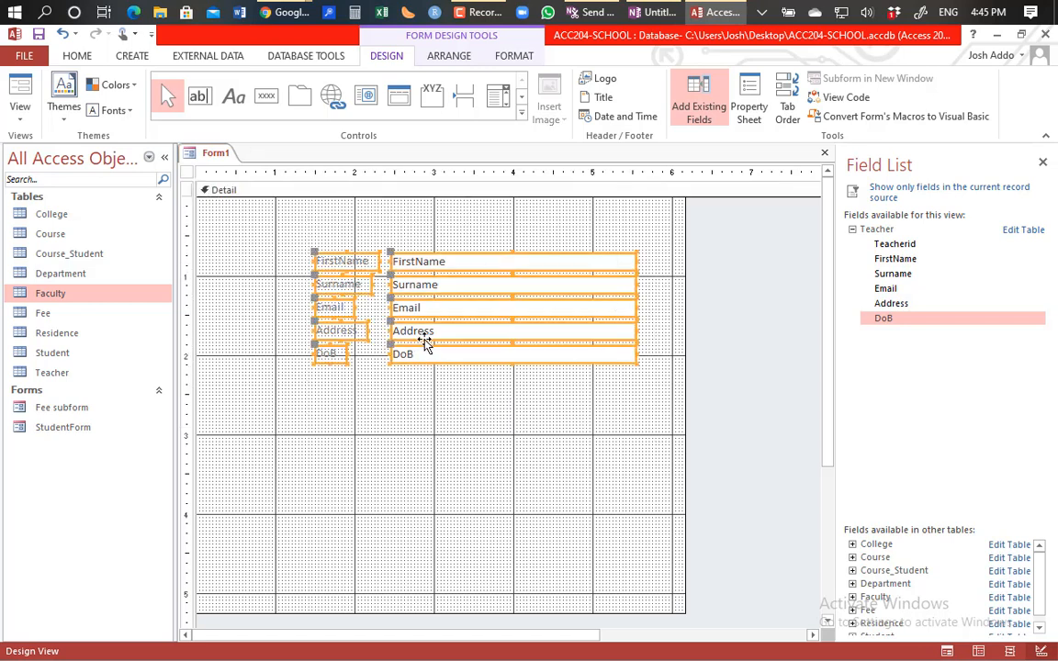
key(Left)
key(Left)
key(Left)
key(Left)
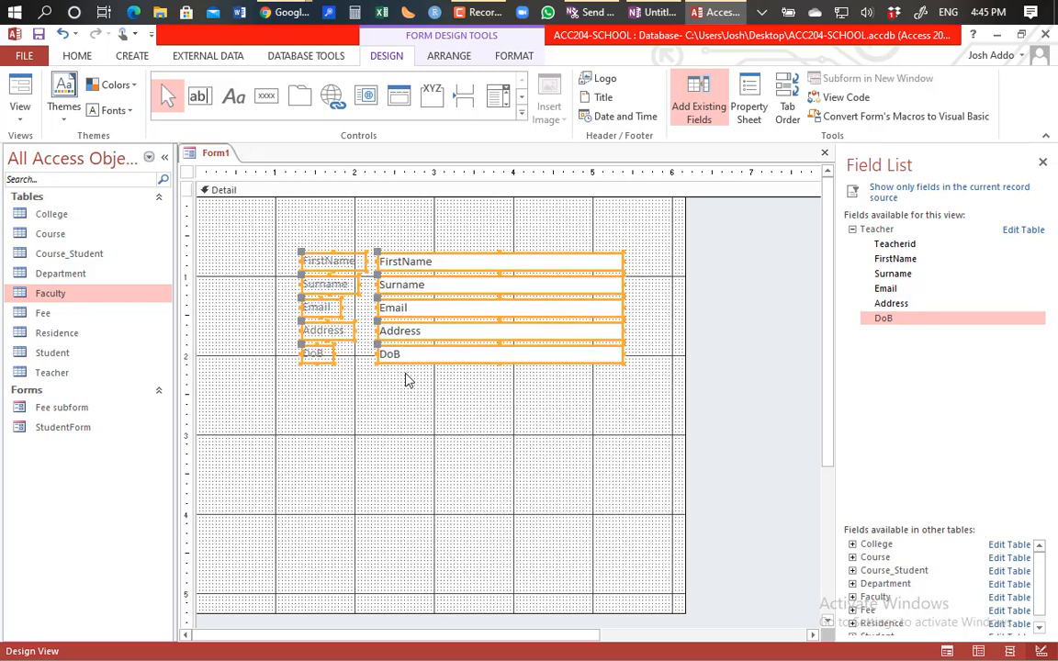
key(Left)
key(Left)
key(Left)
key(Left)
key(Left)
key(Left)
key(Left)
key(Left)
key(Left)
key(Left)
key(Left)
key(Left)
key(Left)
key(Left)
key(Left)
key(Left)
key(Left)
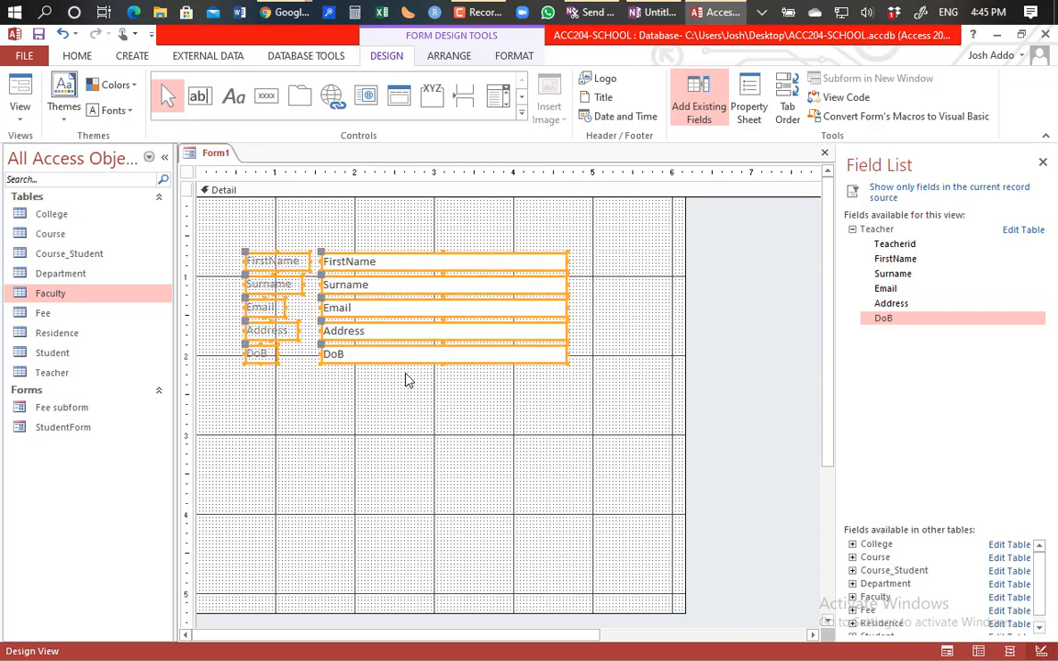
key(Left)
key(Left)
key(Left)
key(Left)
key(Left)
key(Left)
key(Left)
key(Left)
key(Left)
key(Left)
key(Left)
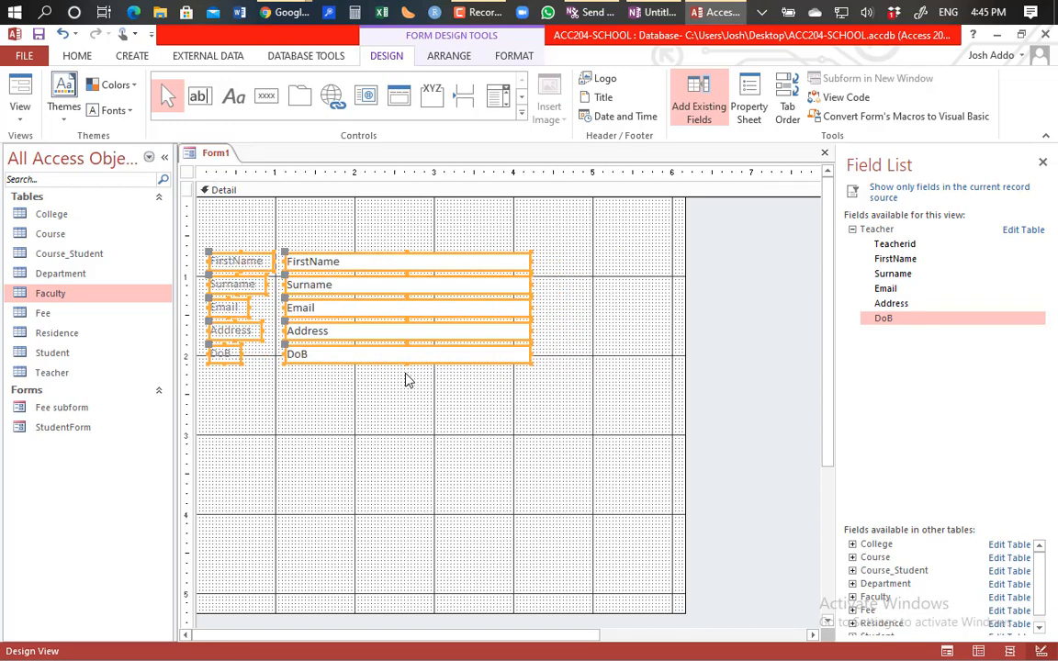
key(Up)
key(Up)
key(Up)
key(Up)
key(Up)
key(Up)
key(Up)
key(Up)
key(Up)
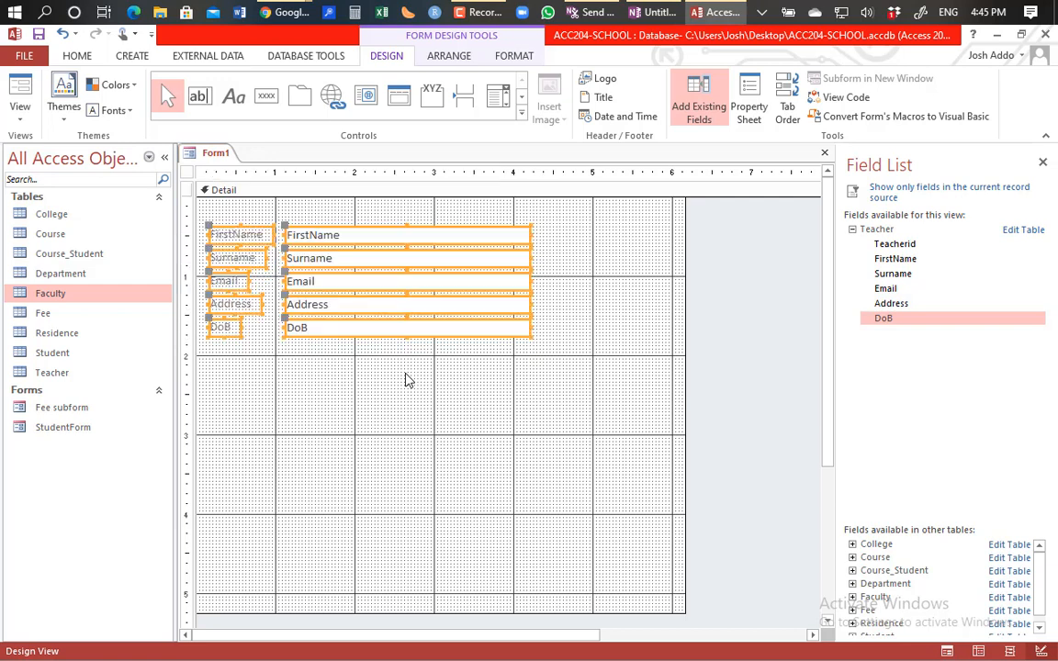
key(Up)
key(Up)
key(Up)
key(Up)
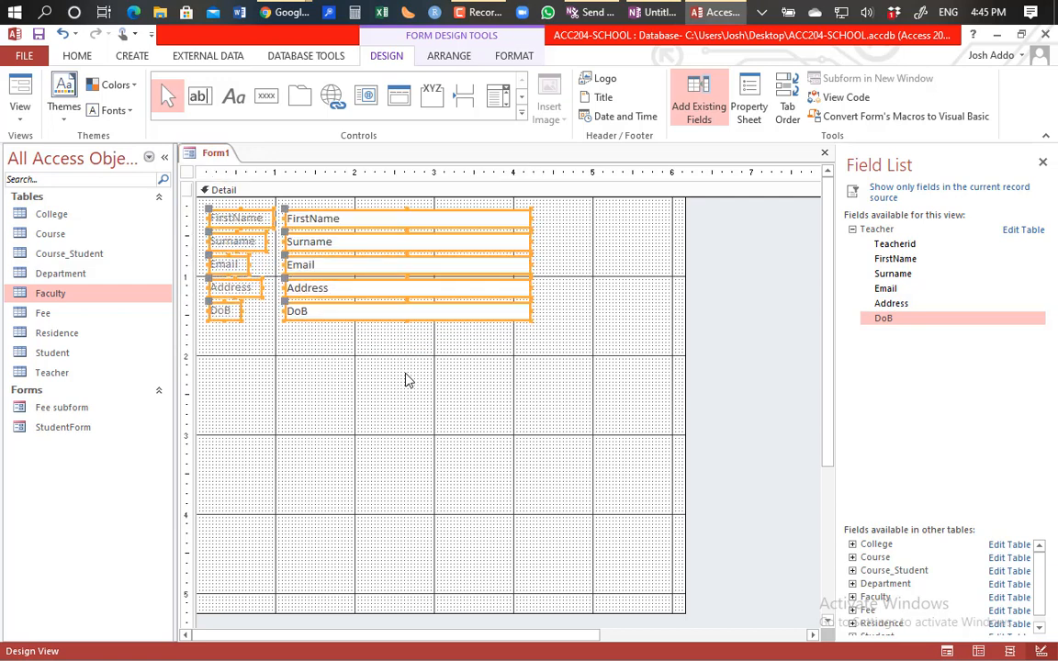
key(Left)
key(Left)
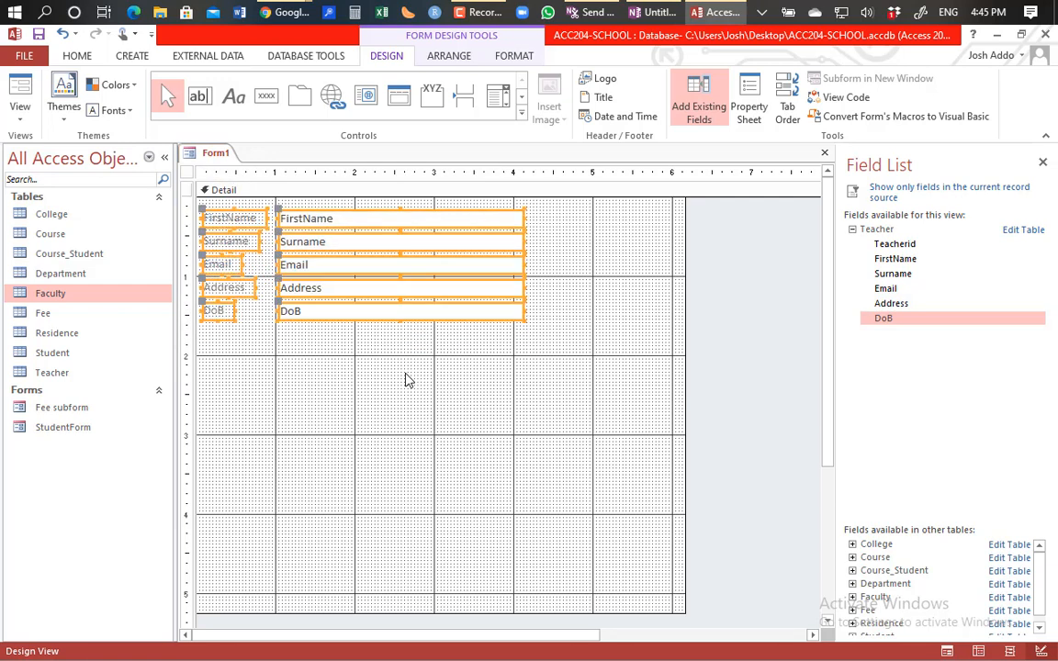
Step: Shrink the Detail section to about 2 inches tall and narrow the form to just past the text boxes
key(Up)
click(411, 381)
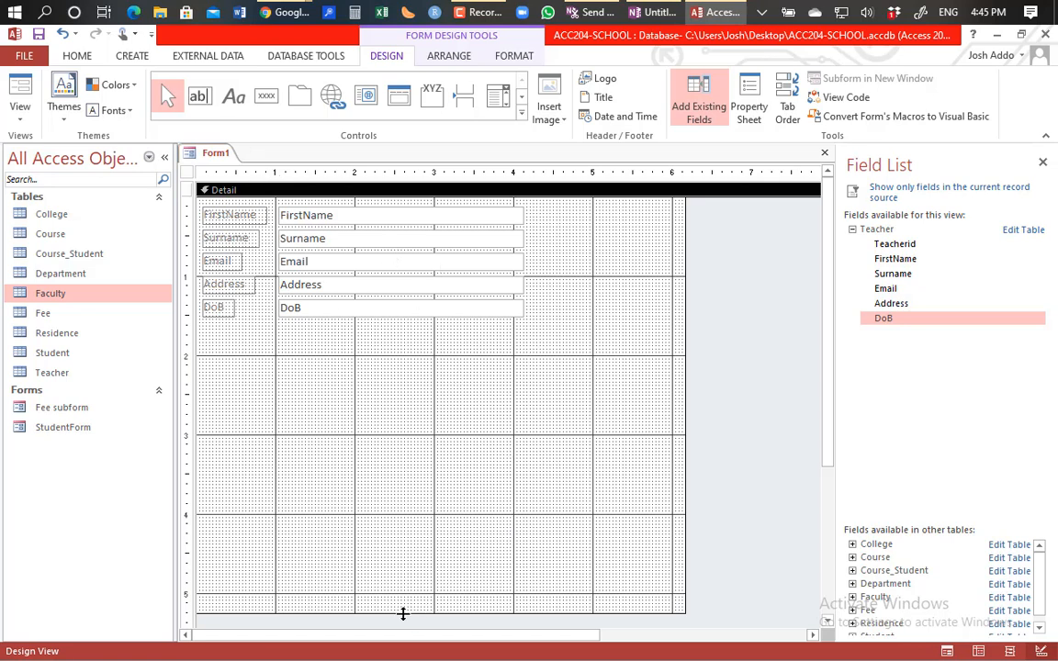
drag(402, 613, 400, 352)
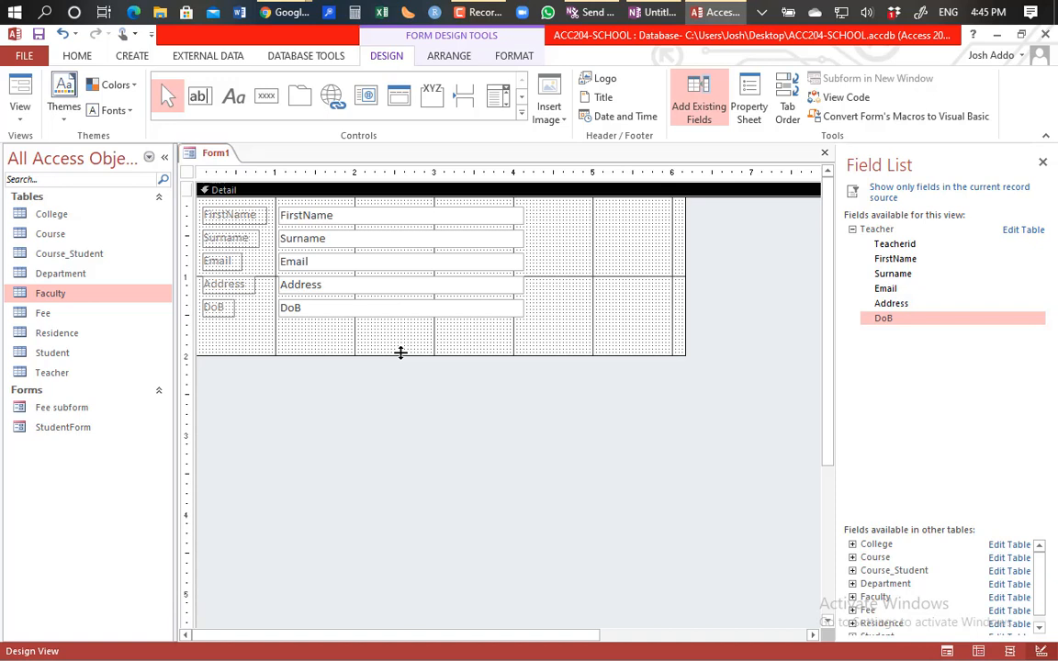
drag(685, 265, 541, 286)
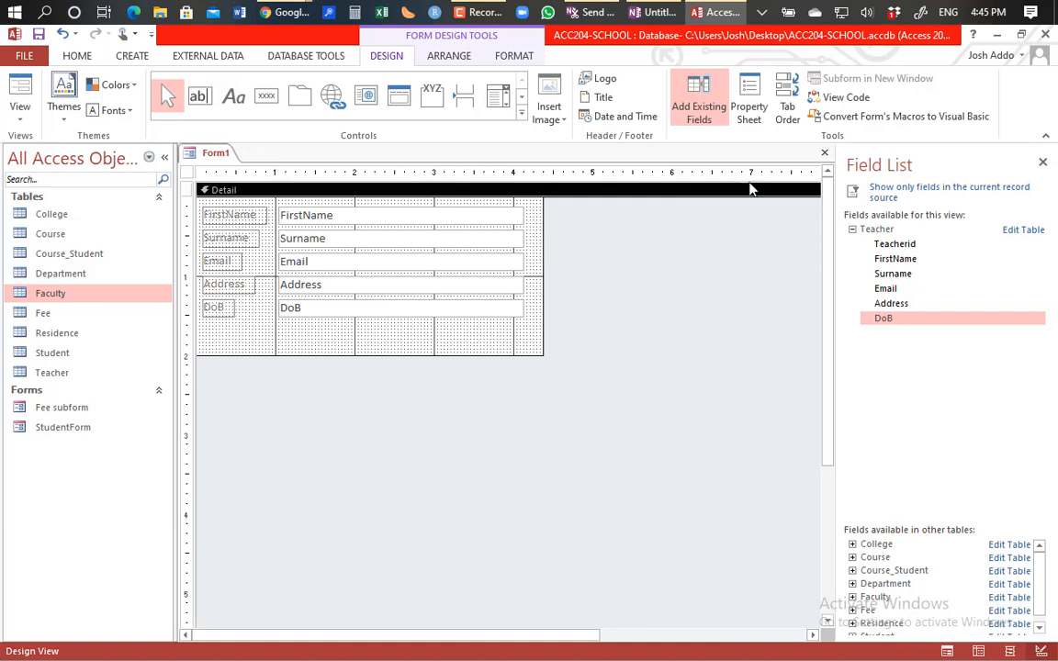
Step: Show the Property Sheet with the whole form's properties listed instead of a single control's
click(748, 107)
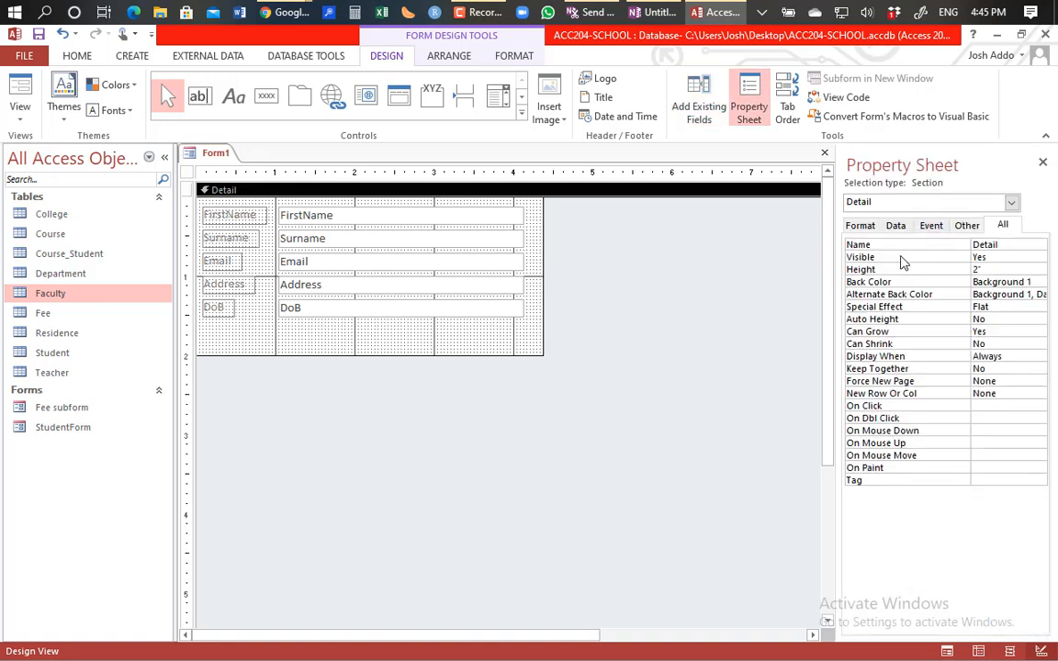
click(1011, 202)
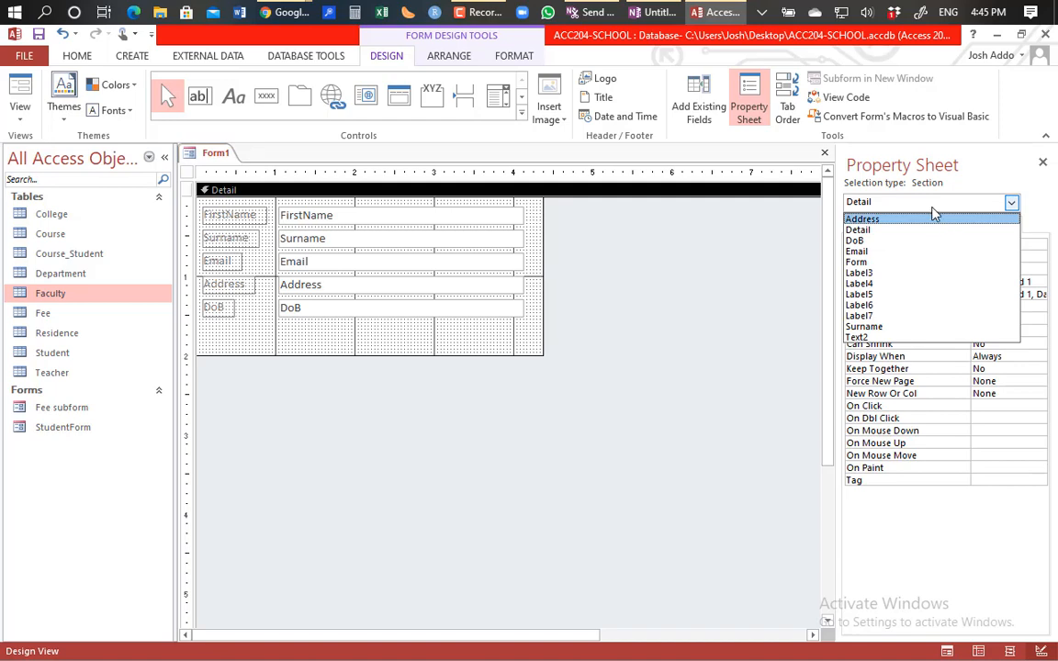
click(544, 317)
click(667, 311)
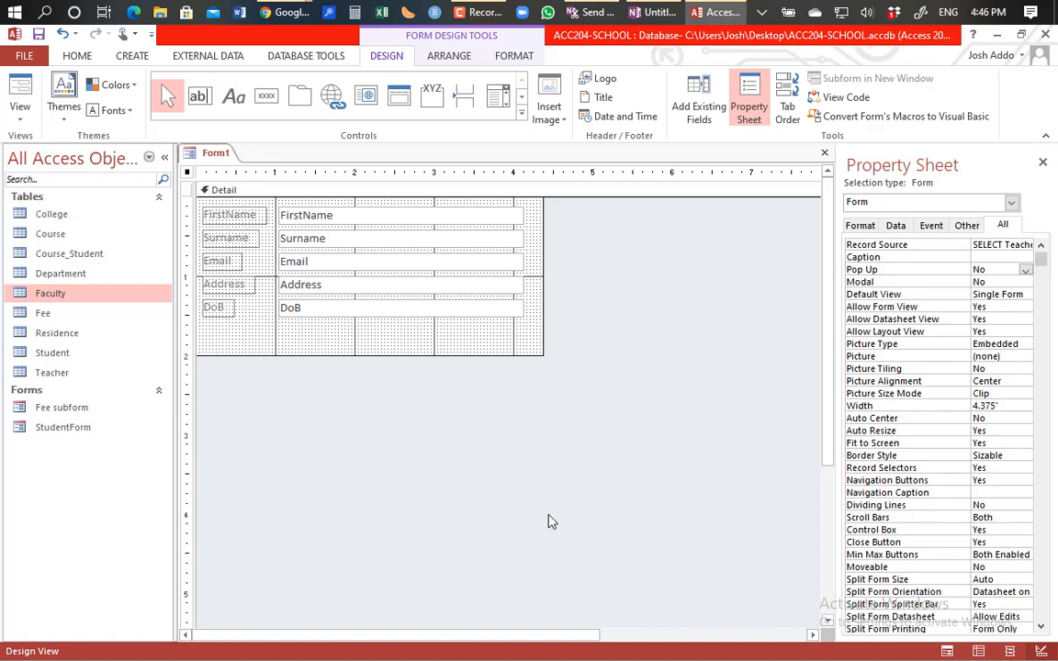
click(406, 310)
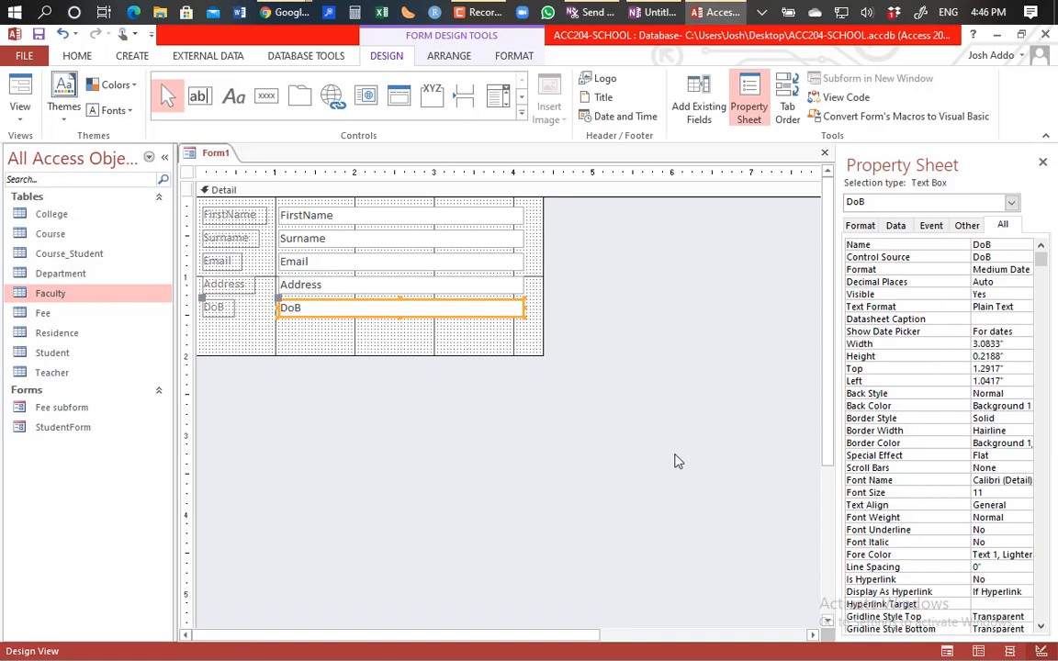
click(647, 468)
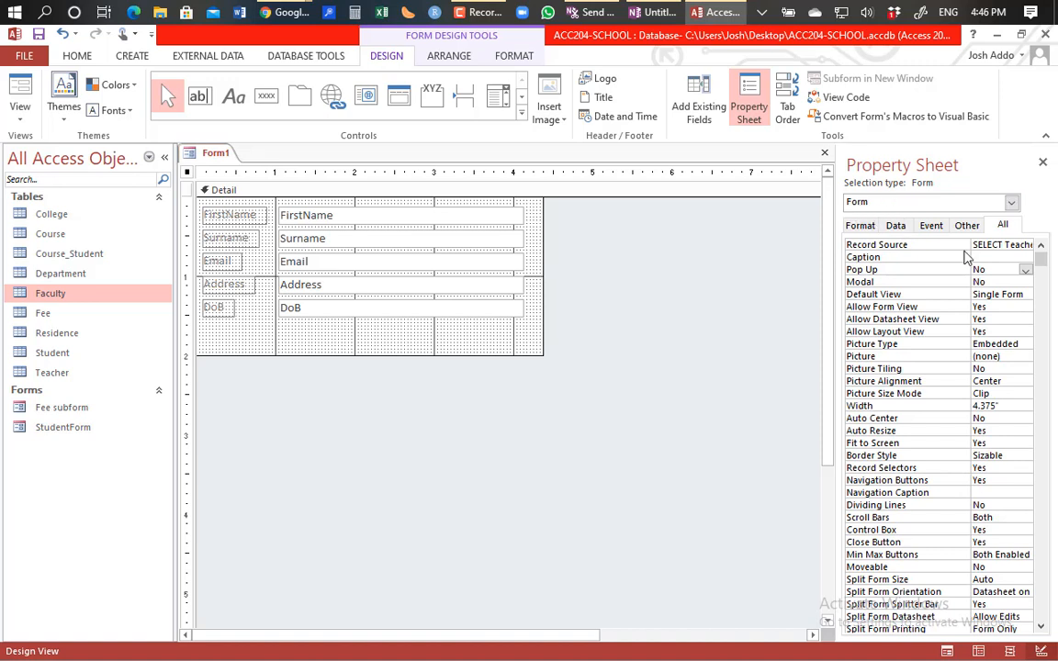
Step: Set the form's Pop Up property to Yes and switch to Form View
click(1025, 270)
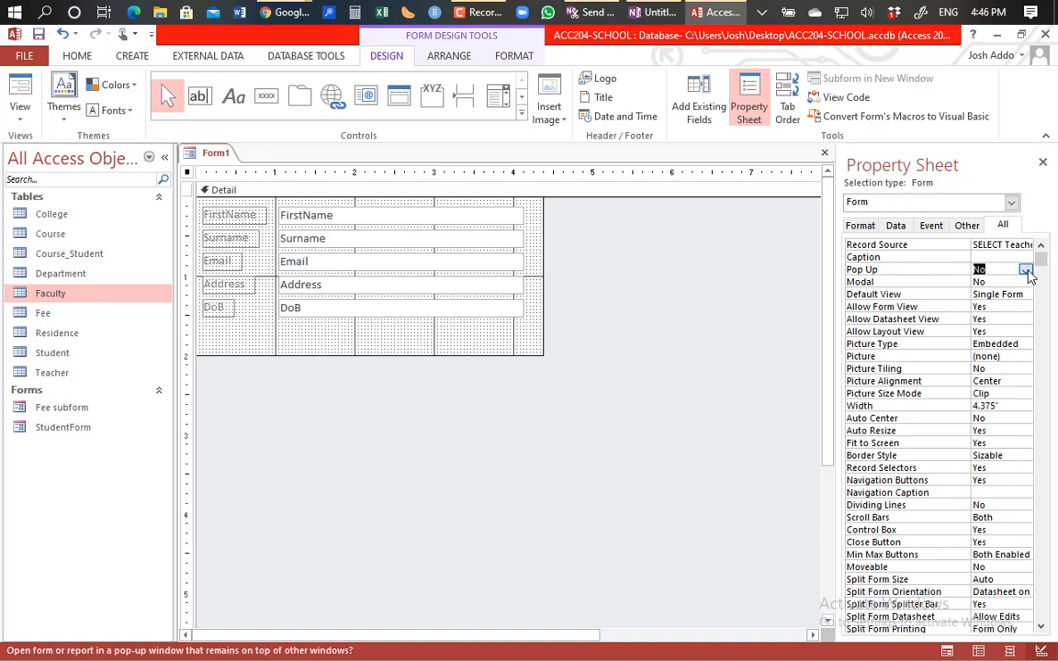
click(987, 282)
click(28, 84)
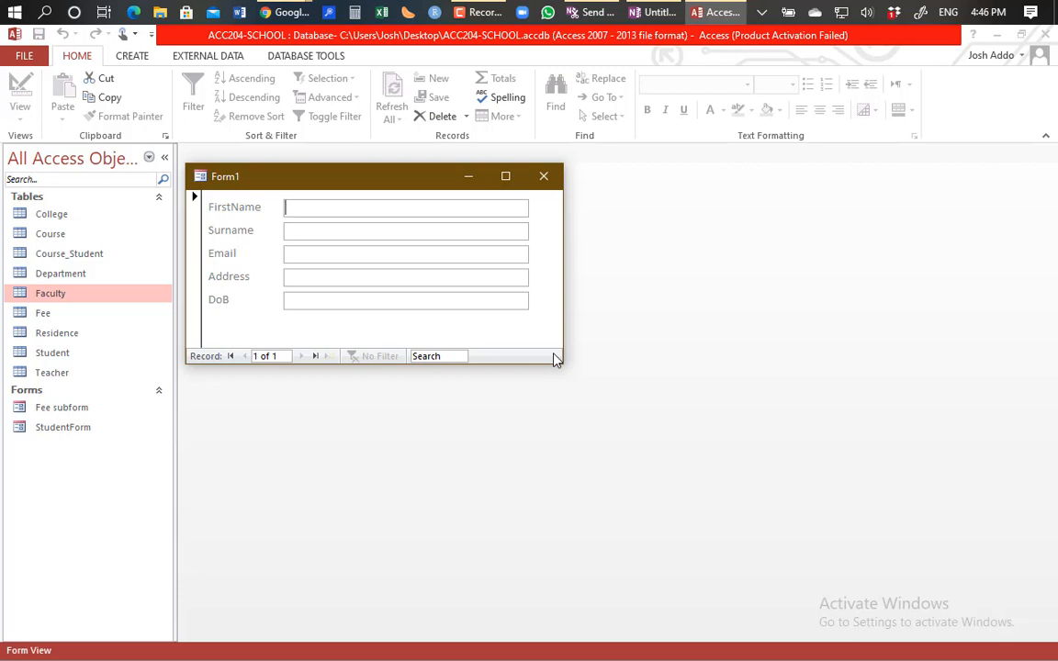
Step: Switch the floating Form1 window back to Design View from its title bar menu
right_click(289, 177)
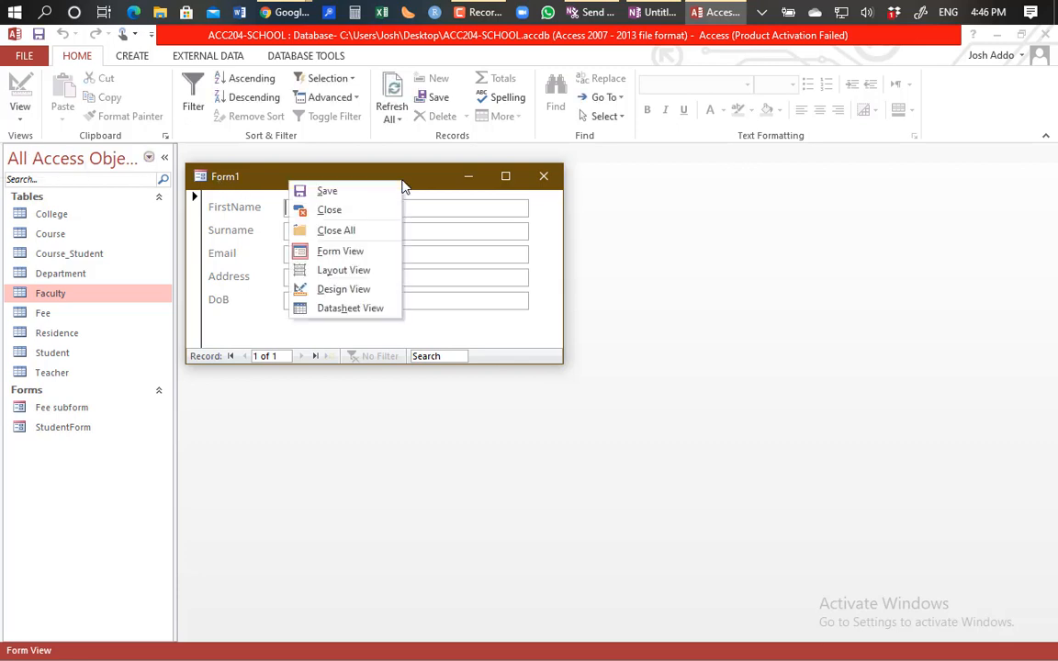
click(342, 289)
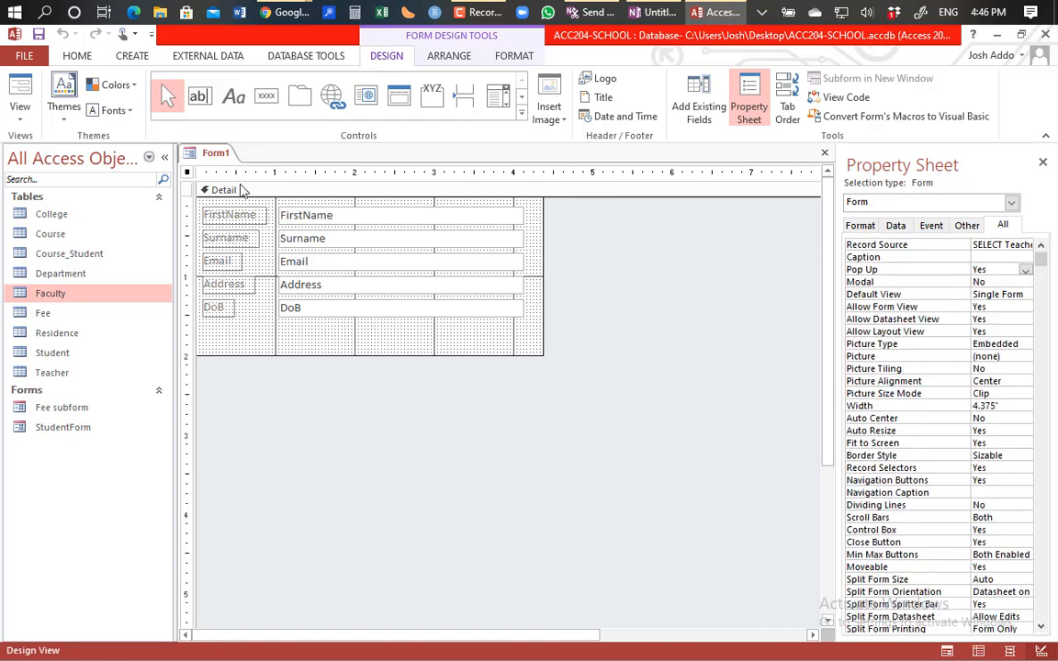
click(209, 192)
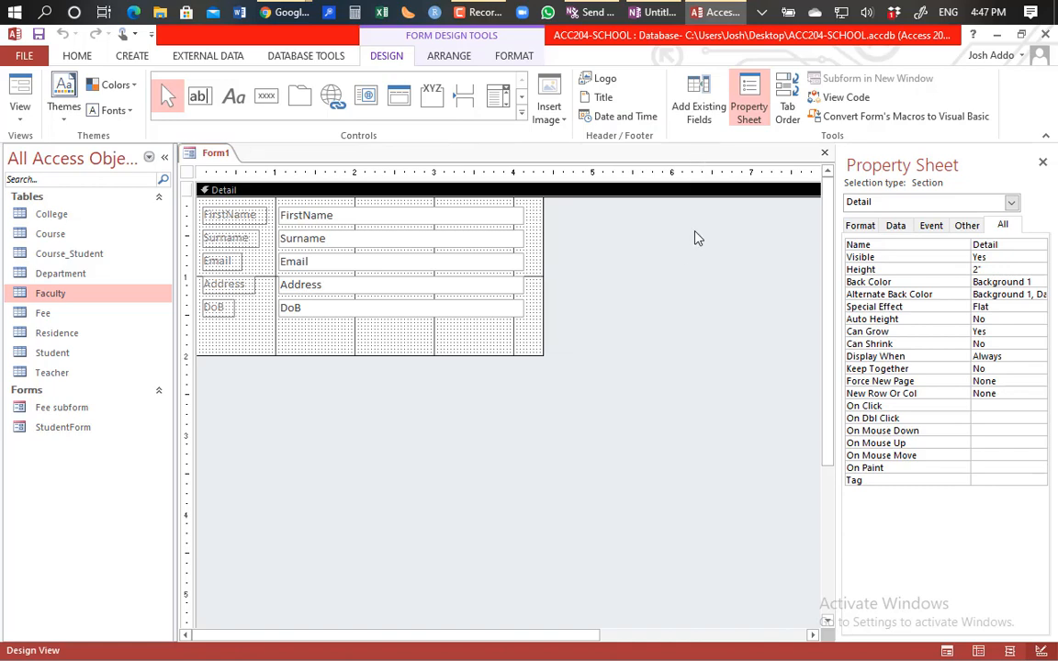
right_click(674, 244)
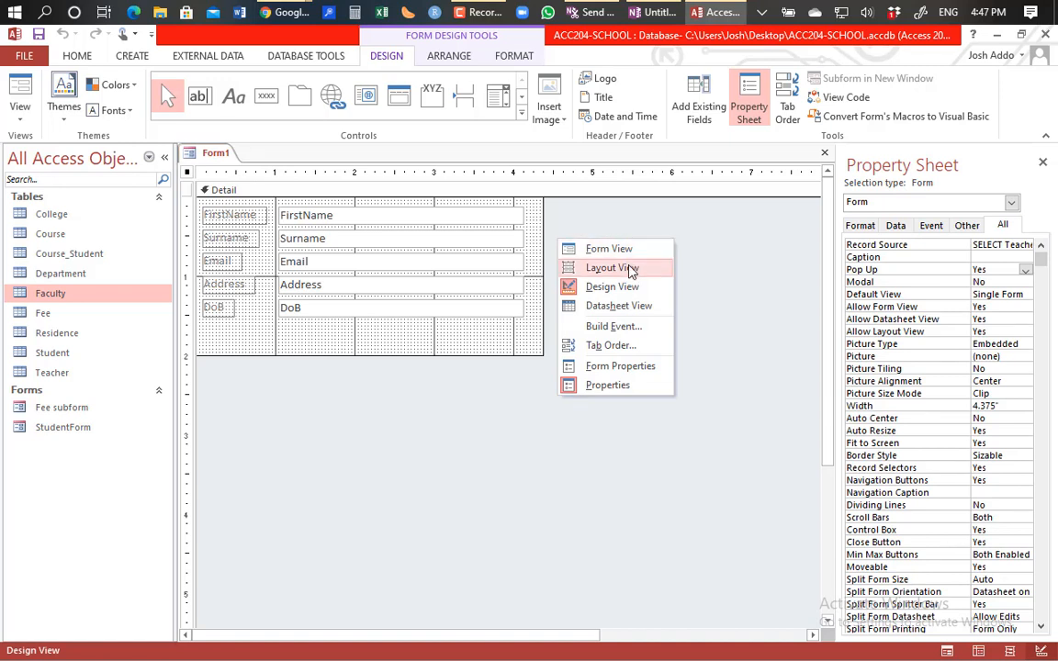
click(698, 234)
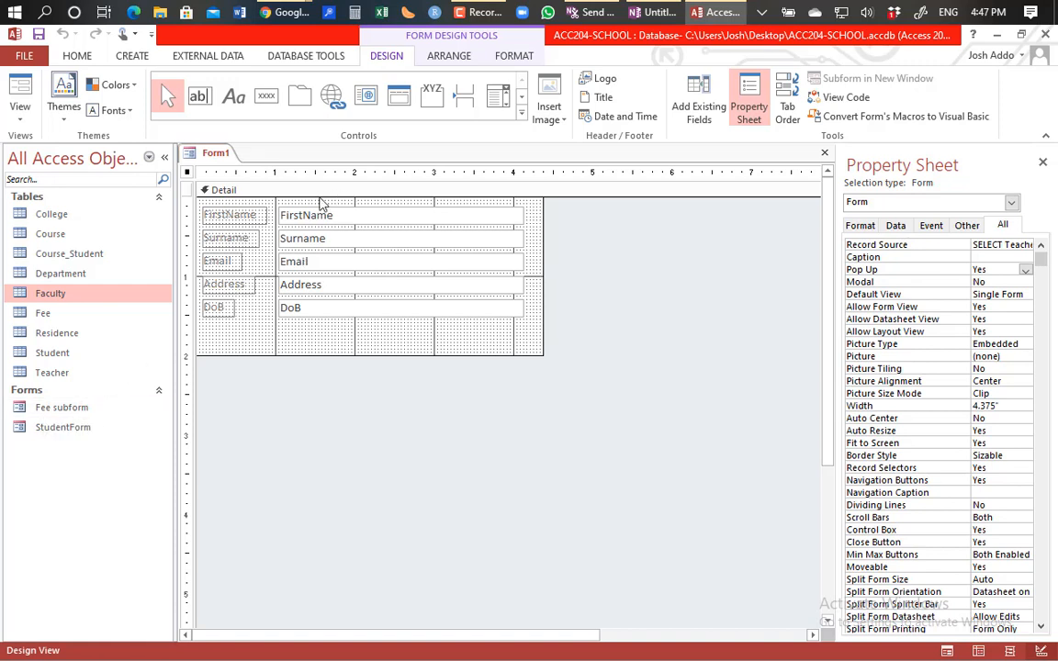
click(218, 193)
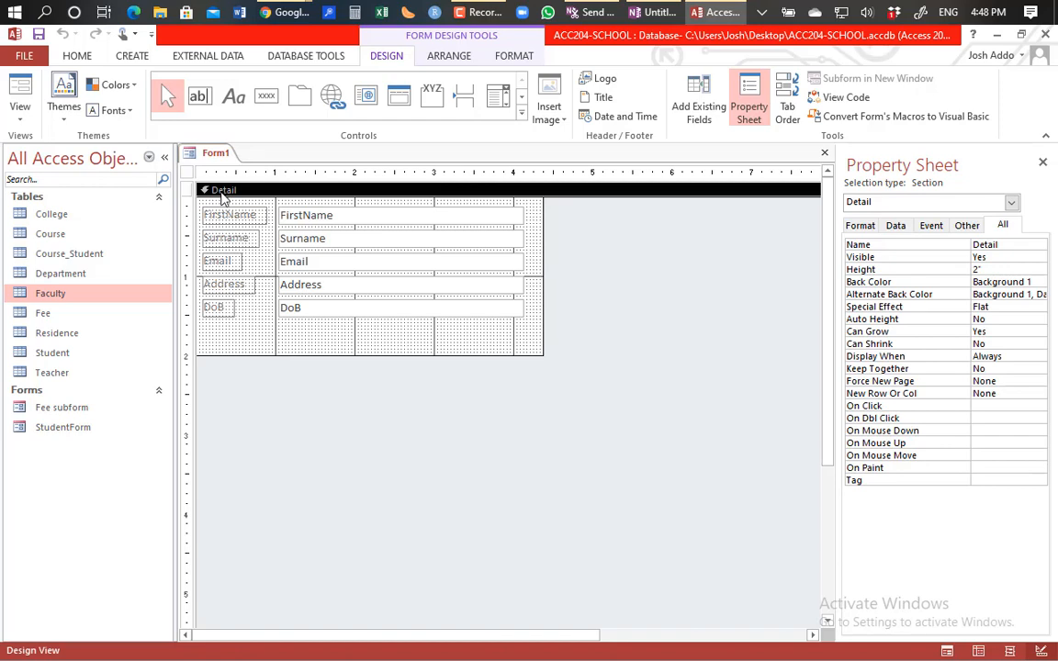
click(418, 173)
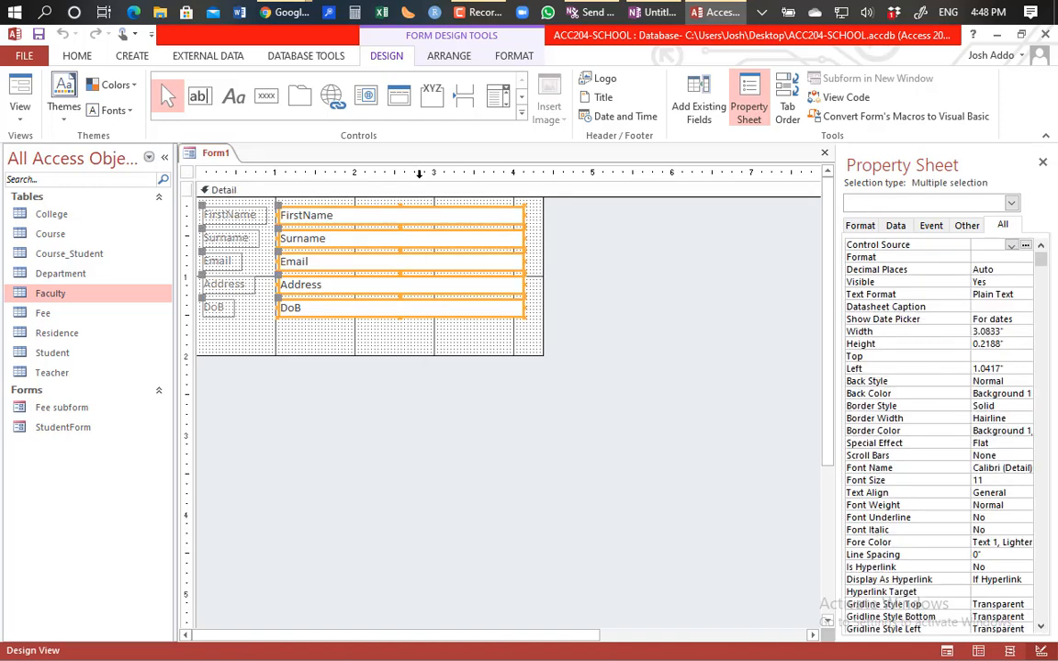
click(611, 296)
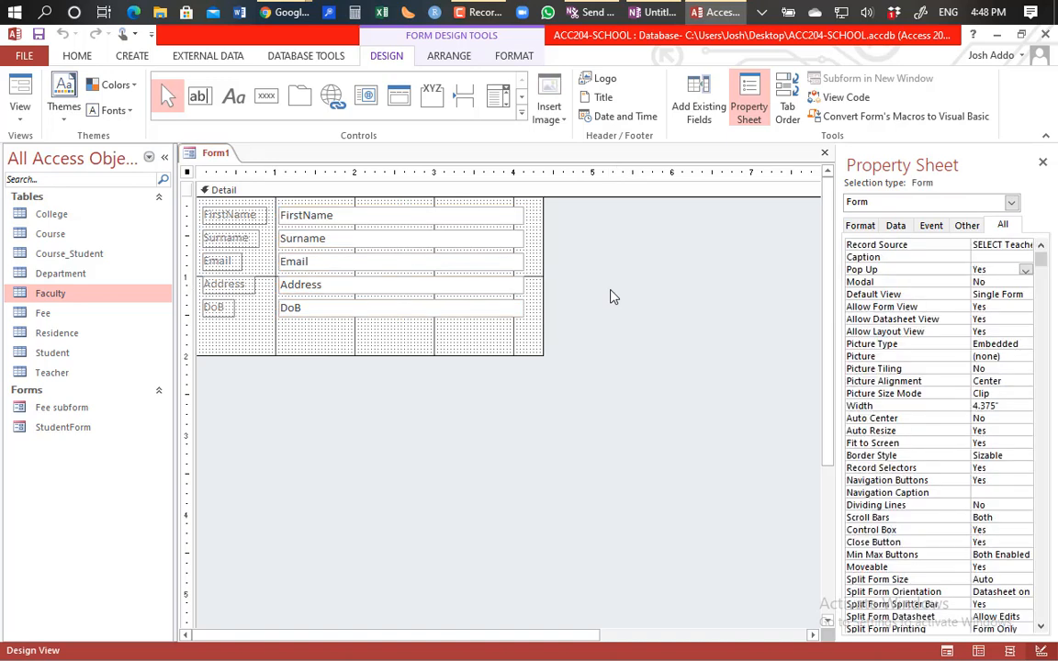
scroll(427, 230, right, 3)
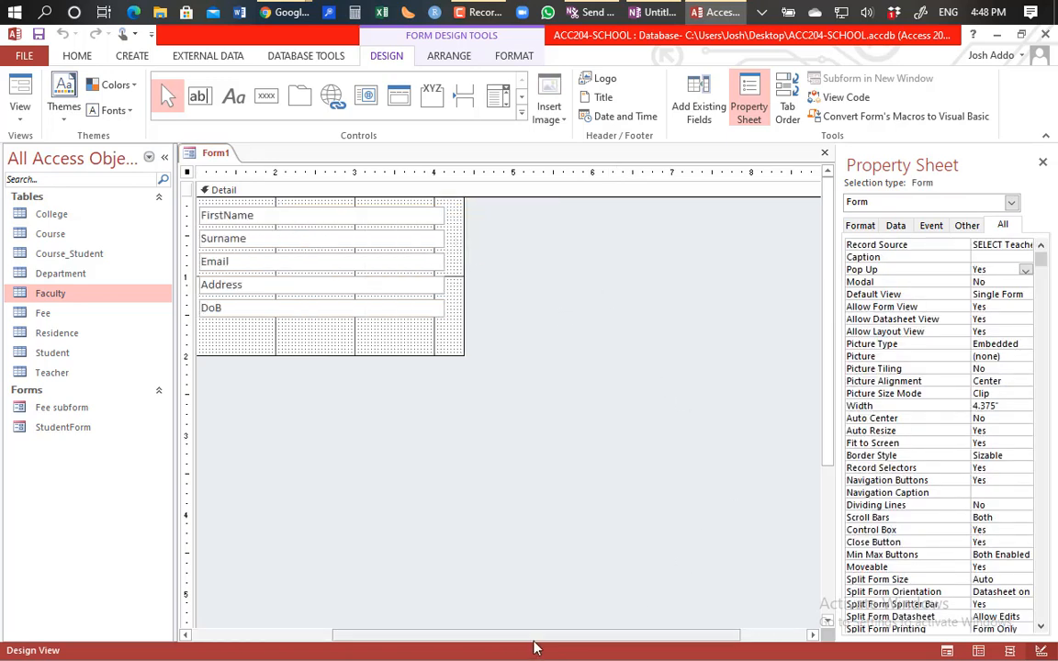
scroll(255, 583, left, 3)
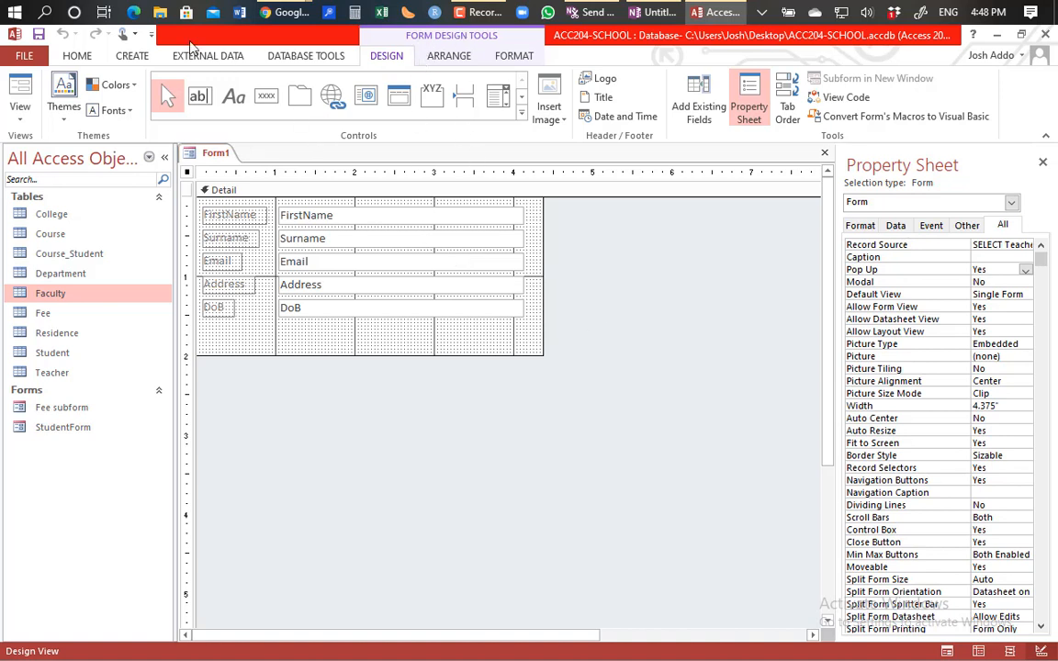
Step: Switch the ribbon to the Create tab while Form1's design stays open
click(133, 57)
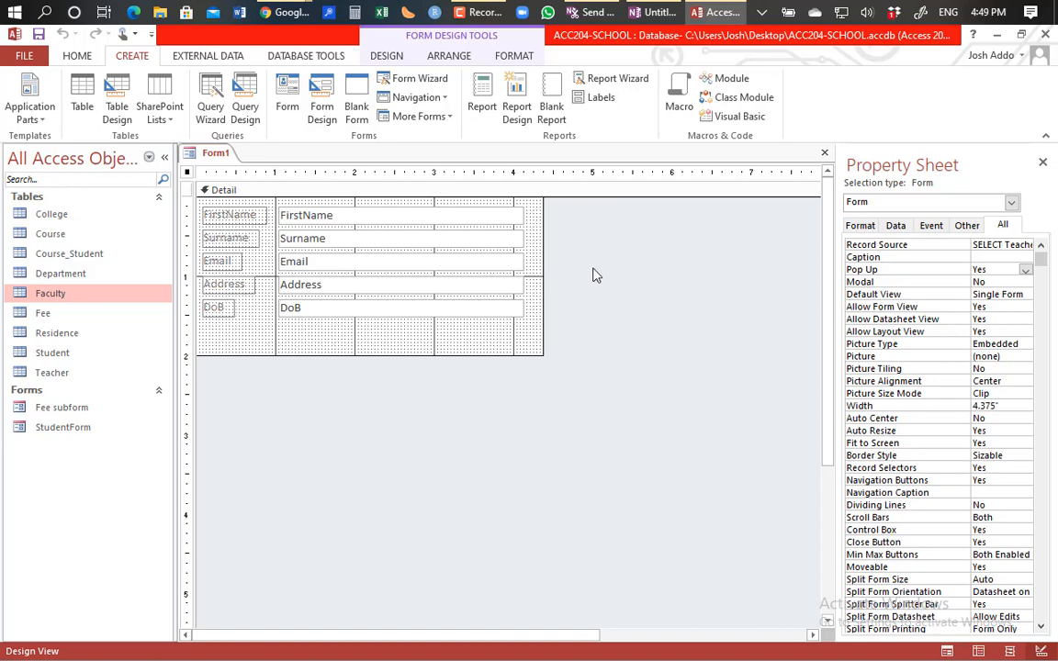
click(452, 338)
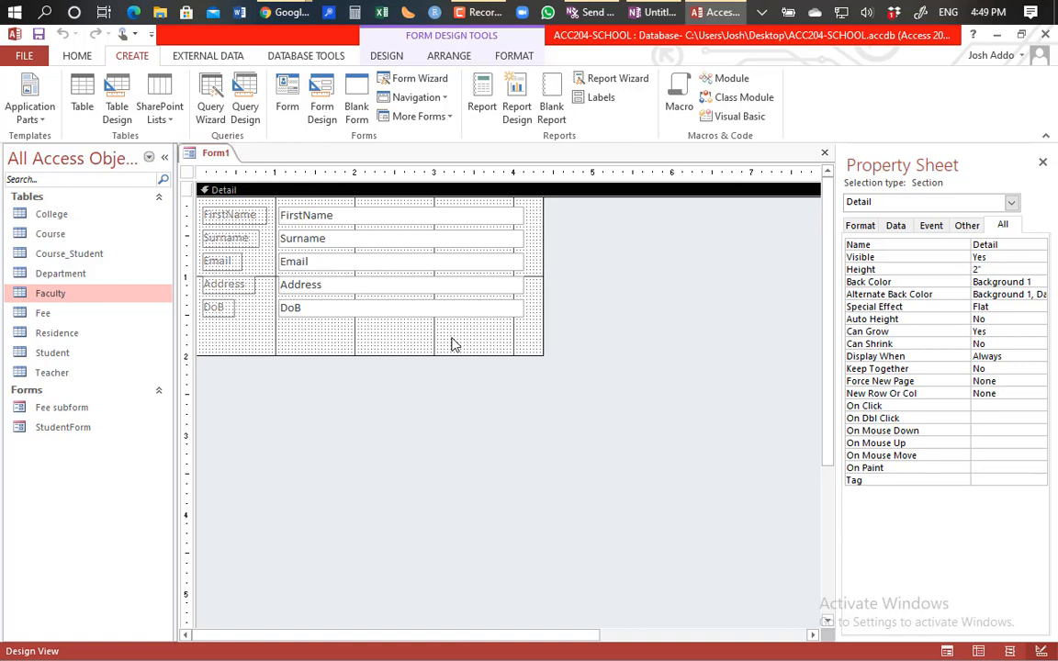
click(1011, 202)
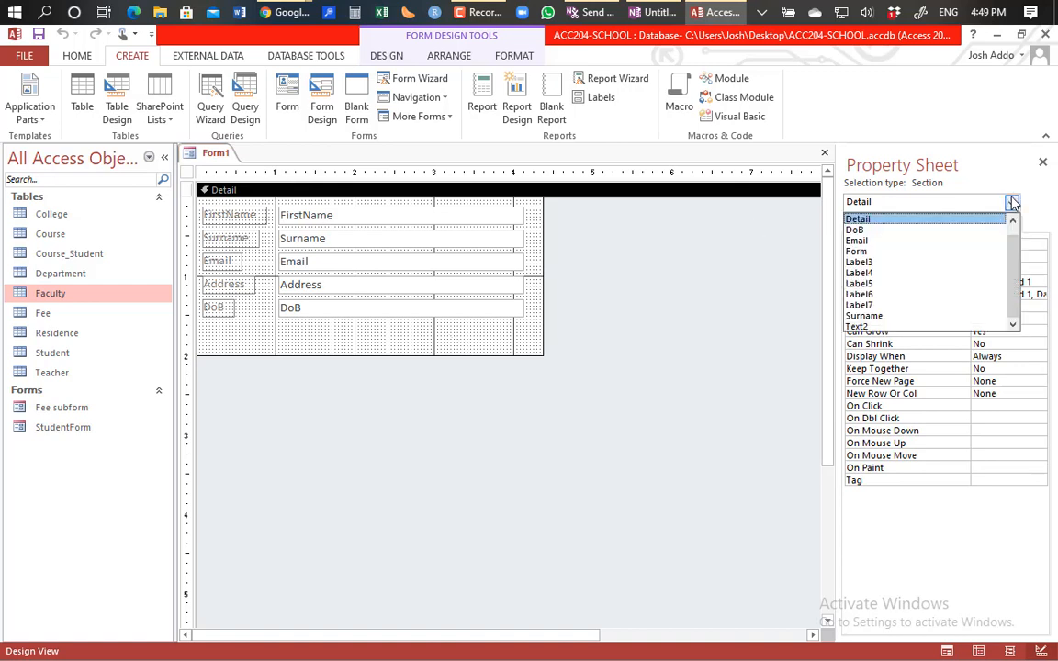
click(662, 349)
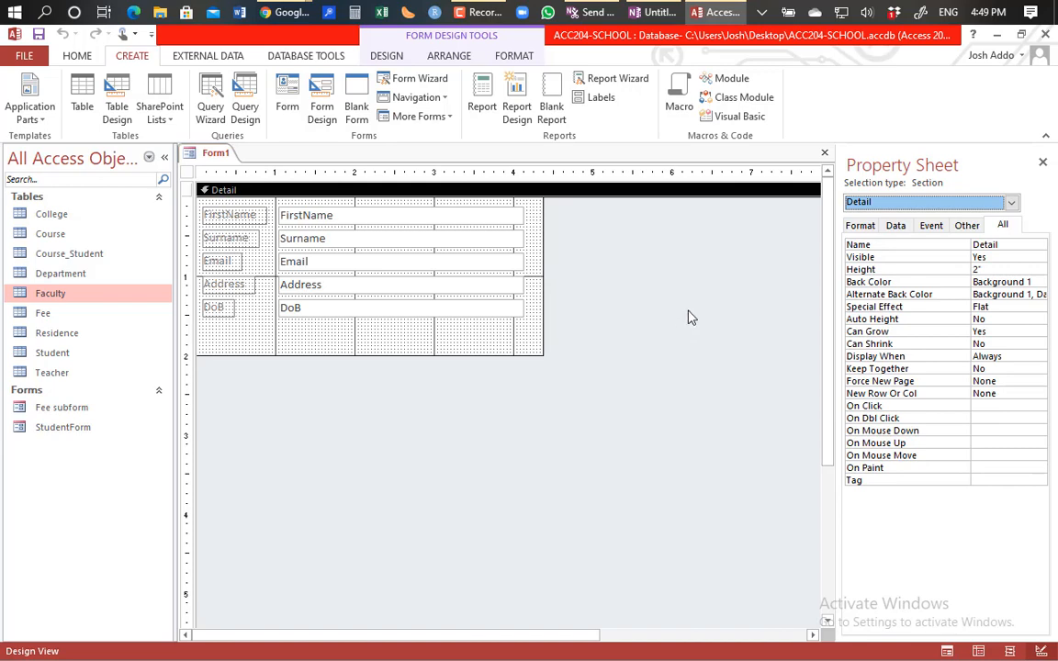
right_click(691, 317)
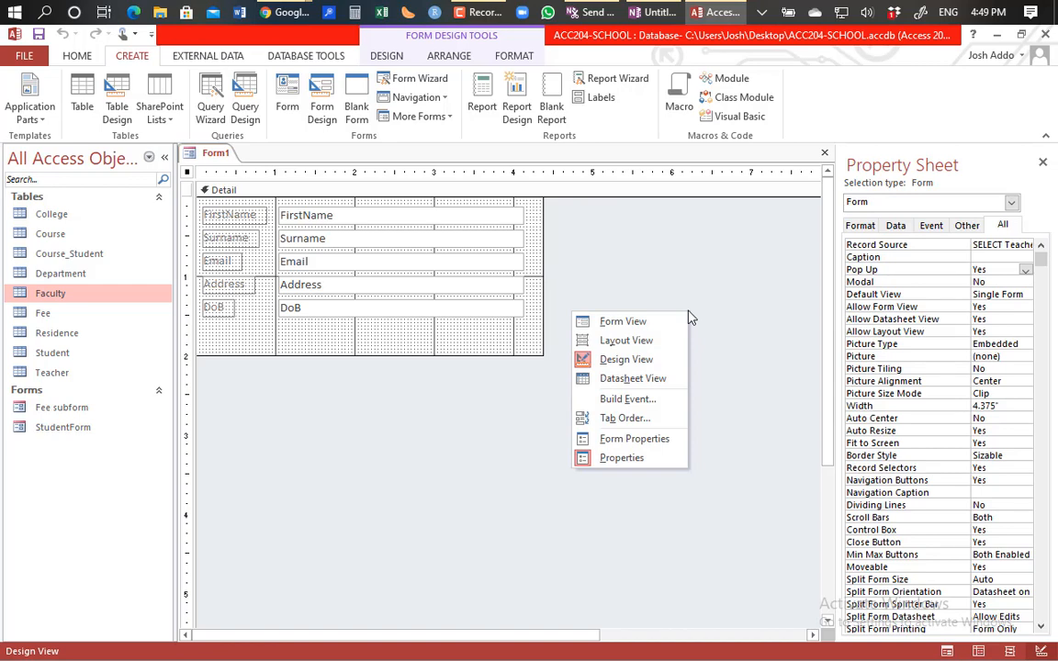
click(716, 289)
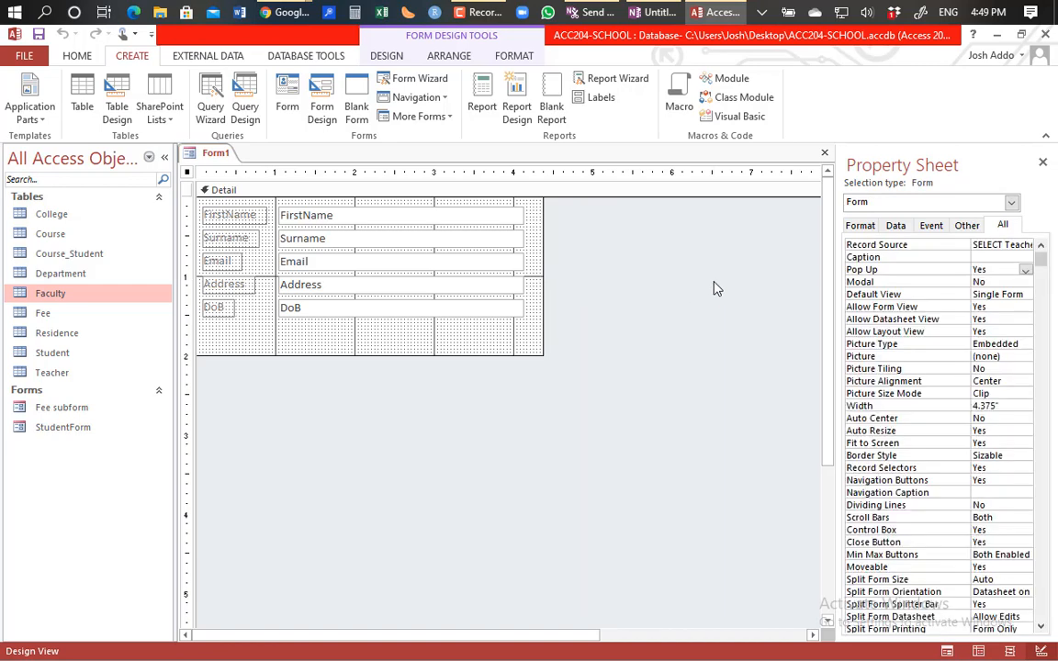
click(450, 56)
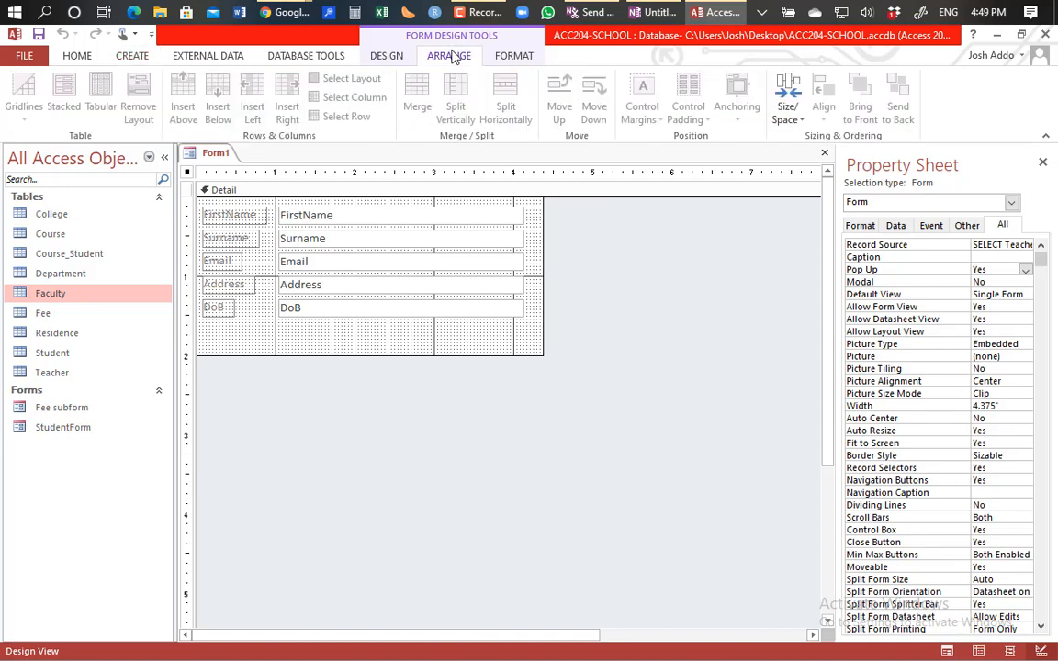
click(387, 56)
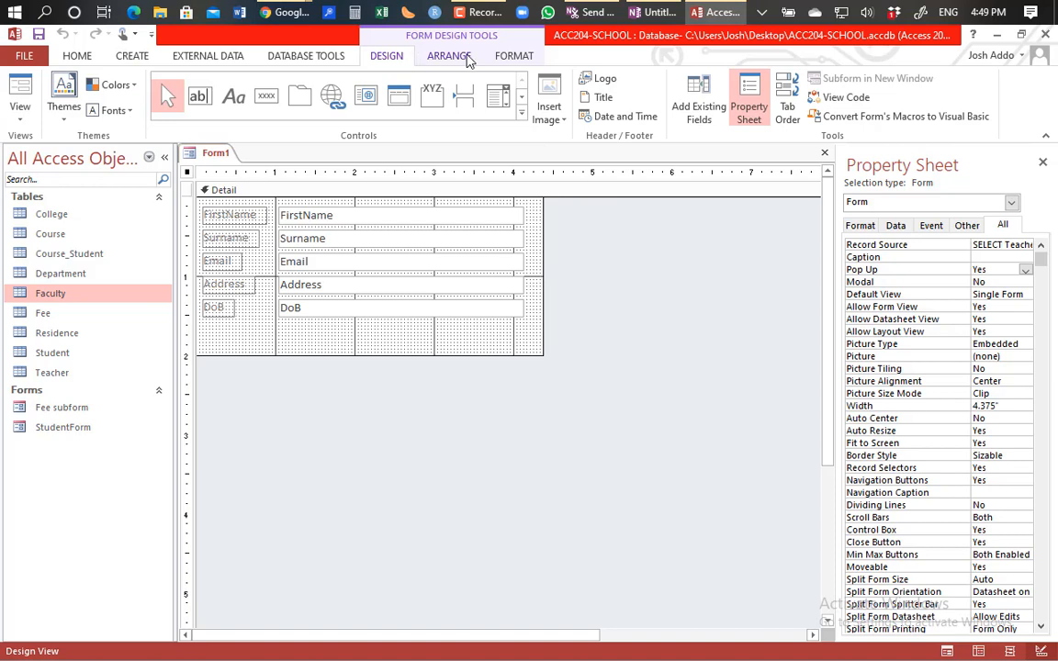
click(511, 60)
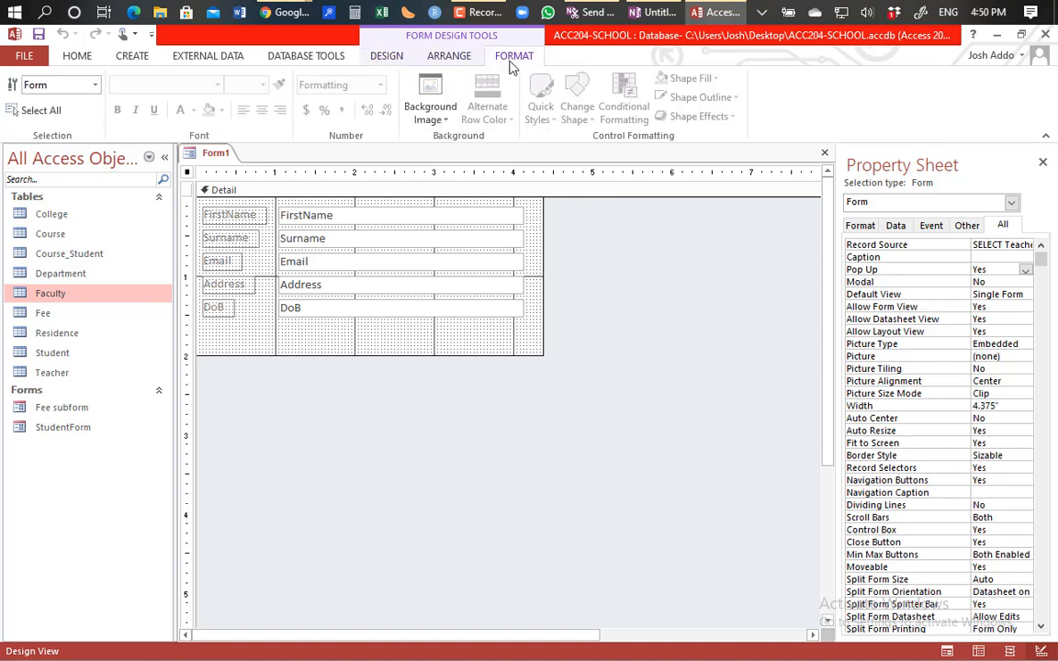
click(446, 57)
click(404, 57)
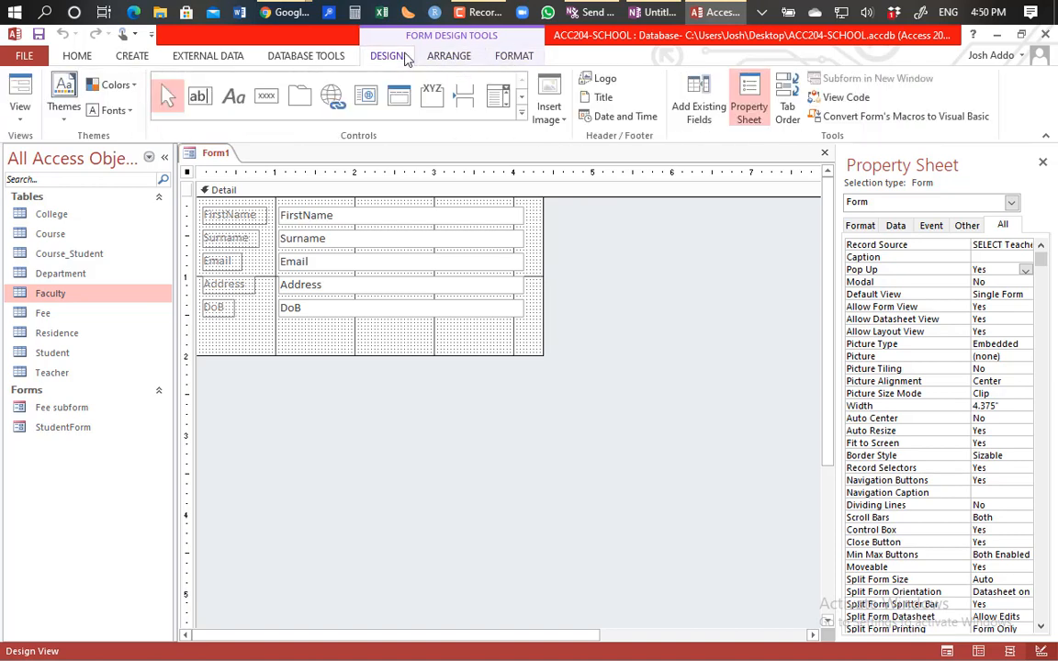
click(614, 438)
click(134, 57)
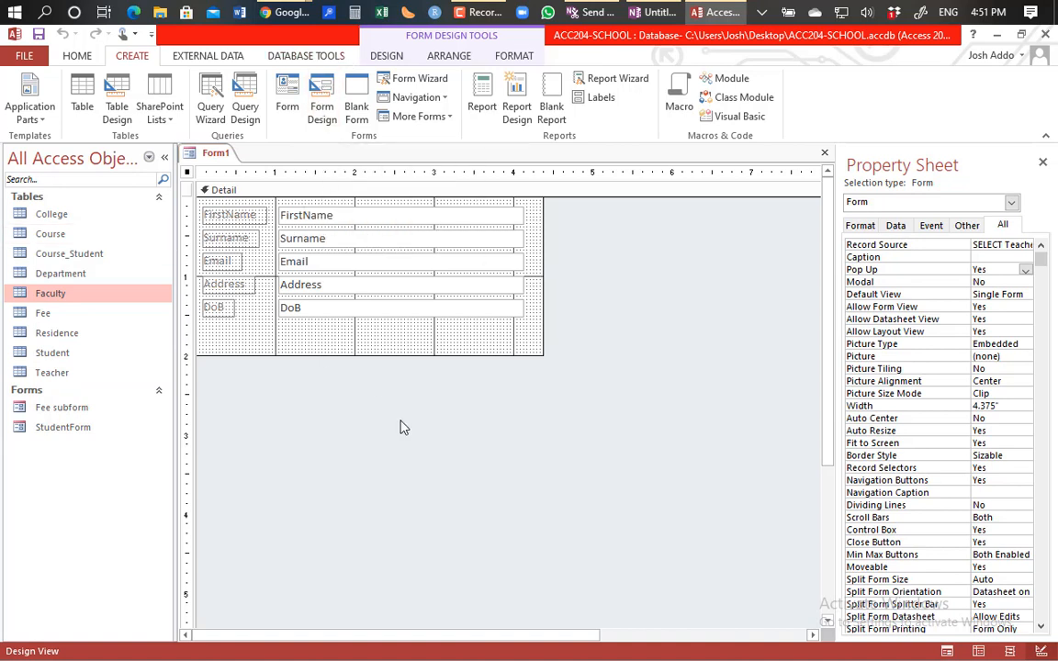
click(415, 99)
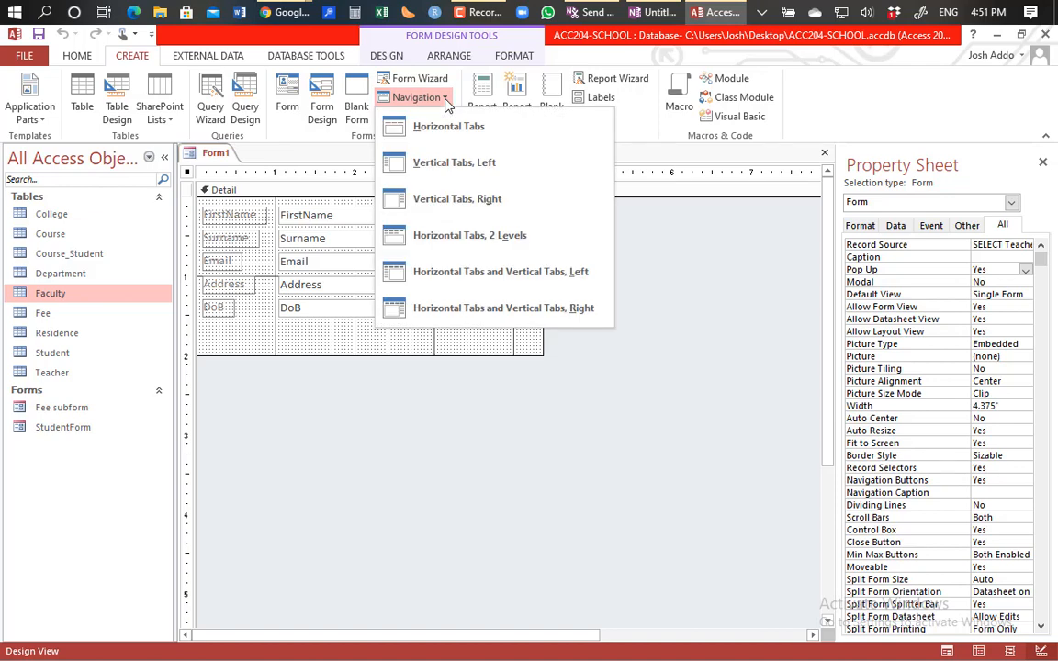
click(439, 413)
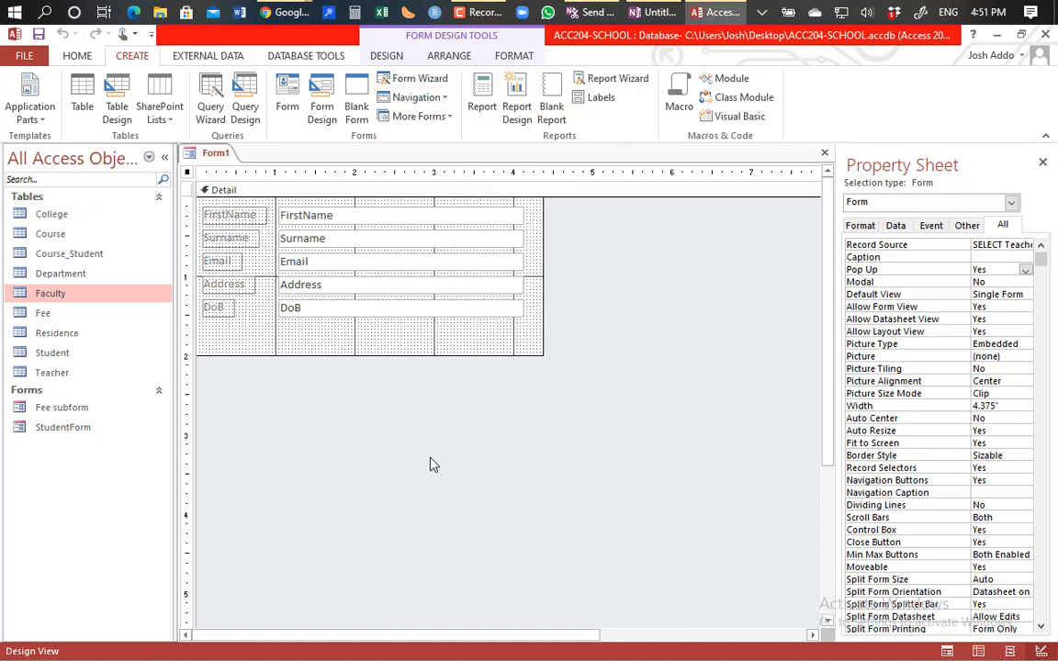
click(443, 103)
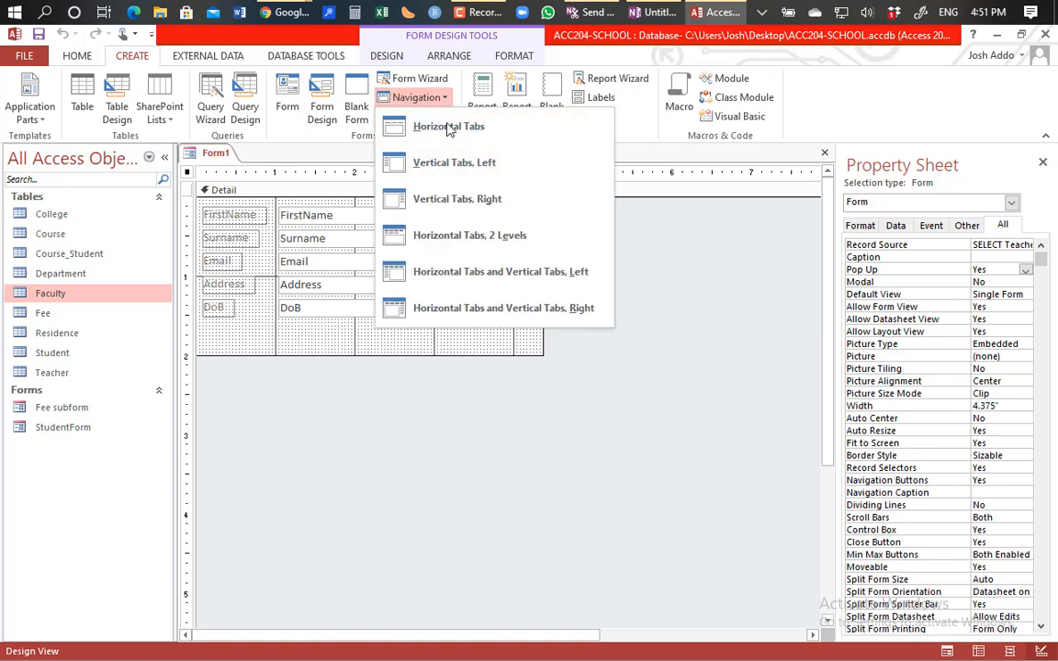
click(422, 442)
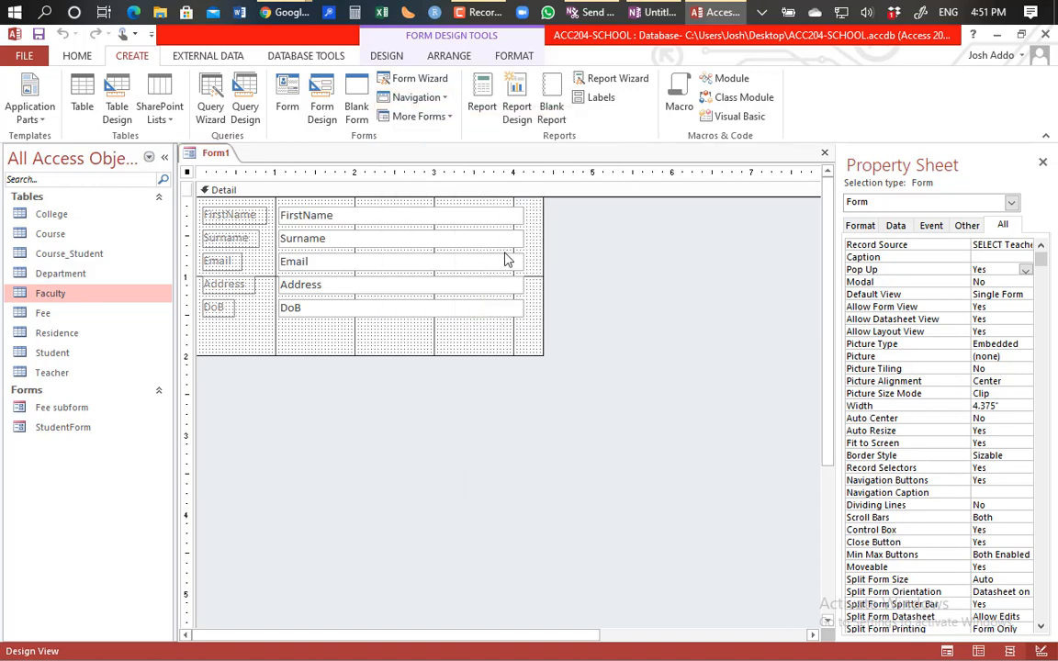
click(449, 117)
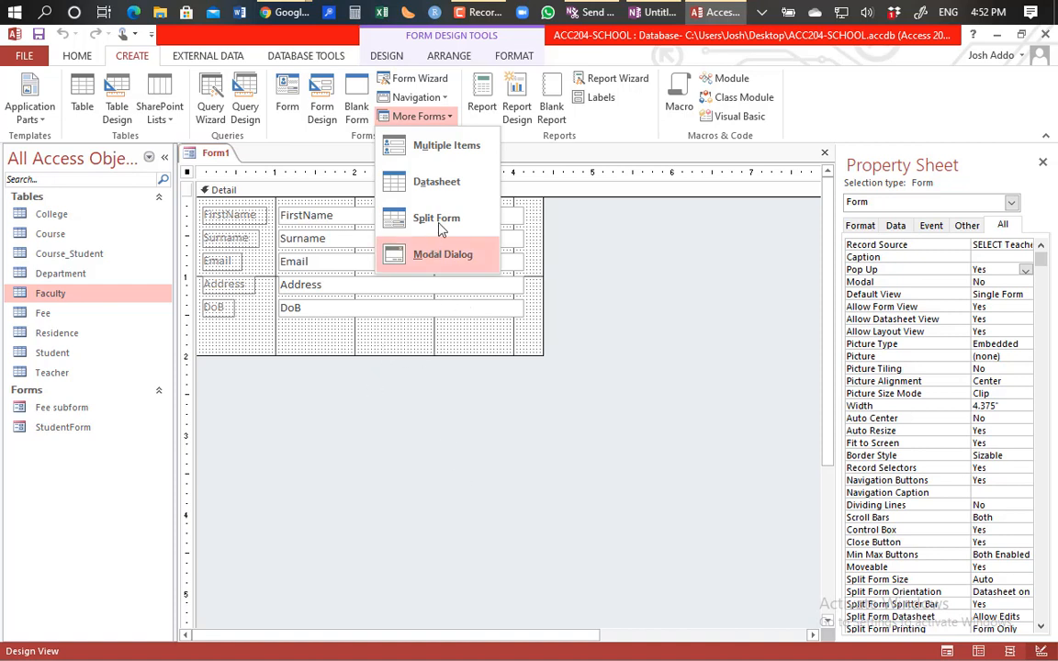
click(331, 481)
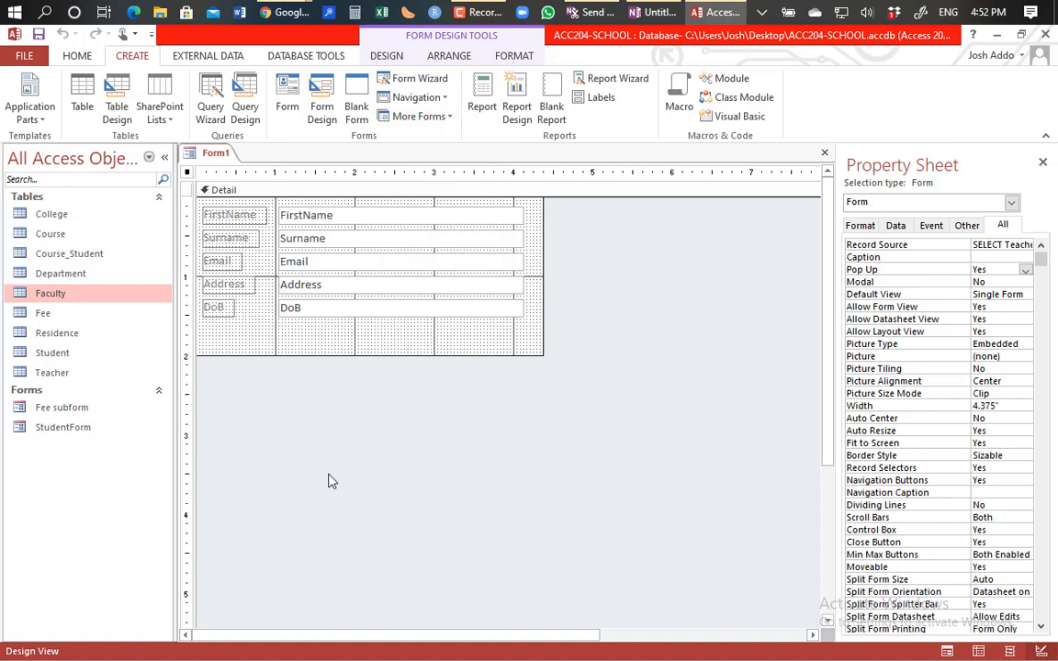
Step: Save the form under the name TeacherForm
click(38, 35)
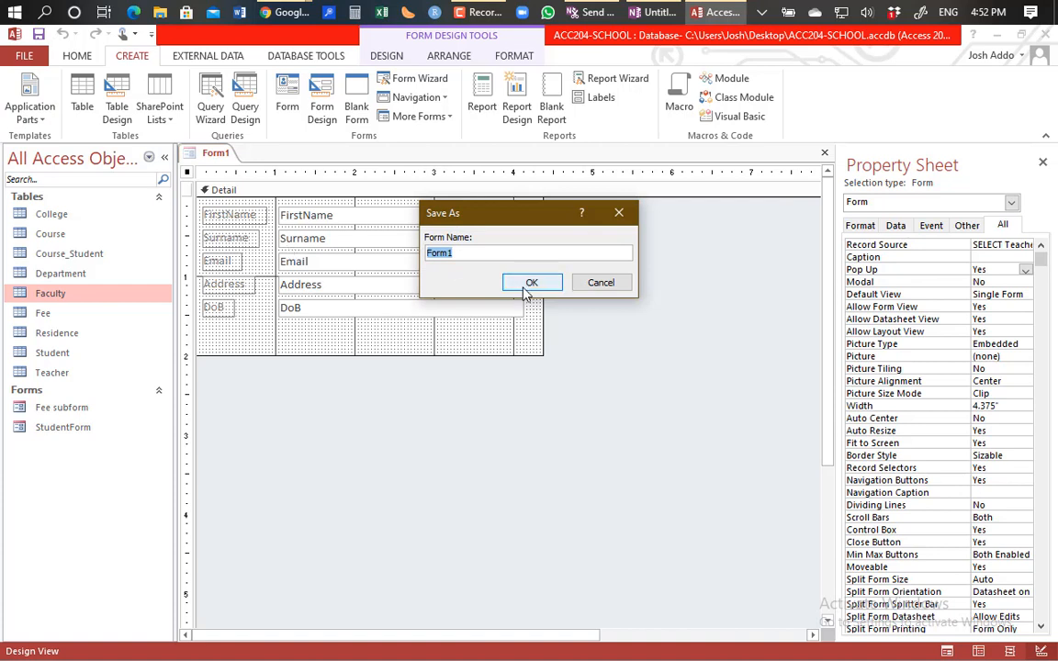
click(463, 253)
key(BackSpace)
text(Teacher)
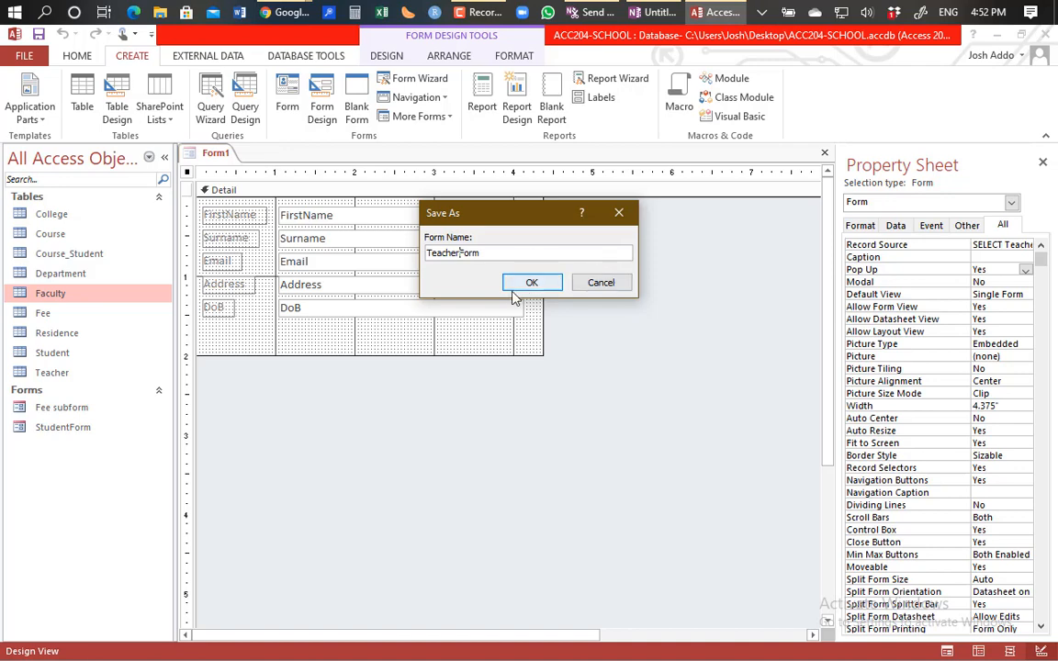
click(531, 283)
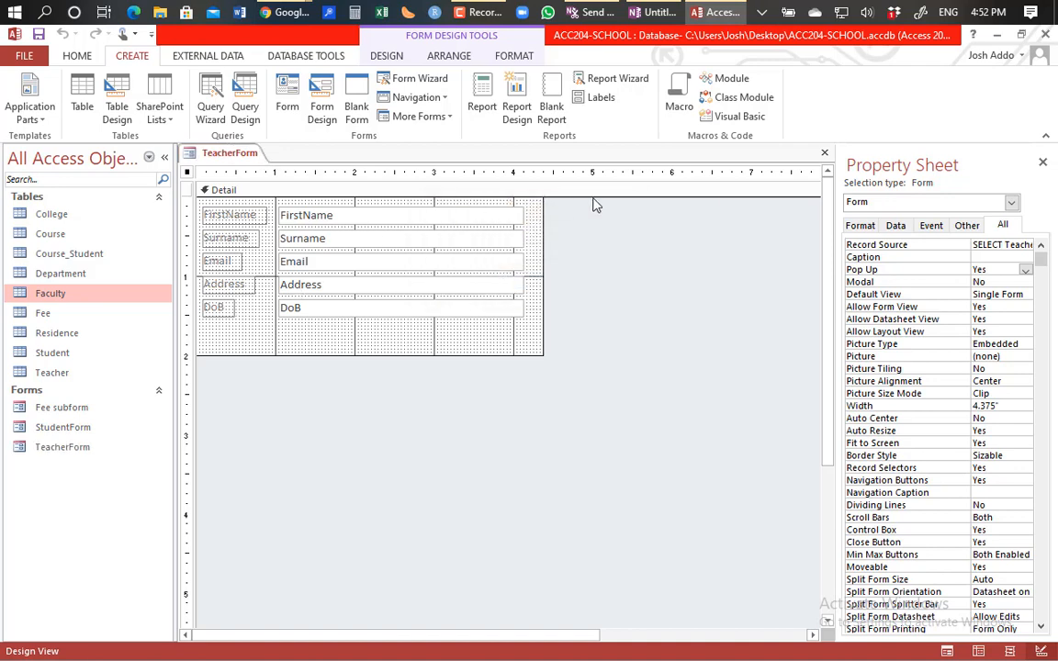
Step: Close the TeacherForm design and select the Department table in the navigation pane
click(824, 154)
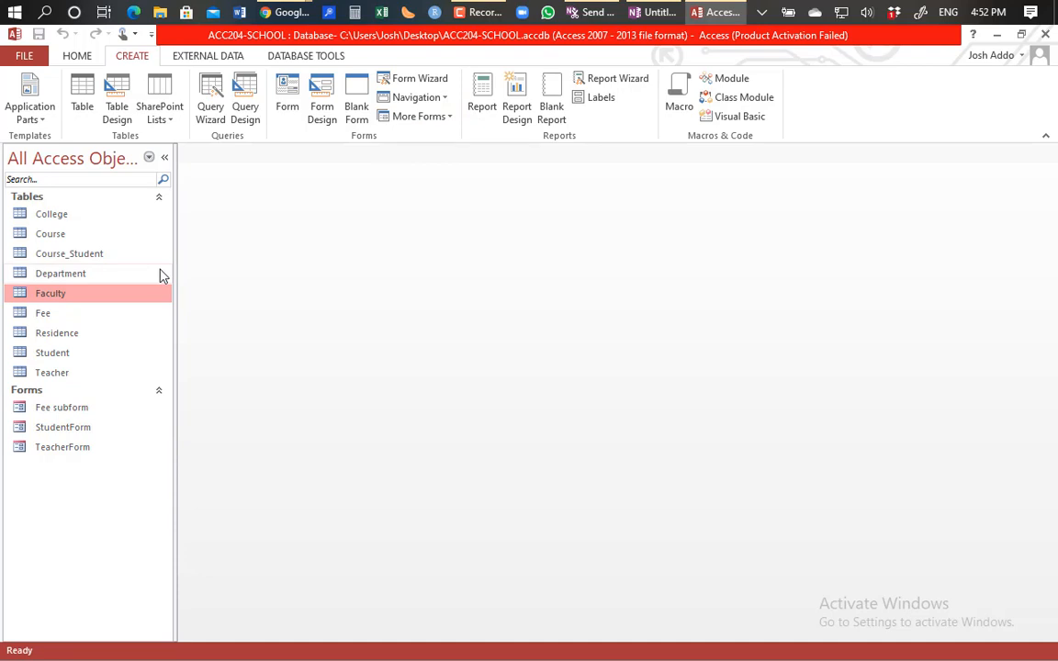
click(111, 275)
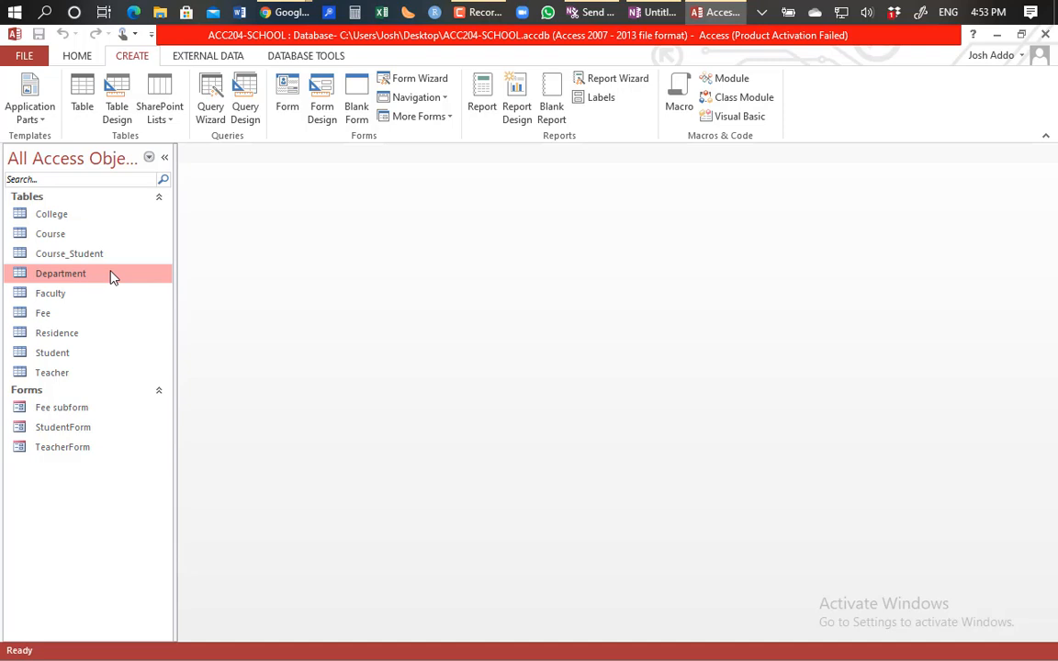
Step: Create a Split Form from the Department table using More Forms
click(442, 118)
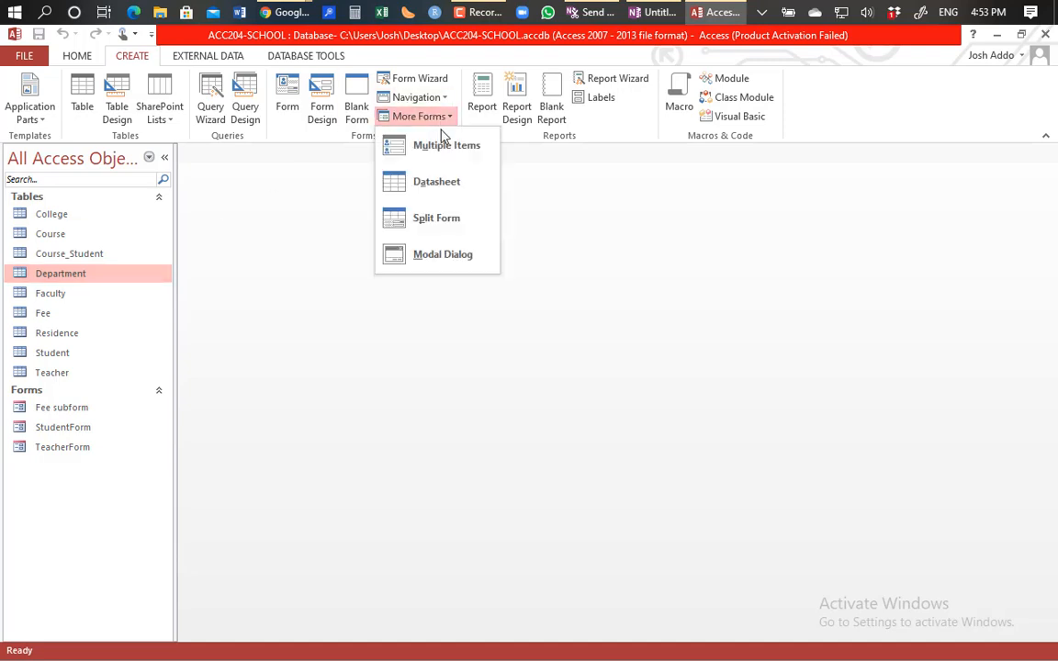
click(457, 226)
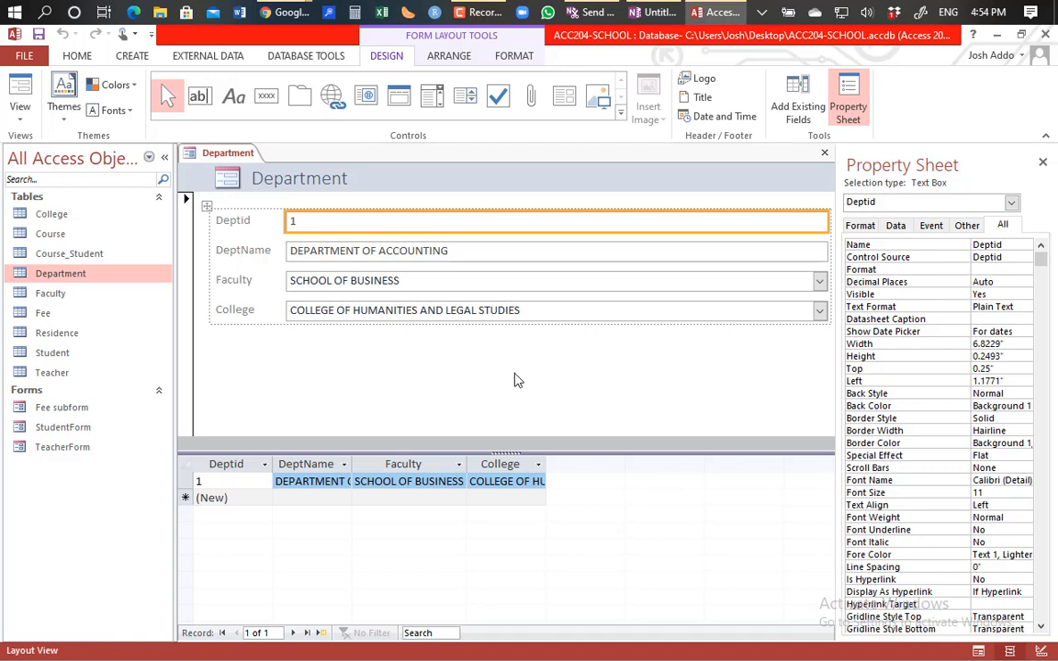
Step: Move to a new blank record and dismiss the Faculty list without choosing a value
click(344, 498)
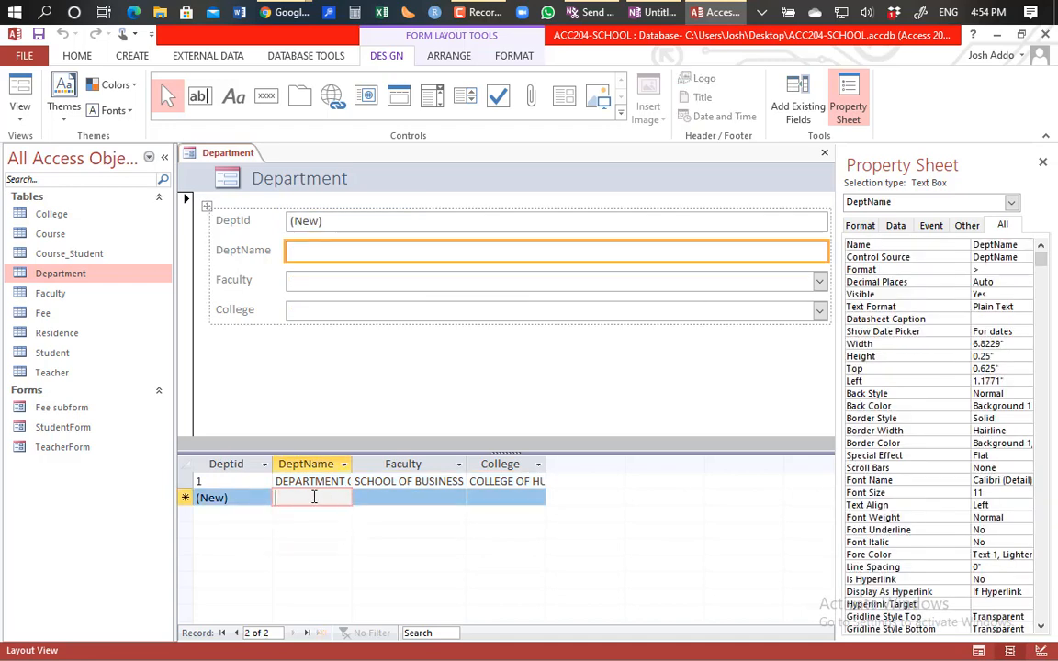
click(458, 496)
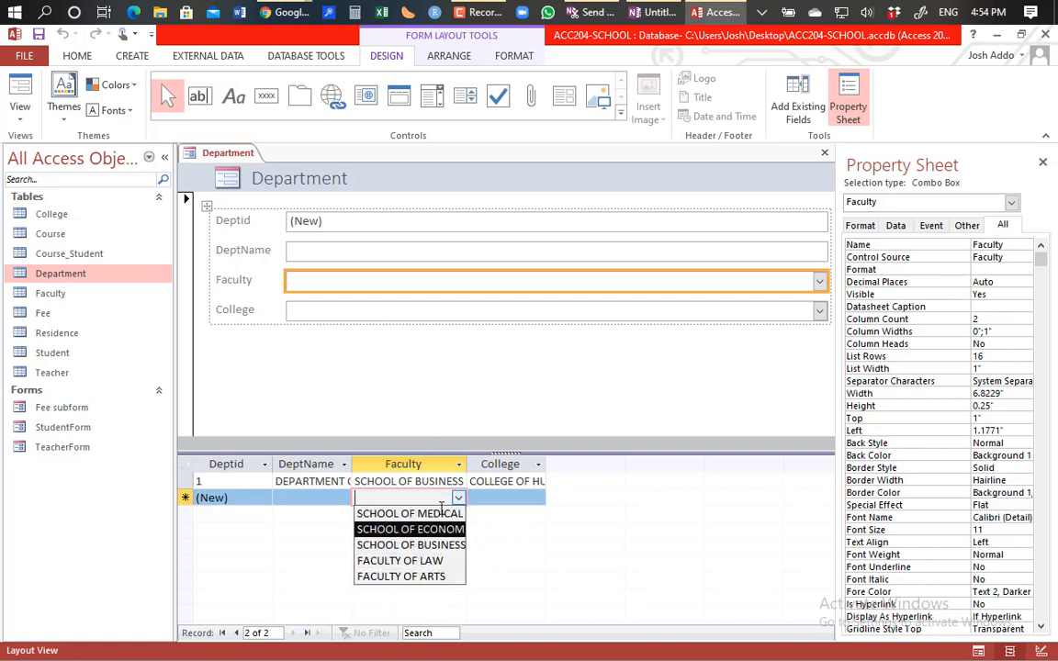
click(630, 578)
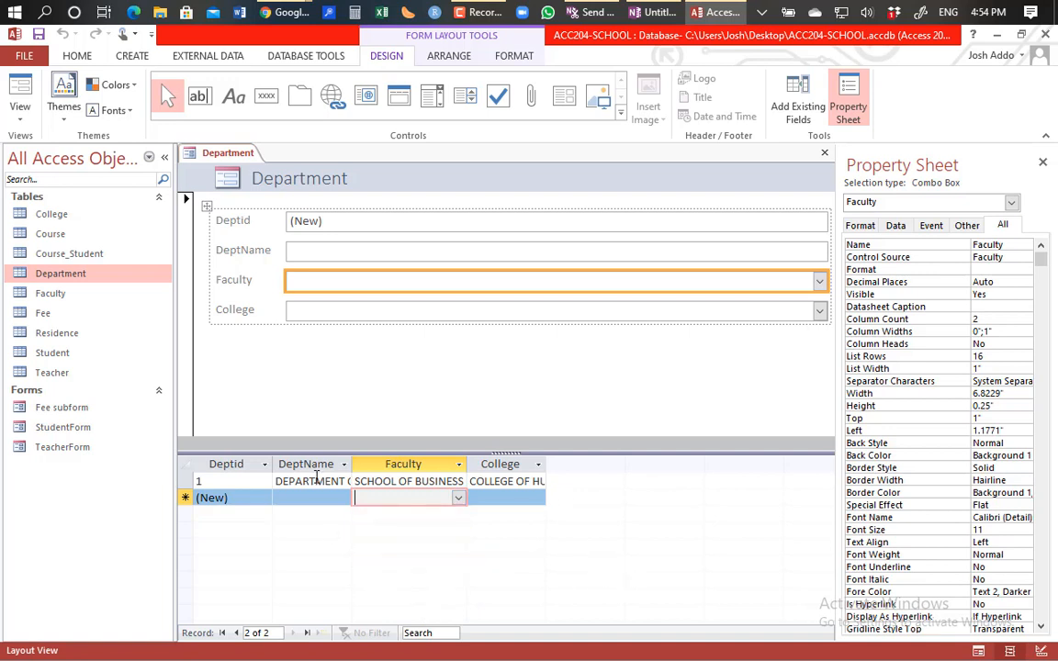
Step: Select the Detail section, DeptName and Deptid controls, then bring up the form view choices
click(395, 364)
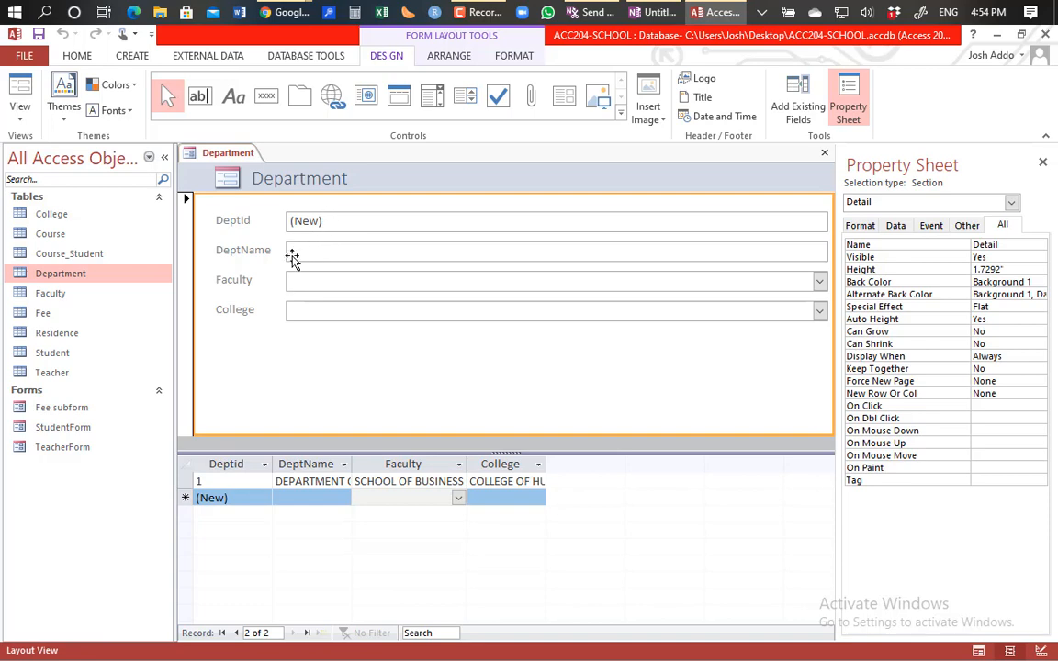
click(316, 250)
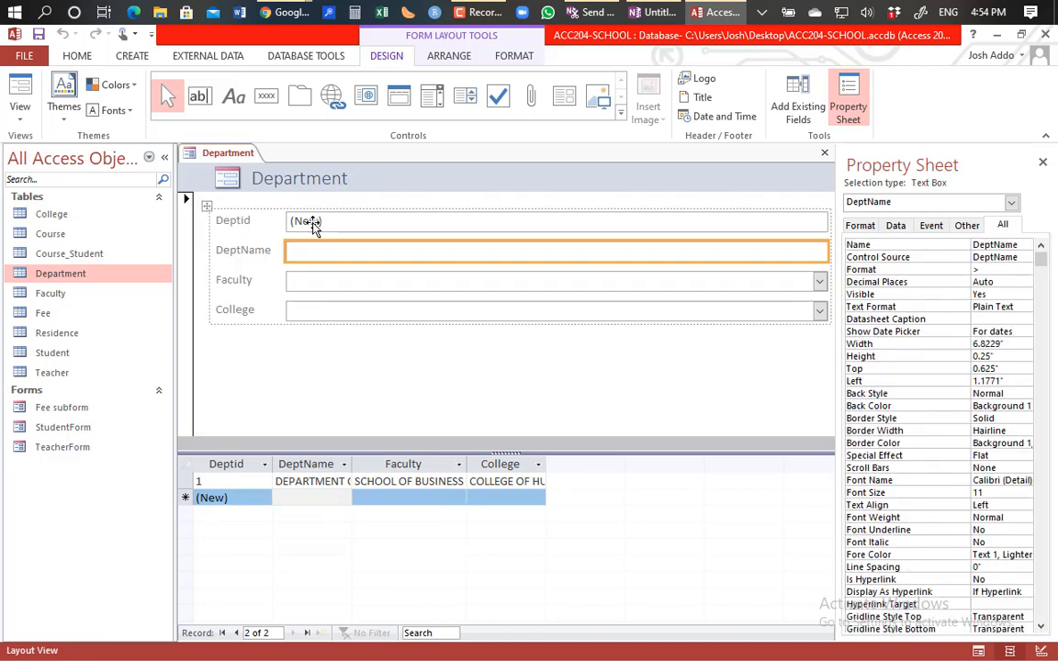
click(323, 224)
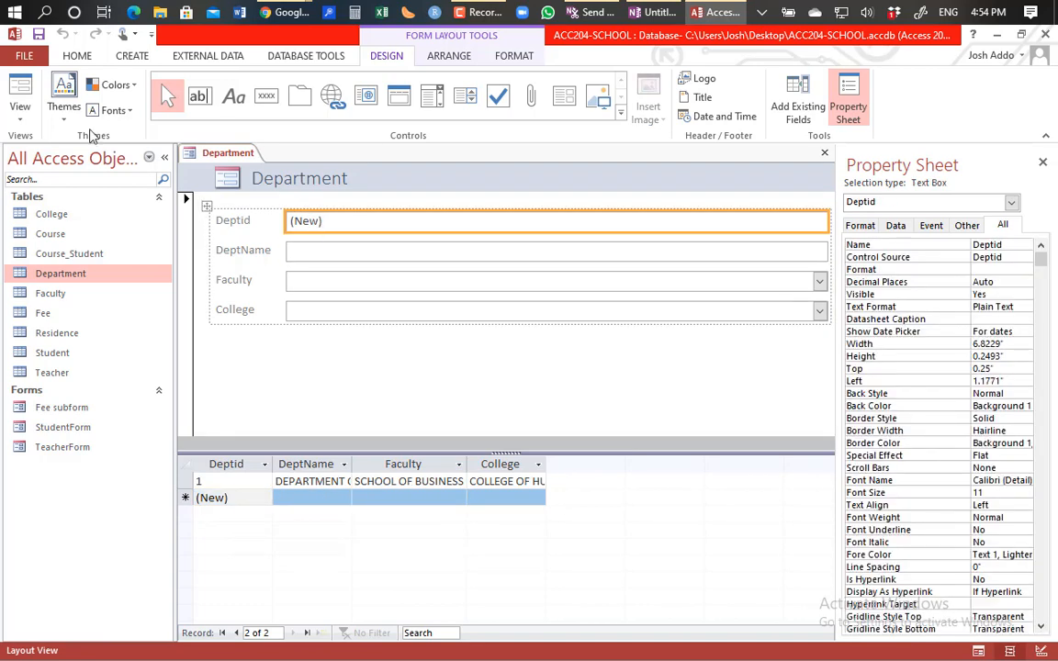
click(19, 106)
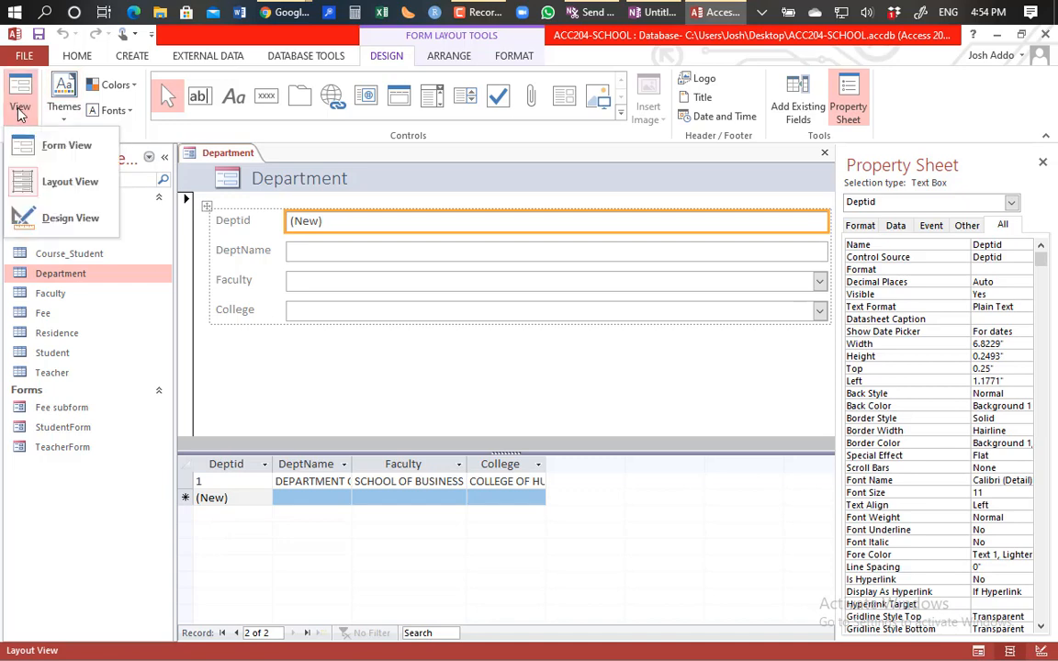
Step: In Design View, delete the Deptid label and text box, then nudge the remaining fields up
click(42, 230)
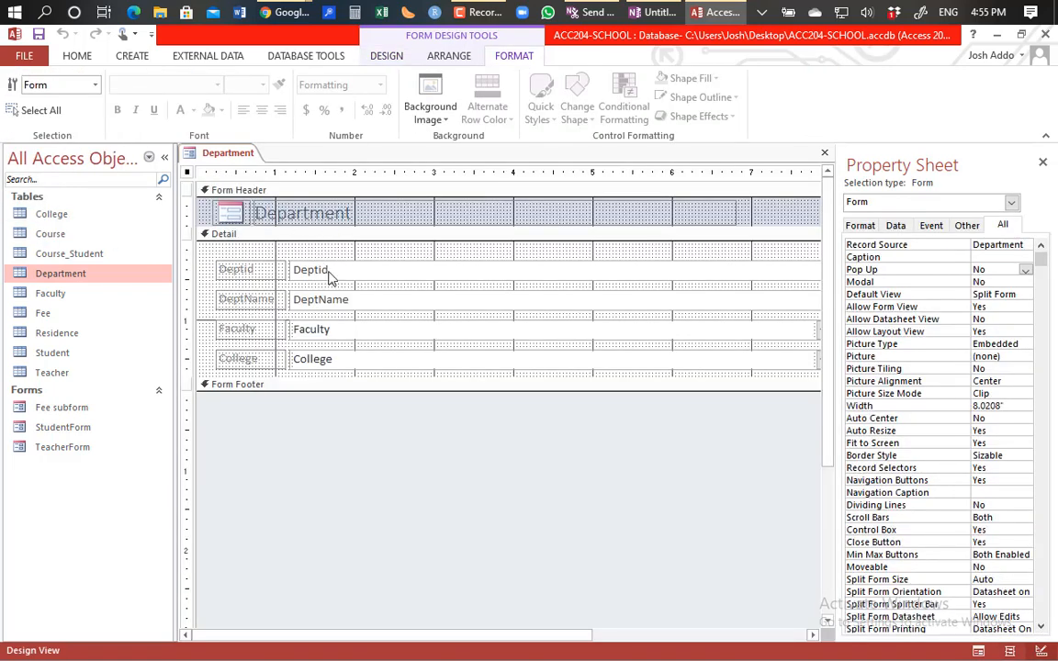
click(327, 272)
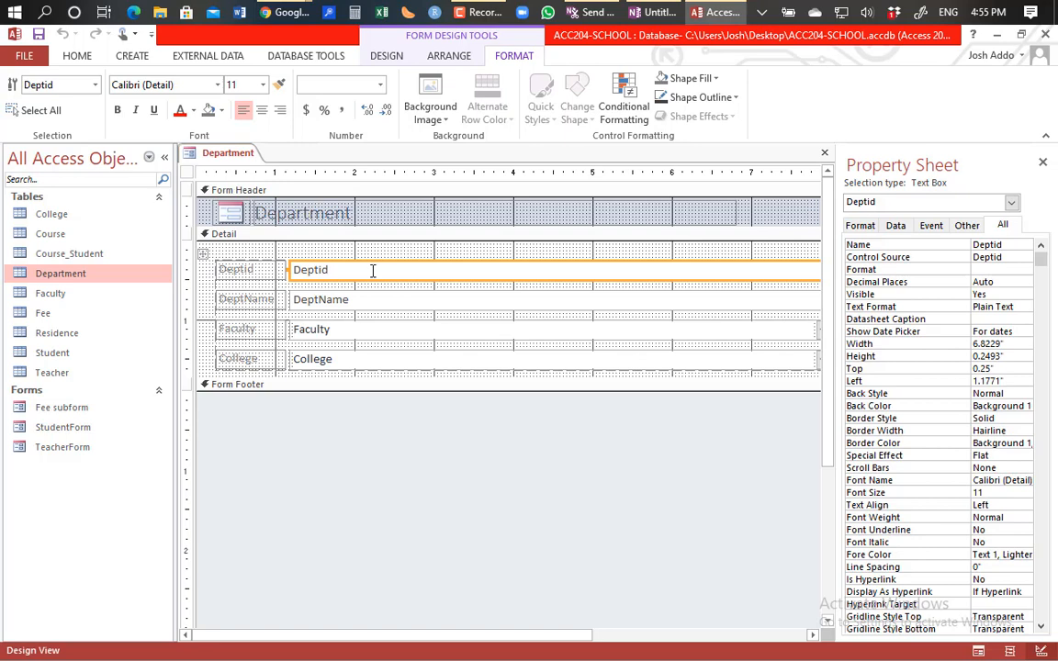
click(258, 283)
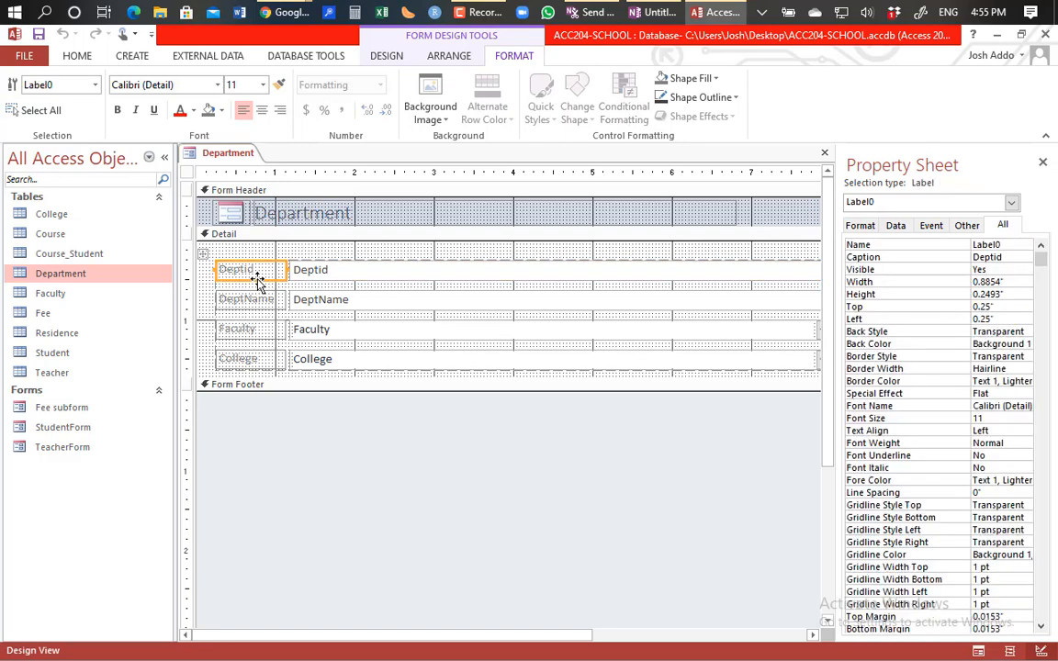
key(Delete)
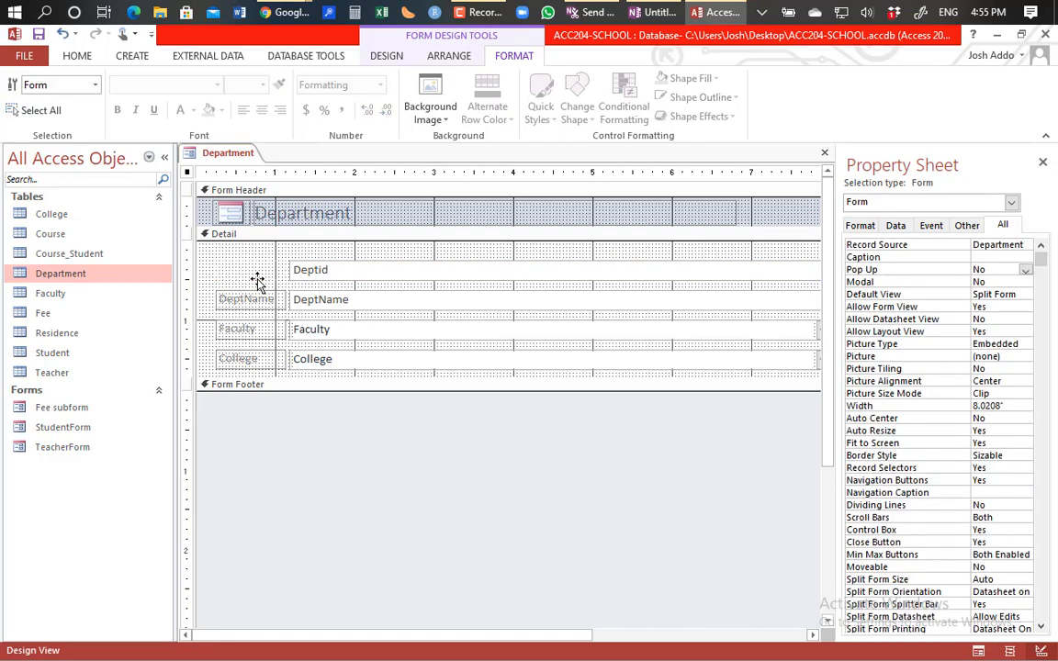
click(334, 273)
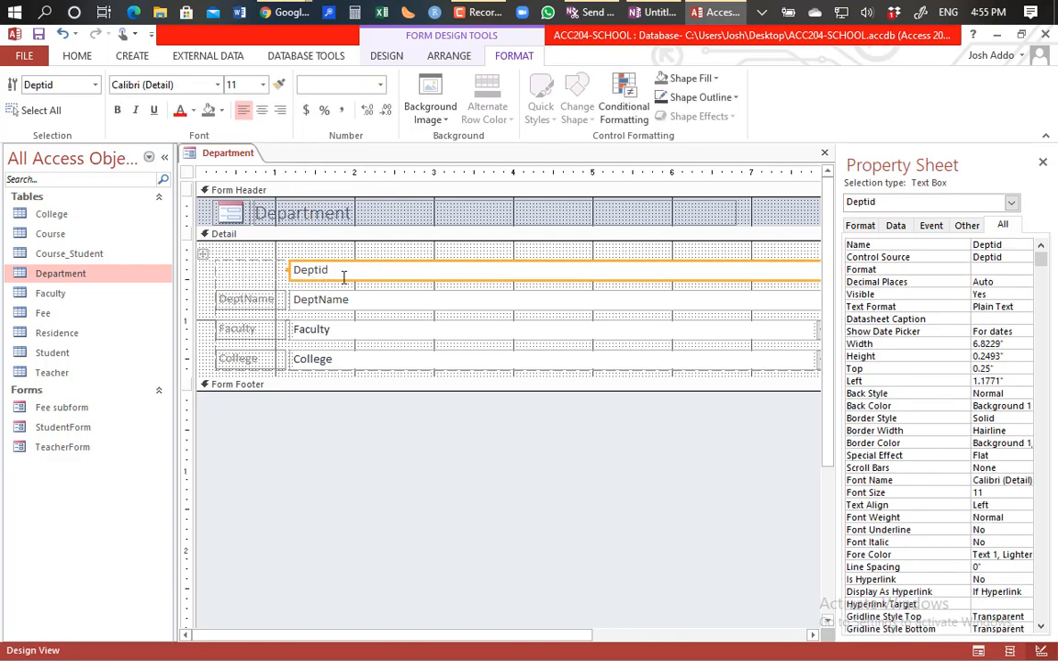
key(Delete)
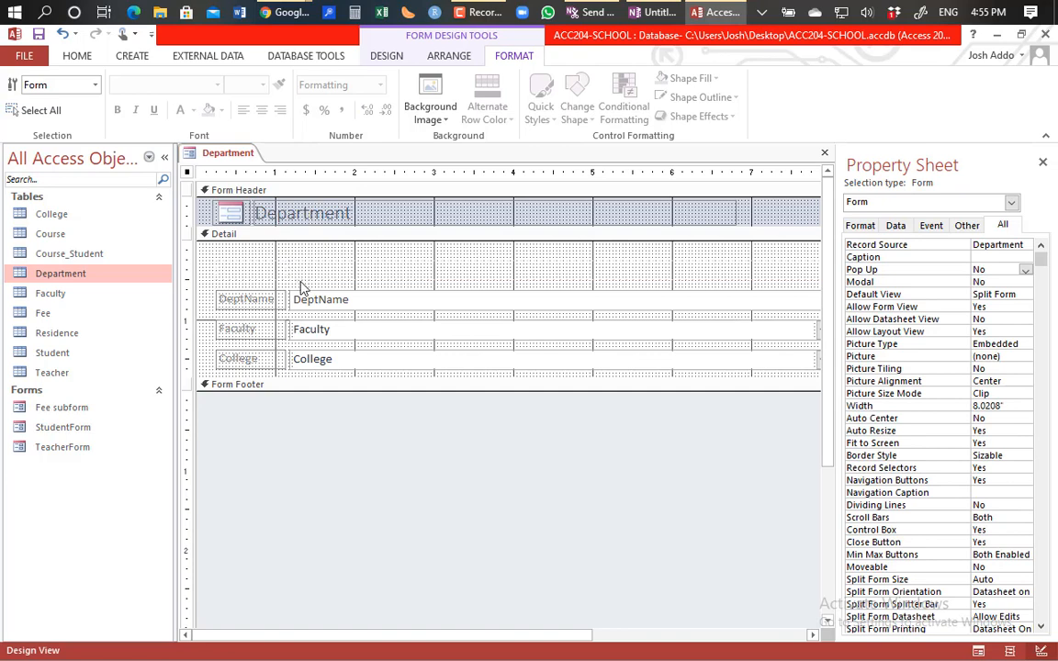
drag(207, 276, 810, 411)
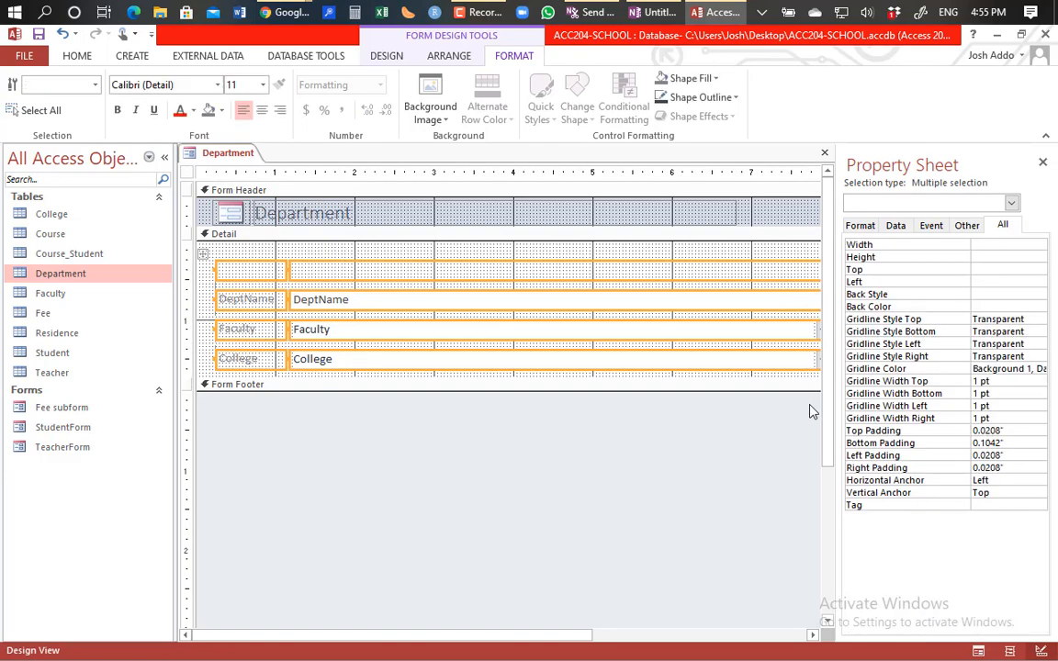
key(Up)
key(Up)
key(Up)
key(Up)
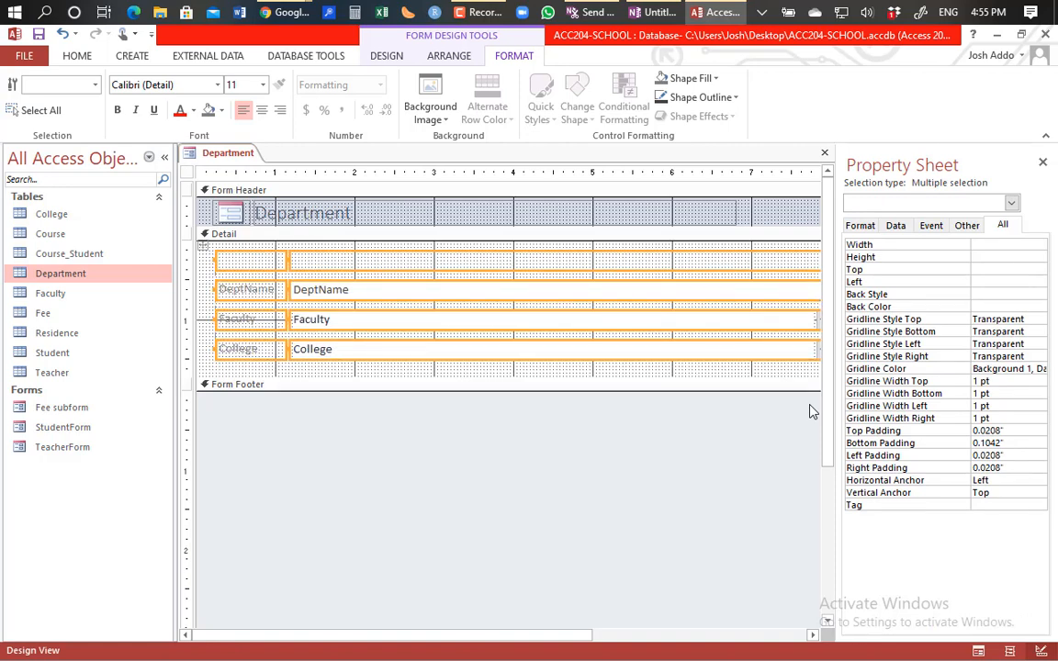
Step: Drag the DeptName, Faculty and College controls to the top of the Detail section
click(459, 505)
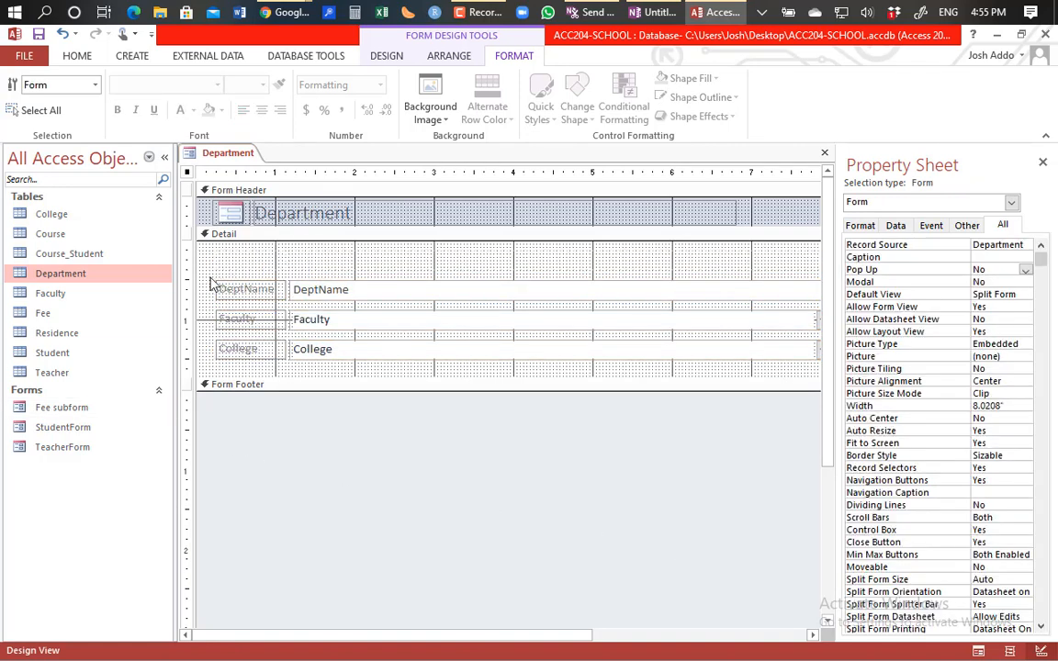
drag(200, 278, 824, 374)
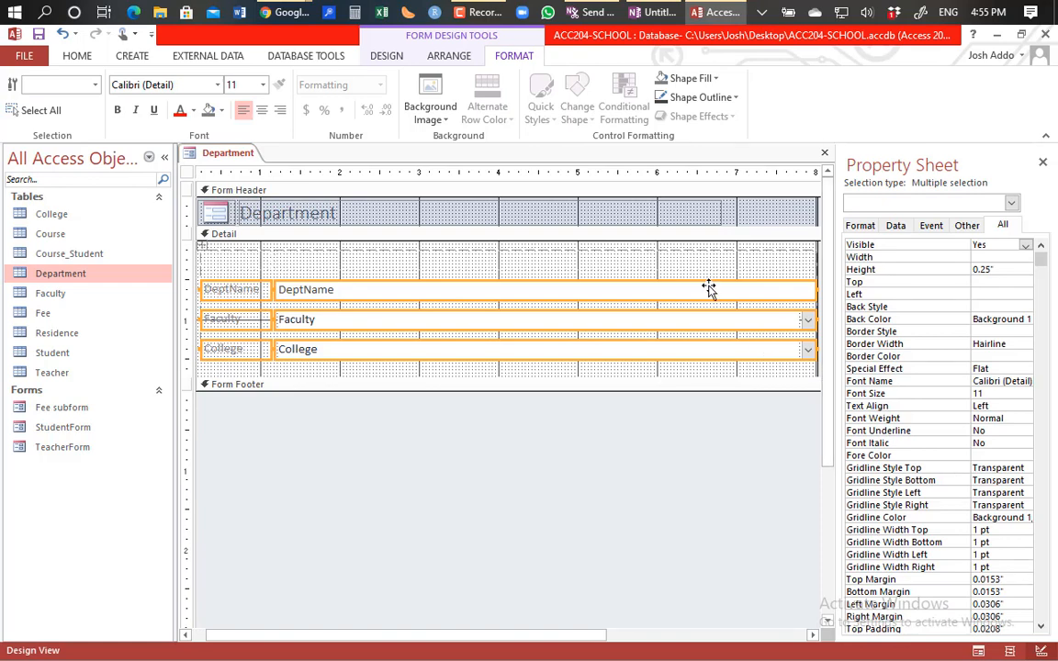
drag(699, 281, 693, 280)
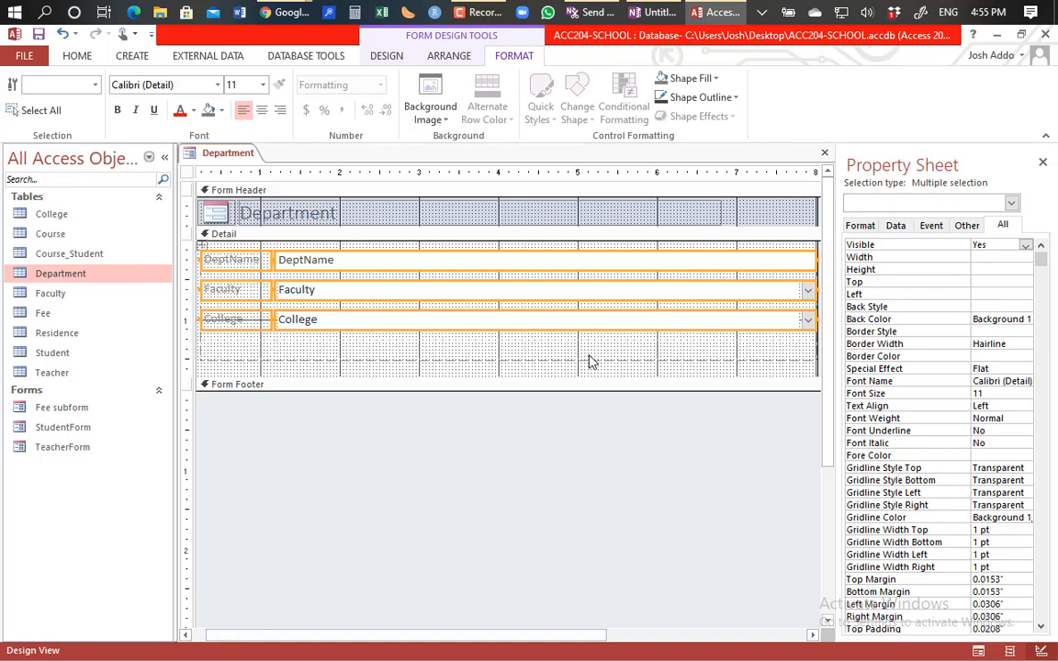
click(521, 347)
click(520, 459)
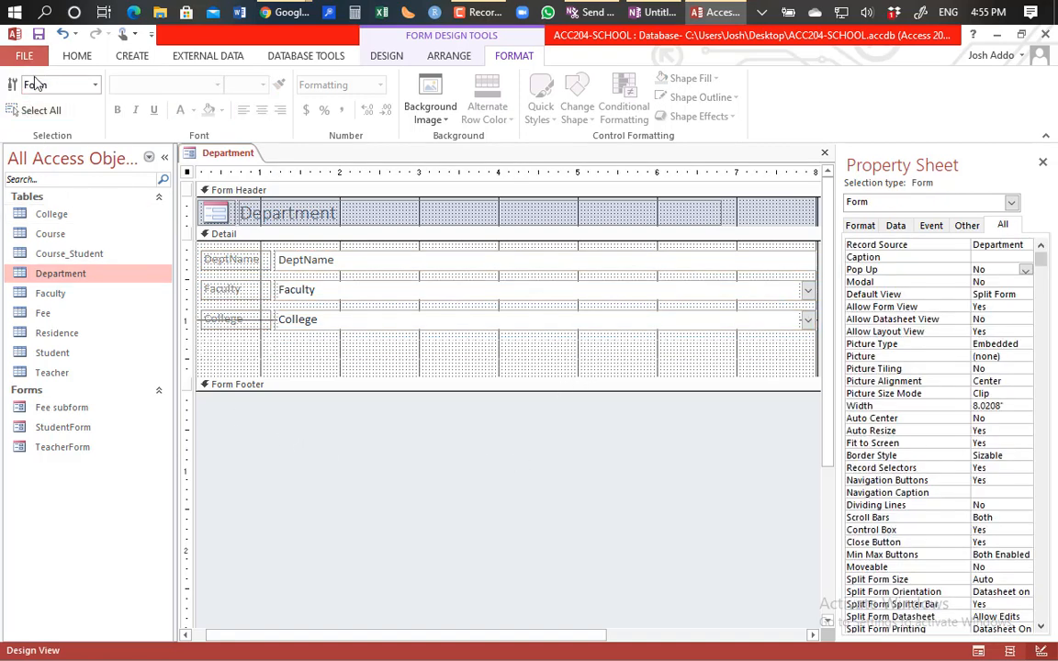
Step: Switch the Department form to Form View and start a new blank record
click(75, 57)
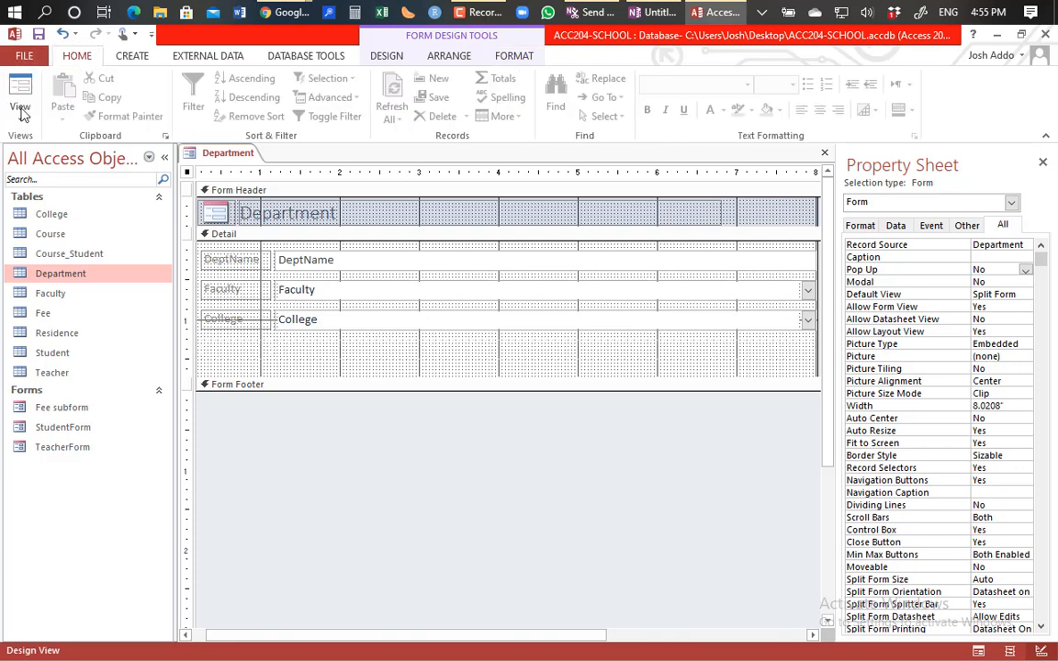
click(20, 99)
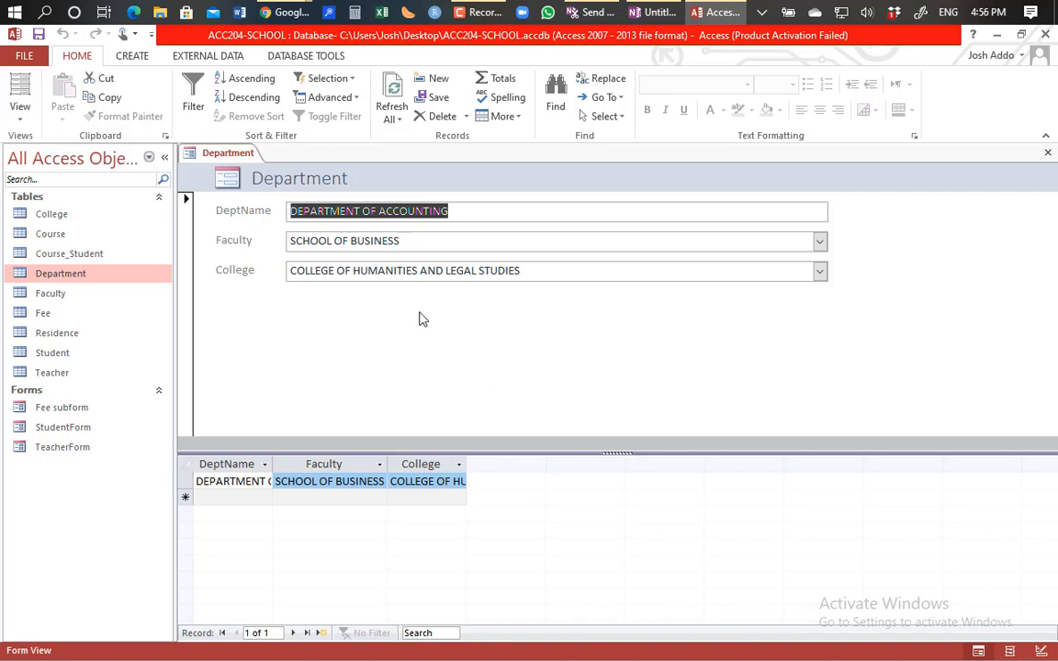
click(318, 633)
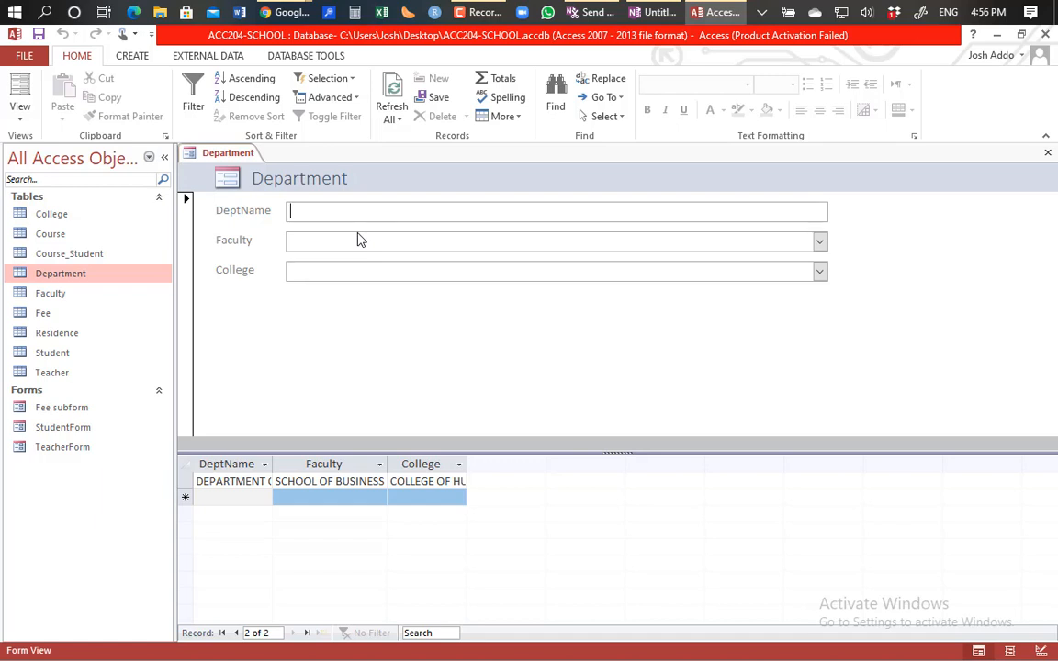
text(depar)
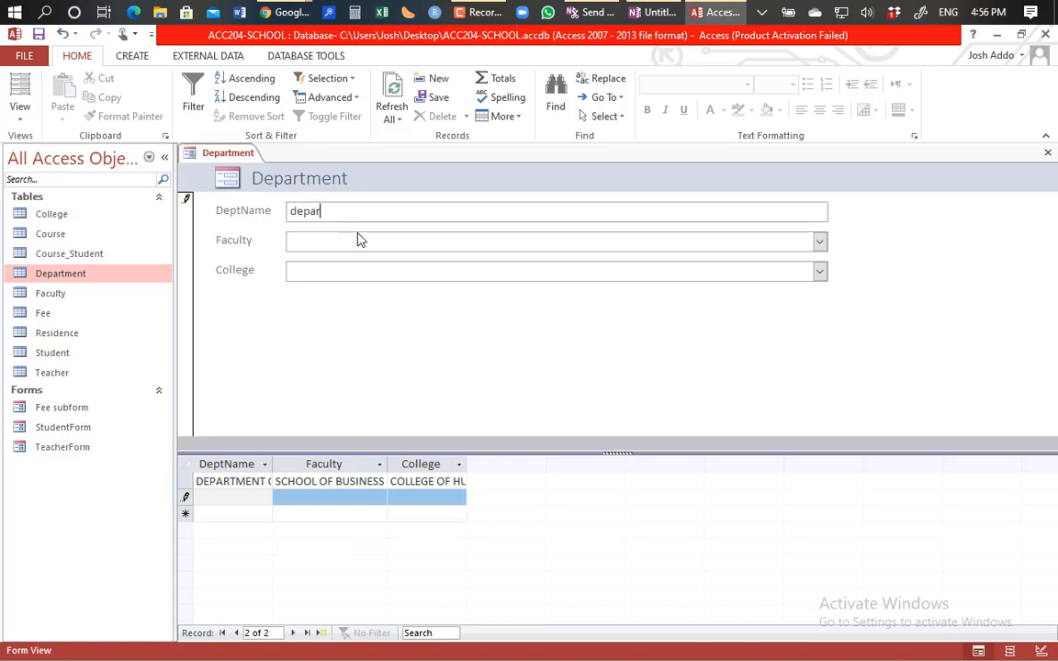
text(tment of e)
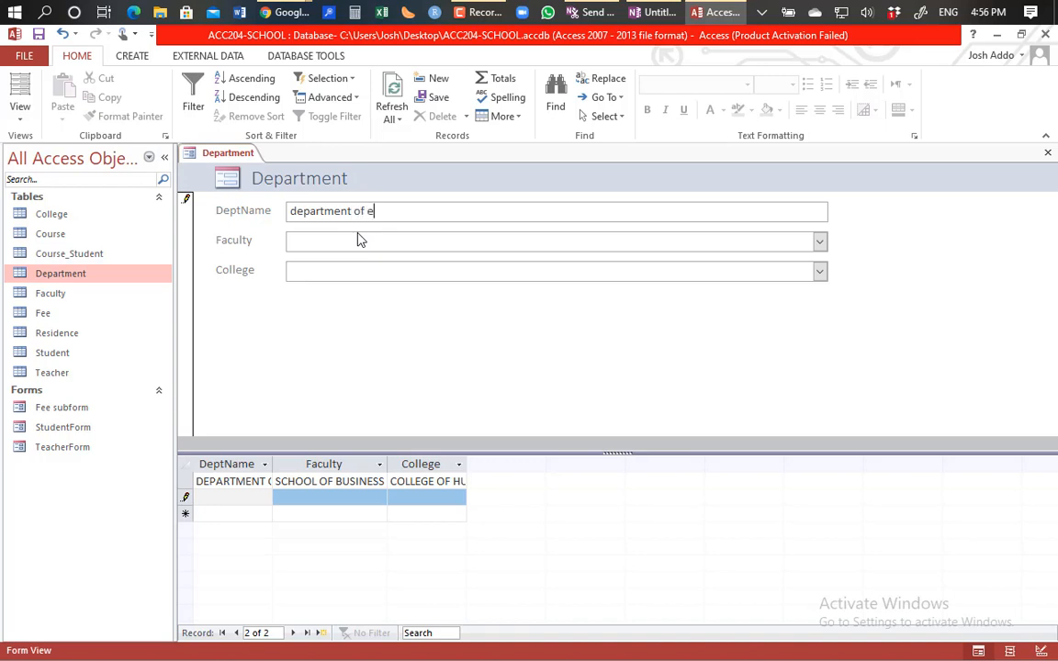
text(conomics)
key(BackSpace)
key(BackSpace)
key(BackSpace)
key(BackSpace)
key(BackSpace)
key(BackSpace)
key(BackSpace)
key(BackSpace)
key(BackSpace)
key(BackSpace)
key(BackSpace)
key(BackSpace)
key(BackSpace)
key(BackSpace)
key(BackSpace)
key(BackSpace)
key(BackSpace)
key(BackSpace)
key(BackSpace)
key(BackSpace)
key(BackSpace)
key(BackSpace)
text(depatem)
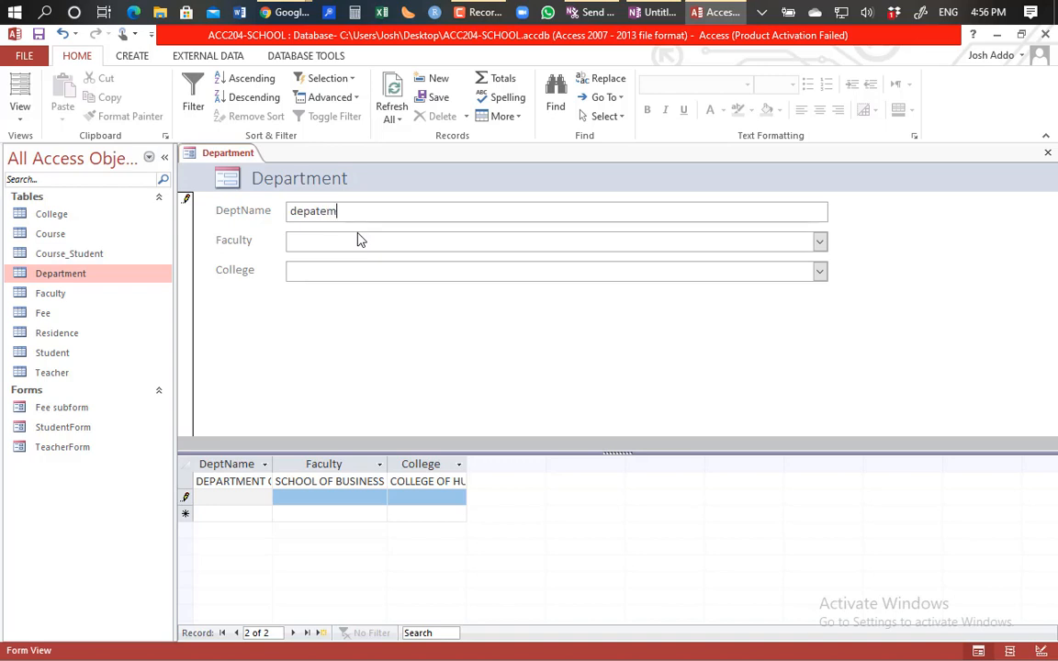
key(BackSpace)
key(BackSpace)
key(BackSpace)
key(BackSpace)
key(BackSpace)
key(BackSpace)
key(BackSpace)
click(819, 242)
click(819, 242)
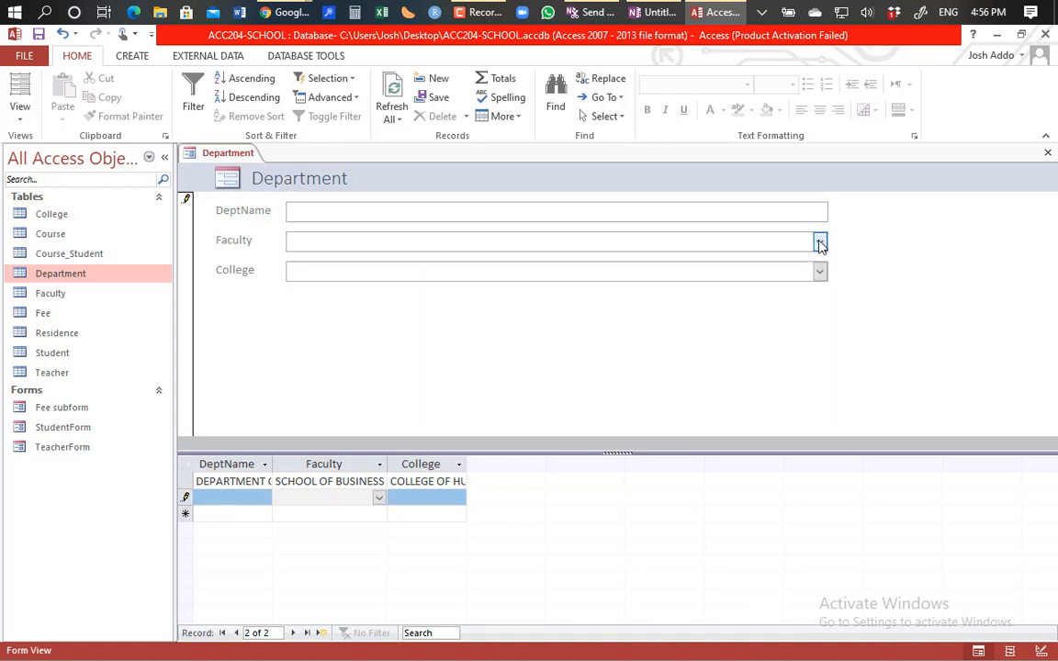
click(820, 271)
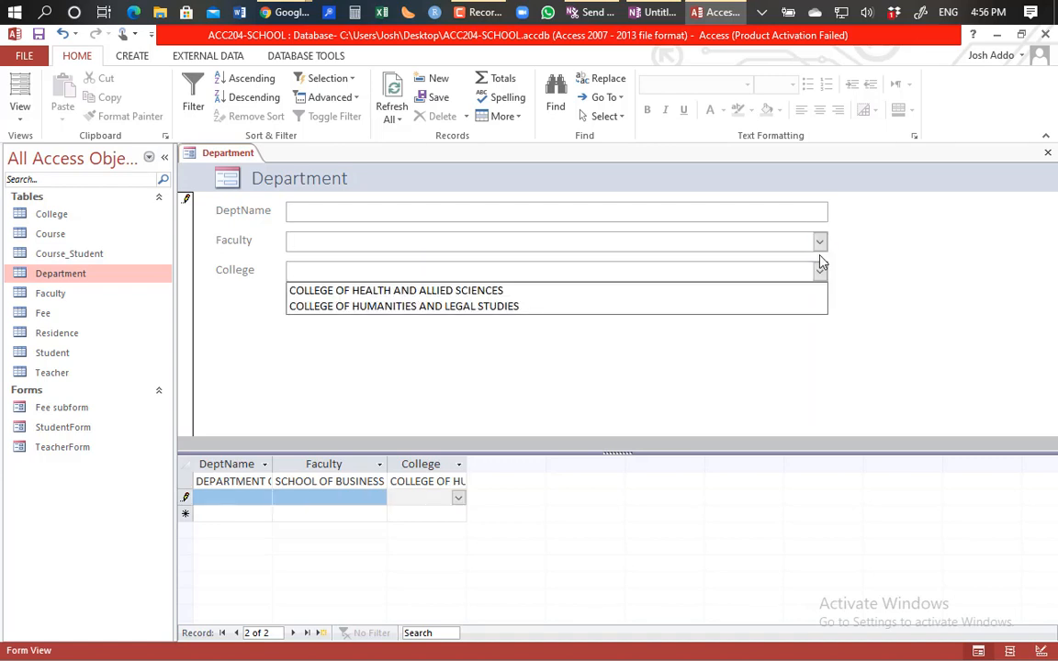
click(816, 217)
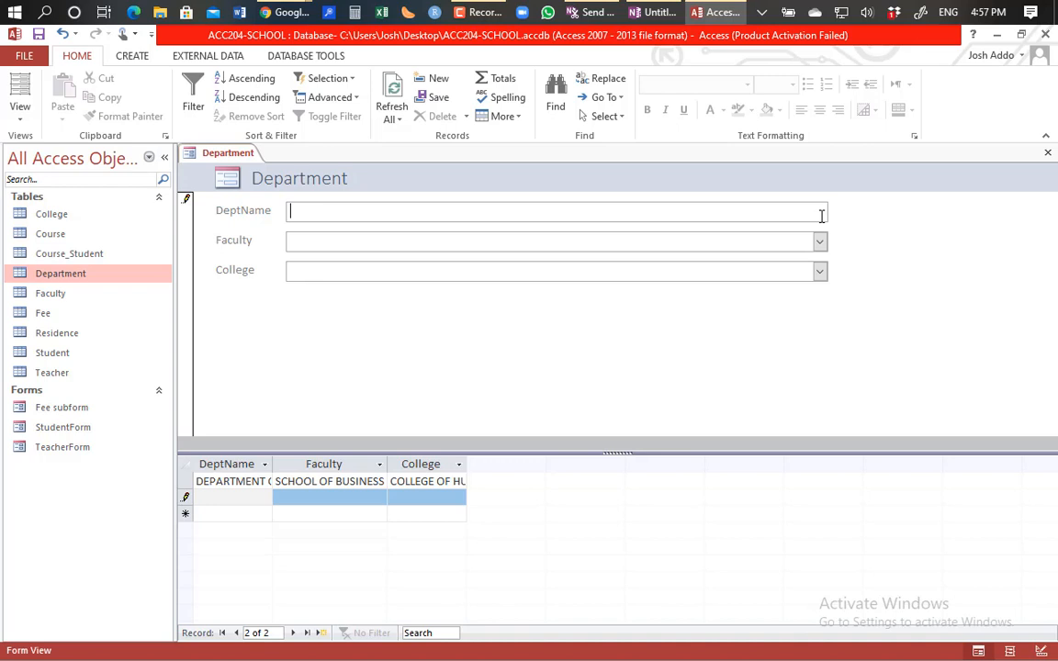
Step: Enter Finance with faculty SCHOOL OF BUSINESS and college COLLEGE OF HUMANITIES AND LEGAL STUDIES, then save
text(Finance)
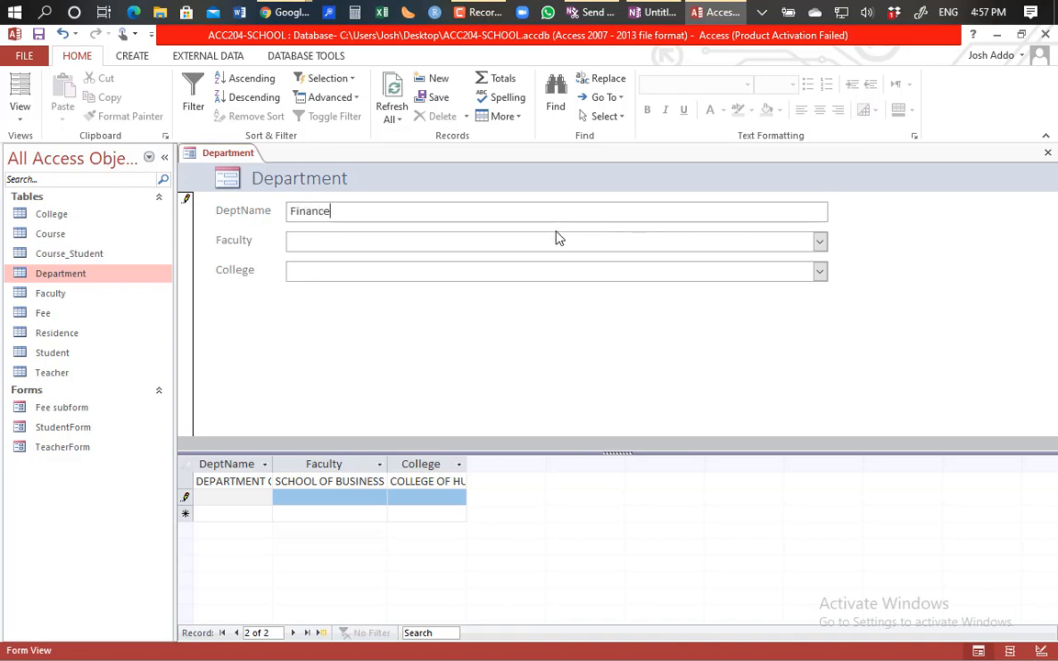
click(819, 241)
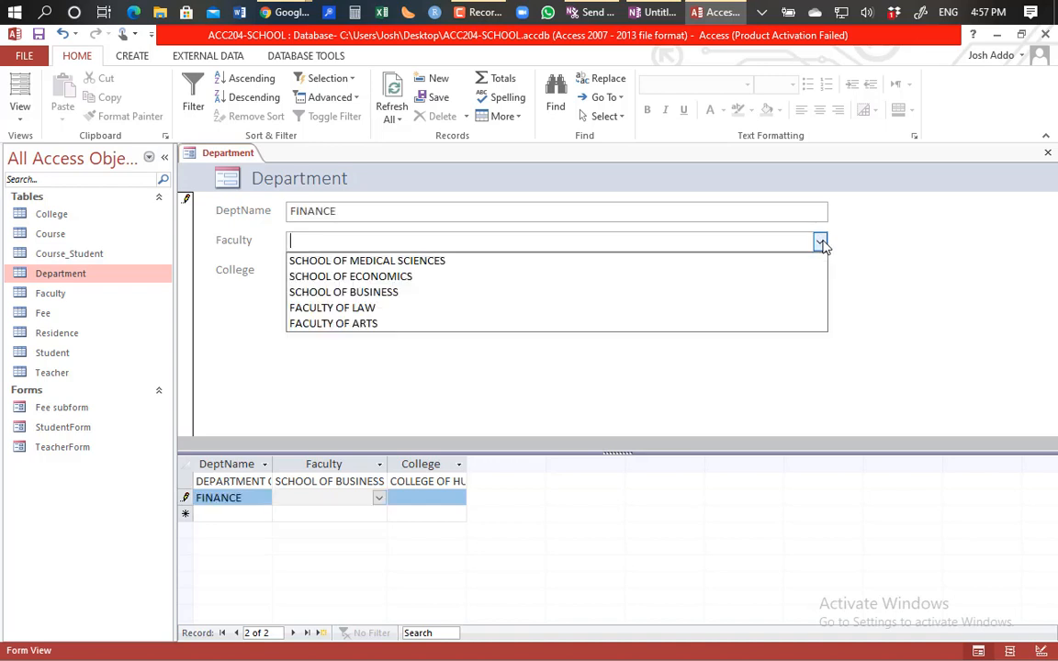
click(404, 292)
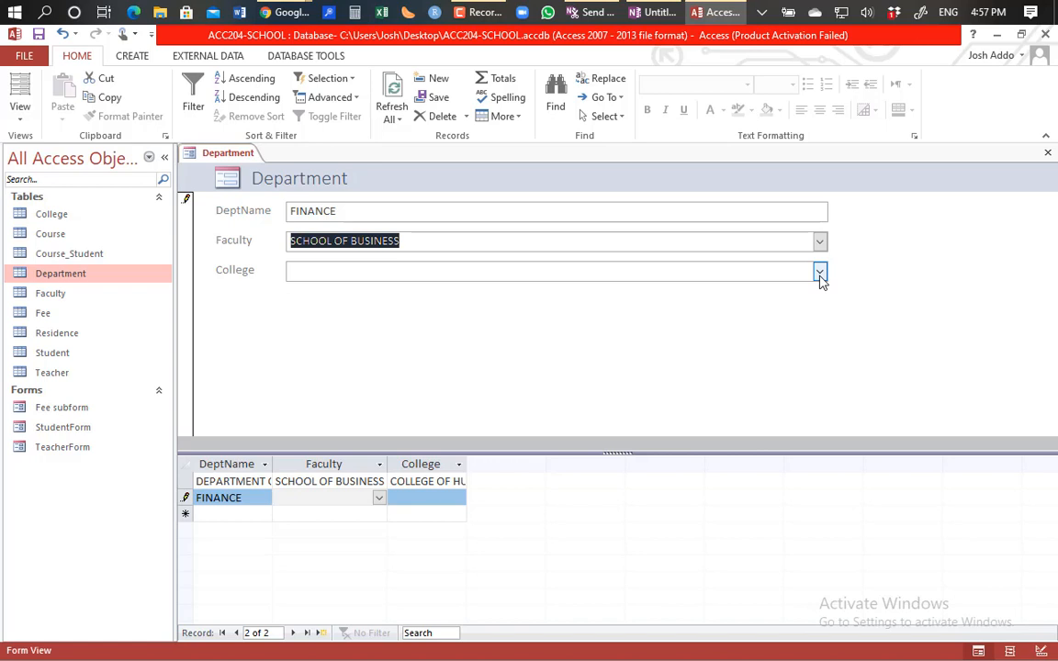
click(820, 273)
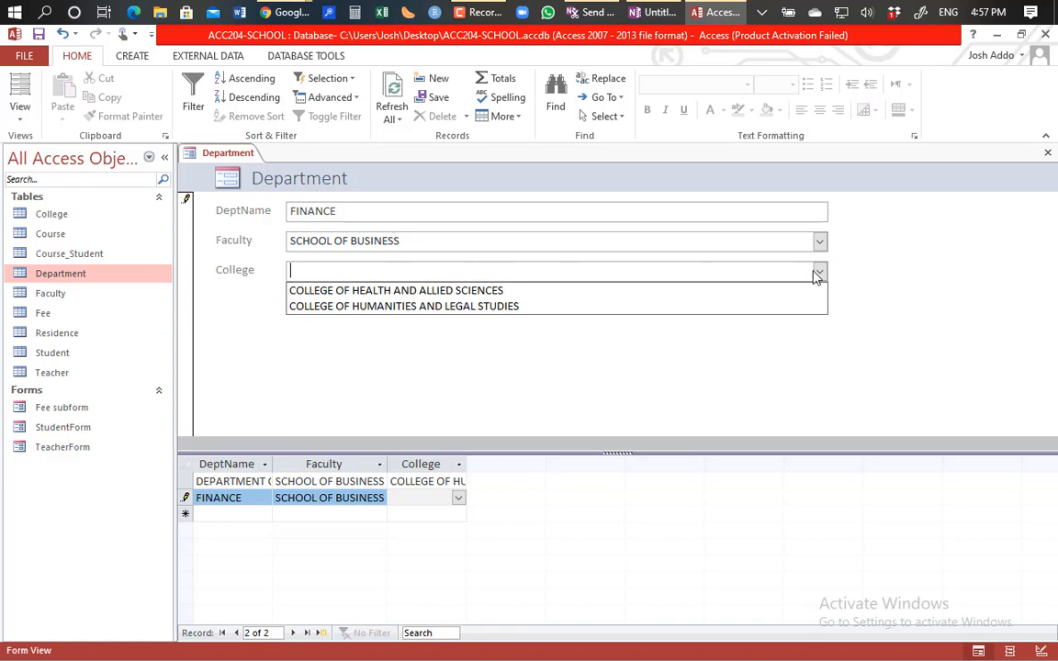
click(504, 305)
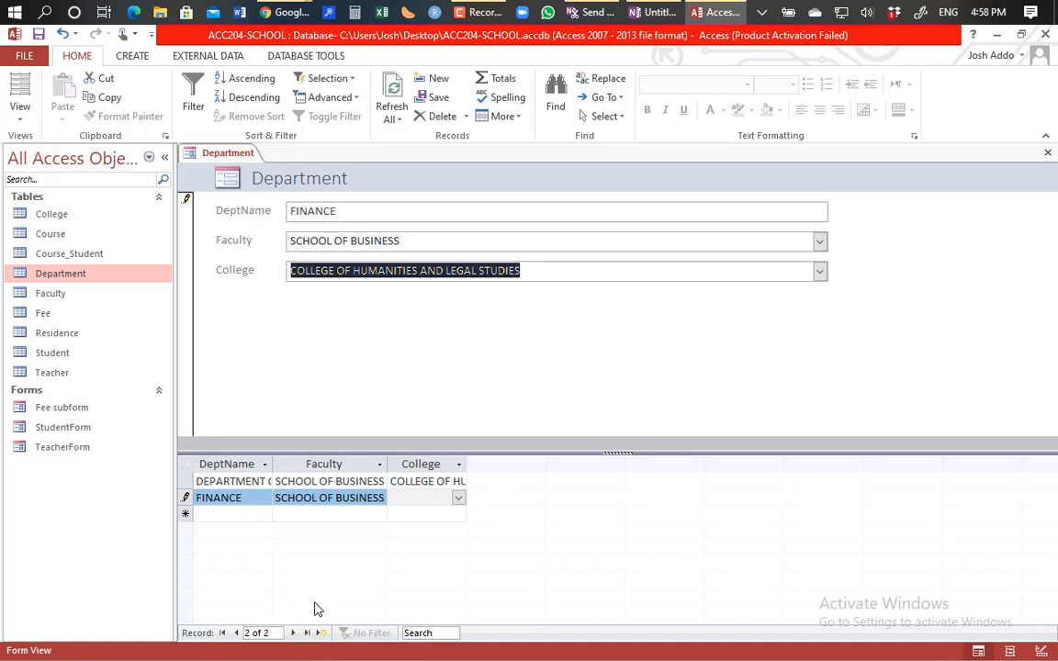
key(Tab)
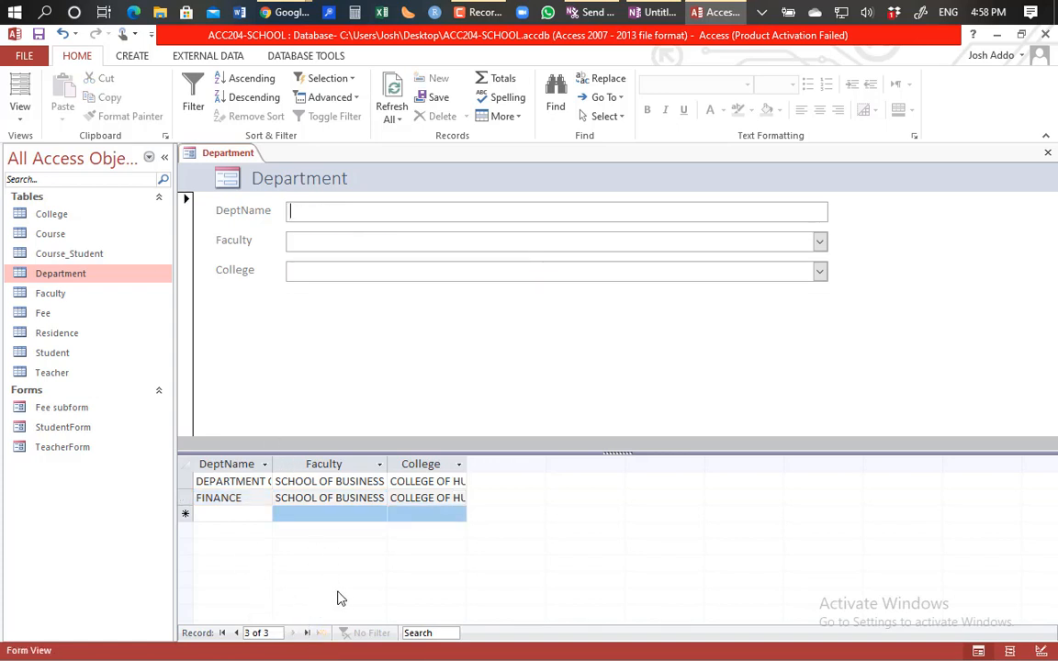
Step: Return to the FINANCE record and widen the College and Faculty datasheet columns
click(236, 633)
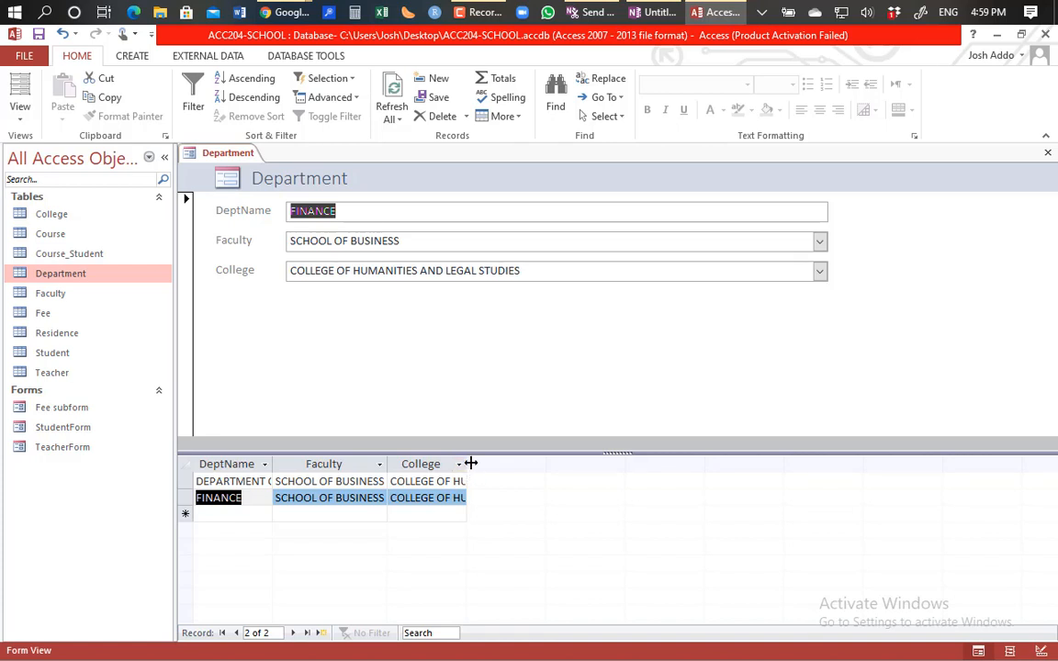
drag(470, 464, 551, 464)
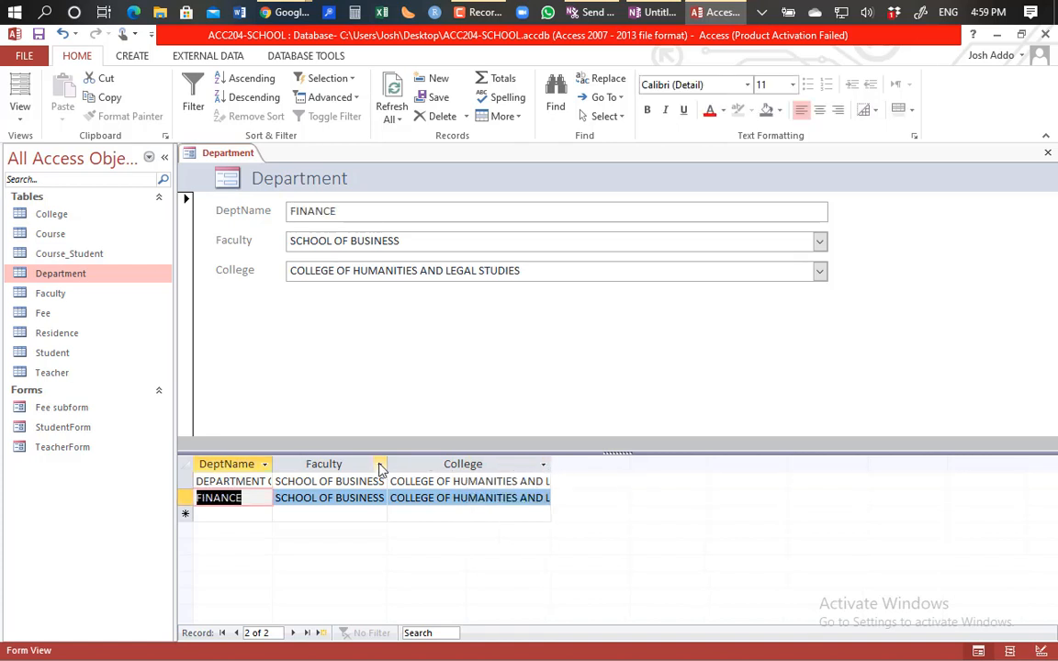
drag(386, 464, 426, 459)
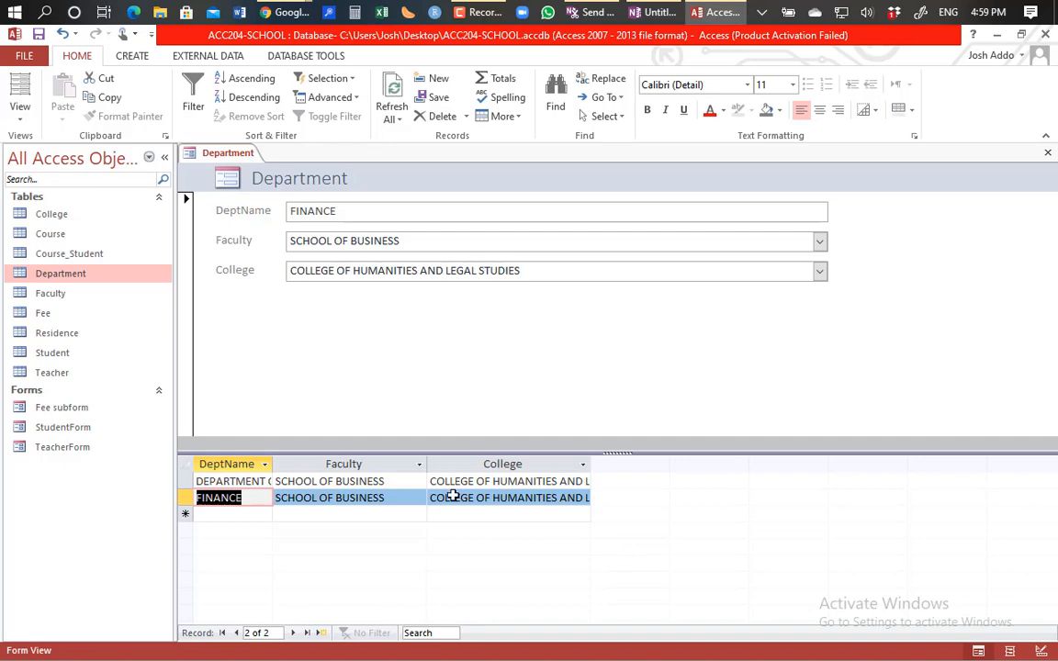
Step: In Design View, set the Department form's Pop Up property to Yes, then return to Form View
click(23, 118)
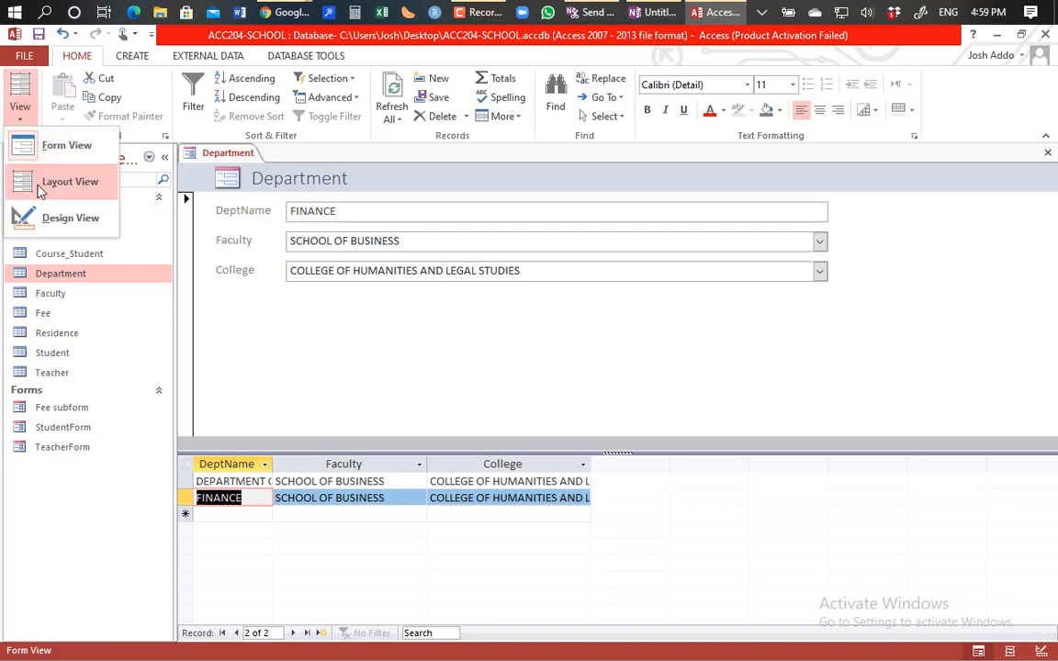
click(52, 217)
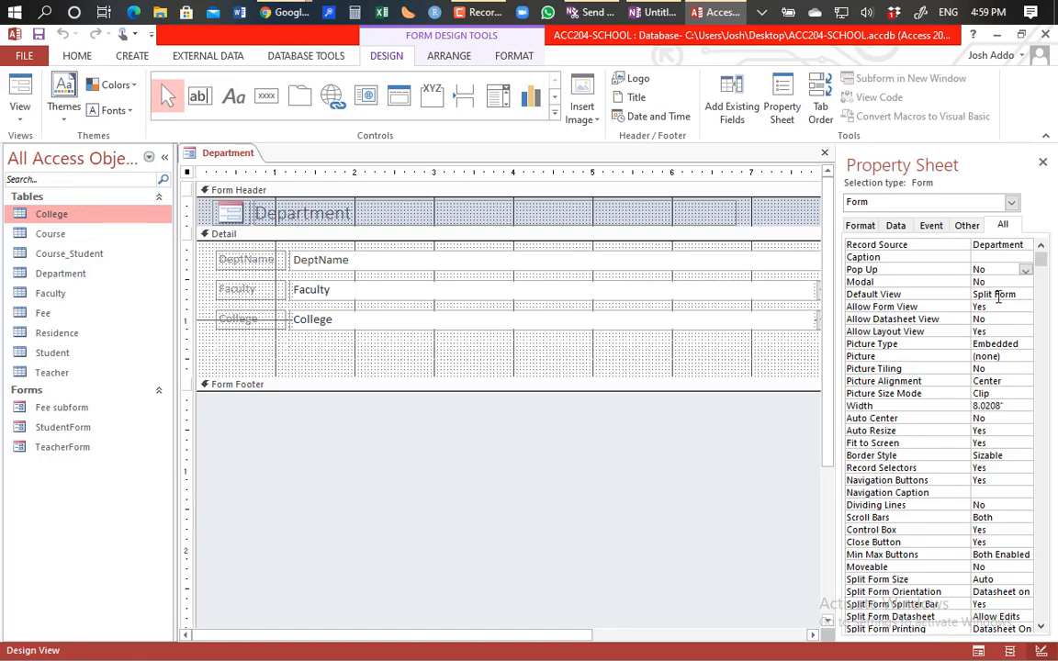
click(1024, 269)
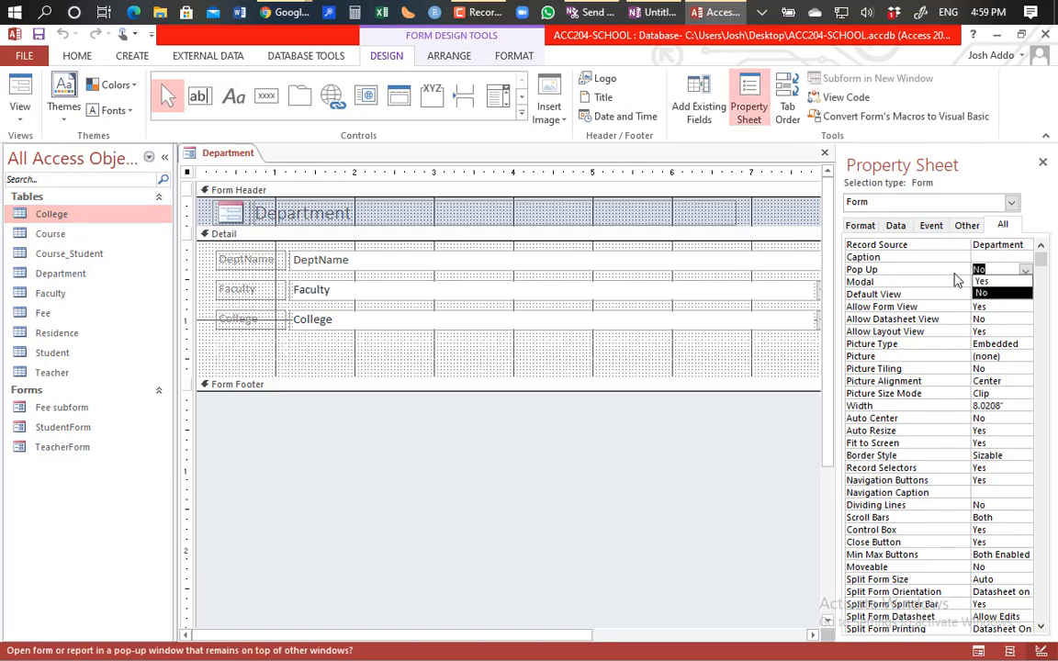
click(981, 280)
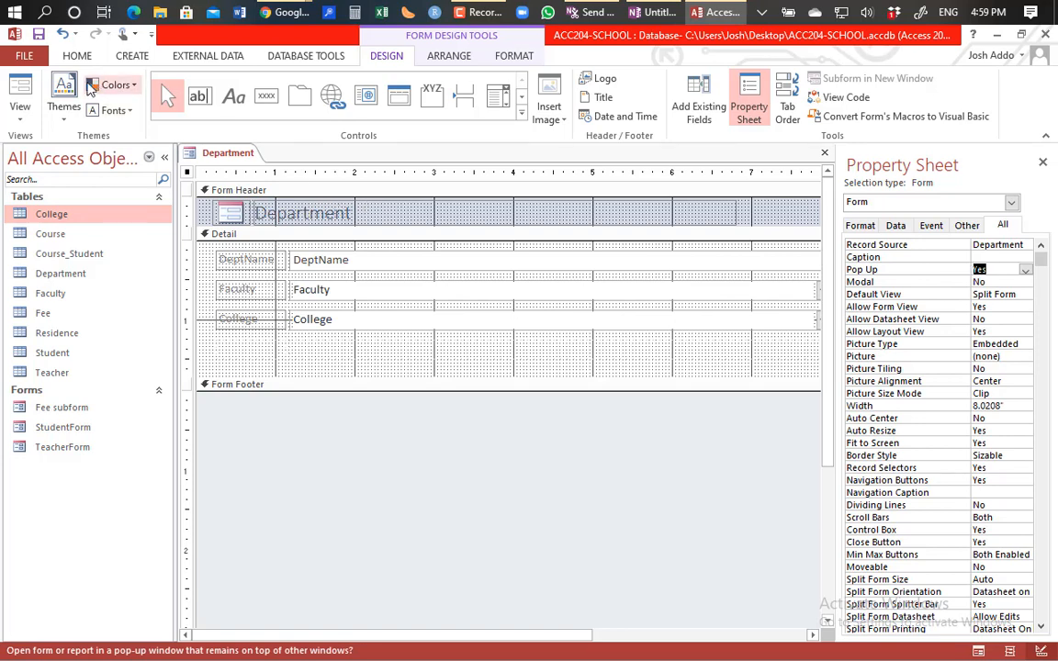
click(20, 90)
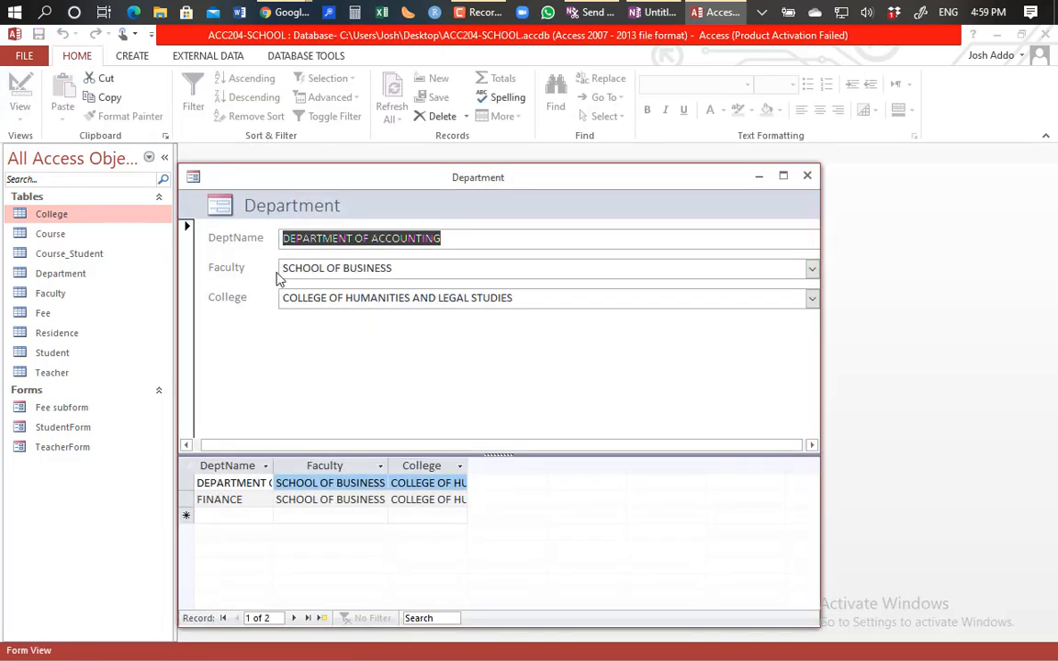
Step: Move the Department pop-up window up, then bring the 'Meet - uqk-fwdw-kfr' Chrome window forward
drag(531, 180, 542, 133)
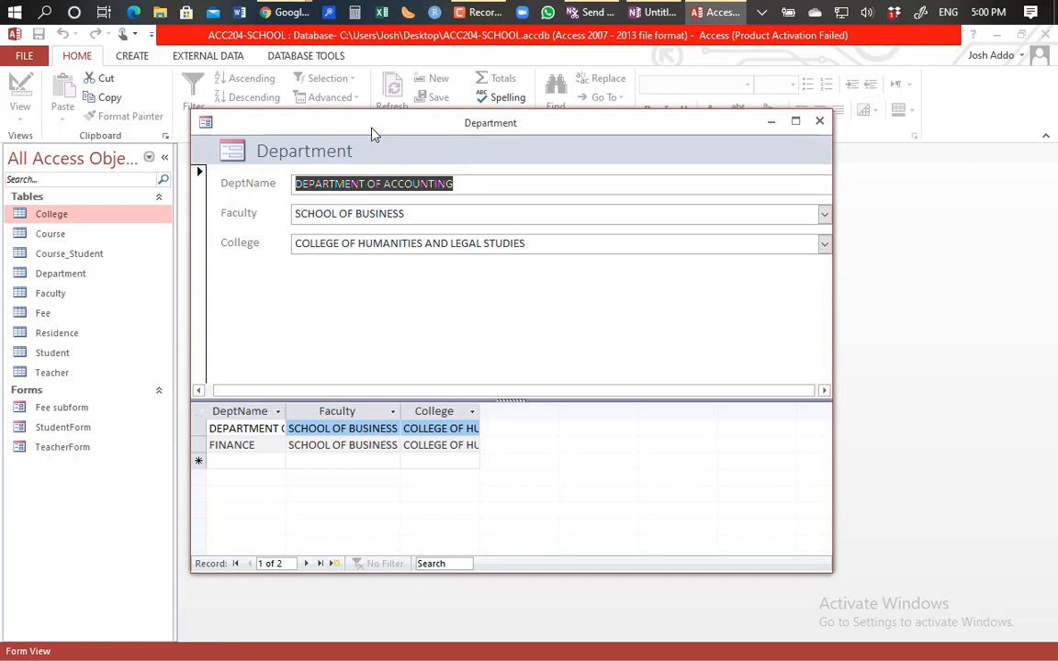
click(294, 17)
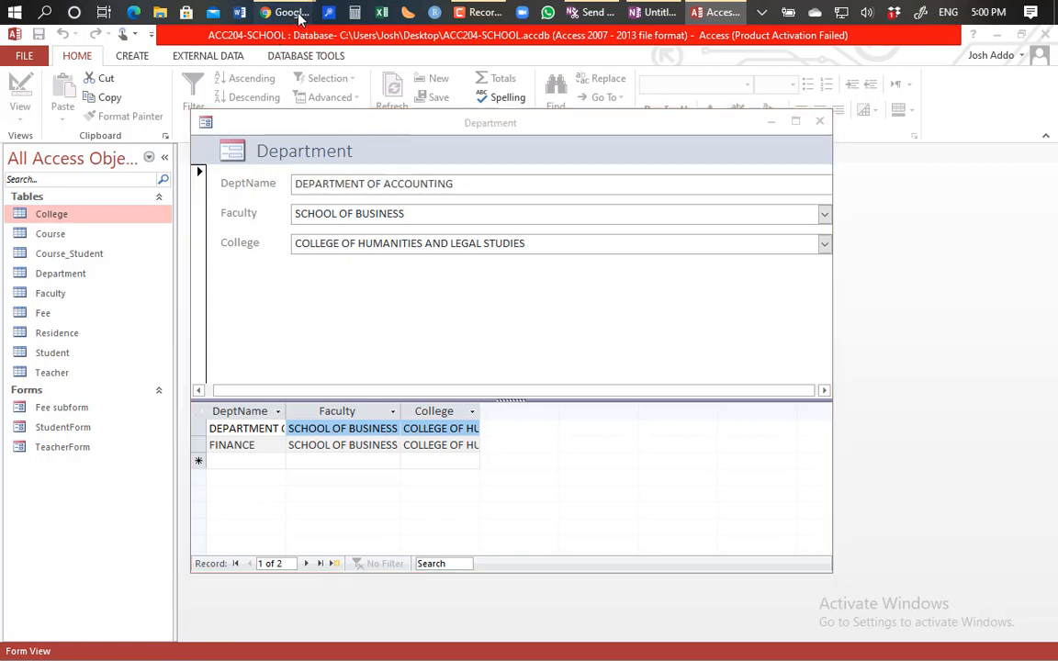
click(188, 142)
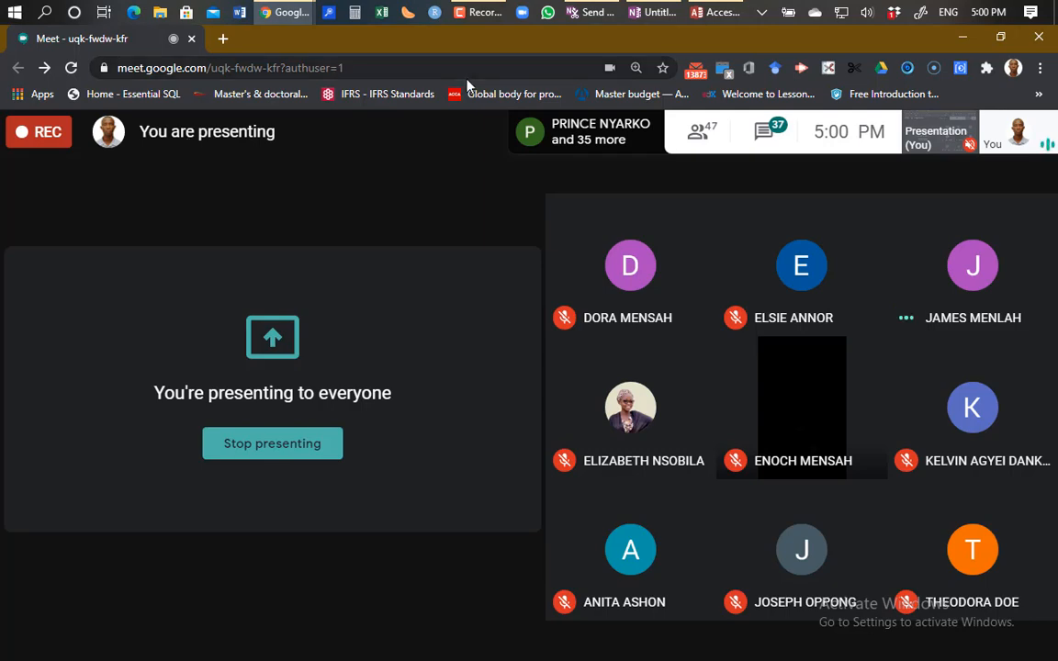
Step: Bring Access forward to show the Department pop-up form at record 1 of 2
click(718, 18)
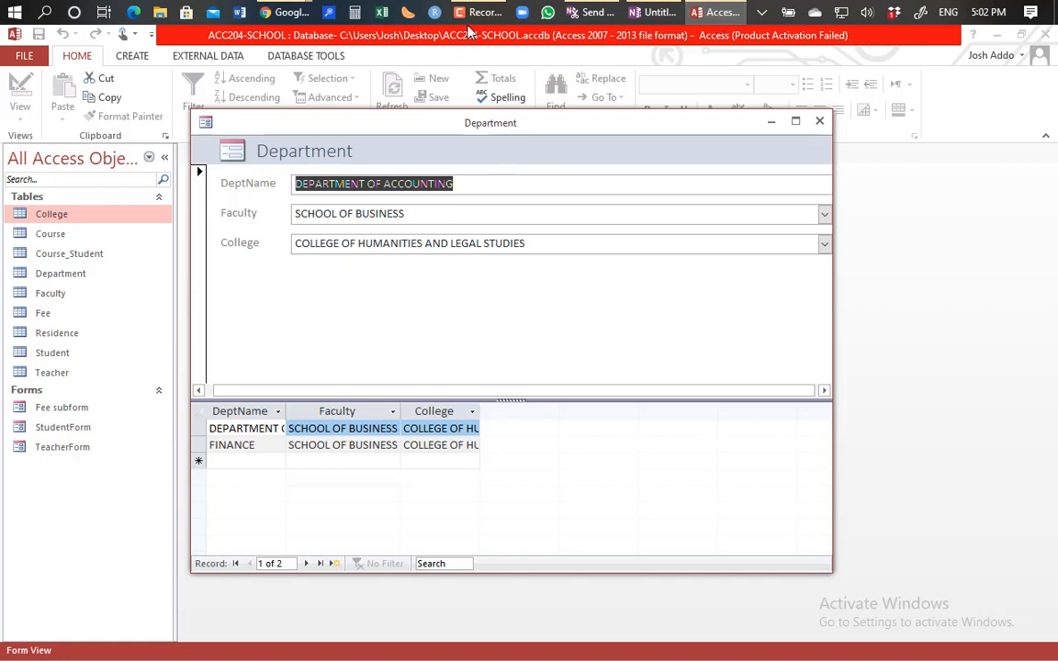
Step: Bring the Google Meet call window forward from Chrome's taskbar preview
mouse_move(285, 11)
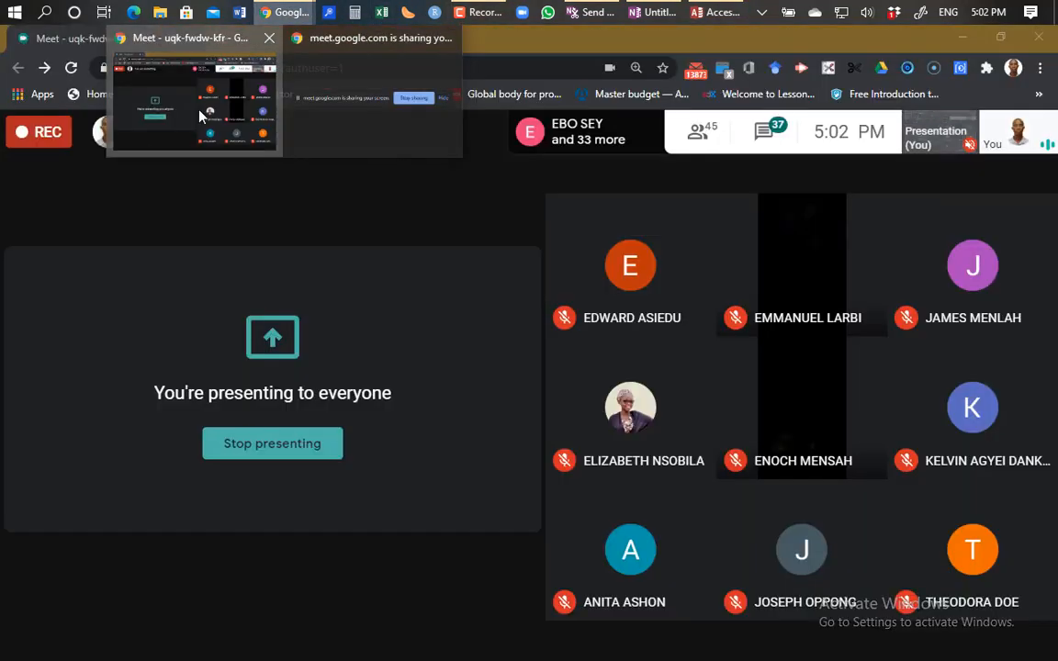
click(201, 114)
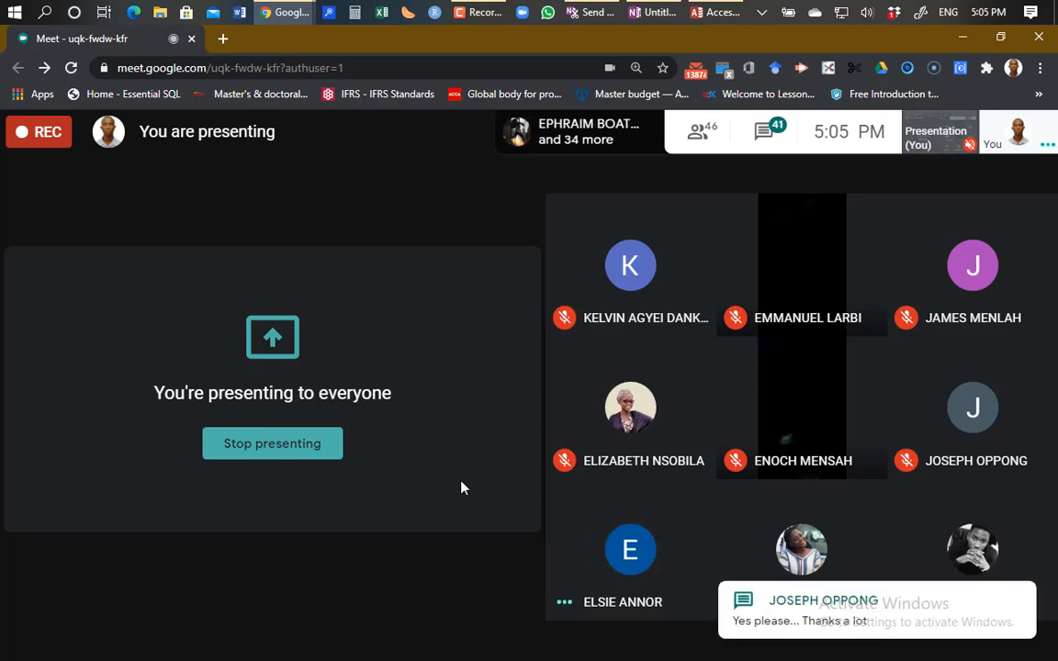
click(768, 136)
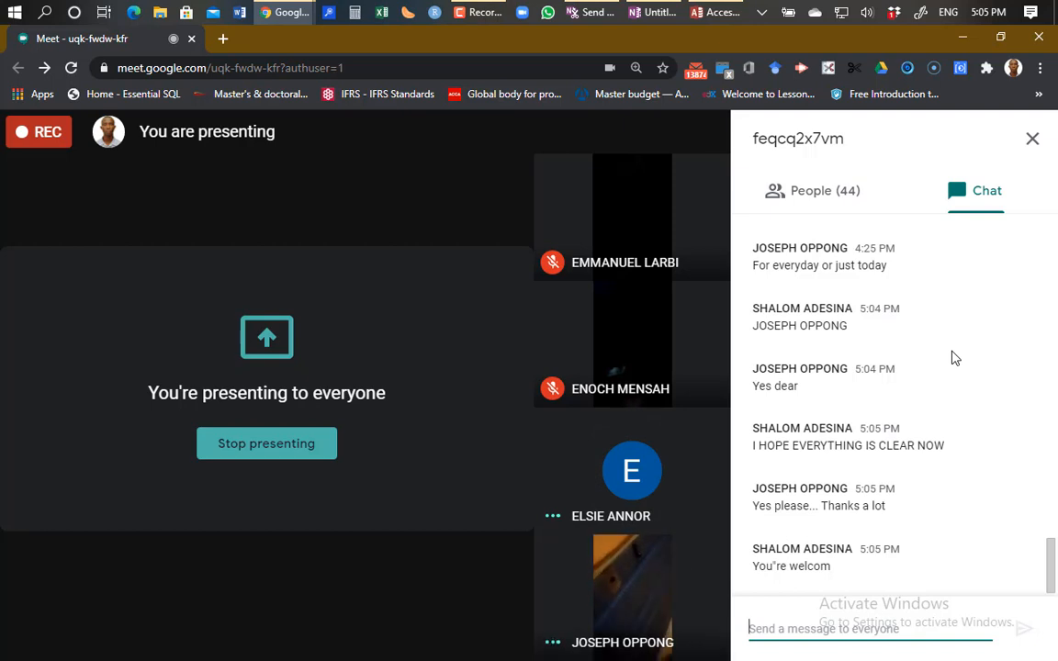
click(1032, 142)
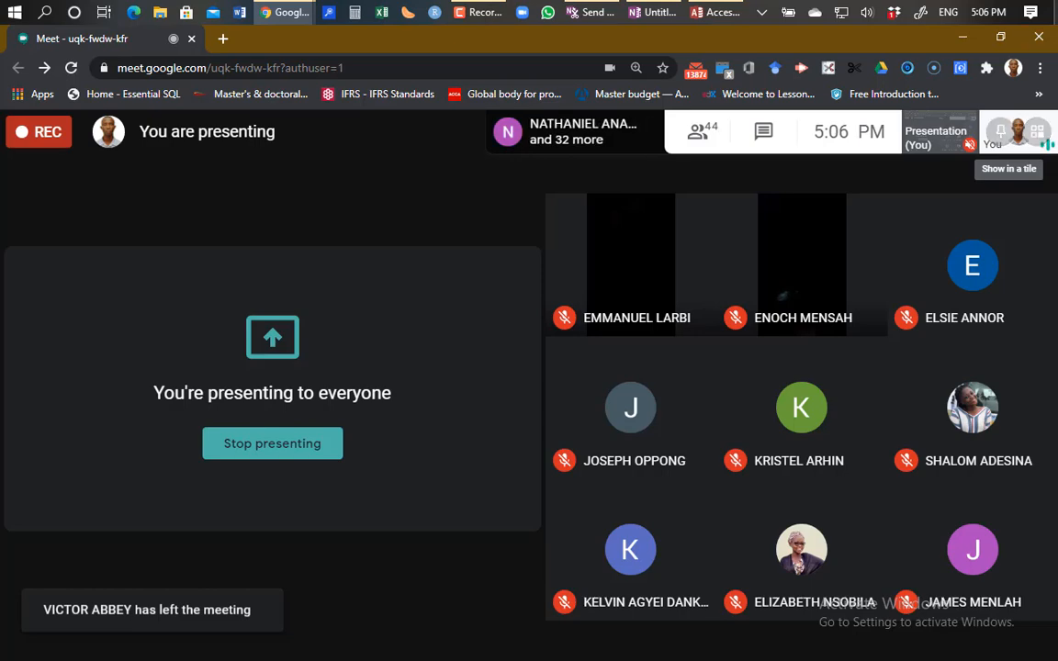
Step: Return to Access and its Department pop-up form showing DEPARTMENT OF ACCOUNTING
click(707, 20)
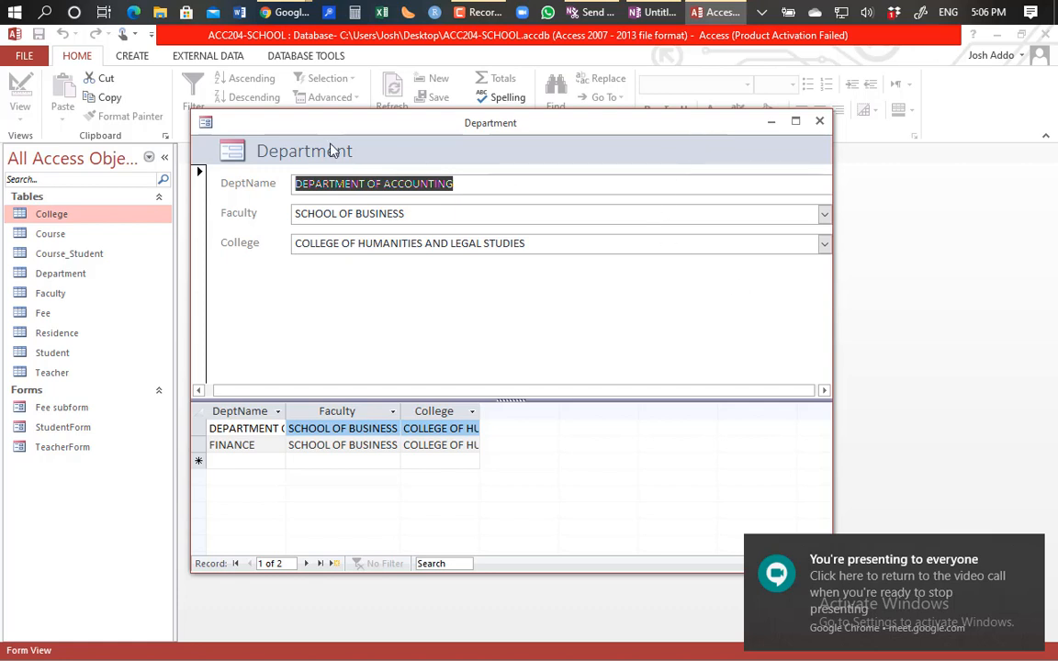
Step: Close the Department form, saving its design changes under the name Department
click(819, 122)
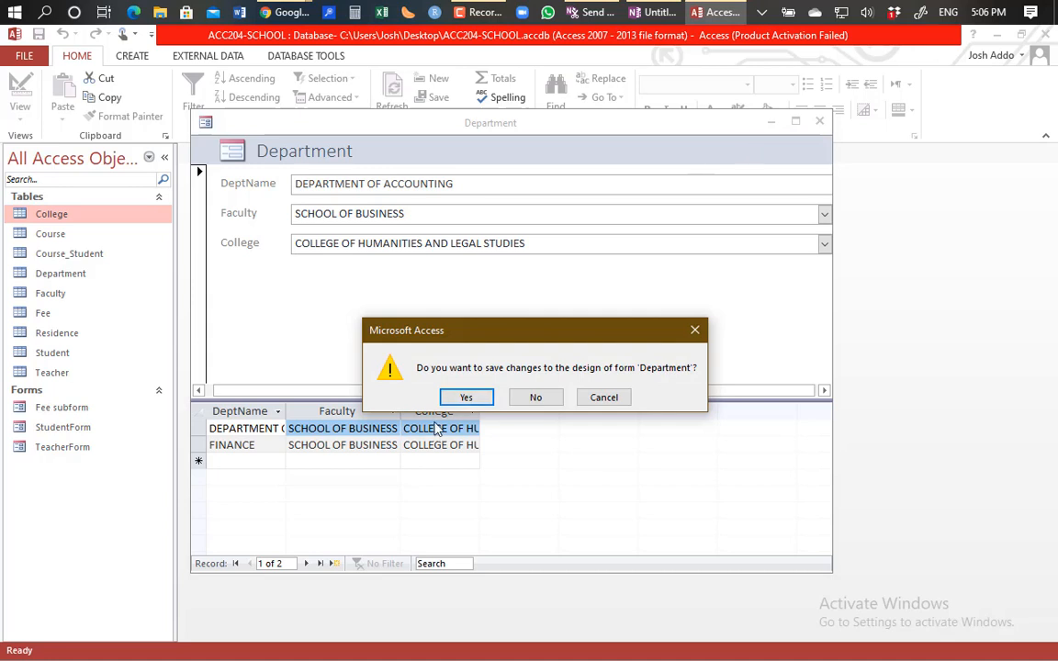
click(465, 396)
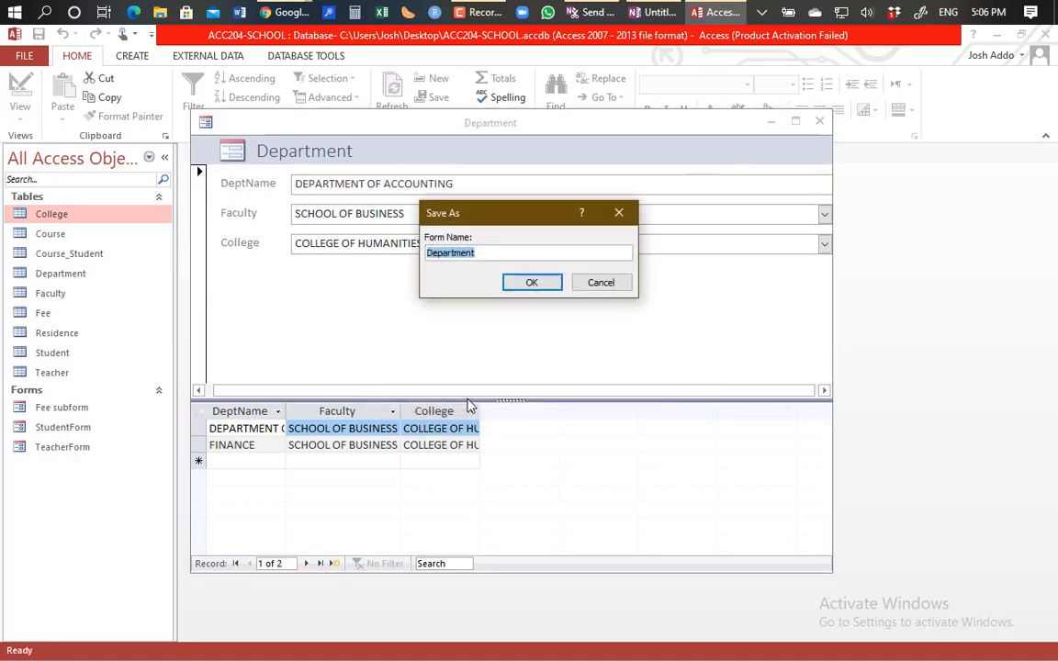
click(532, 284)
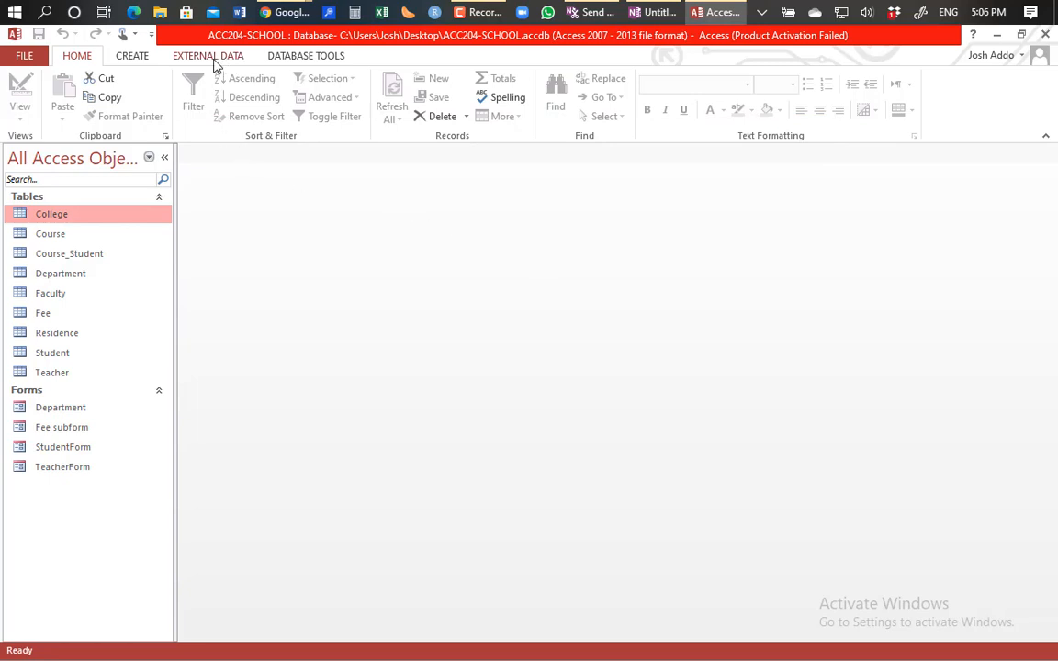
Step: On the CREATE tab, select the Faculty table and look over the More Forms options
click(134, 56)
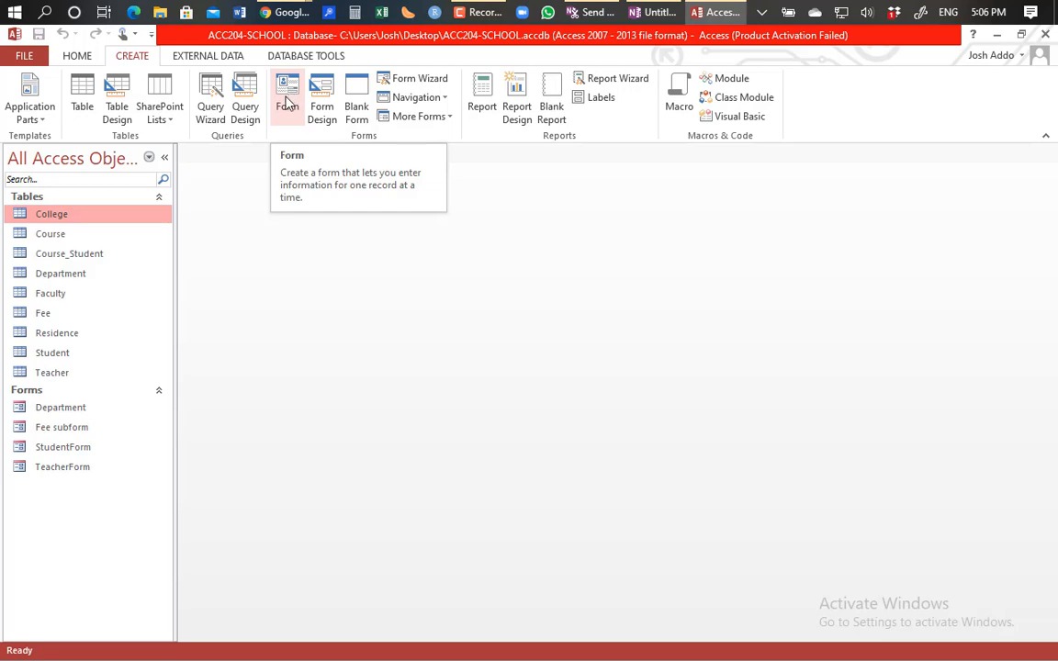
click(64, 293)
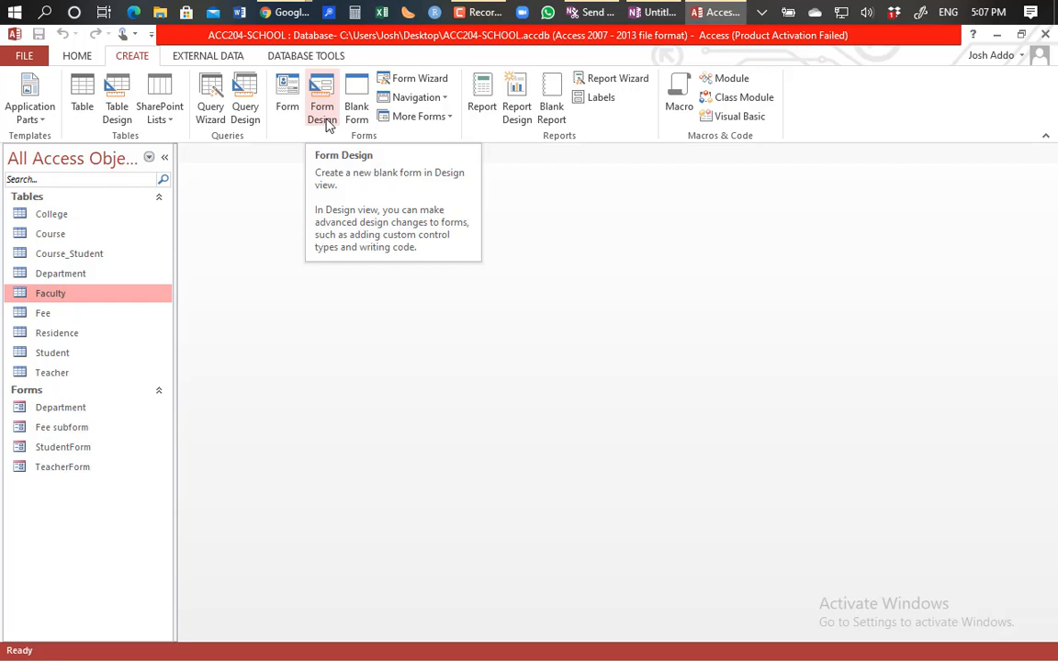
click(445, 121)
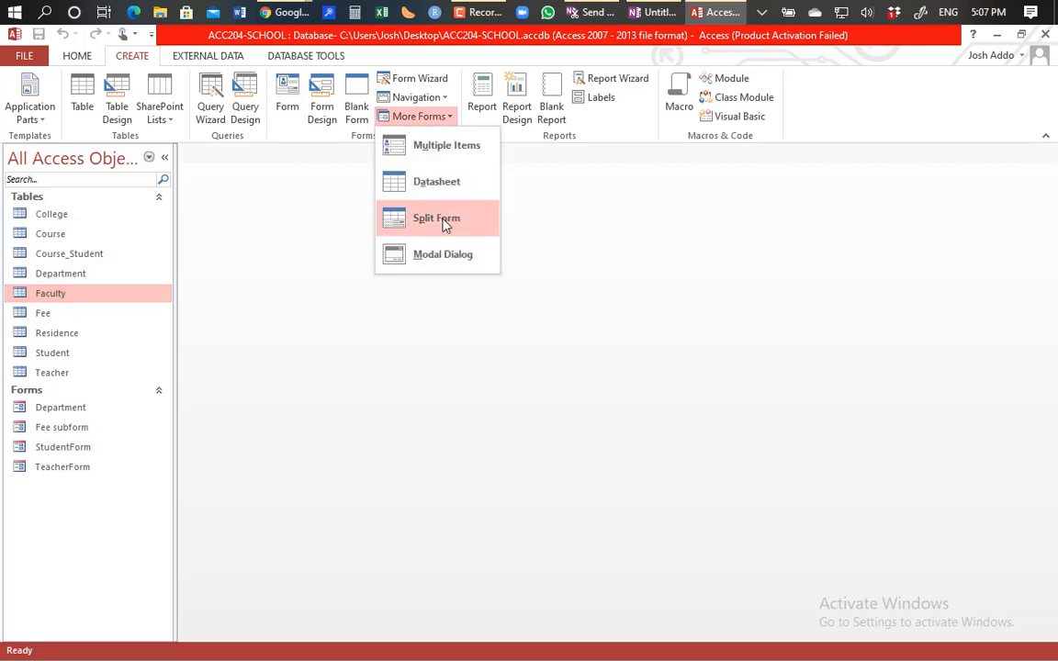
click(606, 252)
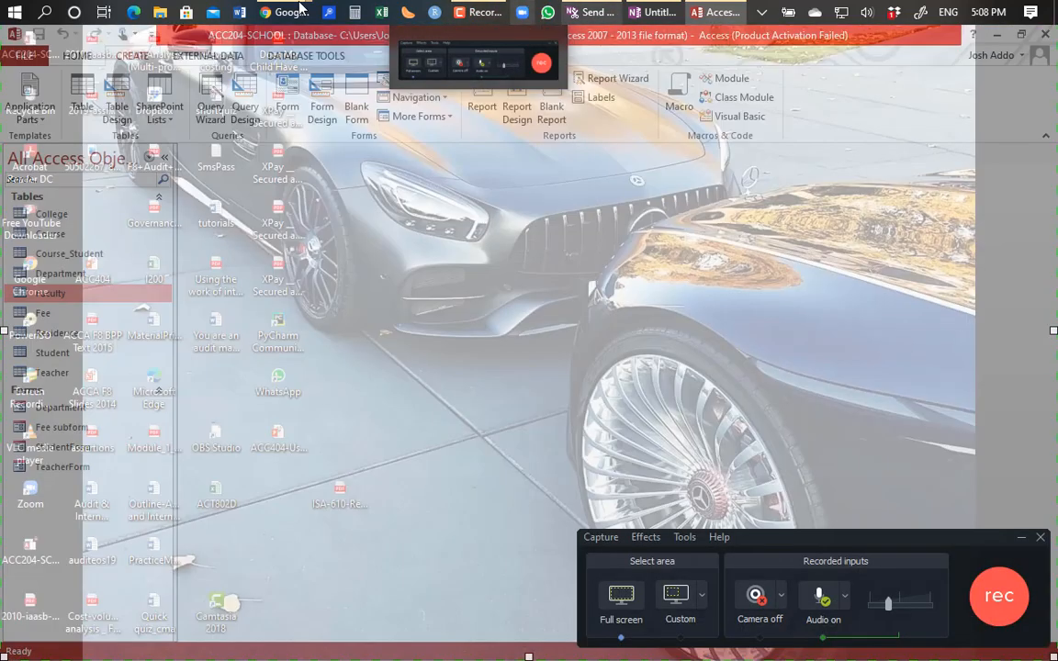
Step: Back in the Meet window, stop presenting the screen and leave the call
mouse_move(280, 16)
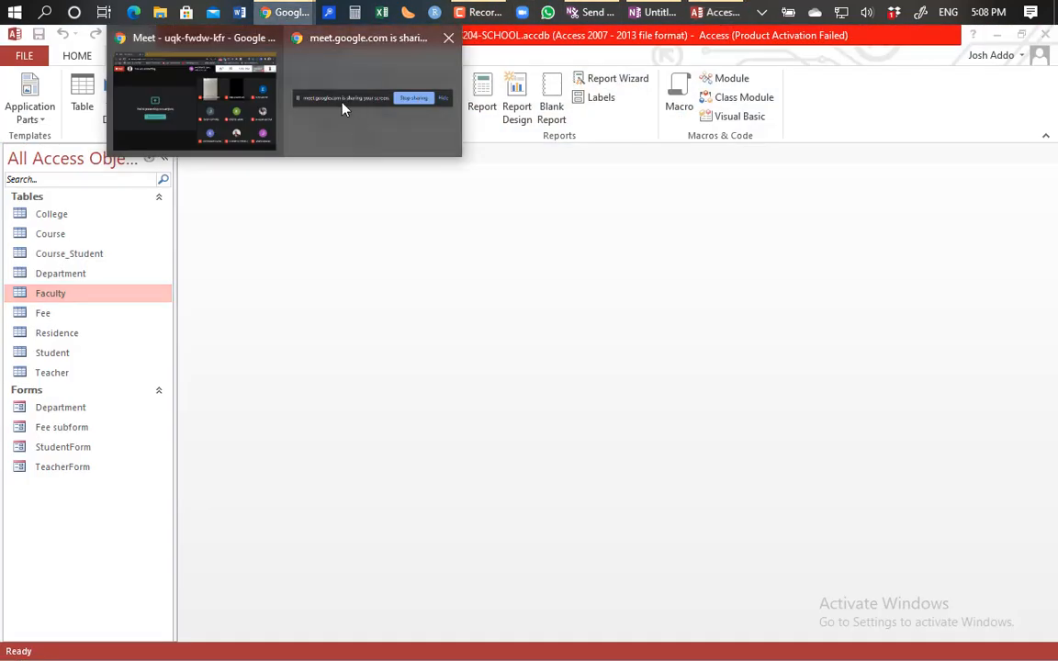
click(197, 99)
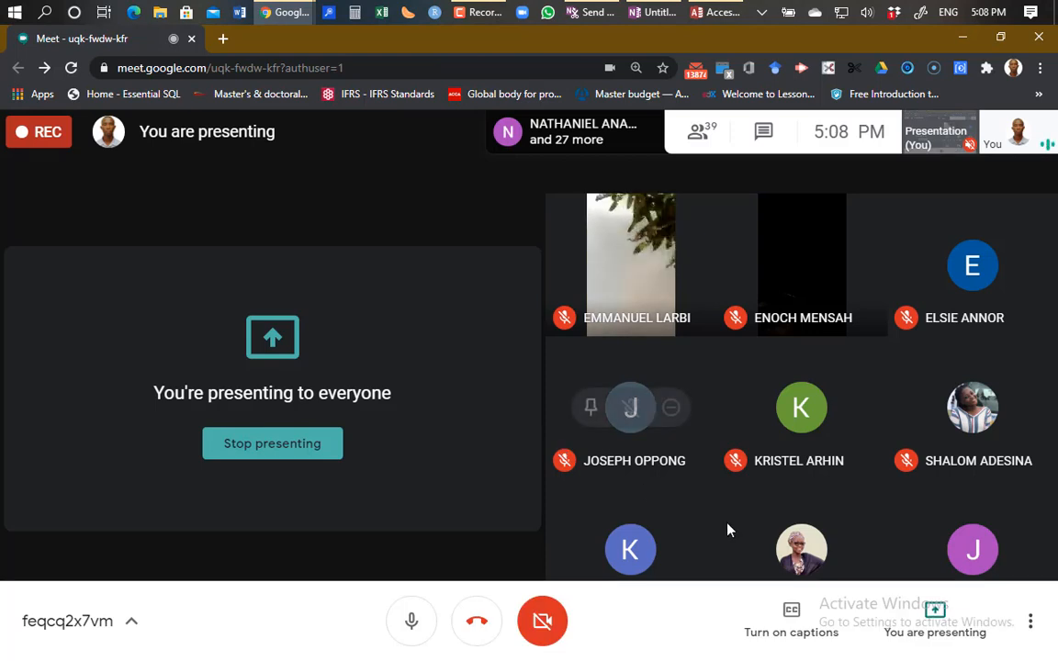
click(934, 630)
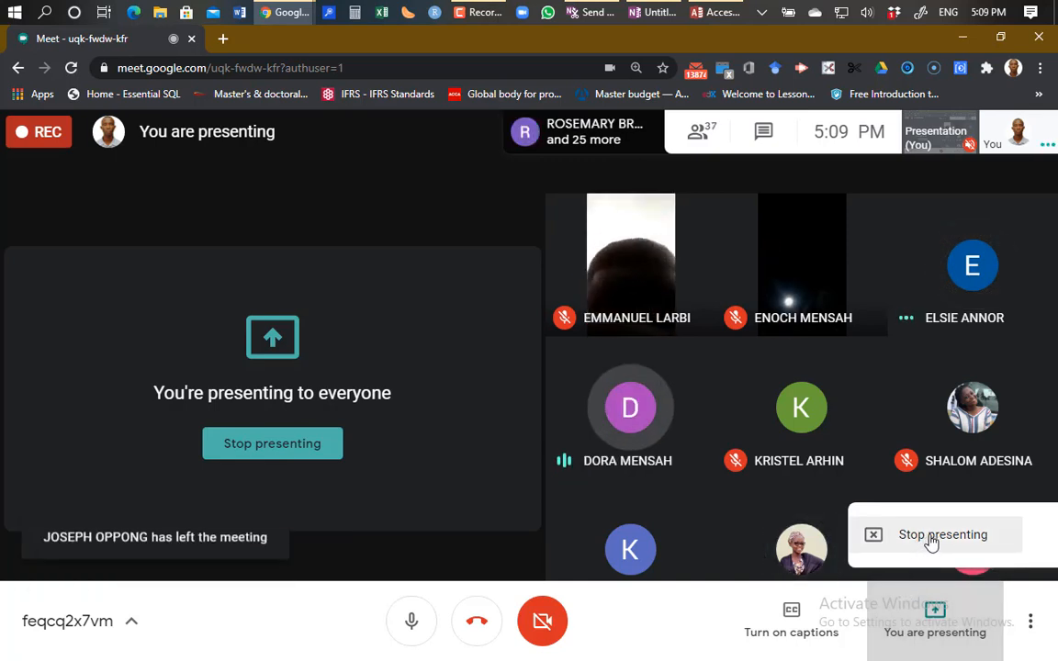
click(931, 543)
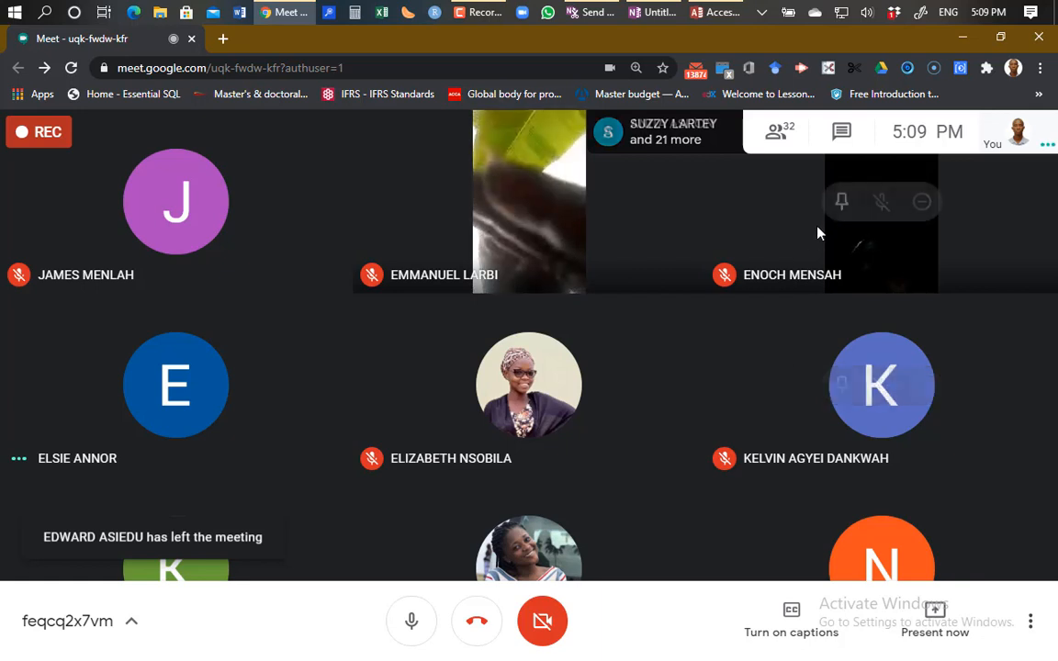
click(476, 623)
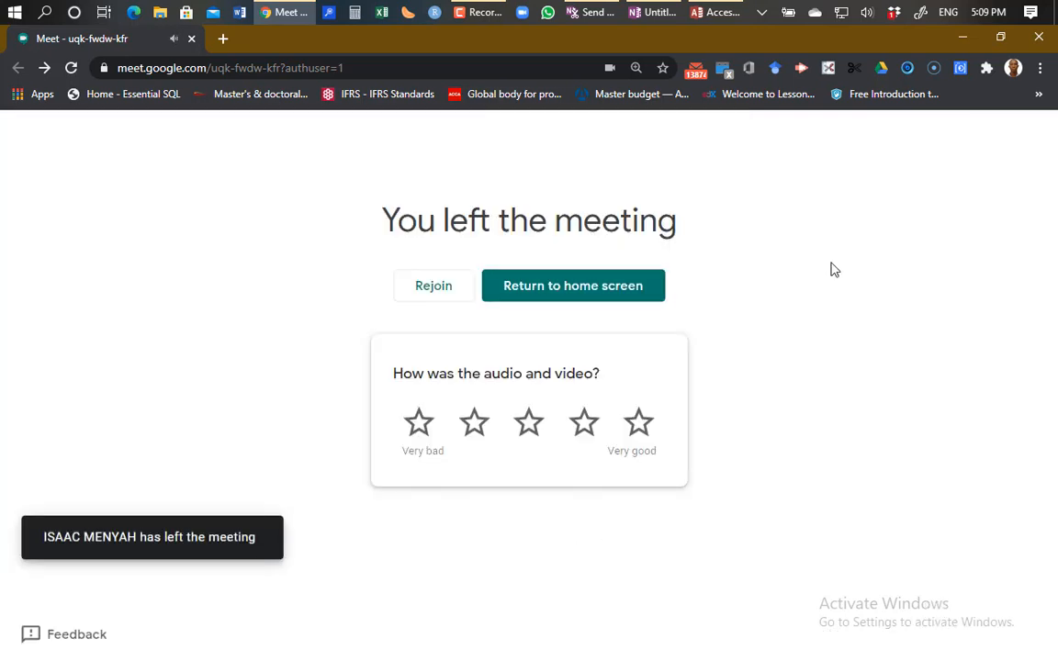